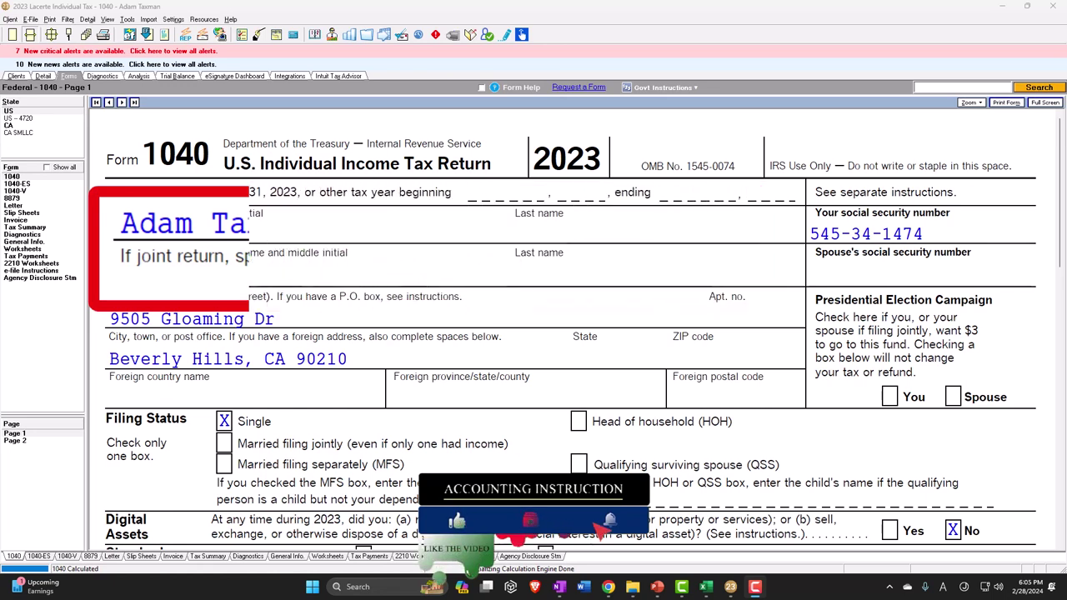
Step: Review page 1 of Form 1040 from the taxpayer information and filing status through the taxable income line
scroll(533, 333, "down", 1)
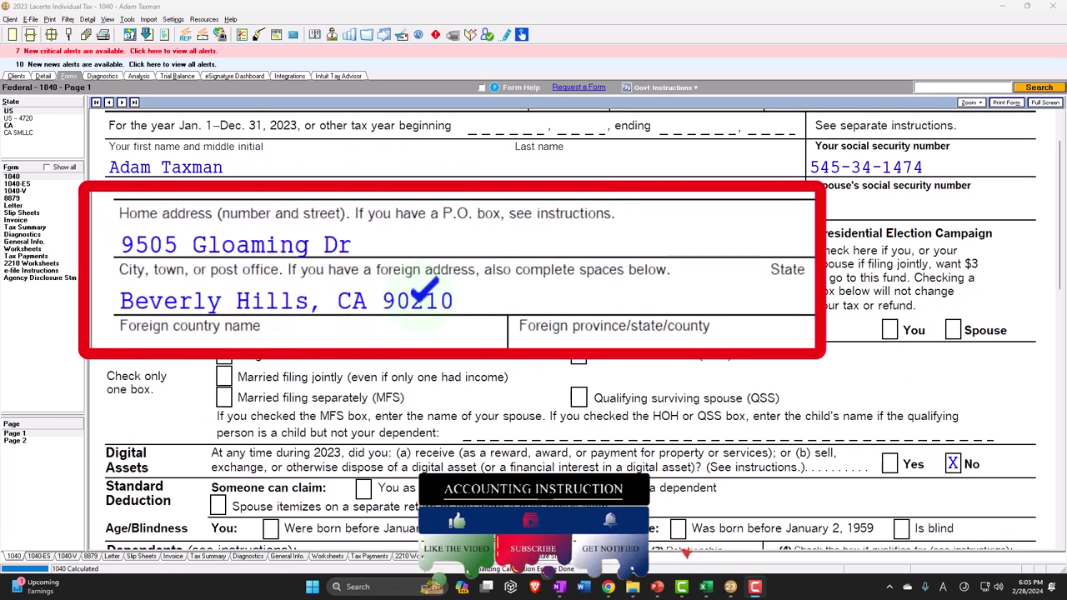
scroll(421, 292, "down", 1)
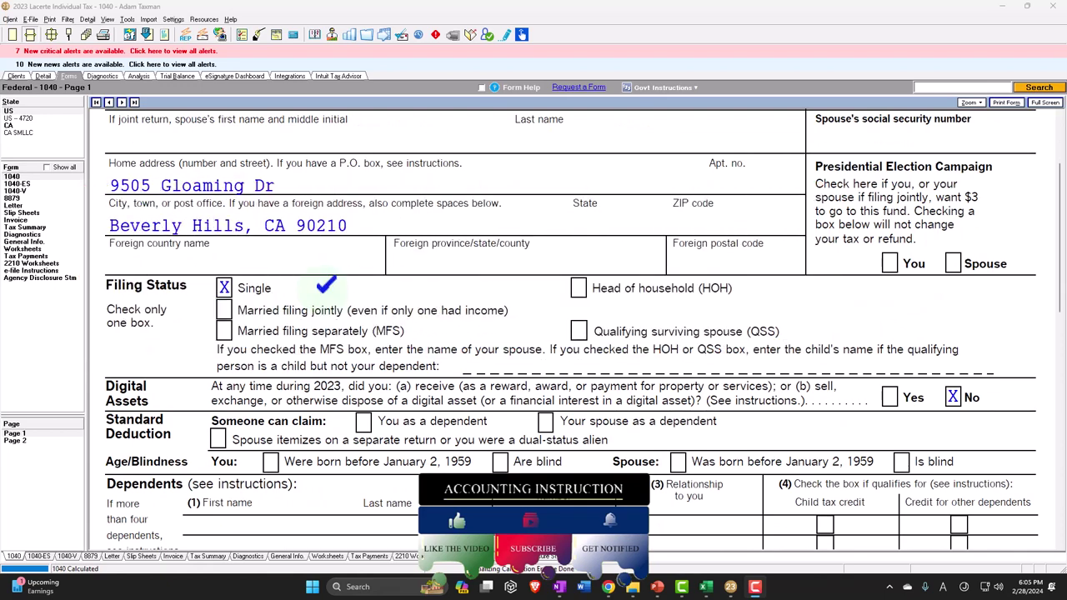
scroll(325, 292, "down", 5)
scroll(329, 300, "down", 4)
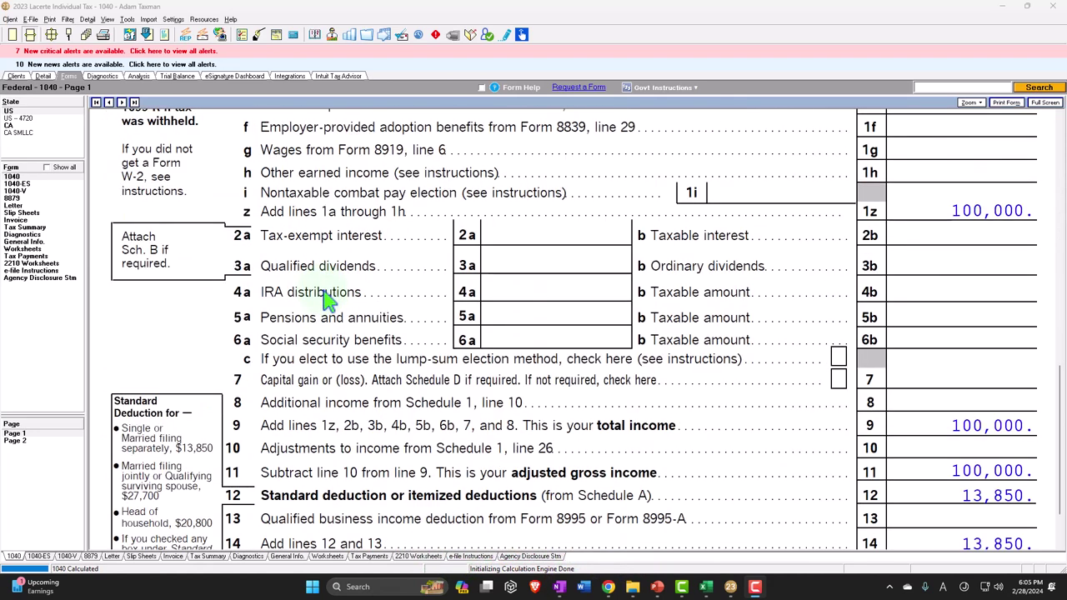
scroll(329, 300, "down", 1)
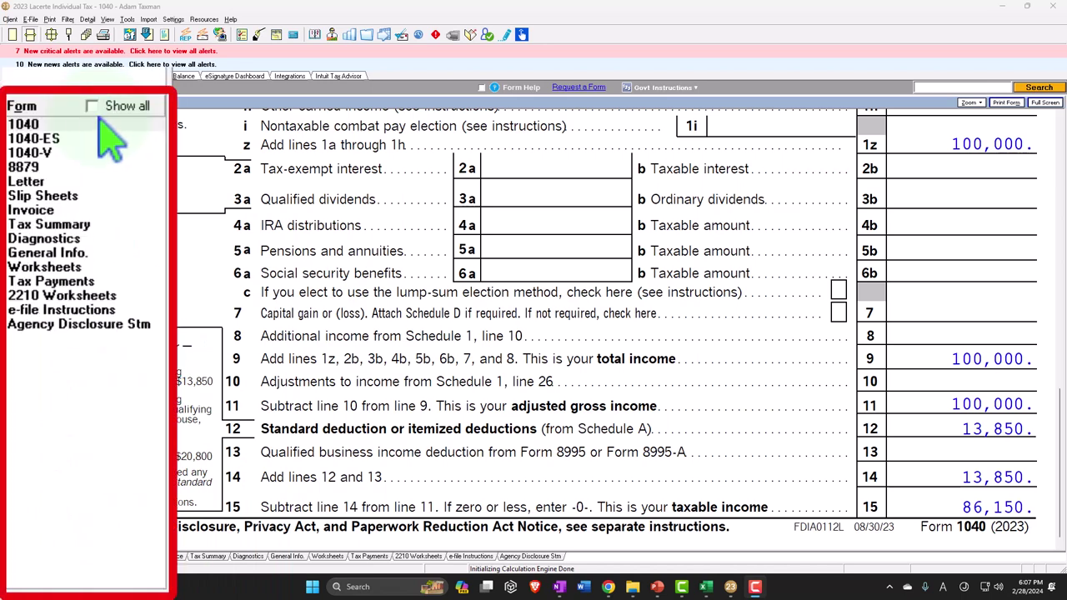
Step: Show all forms in the form list and open page 4 of Form 1040-SR
left_click(47, 166)
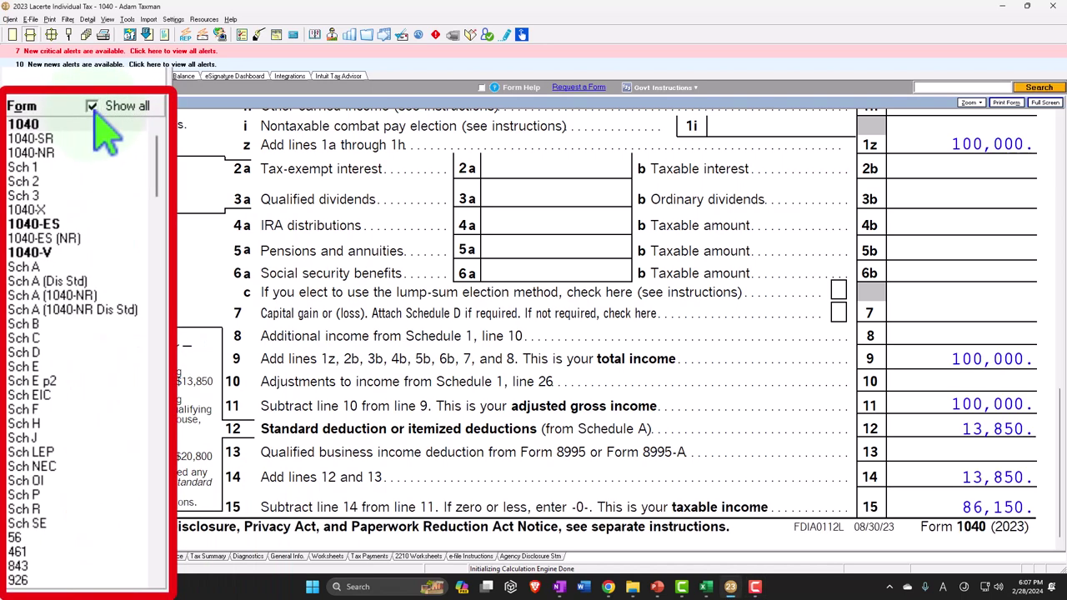
left_click(42, 139)
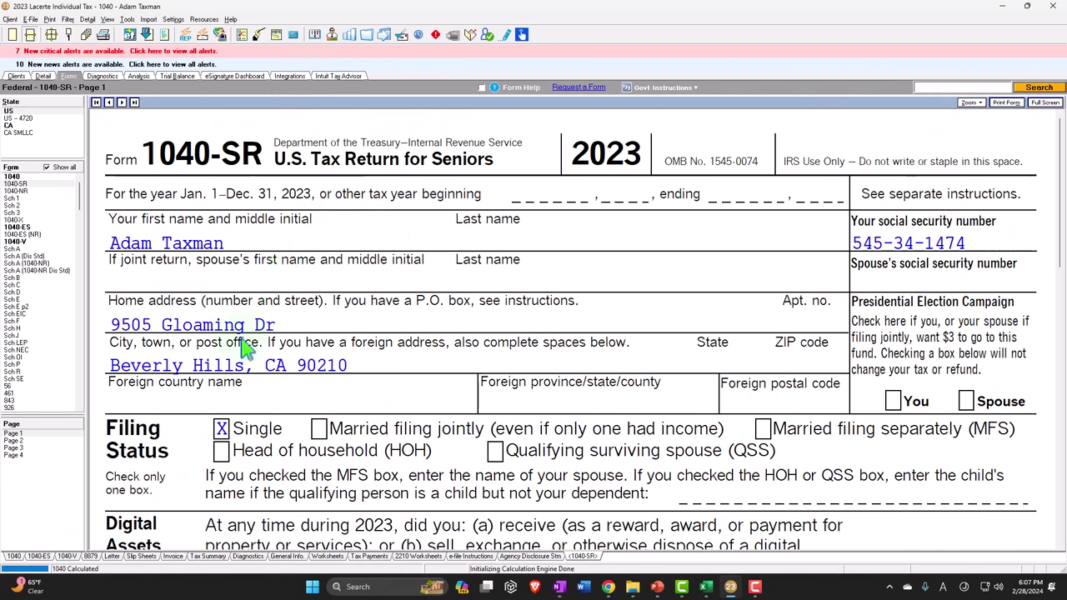
left_click(23, 456)
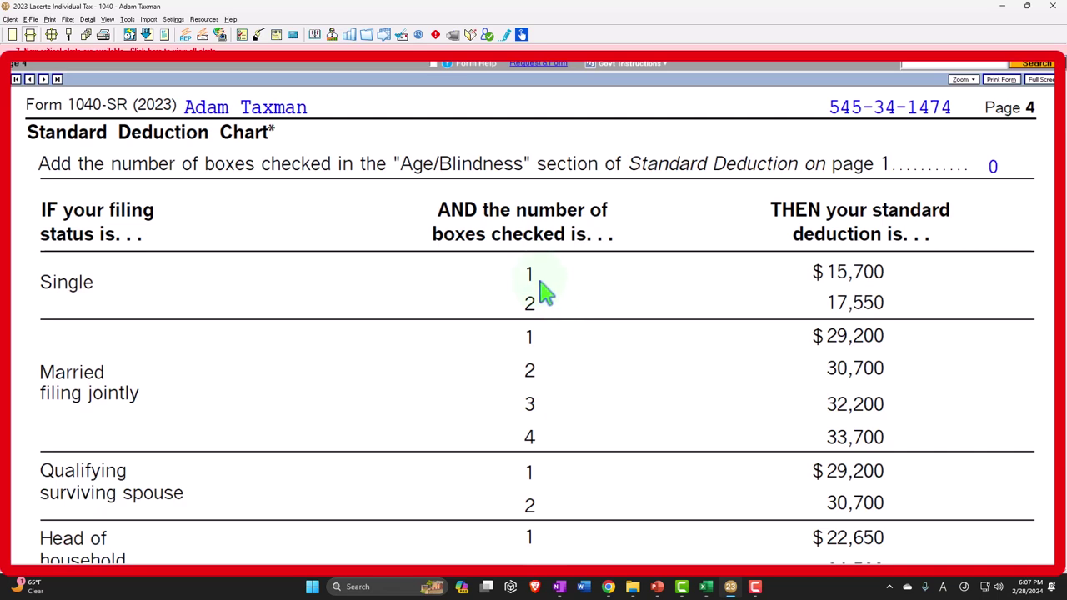
Step: Examine the Standard Deduction Chart for every filing status, including married filing separately, and return to Form 1040
scroll(546, 308, "down", 2)
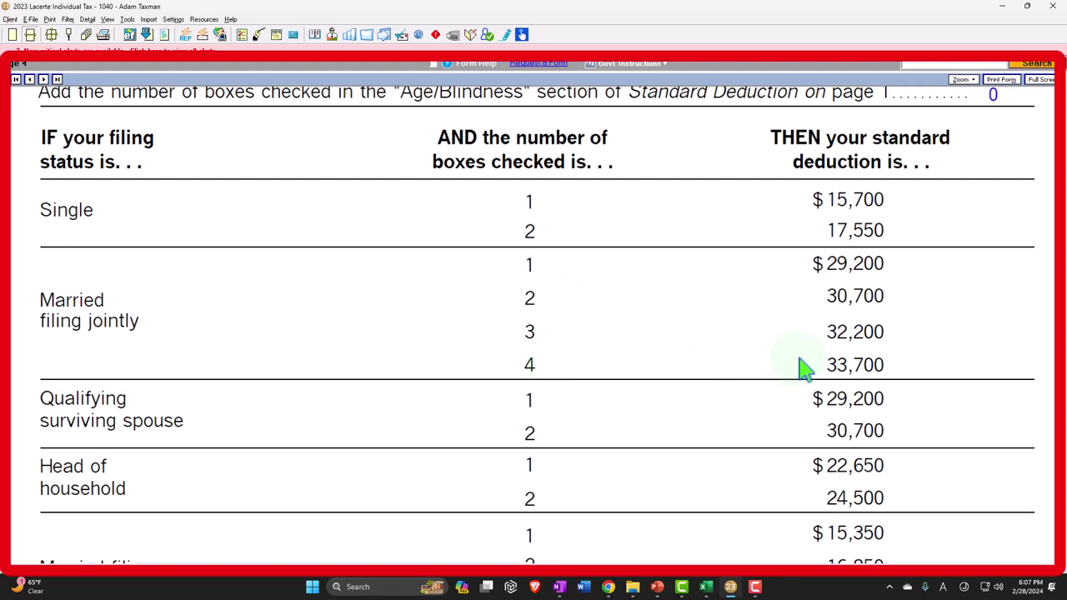
scroll(802, 366, "down", 1)
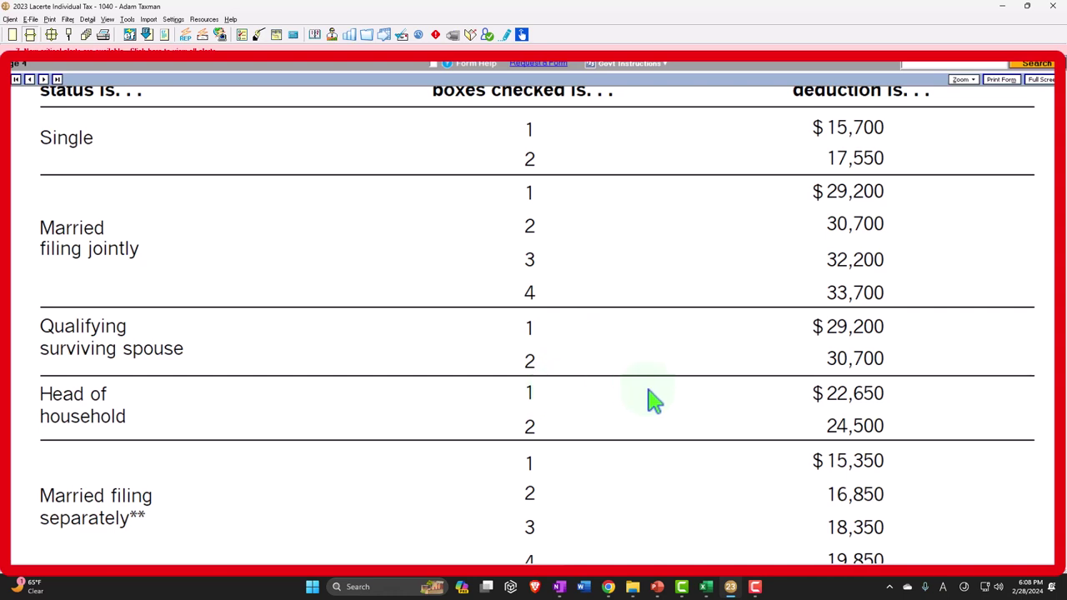
scroll(653, 400, "down", 1)
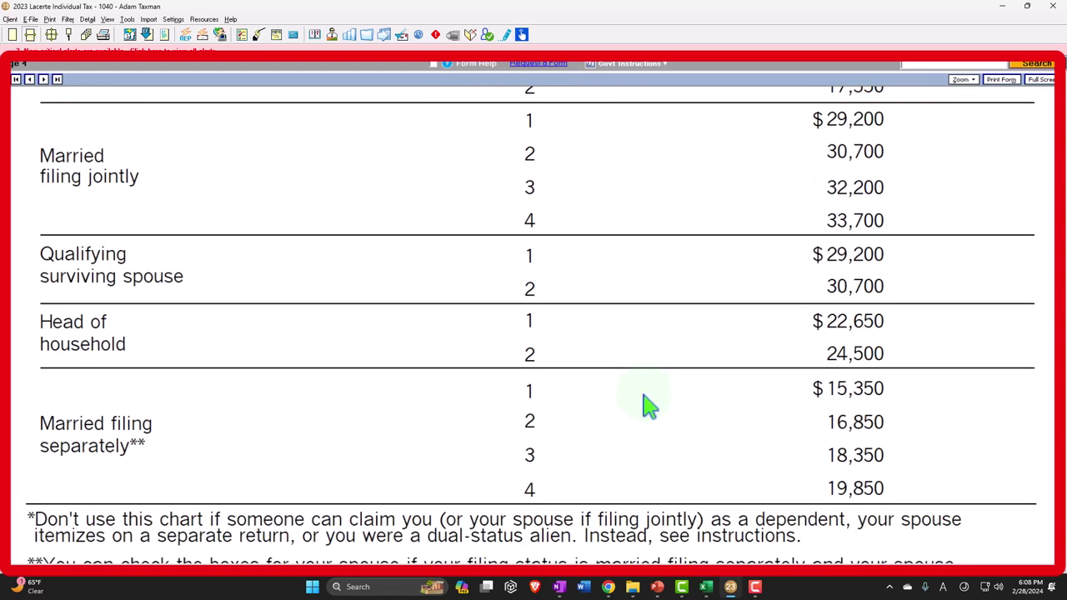
key("Escape")
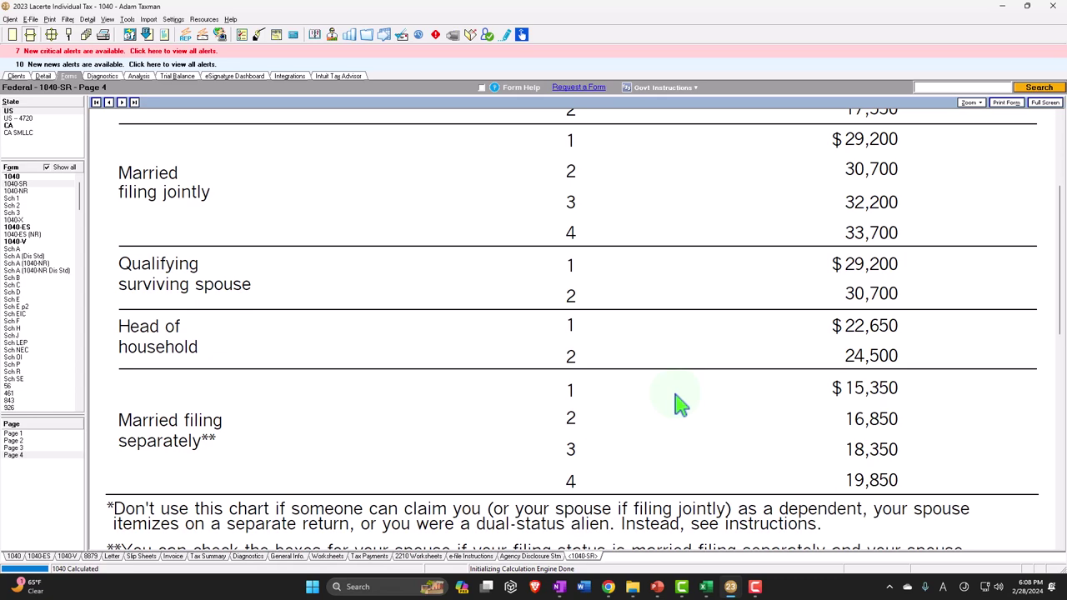
key("Escape")
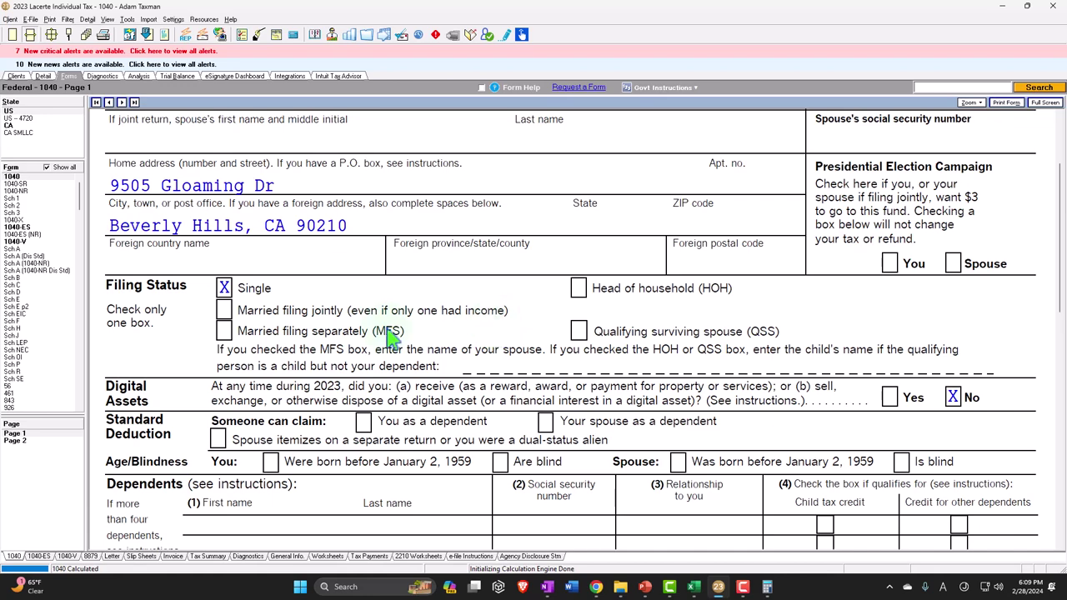
Step: Review Form 1040 page 1 from filing status through W-2 income, standard deduction and taxable income
key("F11")
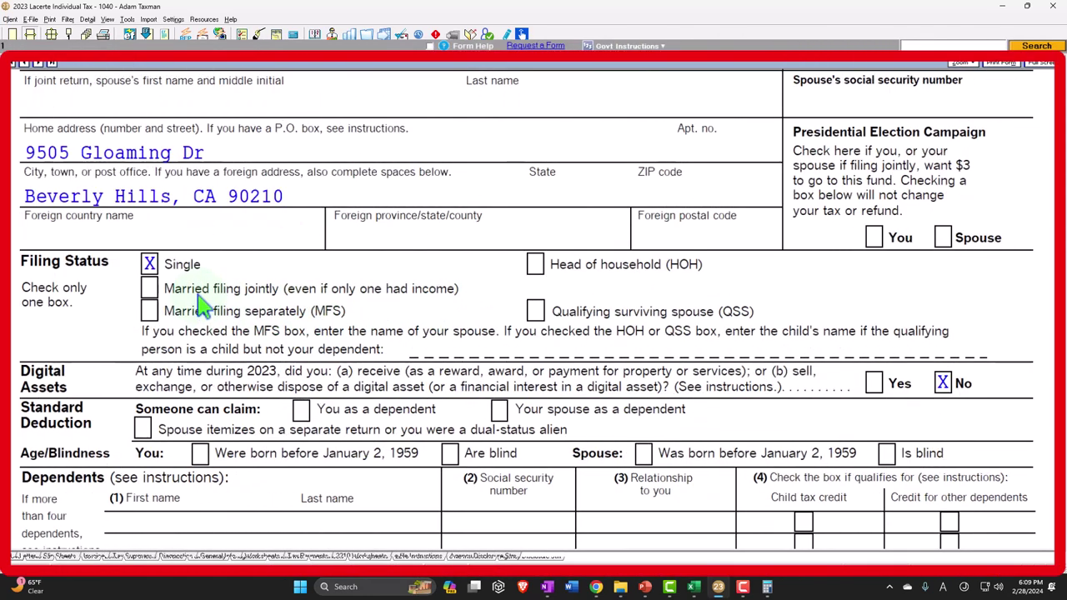
scroll(200, 306, "down", 3)
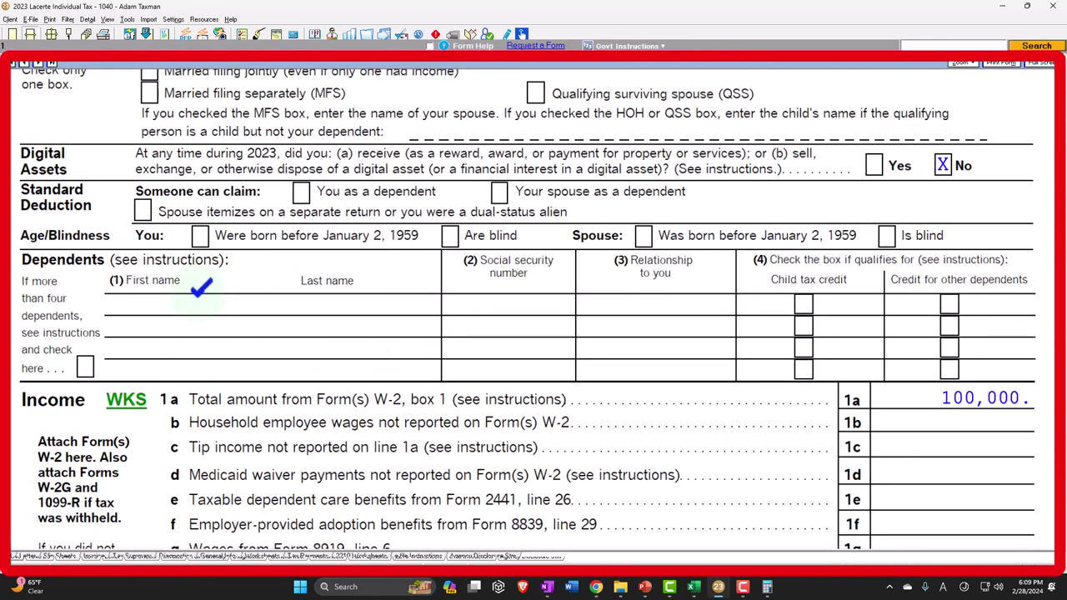
scroll(203, 300, "down", 2)
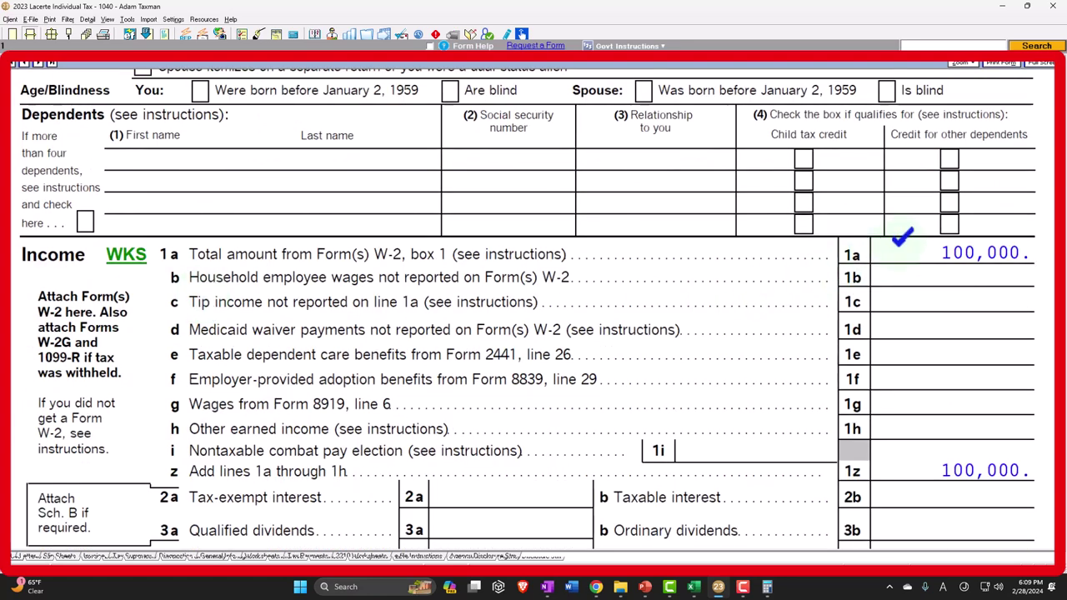
scroll(902, 242, "down", 5)
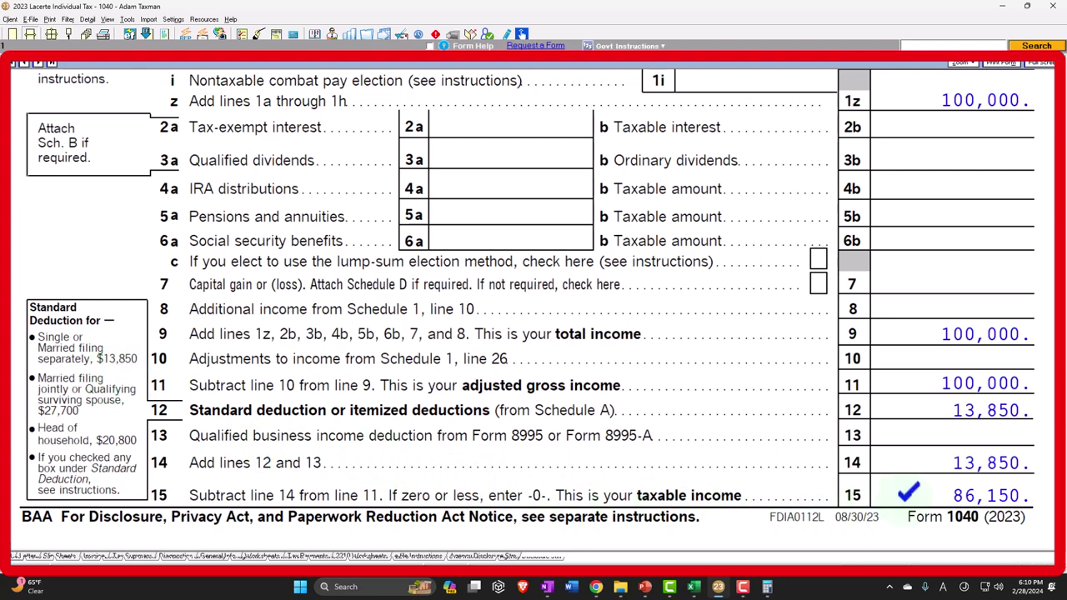
key("Escape")
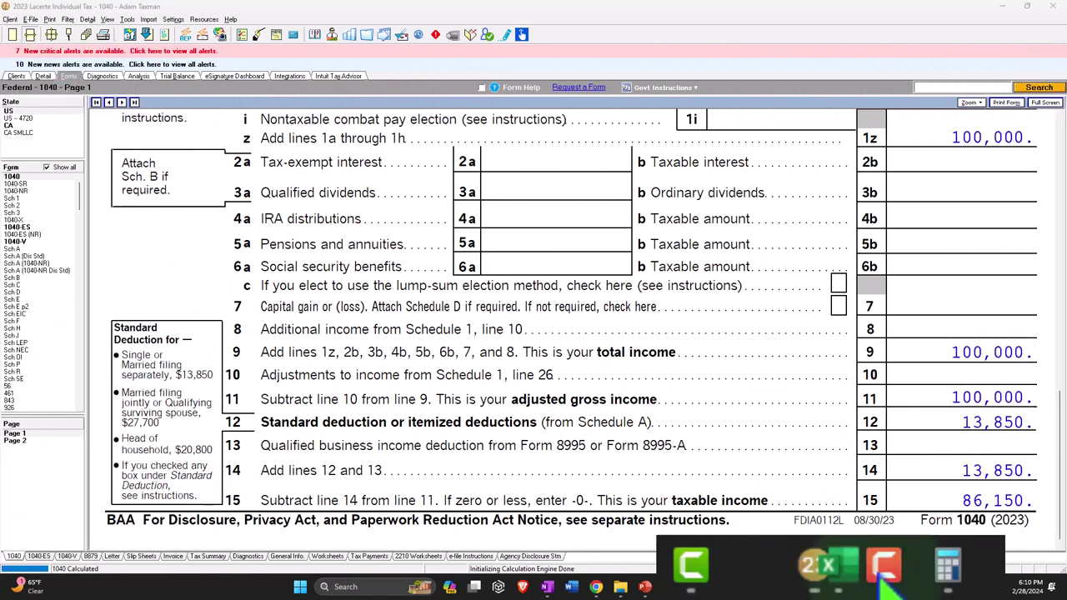
Step: Switch to the Excel tax worksheet, check the W-2 income on the P Income sheet, and return to P Tax Formula
left_click(948, 567)
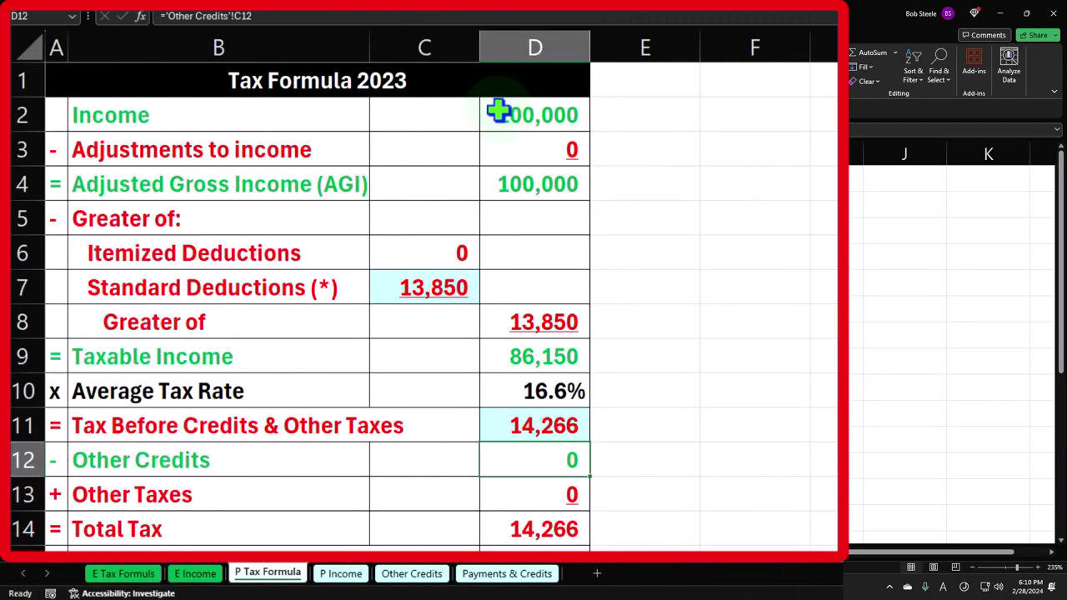
left_click(341, 574)
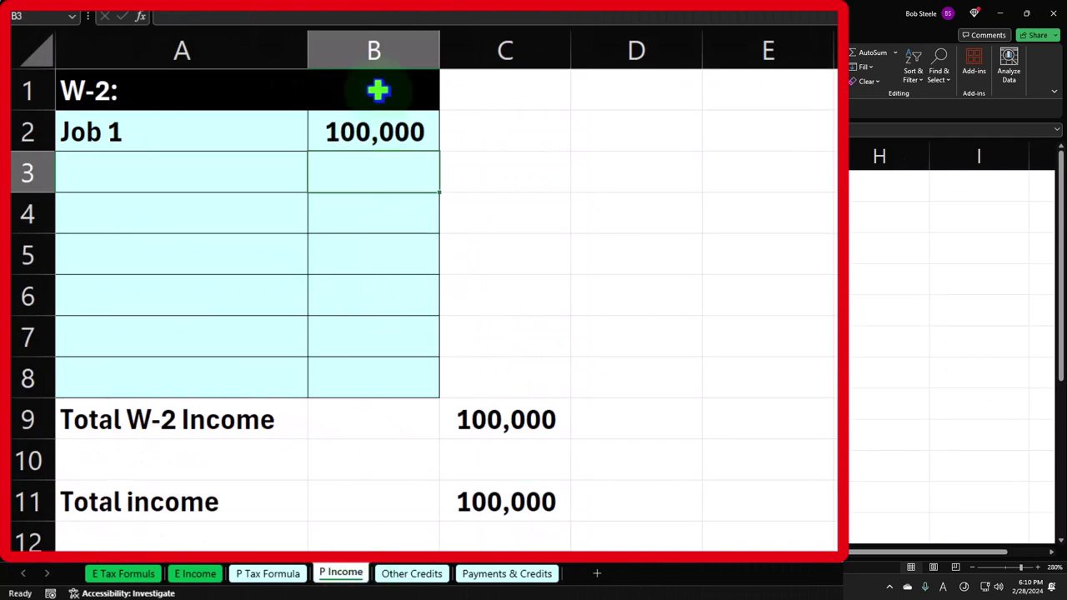
left_click(267, 574)
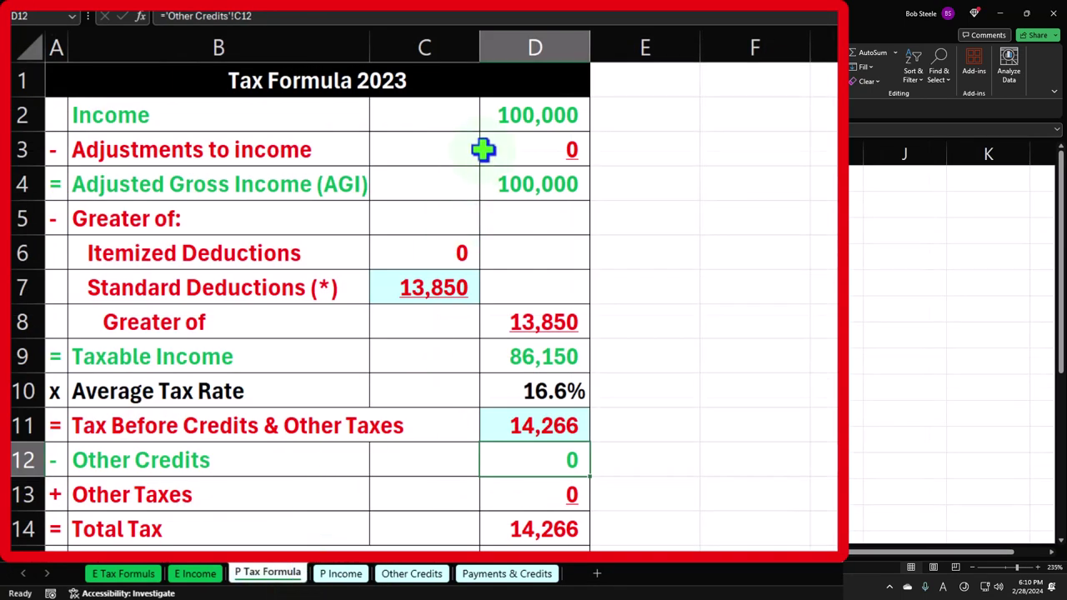
Step: Check the adjustments to income, and trace the Standard Deductions formula in C7 to the standard deductions table below
left_click(510, 144)
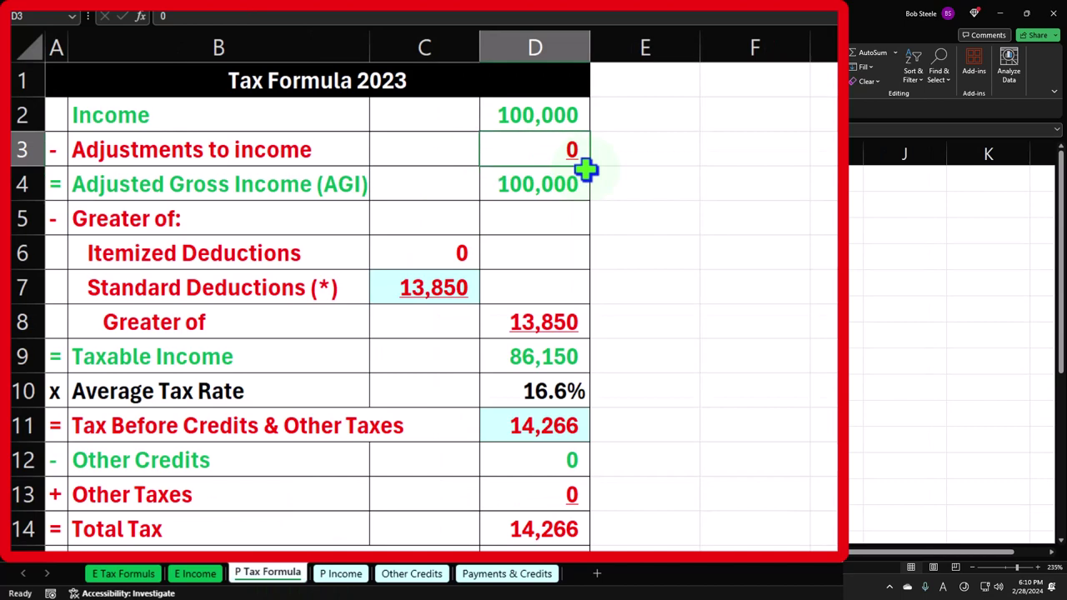
key("Down")
key("Down")
key("Down")
key("Down")
key("Left")
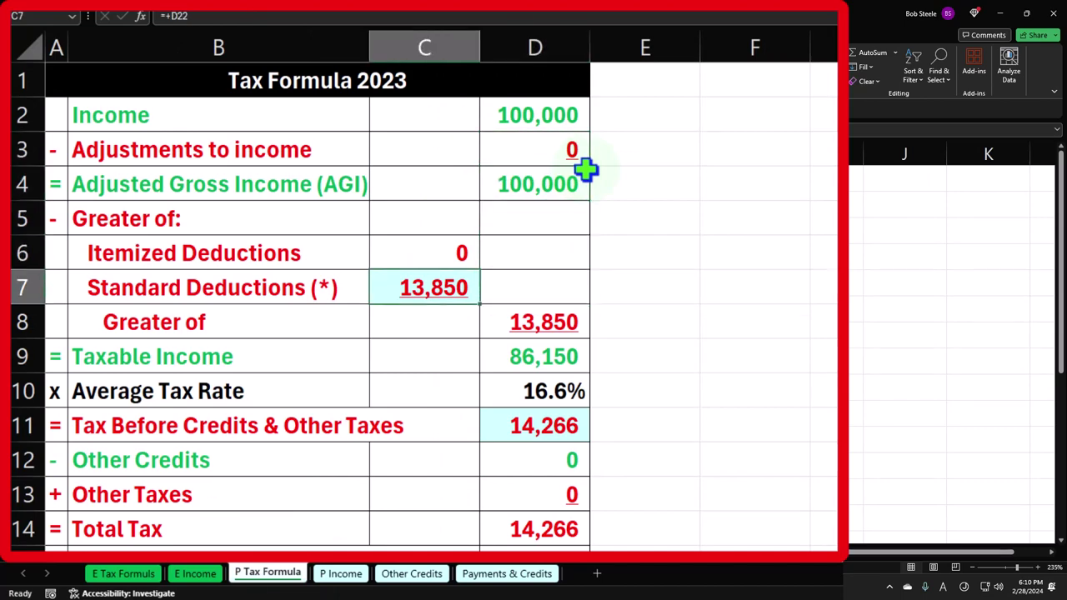
double_click(430, 292)
scroll(436, 315, "down", 3)
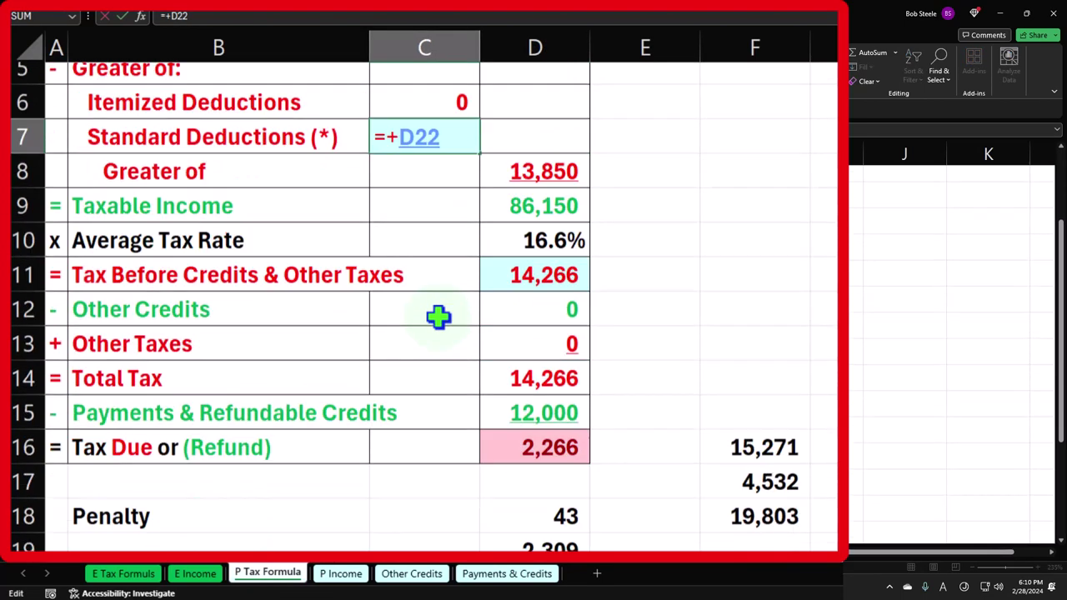
scroll(483, 298, "down", 2)
key("Return")
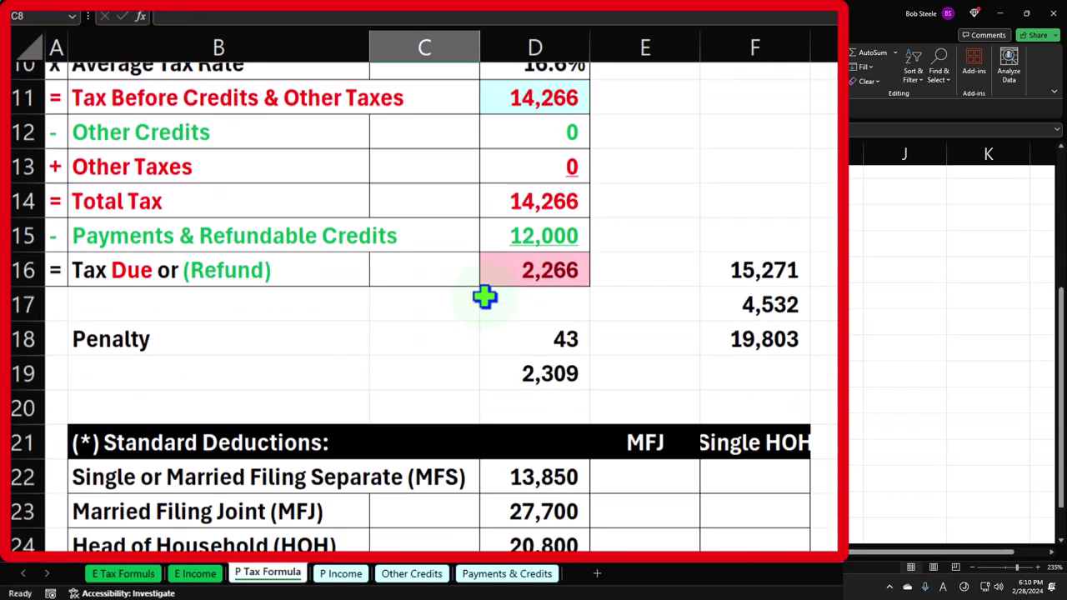
Step: Inspect the formulas for the greater deduction in D8 and the taxable income in D9
scroll(483, 295, "up", 3)
left_click(558, 188)
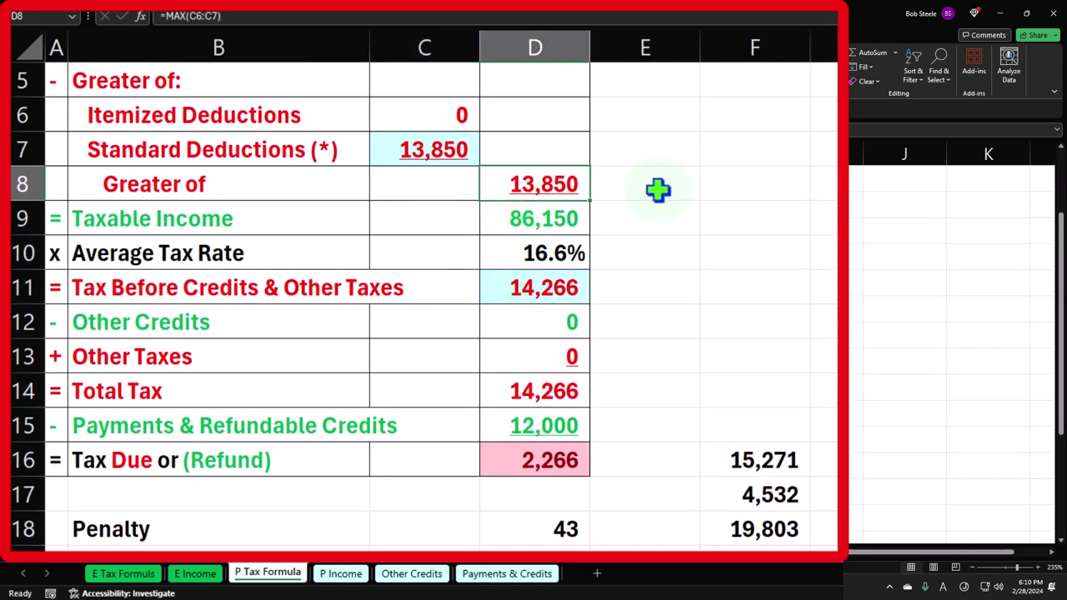
key("Down")
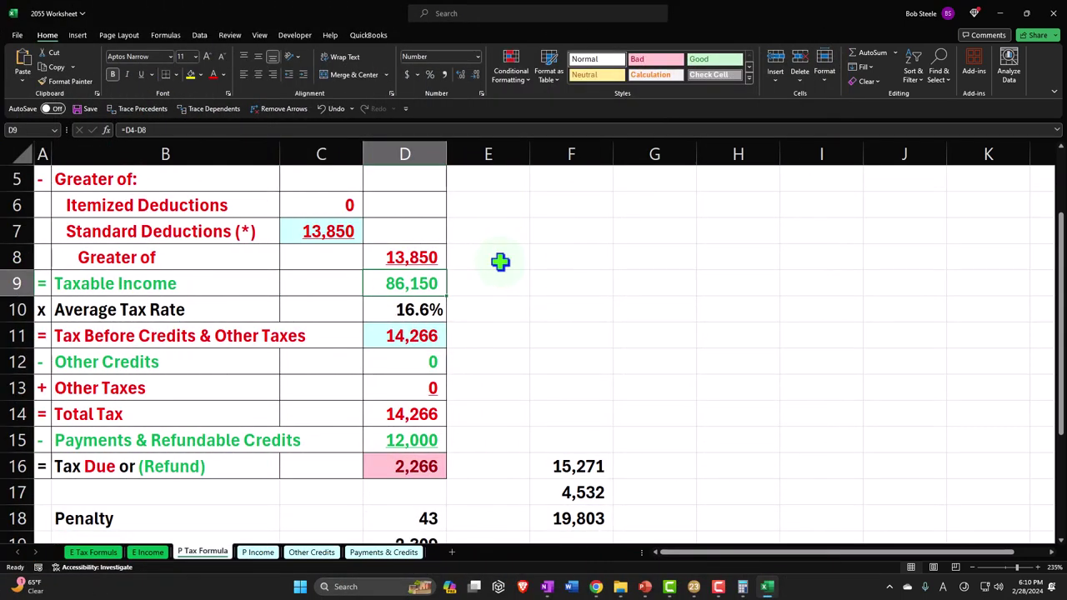
Step: Switch to Lacerte, open page 2 of Form 1040, and compare its tax with the Excel worksheet's tax before credits in D11
left_click(694, 586)
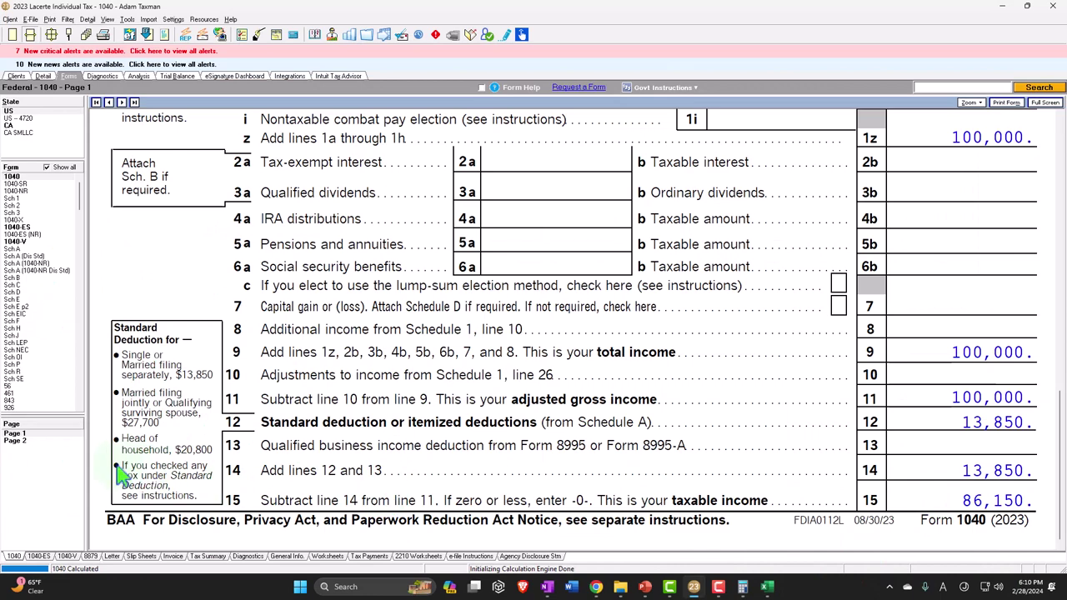
left_click(46, 441)
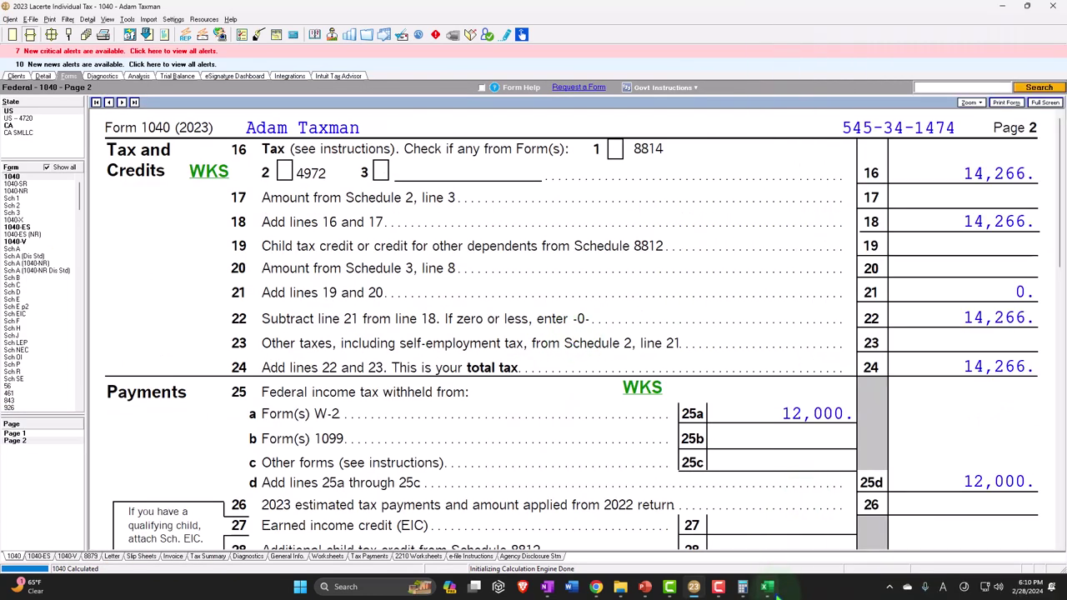
key("alt+Tab")
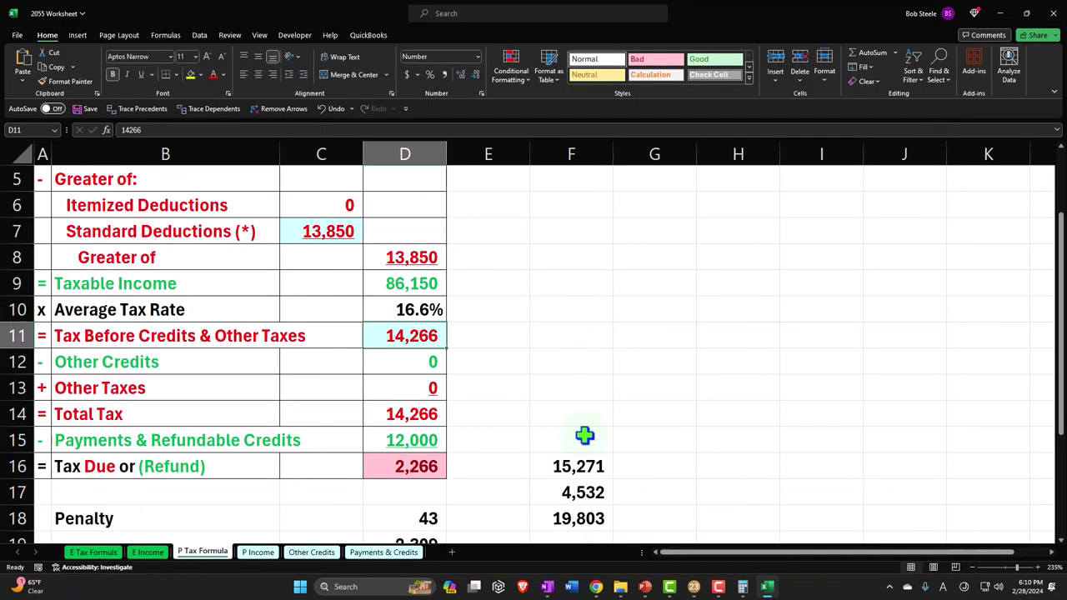
left_click(767, 587)
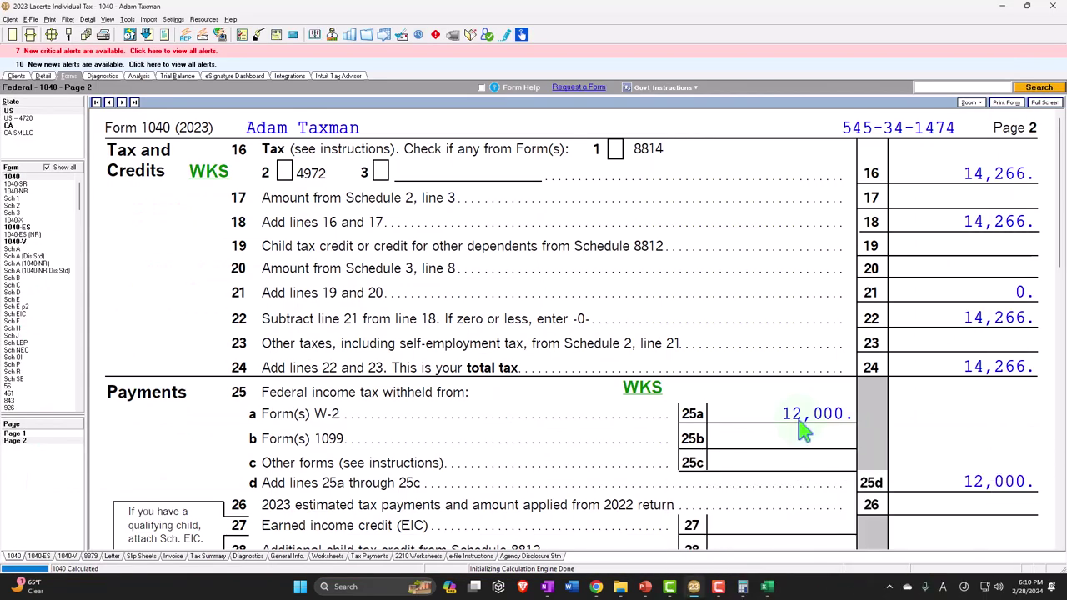
Step: Compare the amount owed and penalty on Form 1040 page 2 with the Excel worksheet's D16 and D19, and return to Lacerte
scroll(740, 431, "down", 8)
scroll(800, 429, "down", 2)
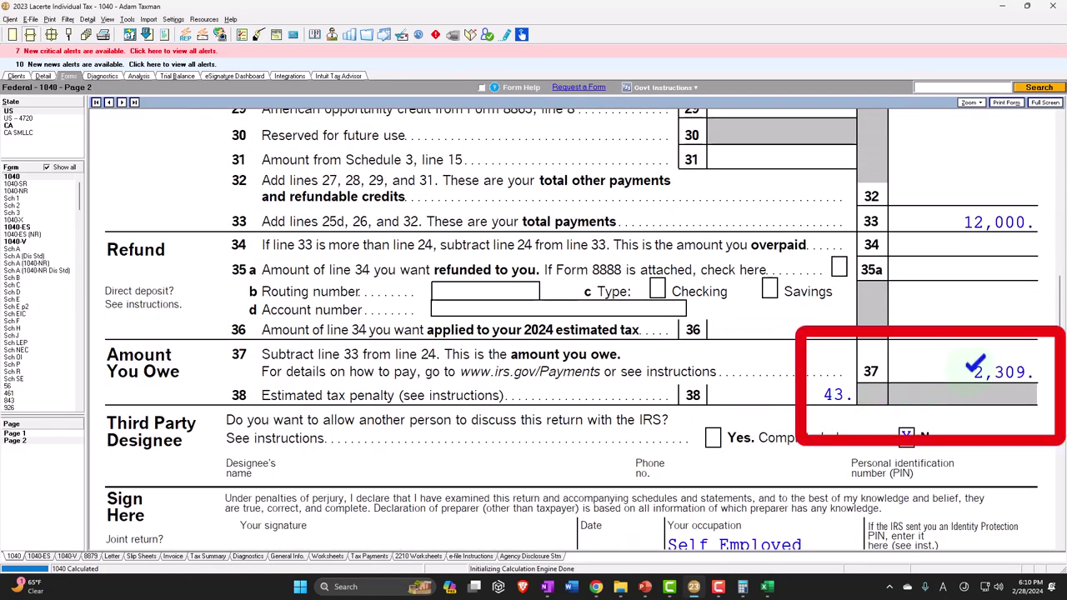
left_click(767, 587)
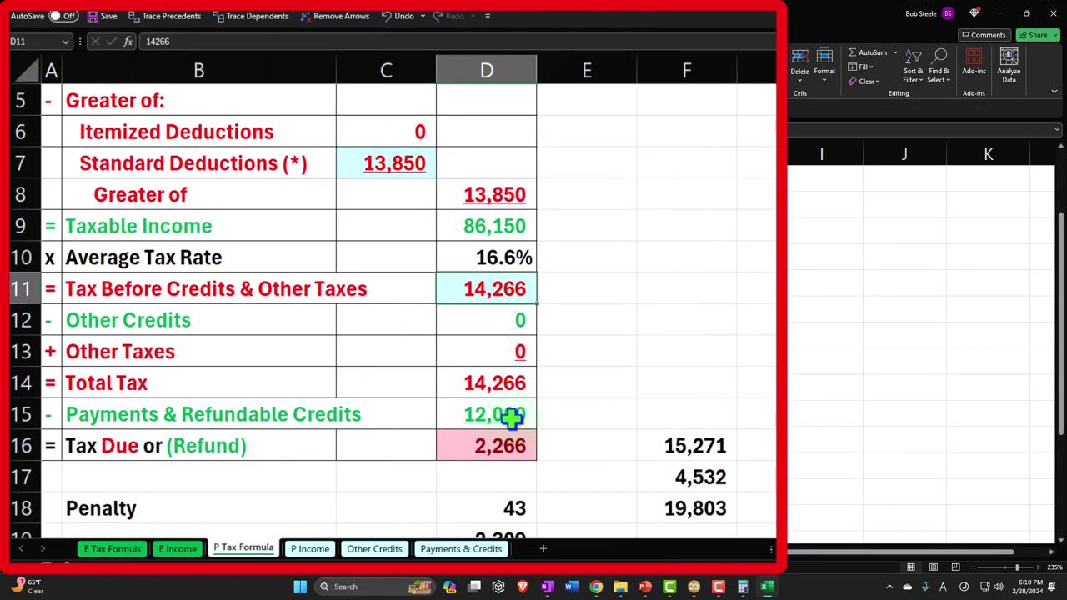
left_click(507, 442)
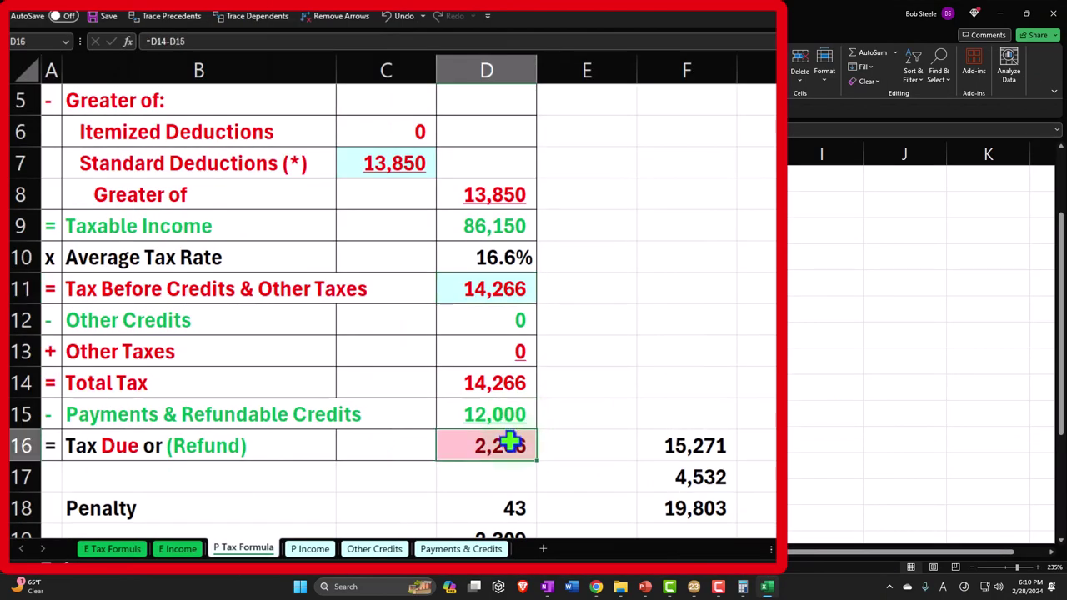
scroll(510, 441, "down", 1)
left_click(505, 446)
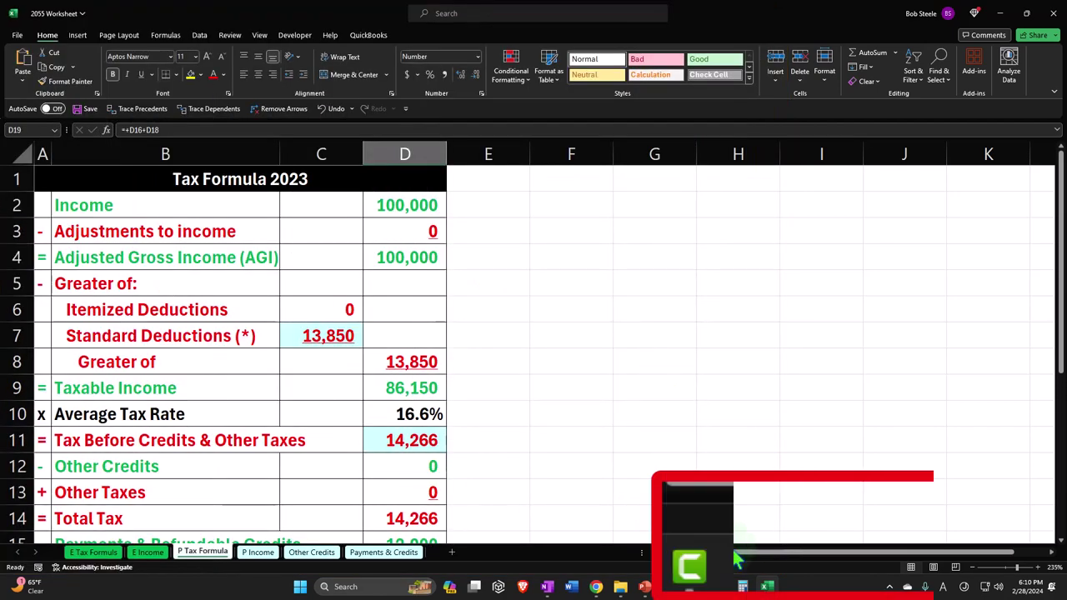
left_click(768, 588)
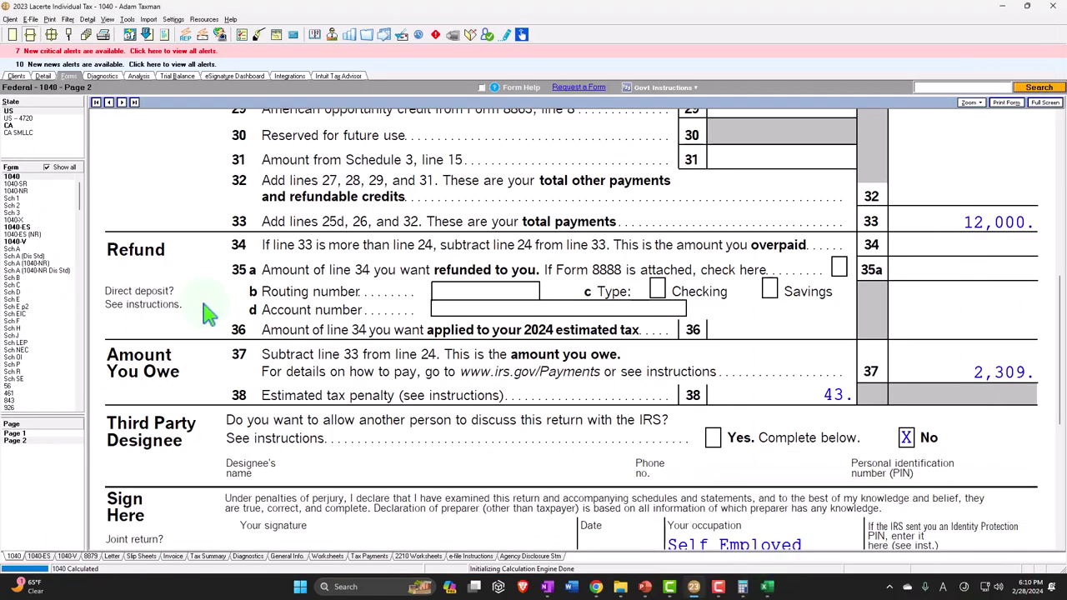
Step: View page 1 of Form 1040, and mark the taxpayer as blind in the client information
left_click(14, 433)
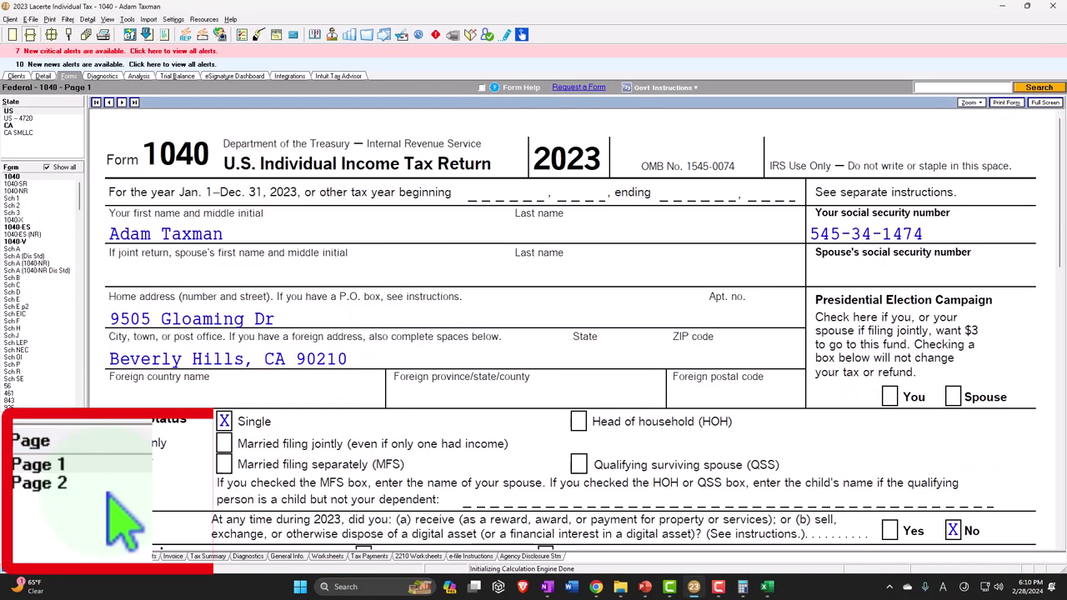
left_click(43, 75)
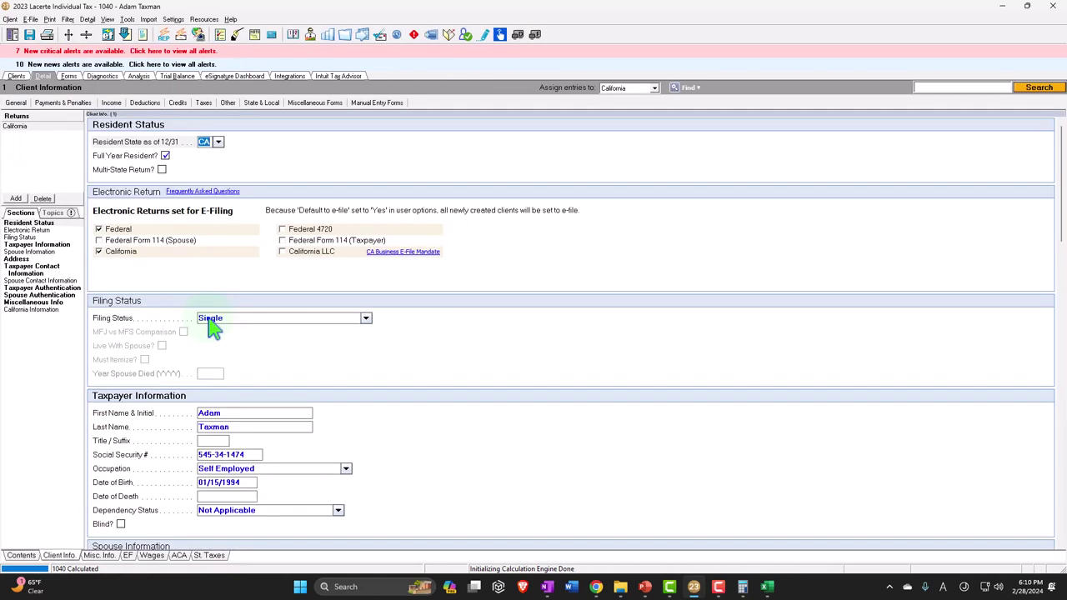
scroll(213, 328, "down", 4)
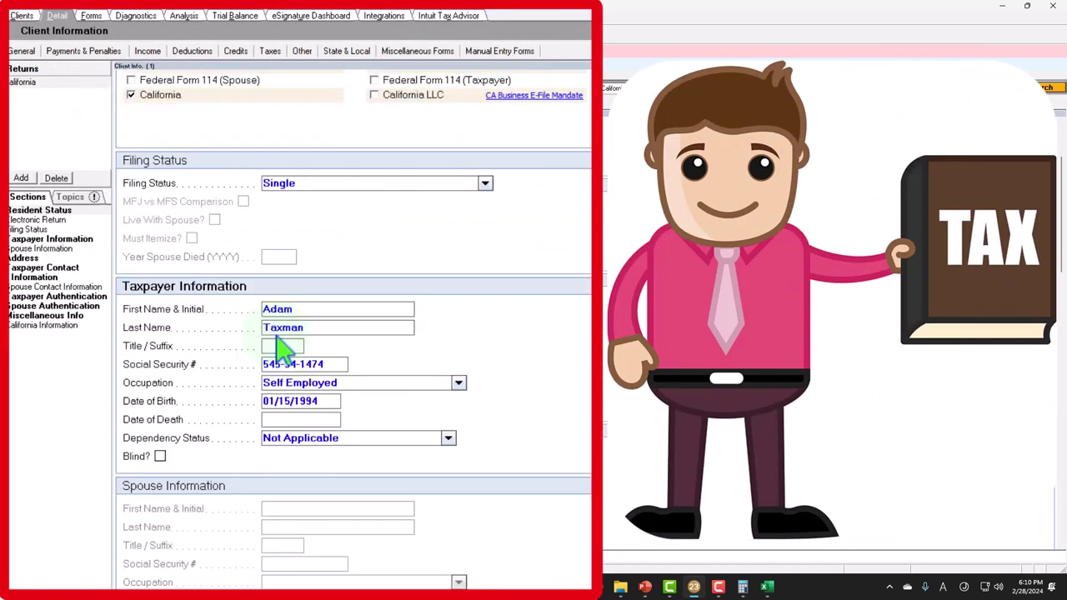
left_click(160, 380)
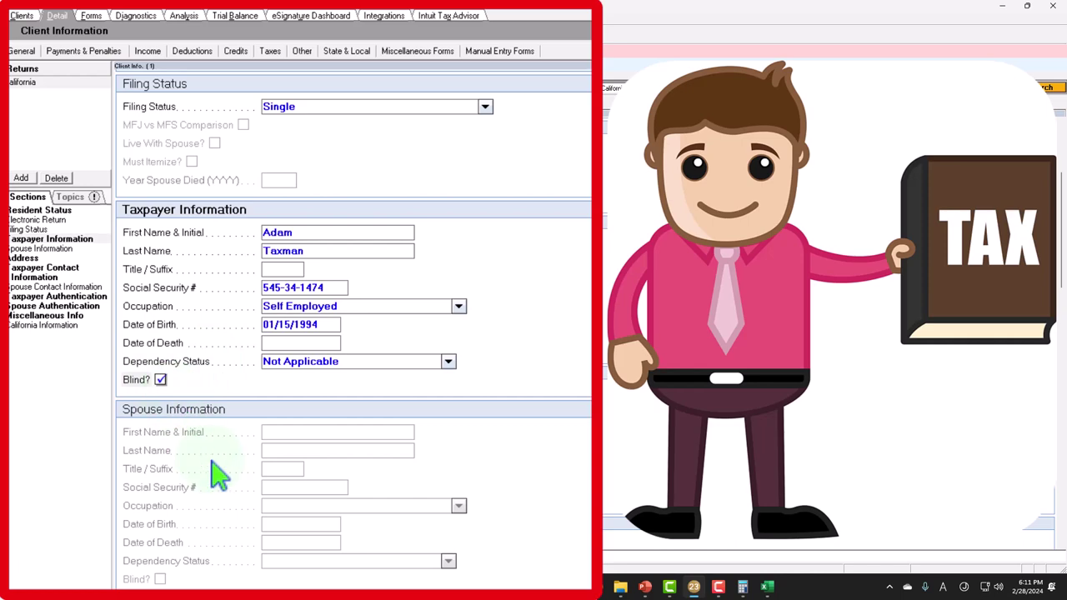
Step: Check the Age/Blindness boxes, standard deduction and taxable income on page 1 of Form 1040
left_click(94, 18)
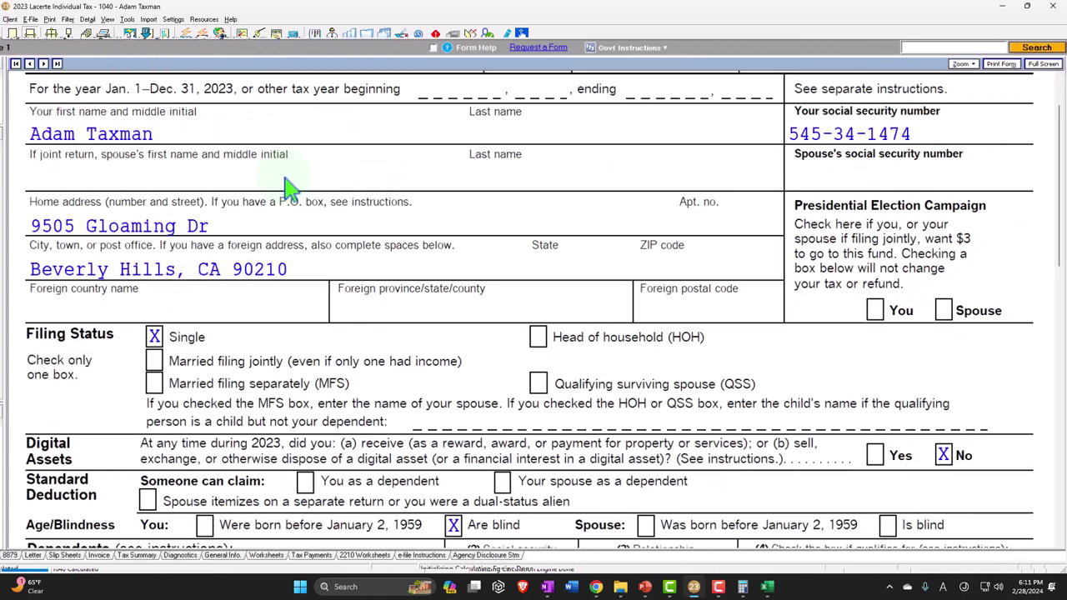
scroll(286, 186, "down", 1)
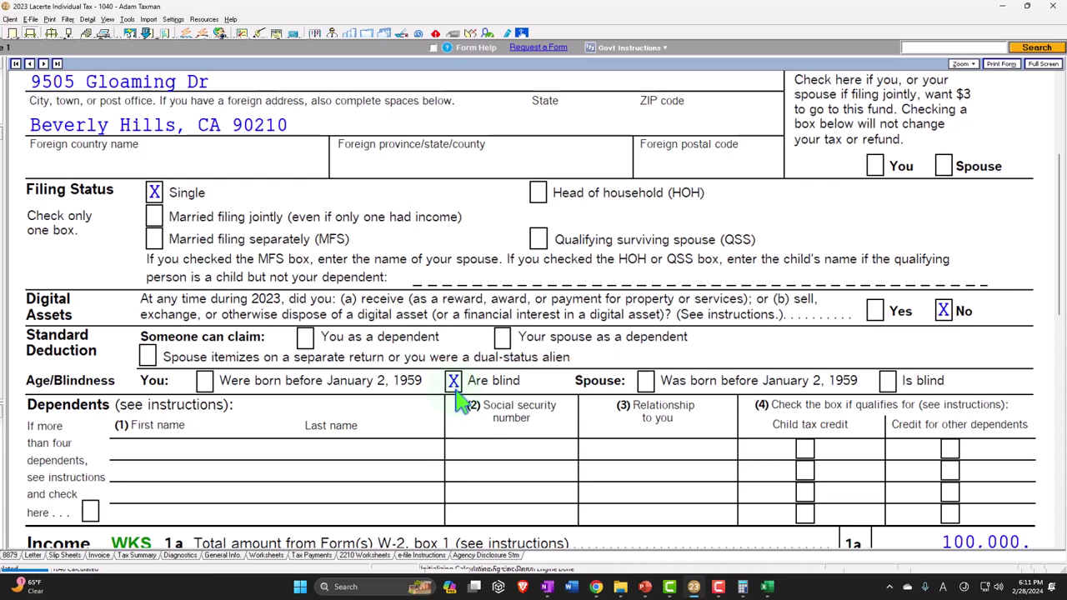
scroll(457, 387, "down", 3)
scroll(765, 406, "down", 6)
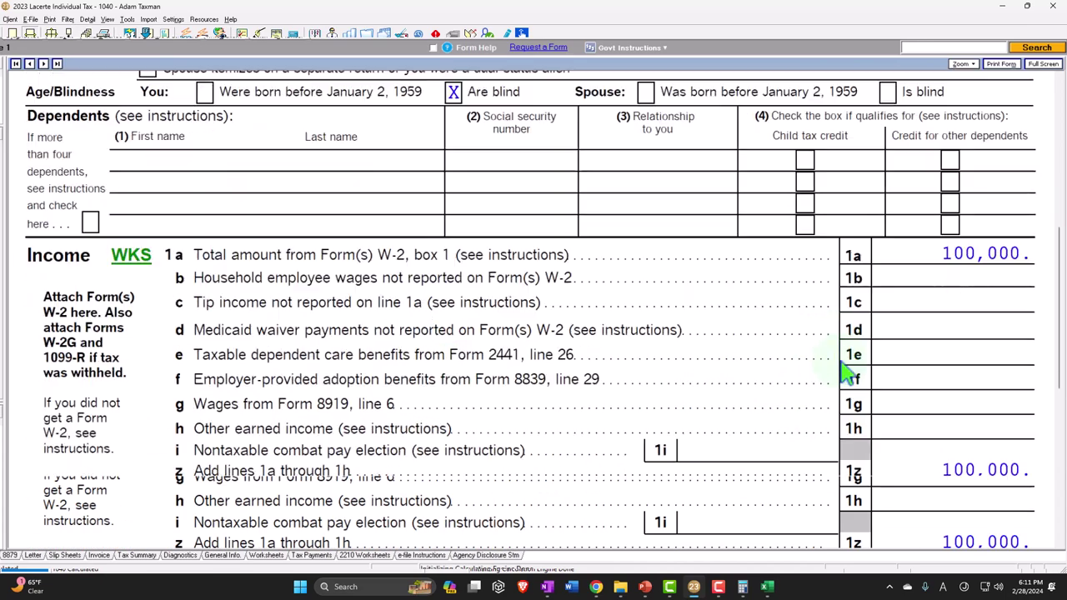
scroll(848, 372, "down", 1)
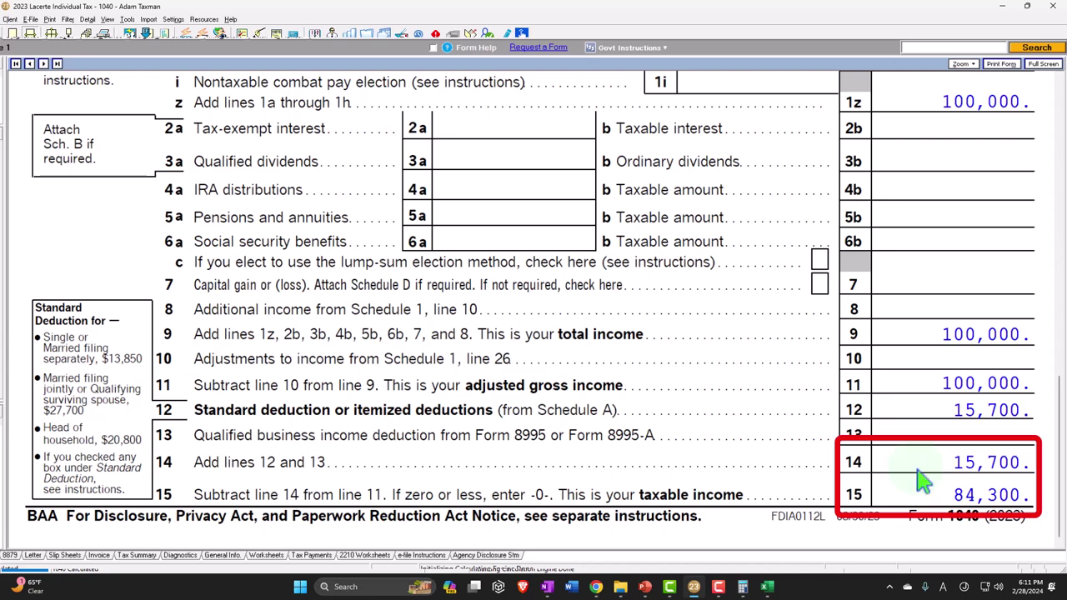
Step: Open page 4 of Form 1040-SR and look up the single filer's deduction in the Standard Deduction Chart
mouse_move(62, 133)
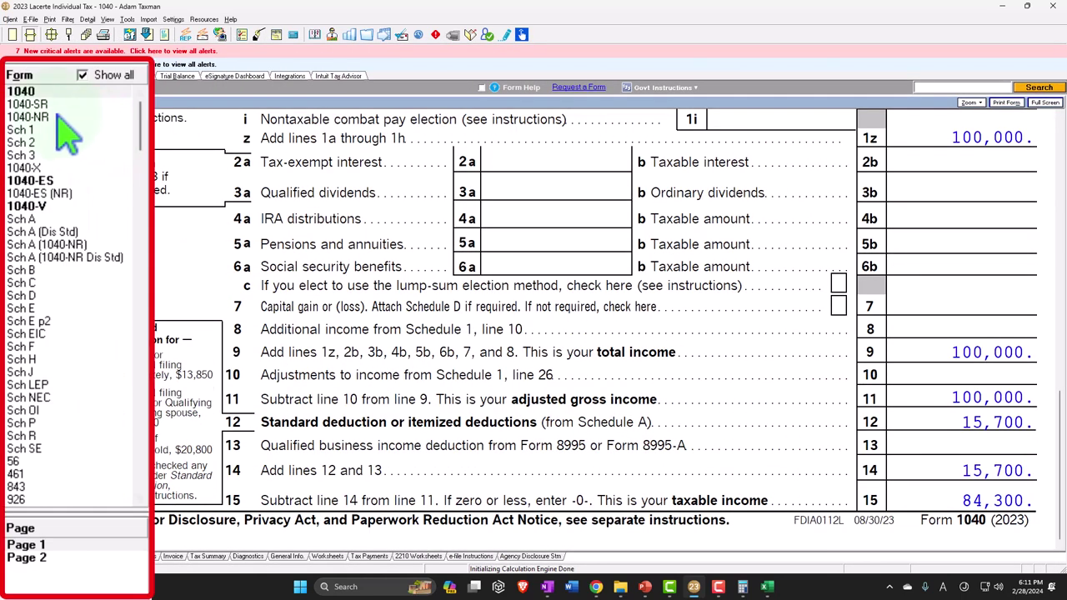
left_click(33, 104)
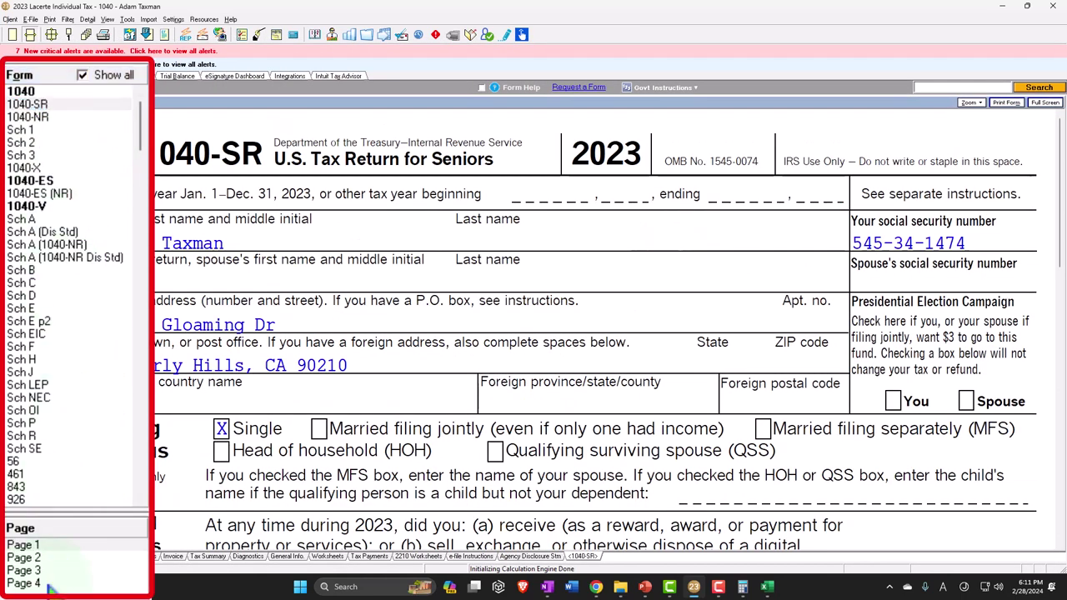
left_click(42, 583)
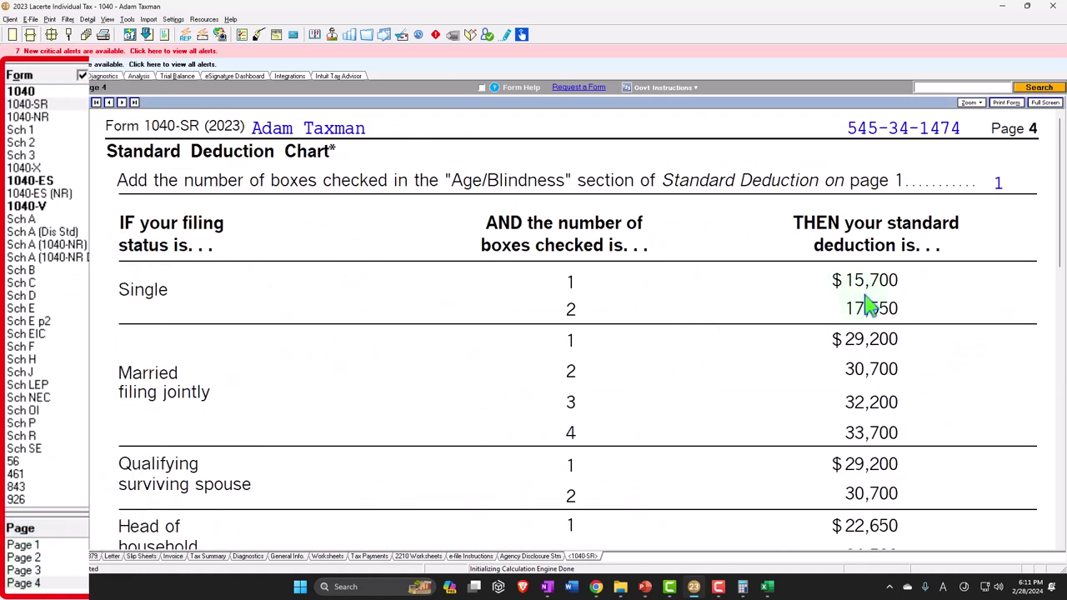
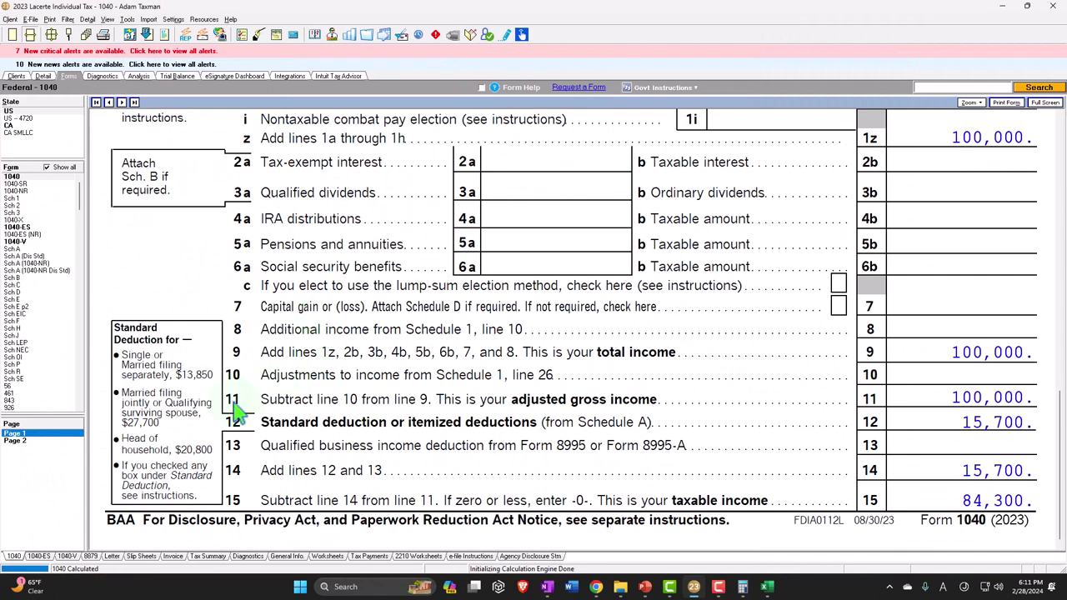
Step: Switch to the Excel worksheet and trace the Standard Deductions formula in C7 to the table below
left_click(908, 567)
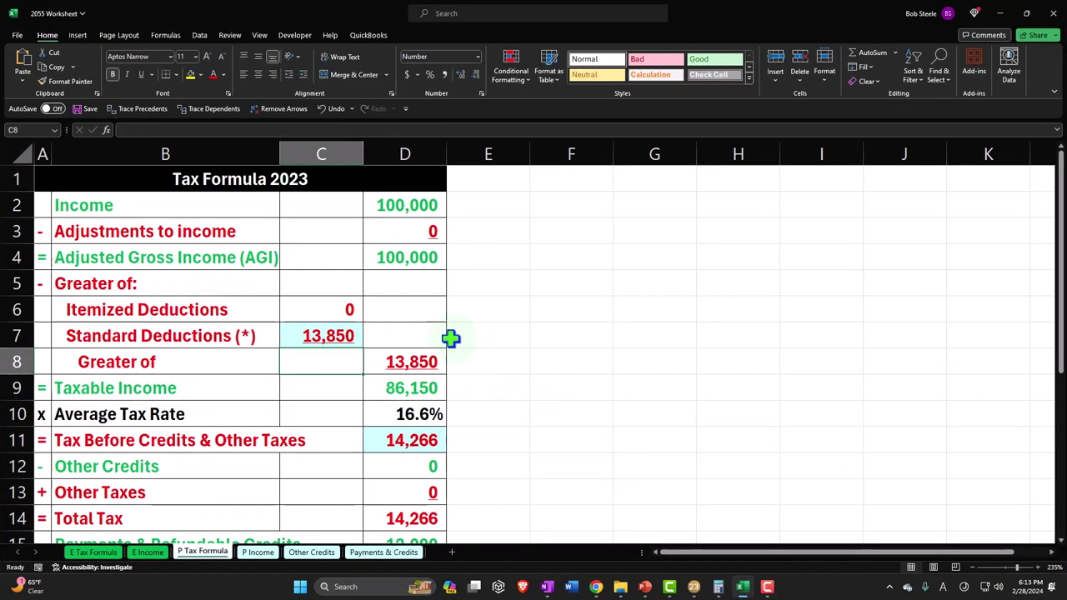
left_click(333, 336)
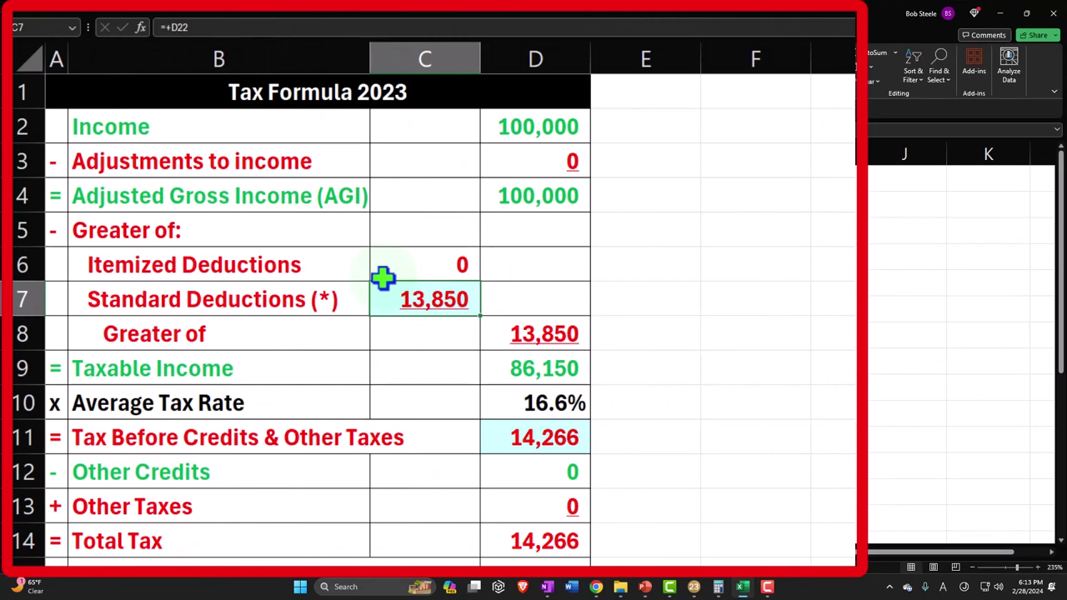
scroll(382, 277, "down", 4)
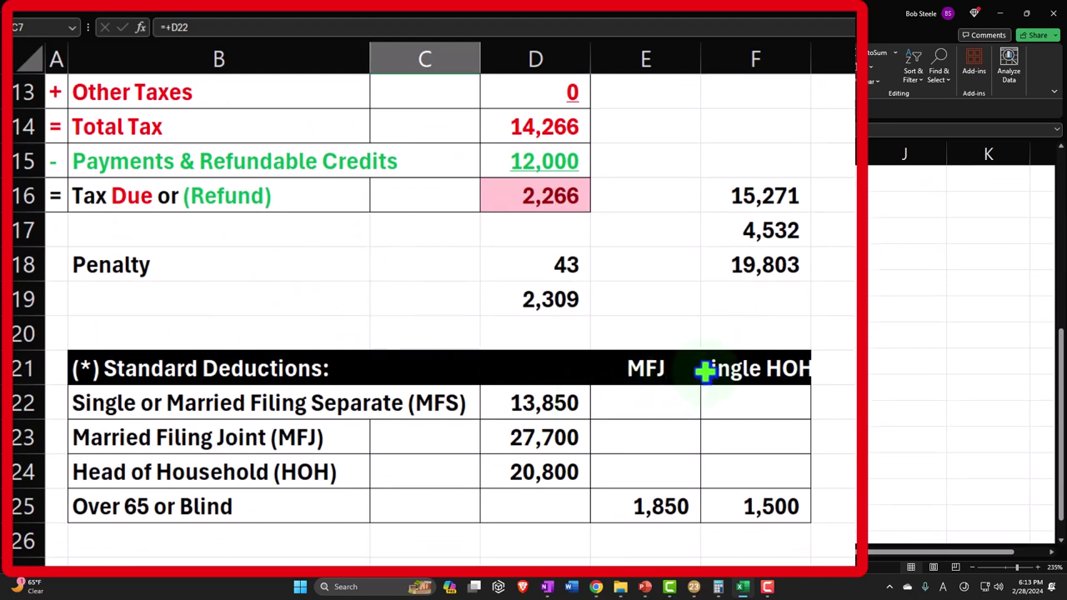
Step: Relabel the standard deductions table headers as Single HOH in E21 and MFJ in F21
left_click(646, 373)
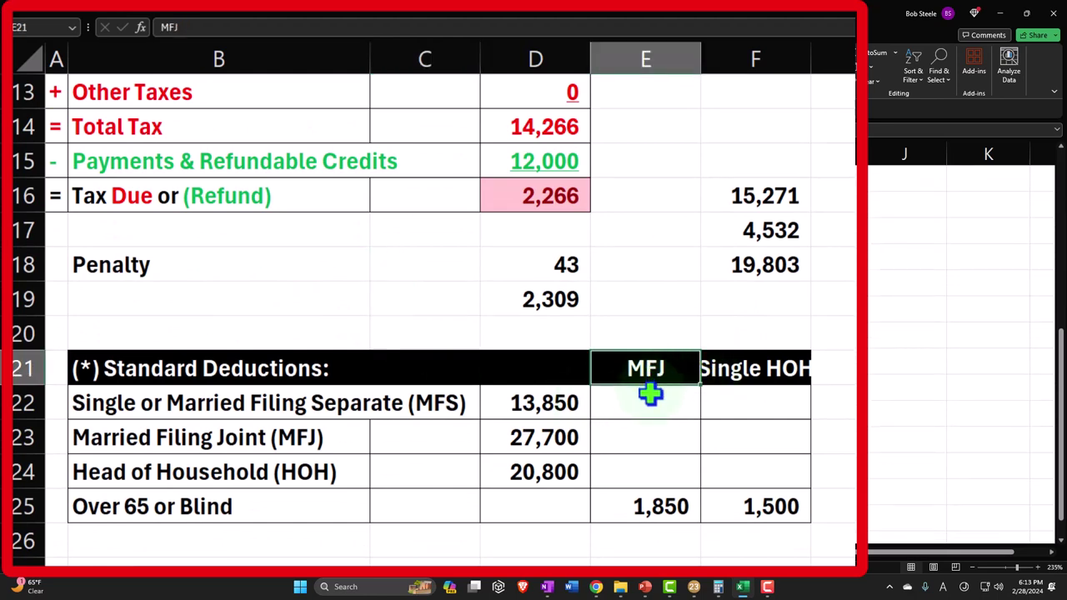
type("Singe")
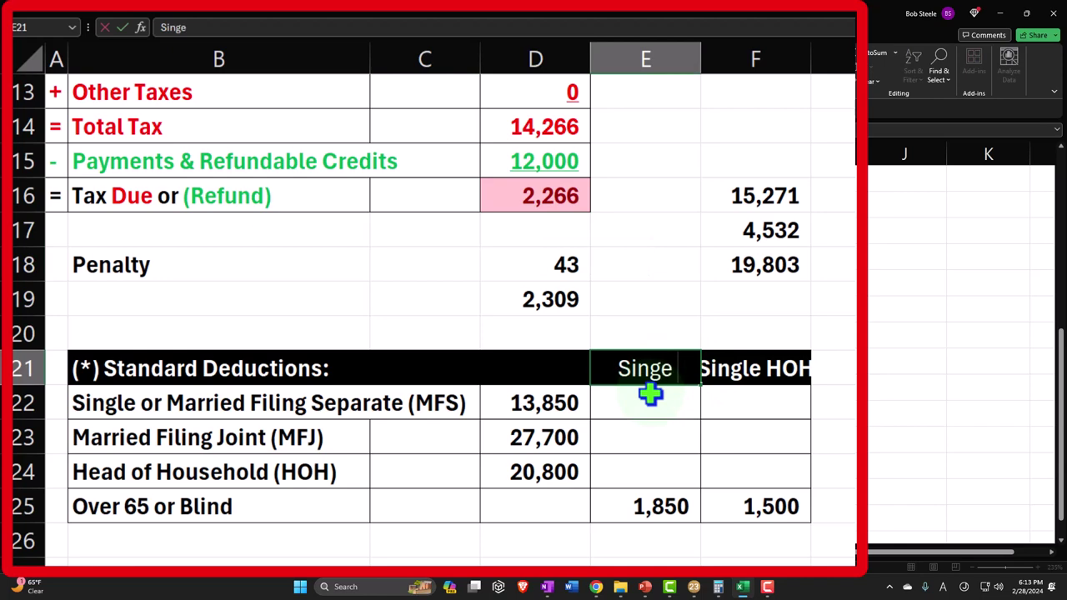
key("BackSpace")
type("le HOH")
key("Tab")
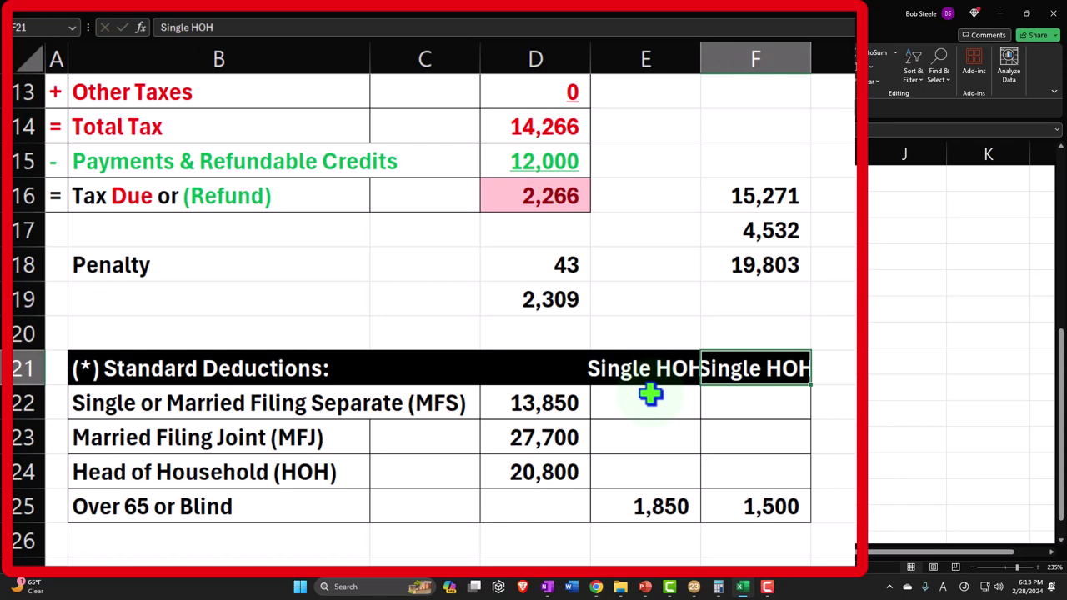
type("MF")
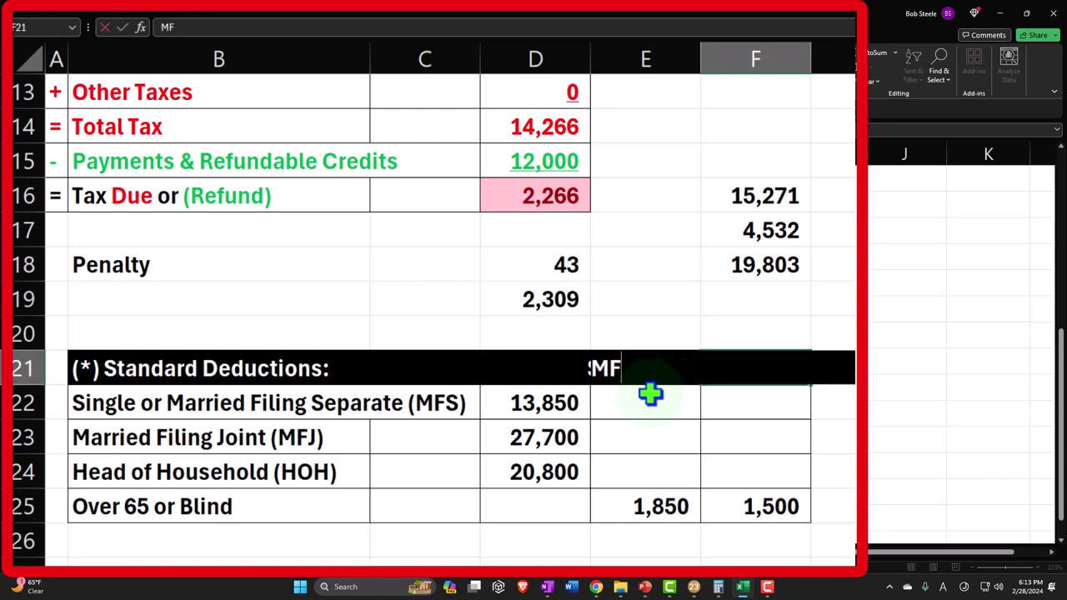
type("J")
key("Return")
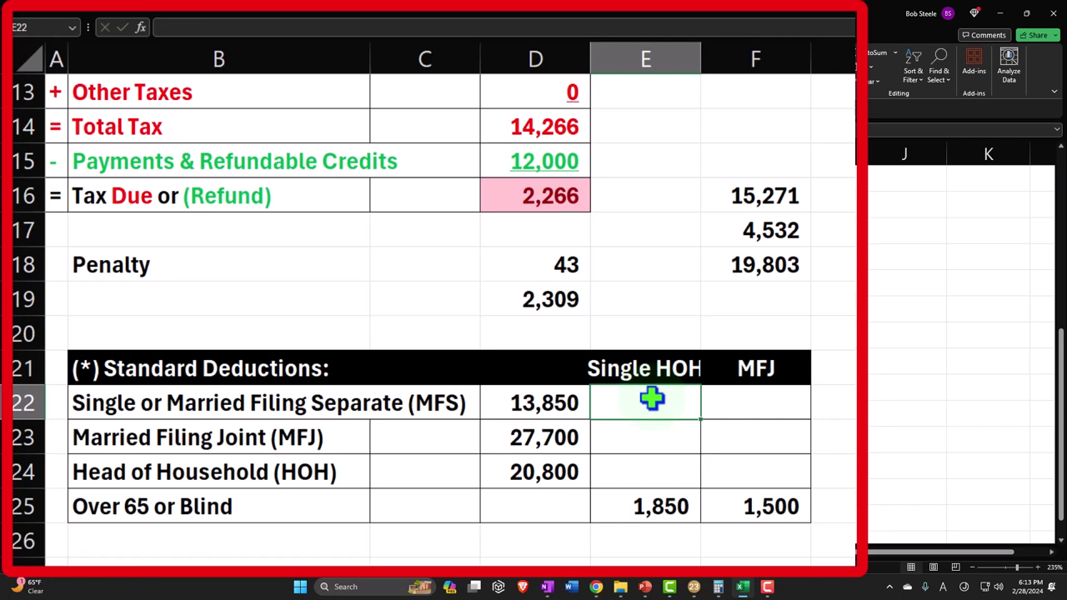
Step: Inspect the single filer's base deduction in D22 and the Over 65 or Blind amounts in E25 and F25
scroll(651, 399, "down", 2)
left_click(546, 263)
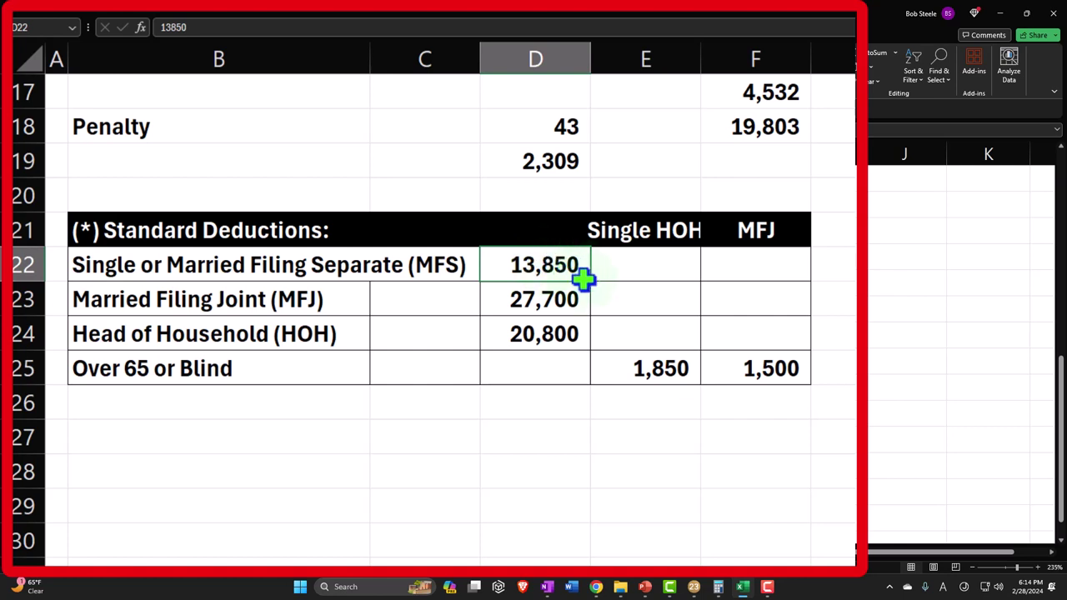
left_click(642, 369)
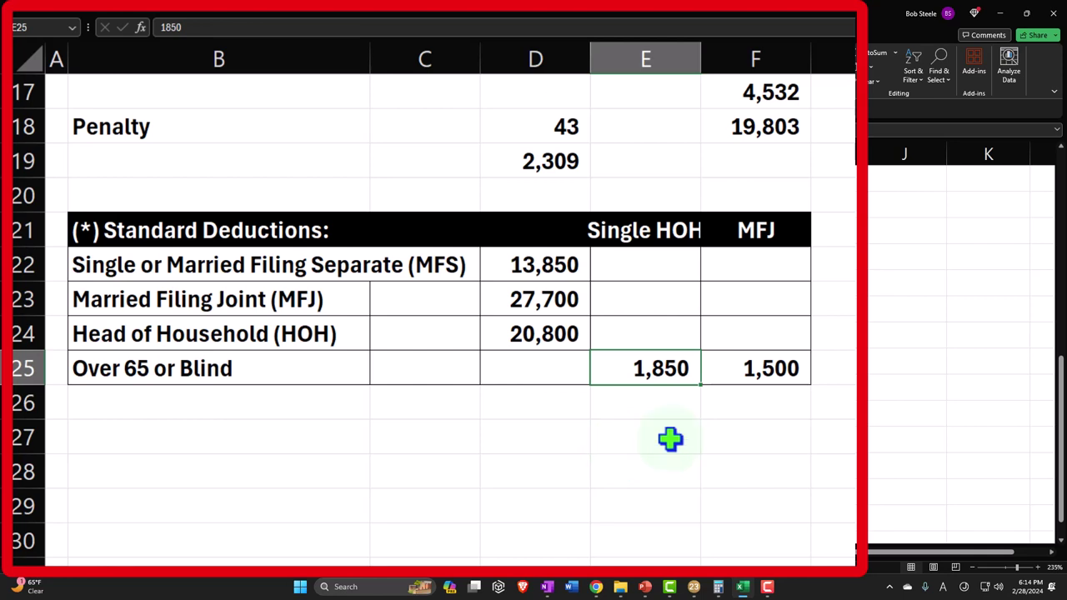
left_click(762, 367)
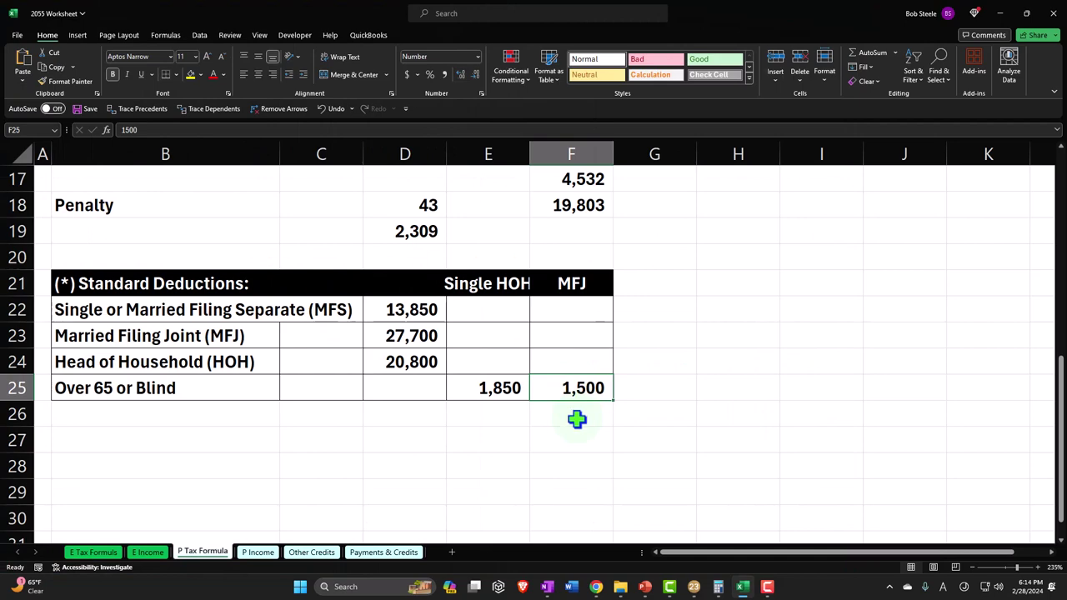
Step: Extend the Standard Deductions formula in C7 to =+D22+E25 to include the Over 65 or Blind amount
scroll(577, 419, "up", 5)
left_click(336, 202)
type("=+D22+")
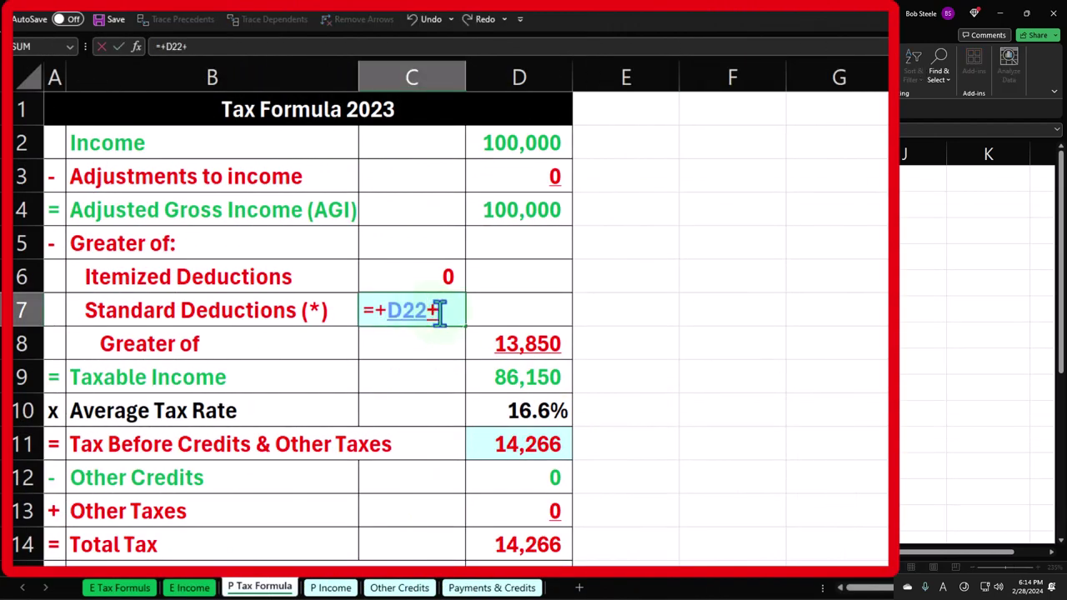
scroll(439, 313, "down", 6)
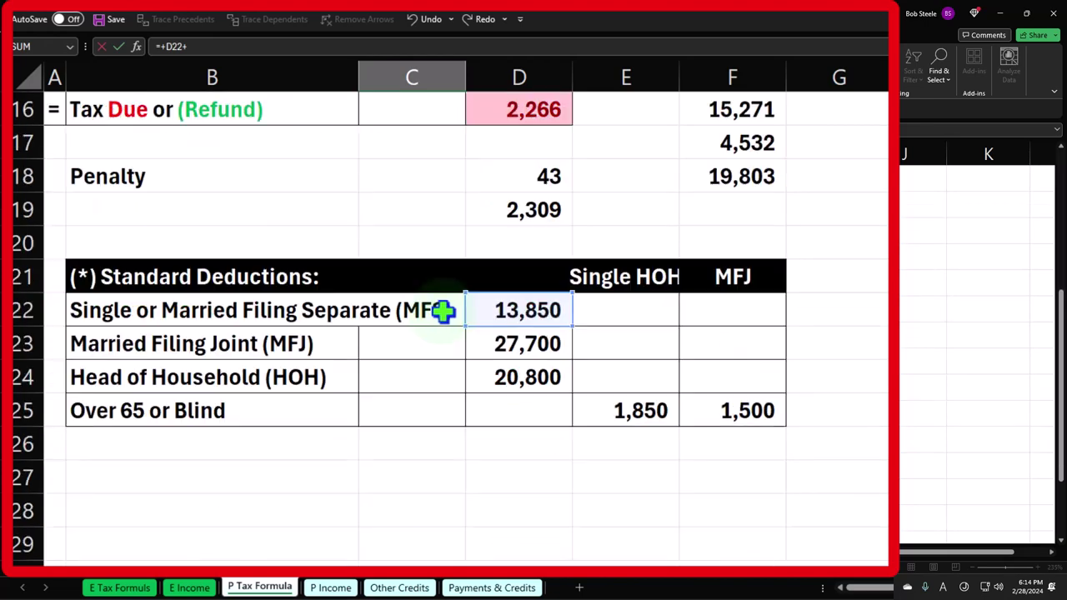
left_click(638, 313)
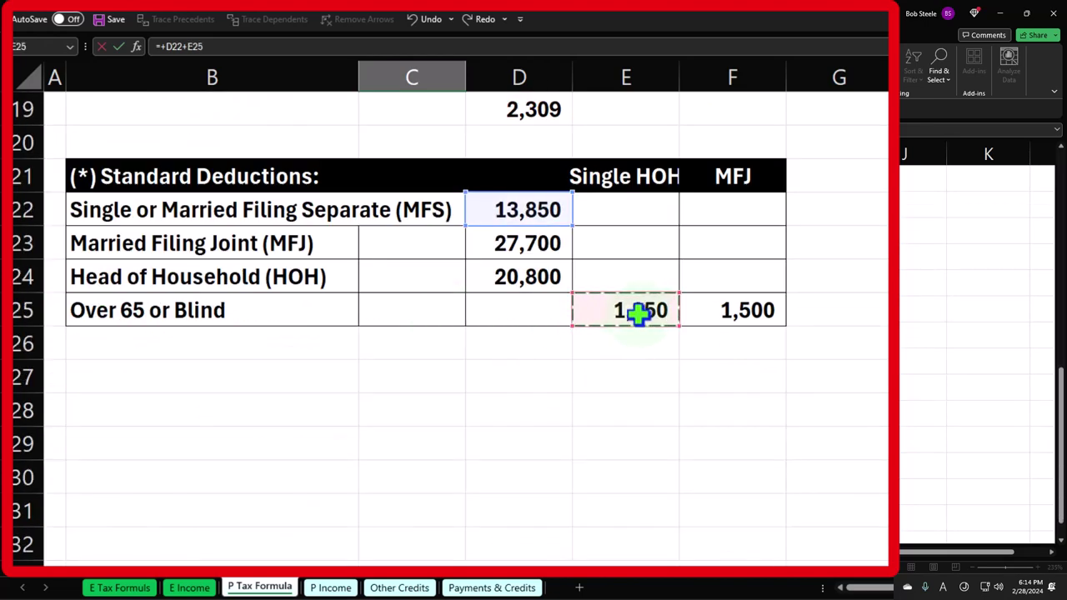
key("Return")
Step: Check the deductions in D8 and C7, compare them with Form 1040 page 1 in Lacerte, and return to Excel
scroll(638, 314, "up", 2)
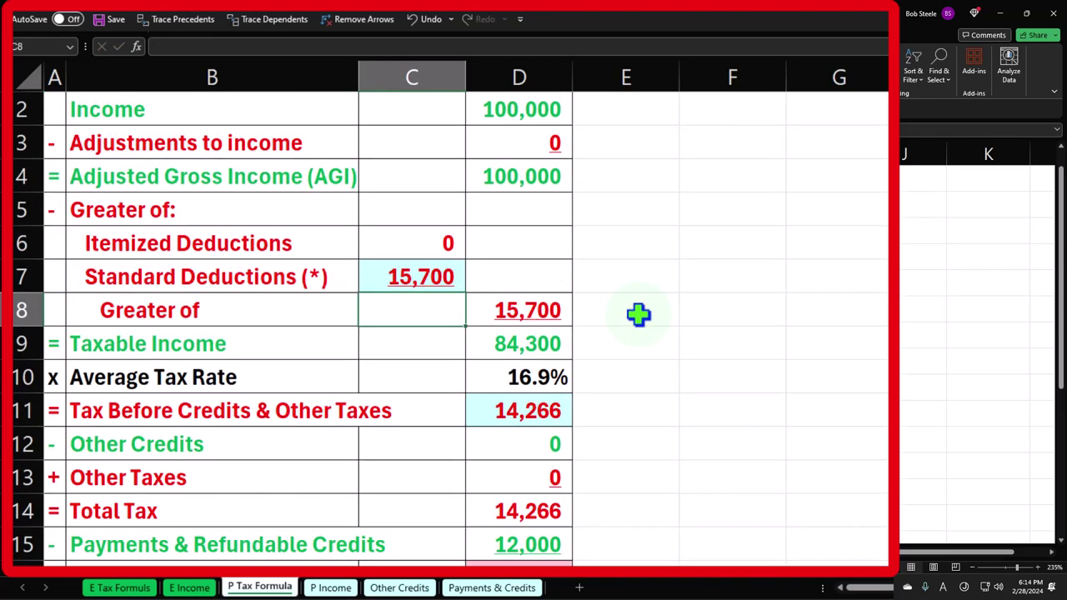
left_click(520, 314)
left_click(421, 276)
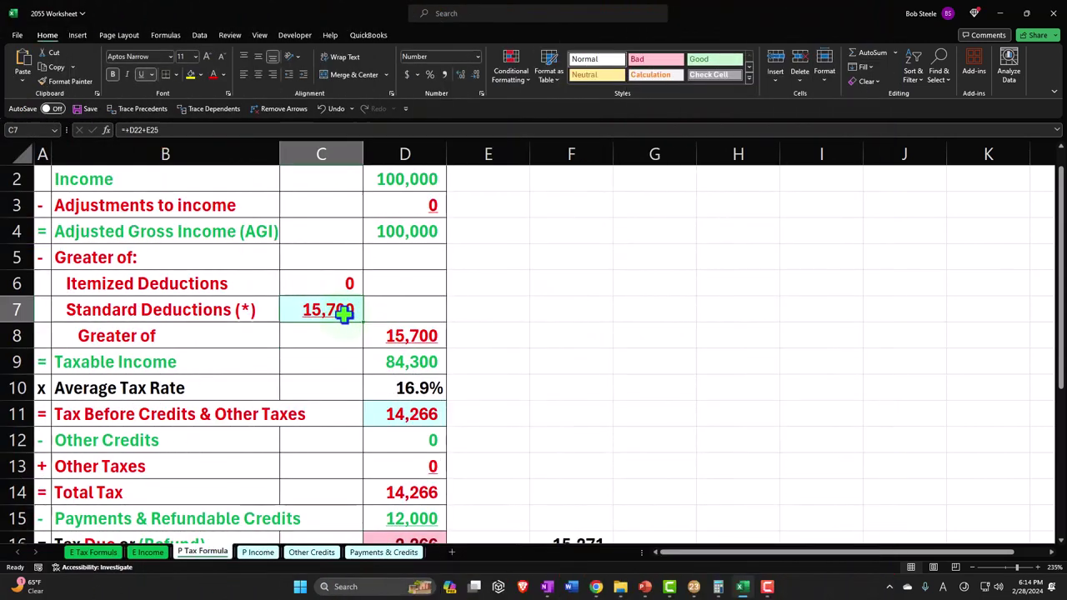
left_click(796, 567)
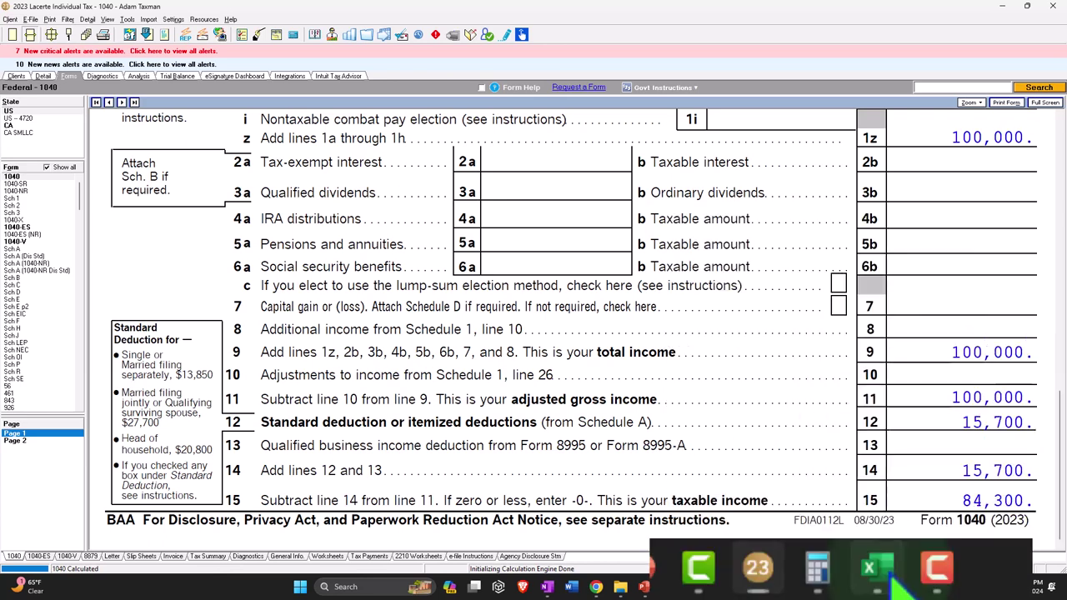
left_click(741, 587)
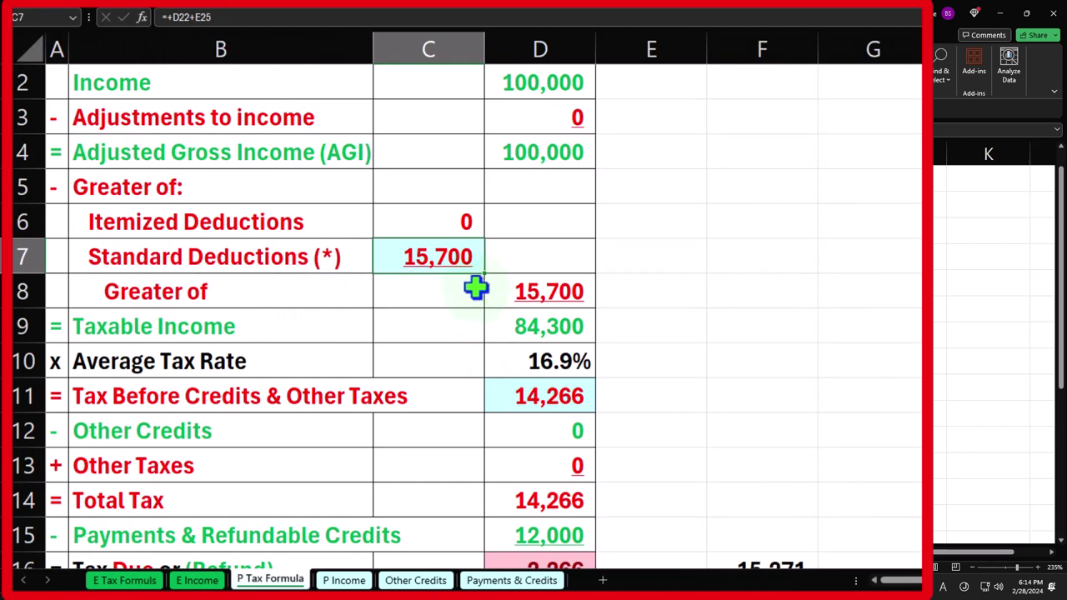
Step: Review the D22 and E25 amounts in the standard deductions table against the formula in C7
scroll(475, 288, "down", 4)
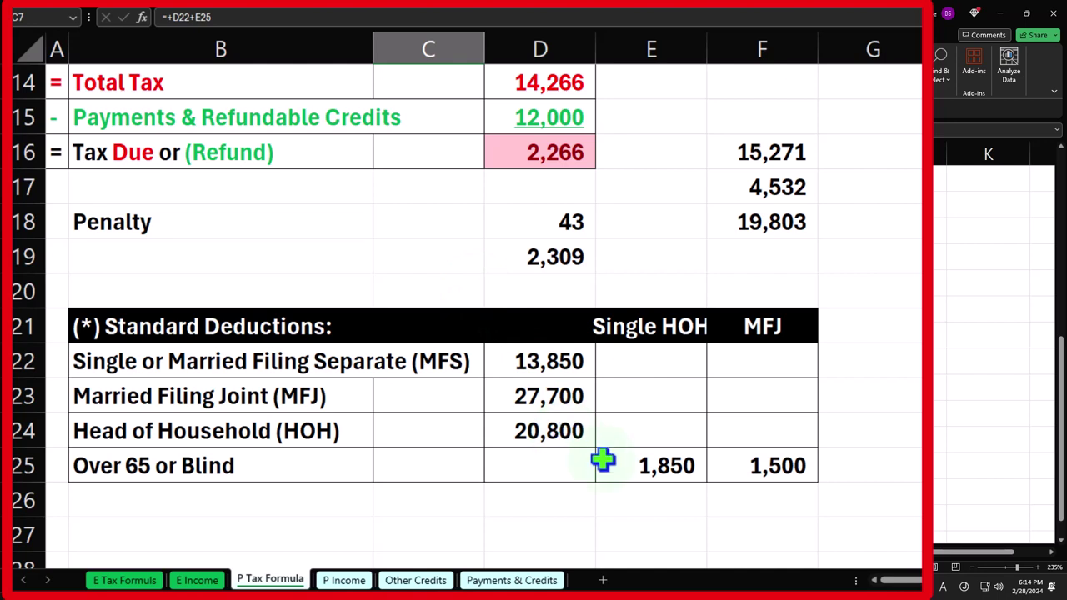
left_click(556, 360)
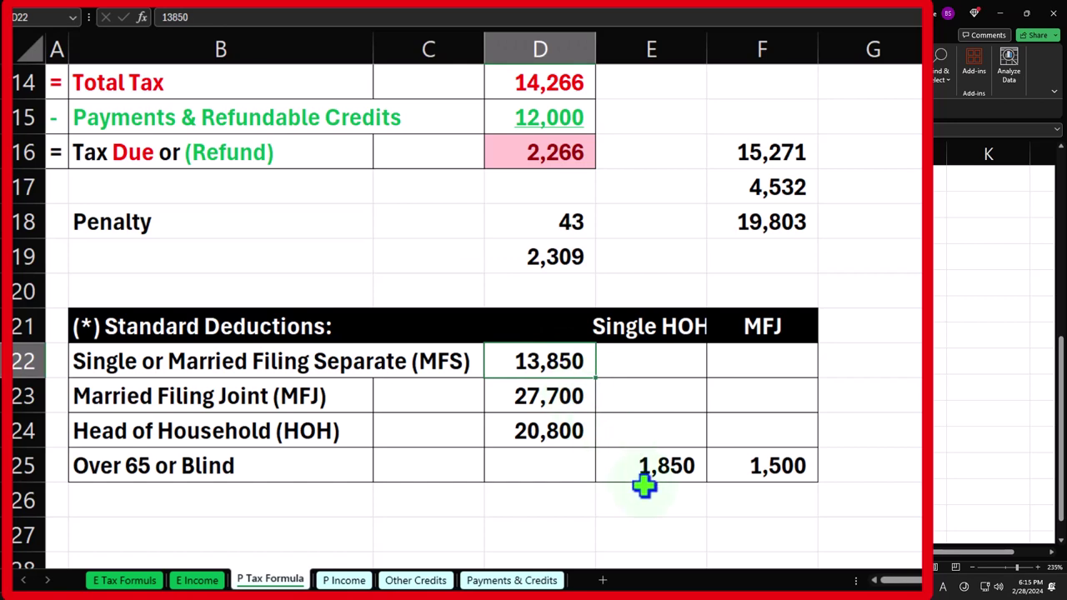
left_click(645, 473)
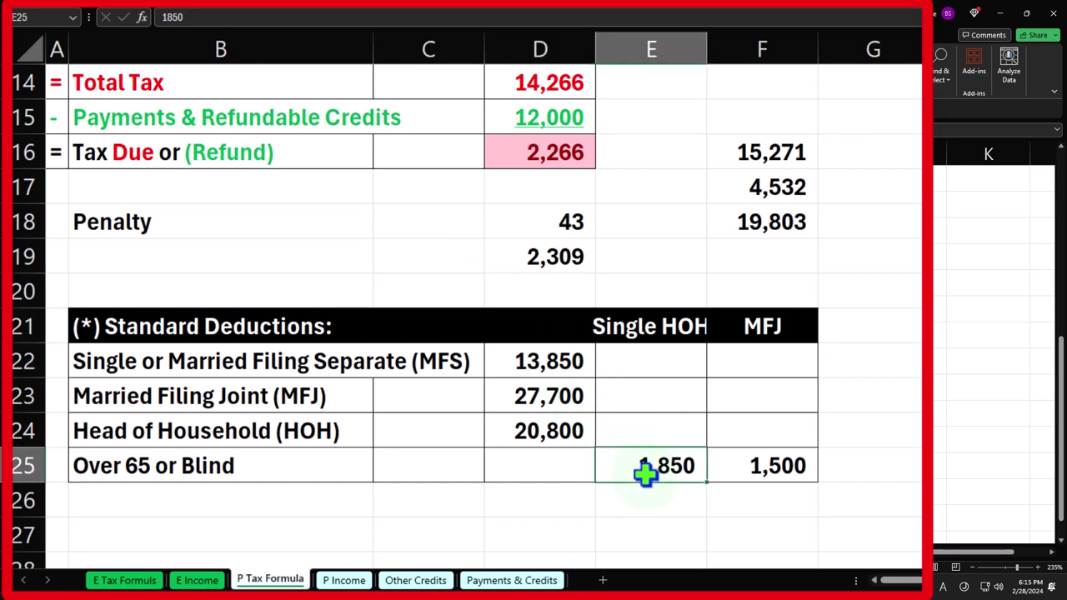
scroll(645, 473, "up", 3)
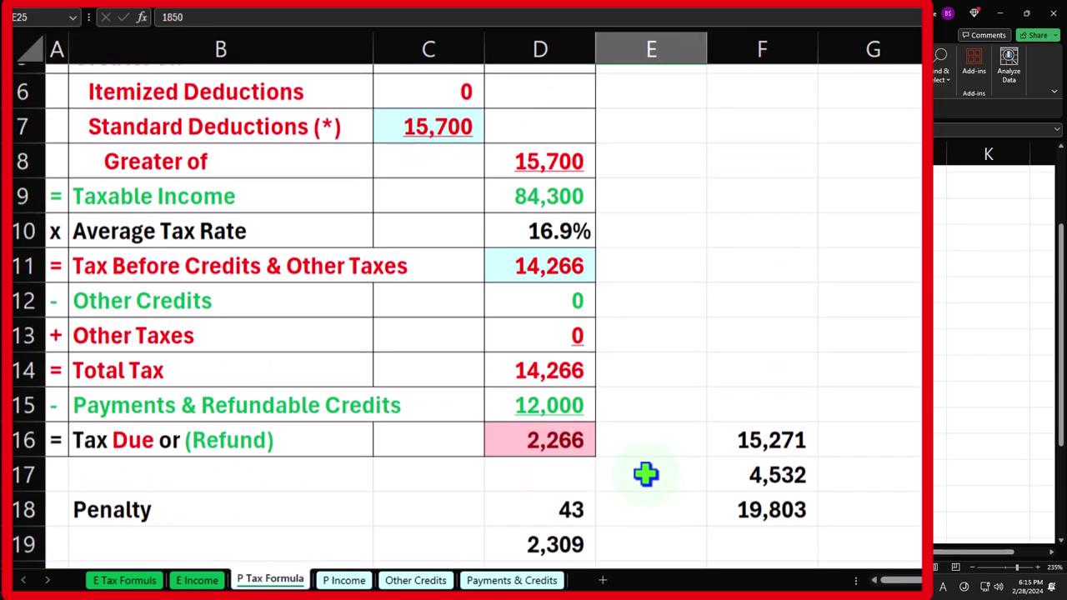
left_click(436, 153)
scroll(451, 265, "up", 2)
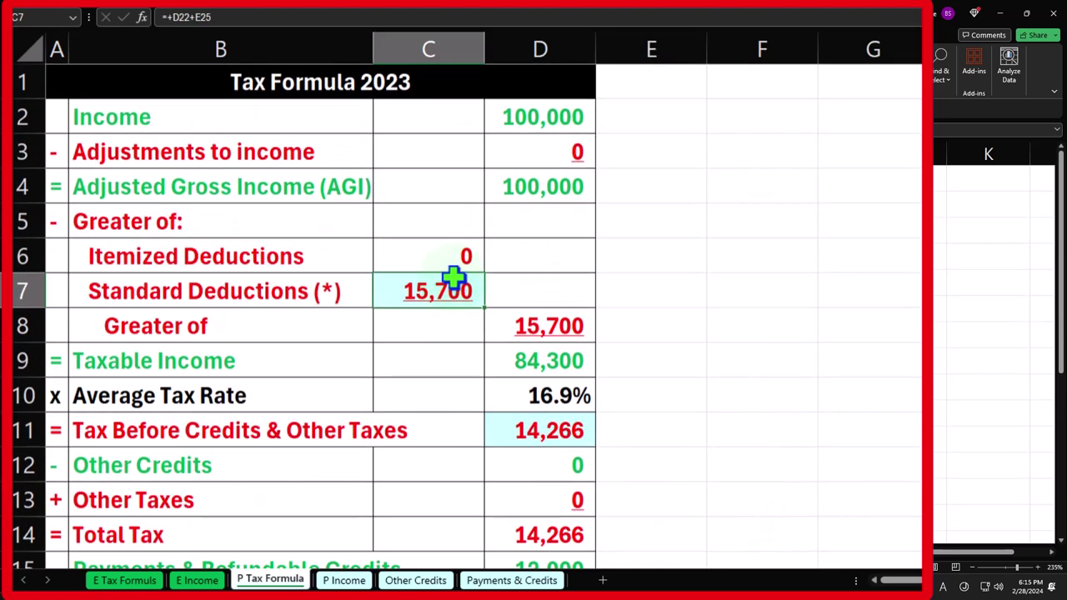
Step: Check Taxable Income in D9 and compare it with line 15 of Form 1040 page 1 in Lacerte
left_click(526, 361)
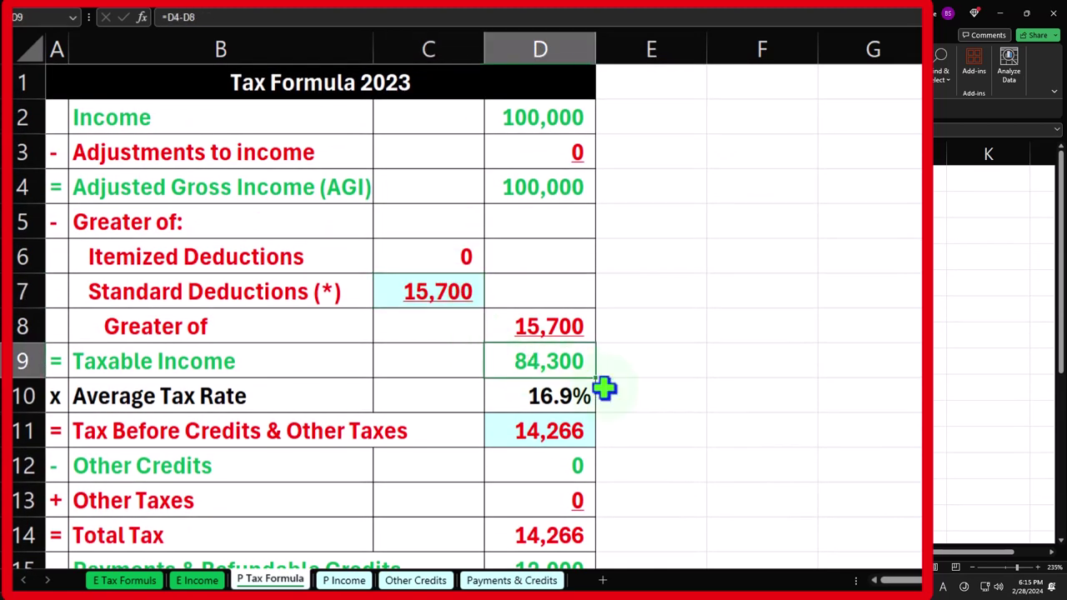
left_click(669, 586)
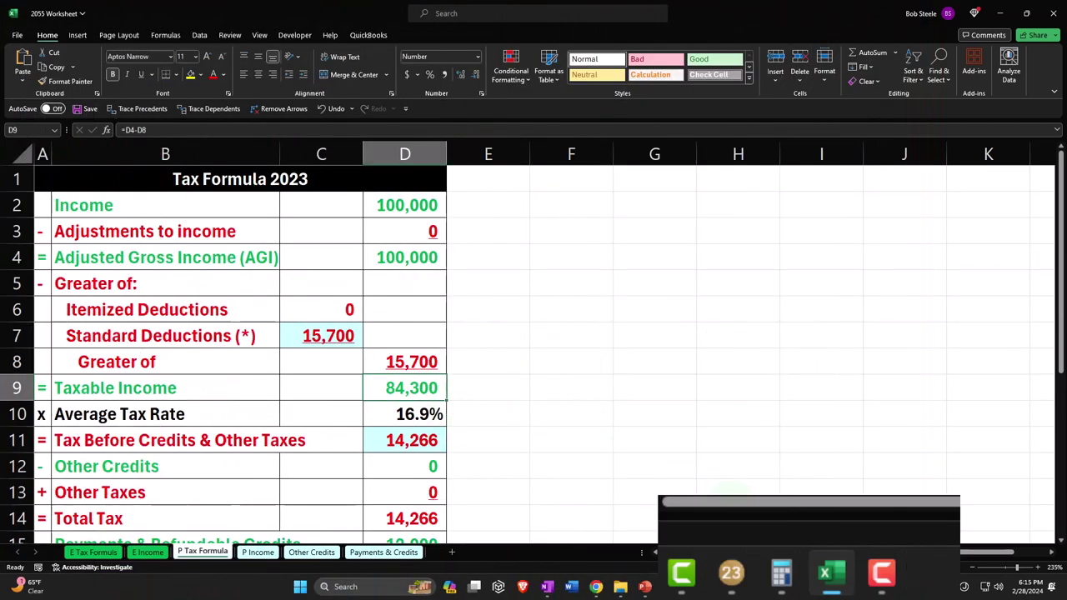
left_click(862, 575)
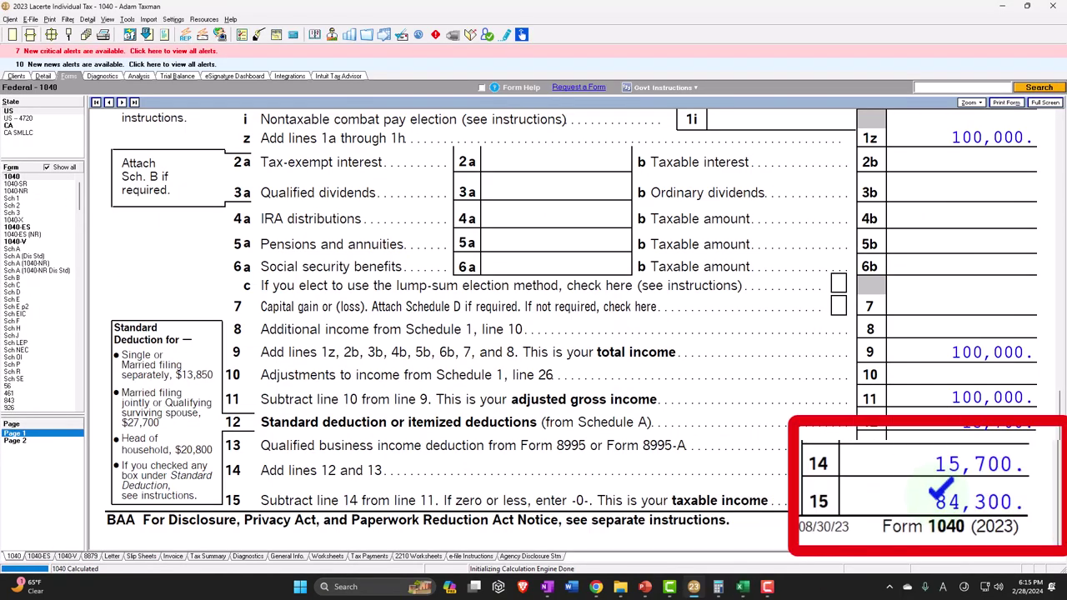
Step: Look up the line 16 tax on Form 1040 page 2 and enter 13,859 in D11 of the Excel worksheet
left_click(14, 440)
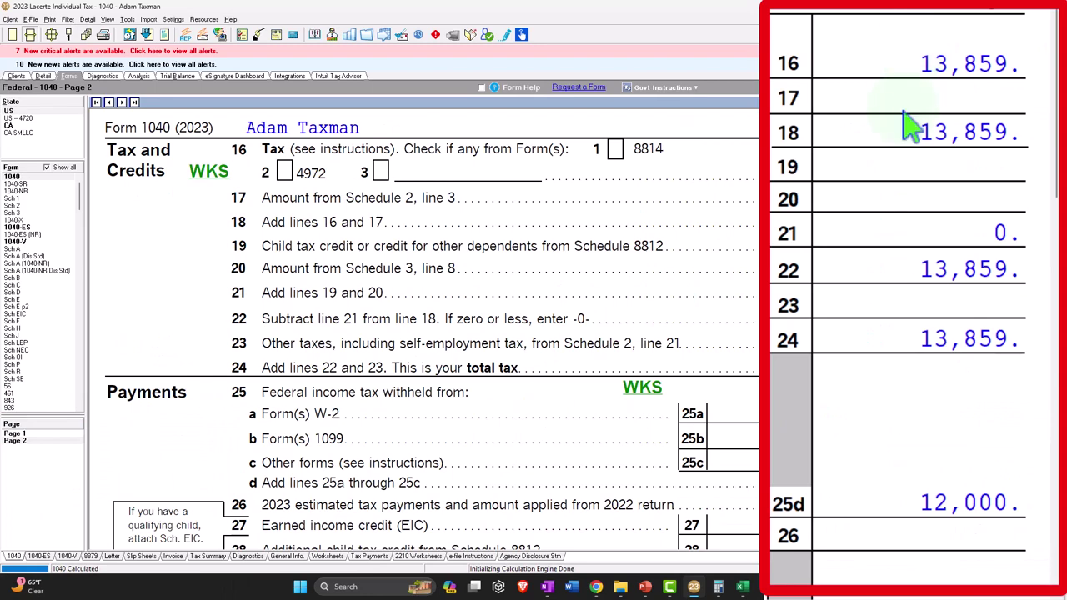
left_click(741, 586)
type("1")
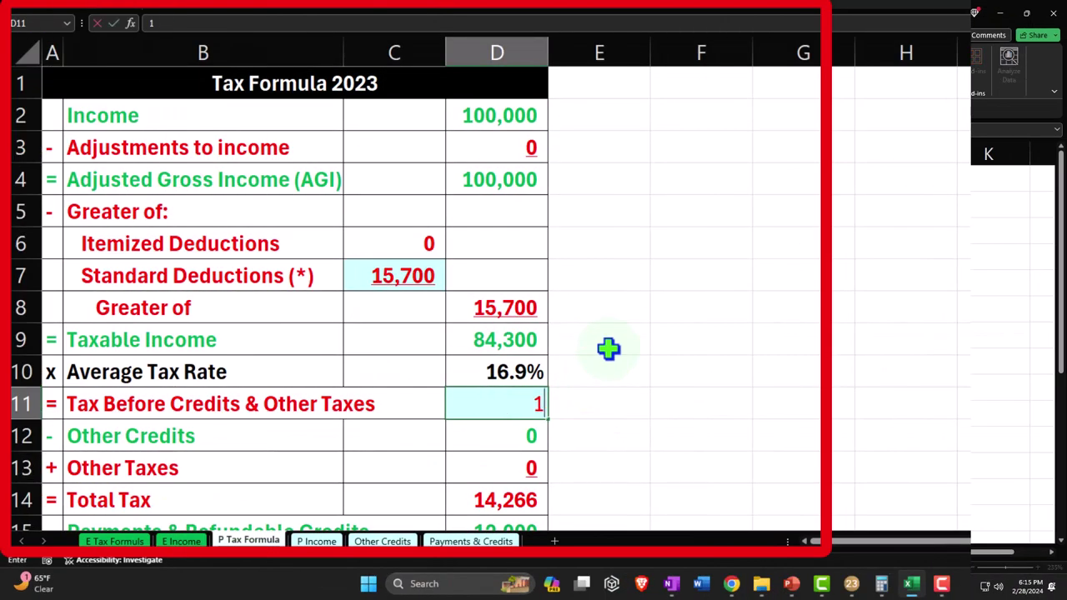
type("3,859")
key("Return")
Step: Review the worksheet's Tax Due and Penalty amounts, then check lines 37 and 38 on Form 1040 page 2 in Lacerte
scroll(608, 348, "down", 1)
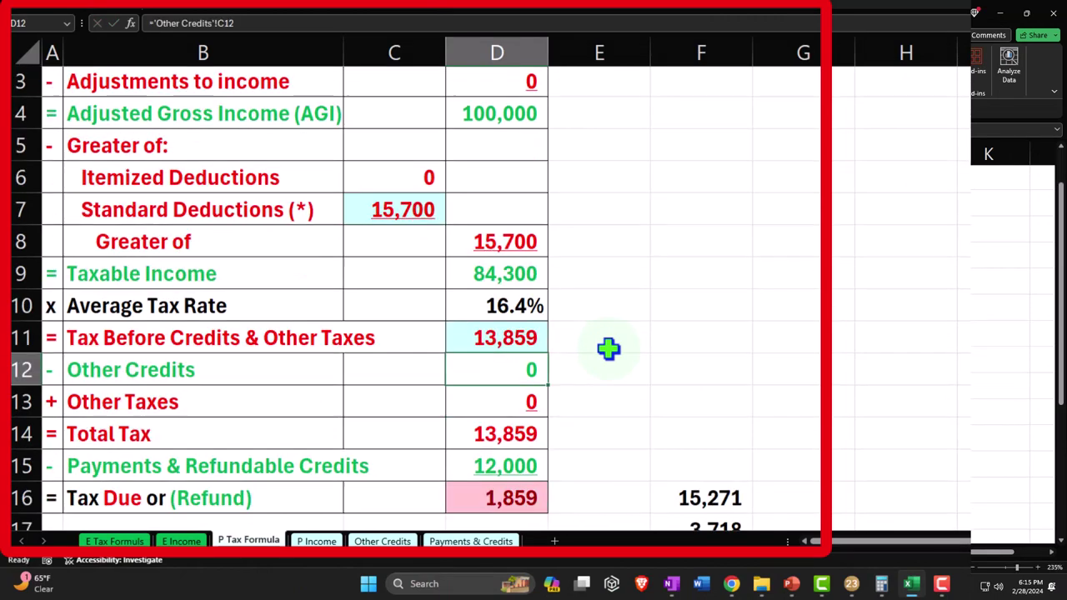
scroll(563, 405, "down", 1)
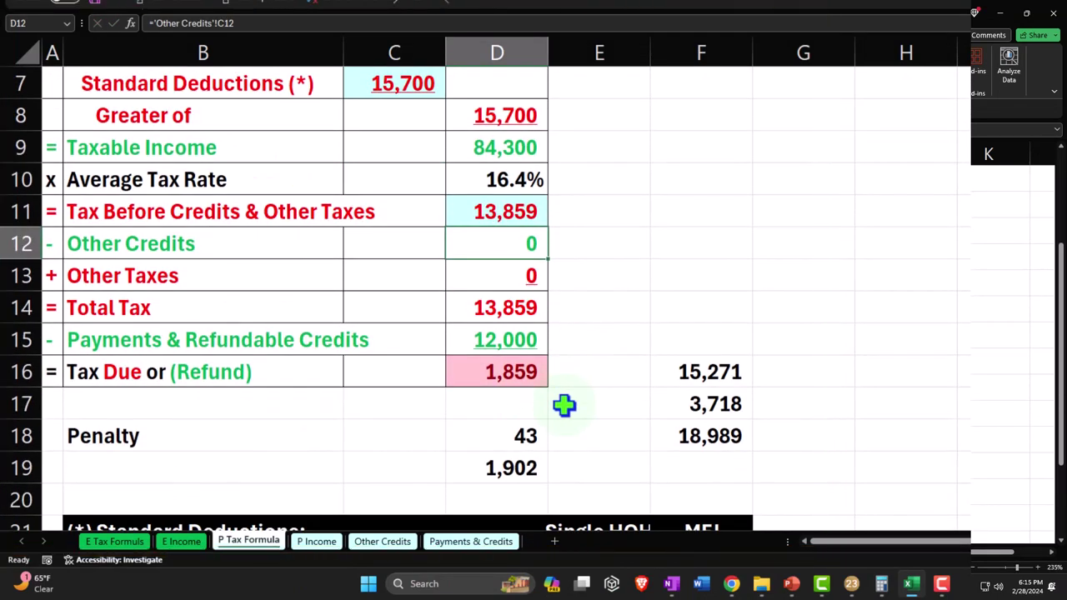
left_click(914, 584)
scroll(775, 454, "down", 10)
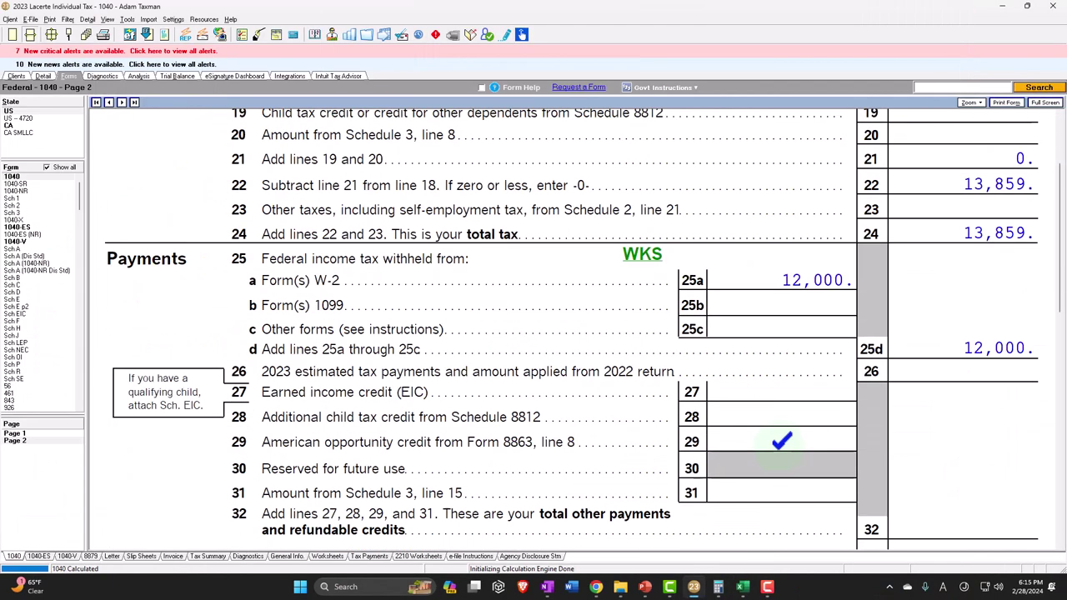
scroll(758, 448, "down", 1)
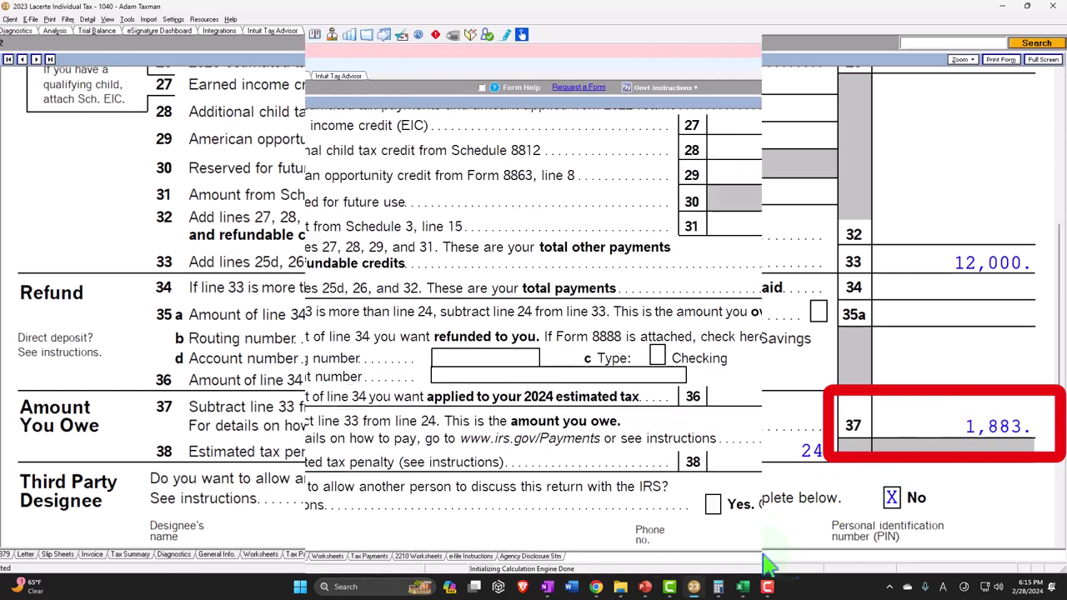
Step: Set the Penalty in D18 of the Excel worksheet to 24
key("alt+Tab")
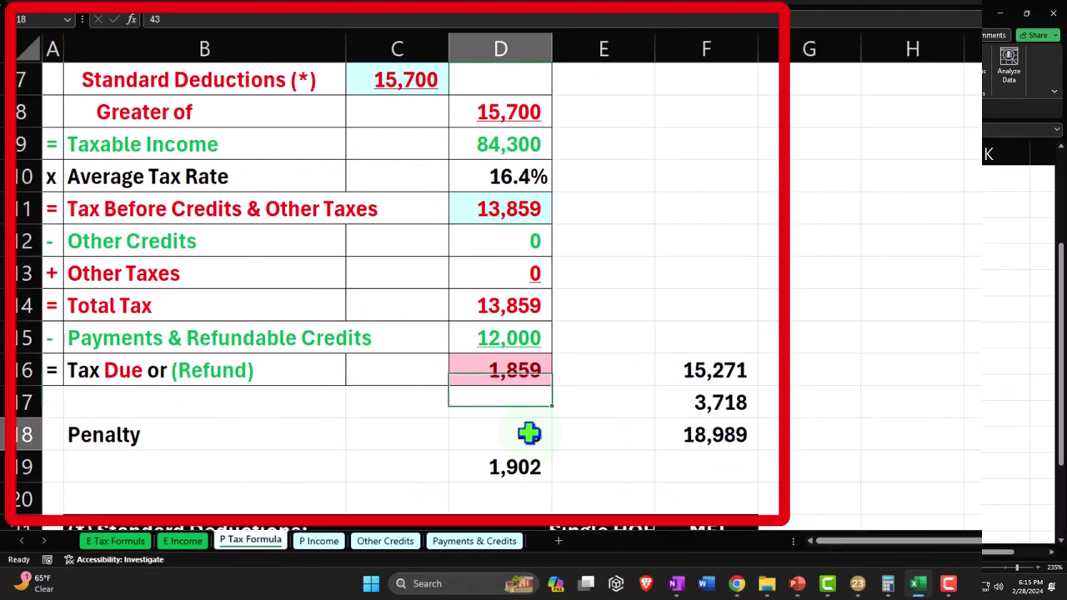
left_click(529, 432)
type("24")
key("Return")
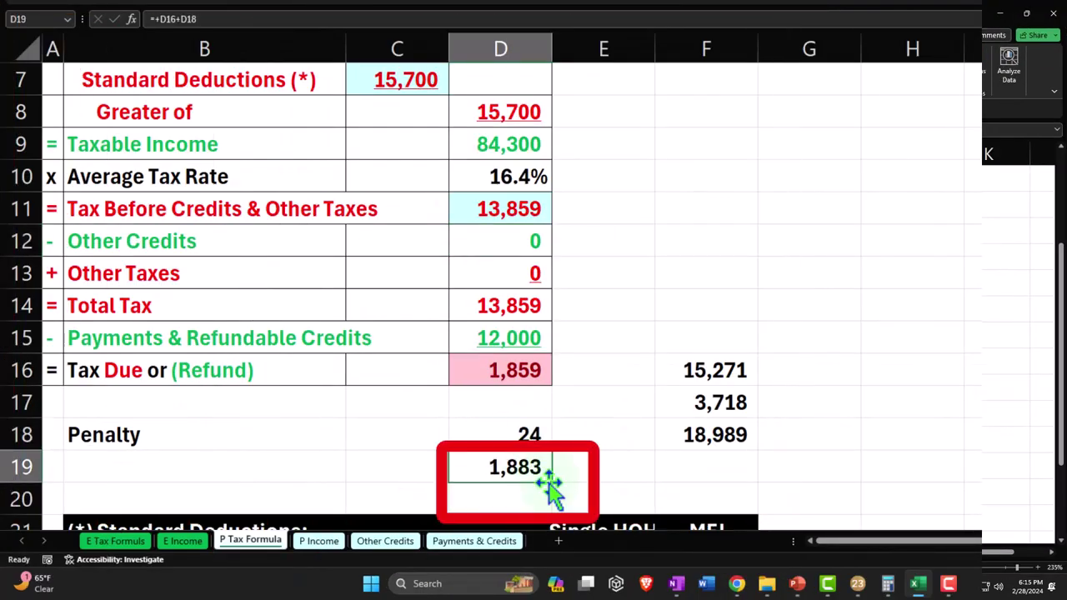
scroll(733, 483, "up", 2)
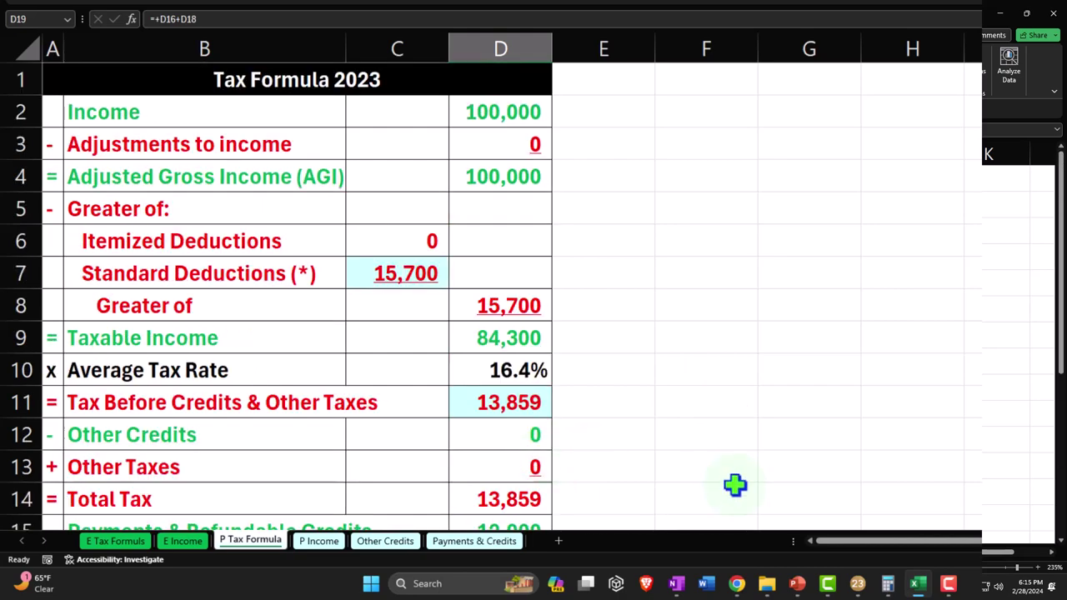
Step: Return to Lacerte and examine the filing status and Age/Blindness boxes on Form 1040 page 1
left_click(917, 583)
left_click(42, 76)
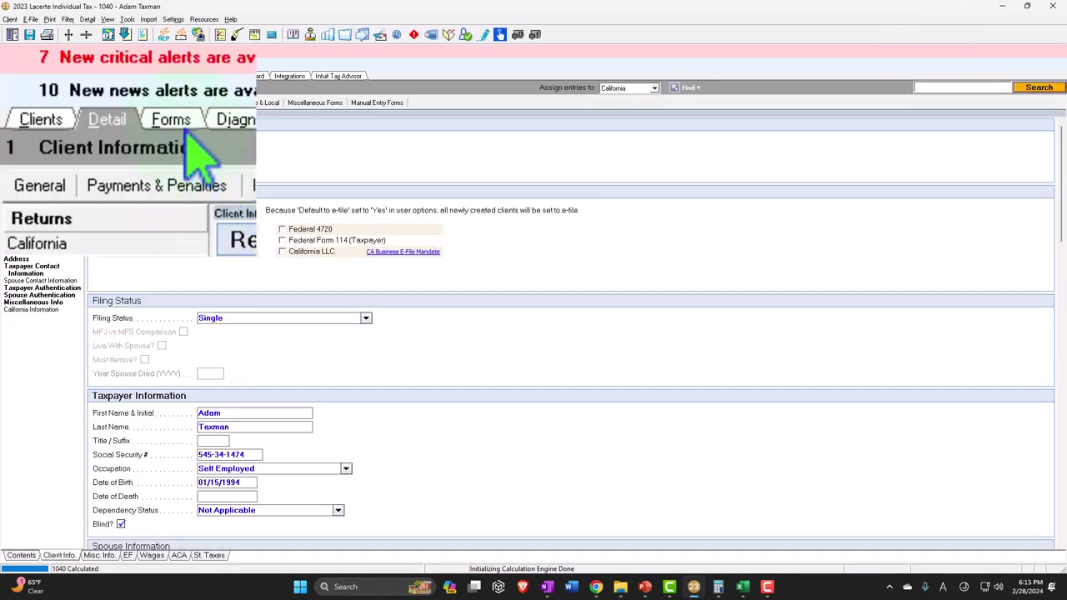
left_click(70, 76)
scroll(350, 308, "up", 3)
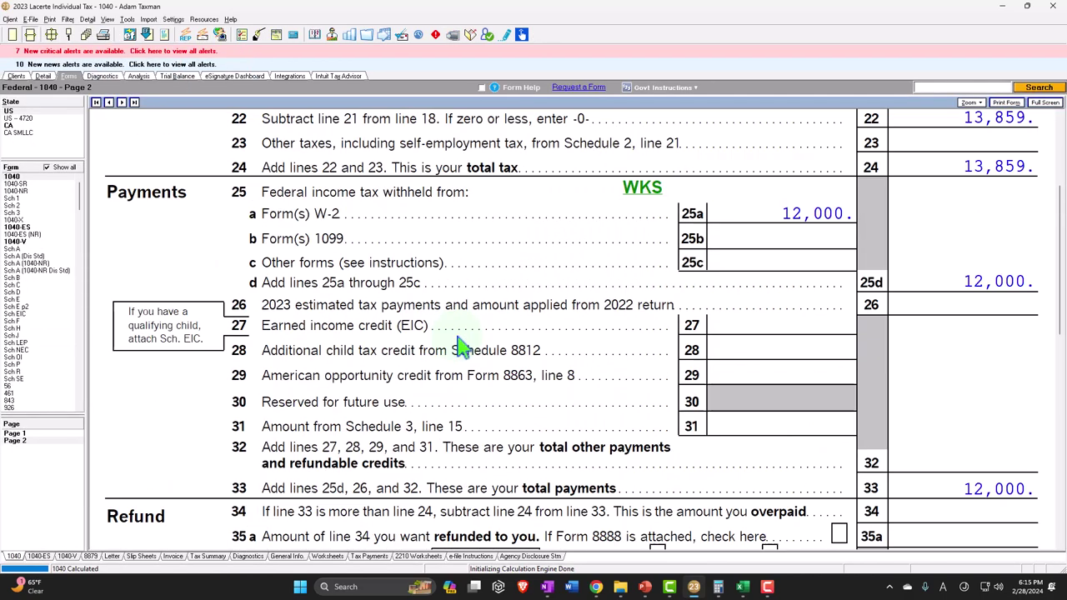
left_click(37, 433)
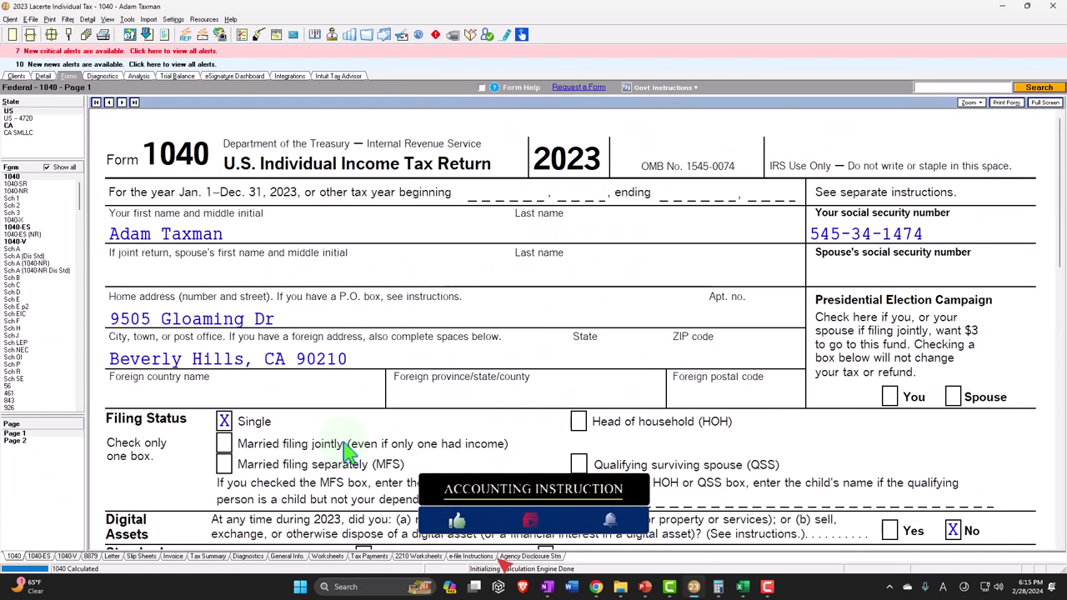
scroll(350, 450, "down", 3)
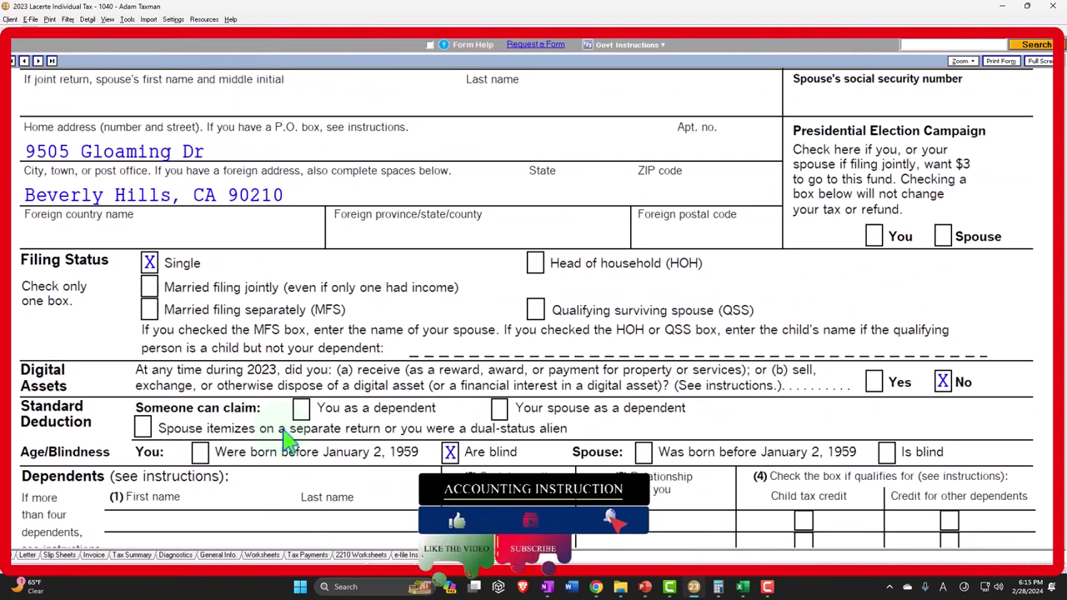
scroll(288, 442, "down", 1)
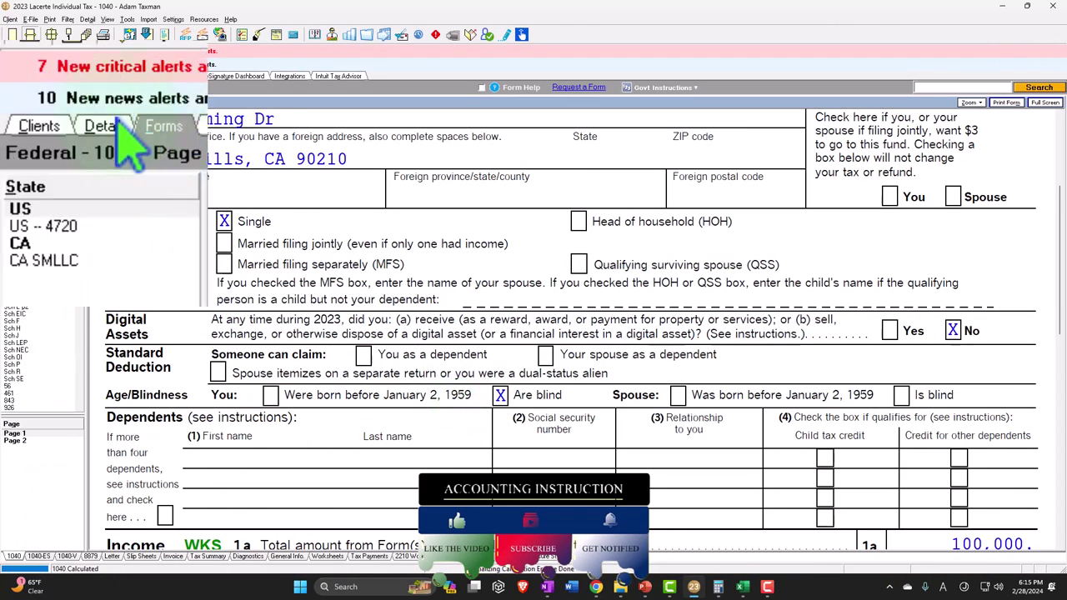
Step: Change the taxpayer's date of birth in the client information to one before January 2, 1959, and return to the forms
left_click(42, 76)
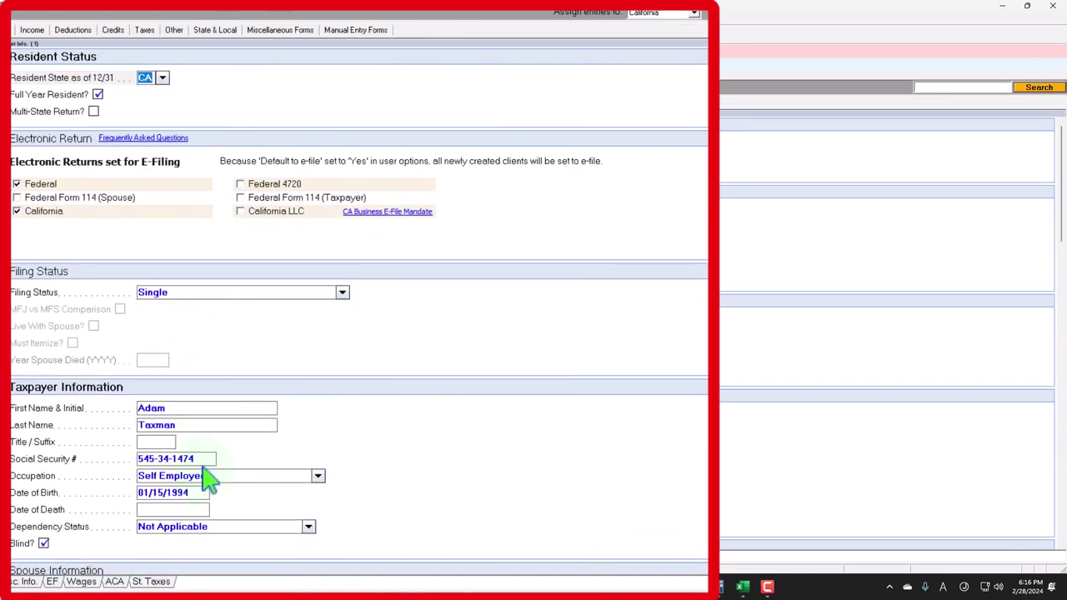
left_click(199, 493)
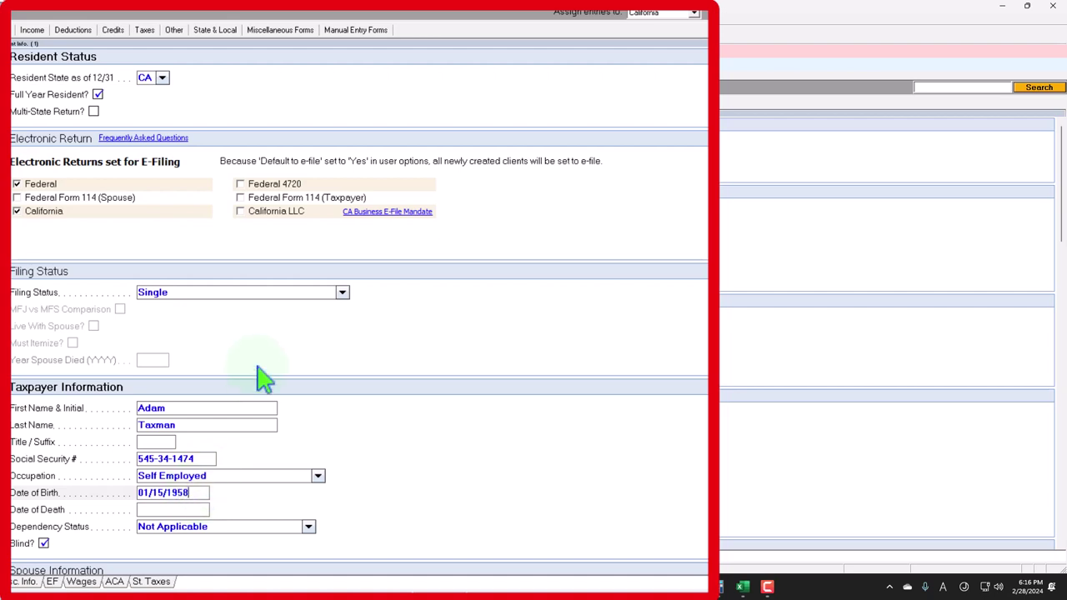
key("Tab")
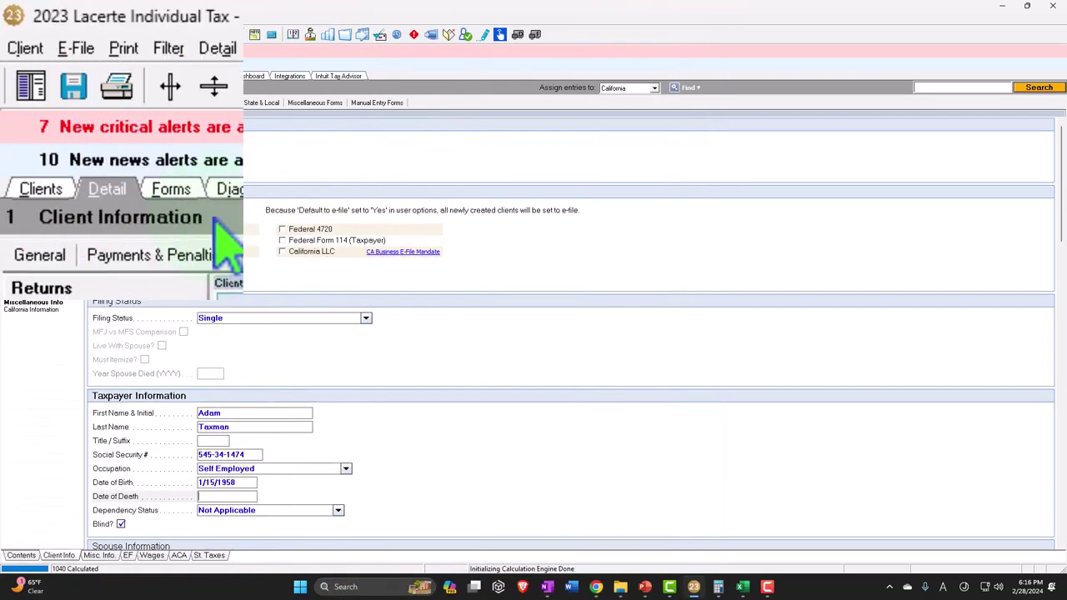
left_click(69, 77)
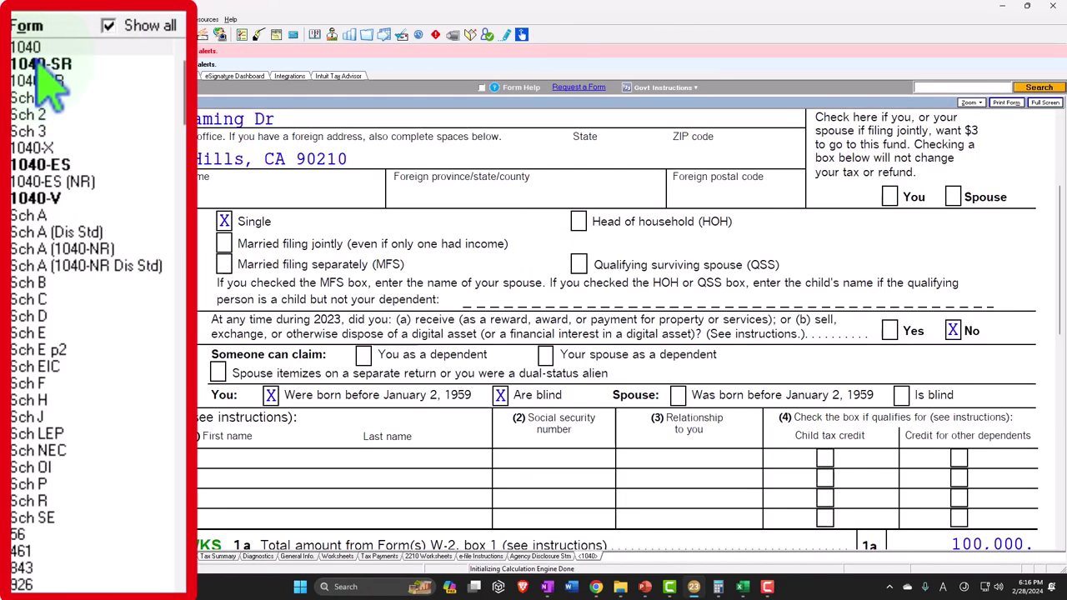
Step: Review Form 1040-SR pages 1 and 2, including the income, standard deduction, taxable income and tax lines
left_click(42, 65)
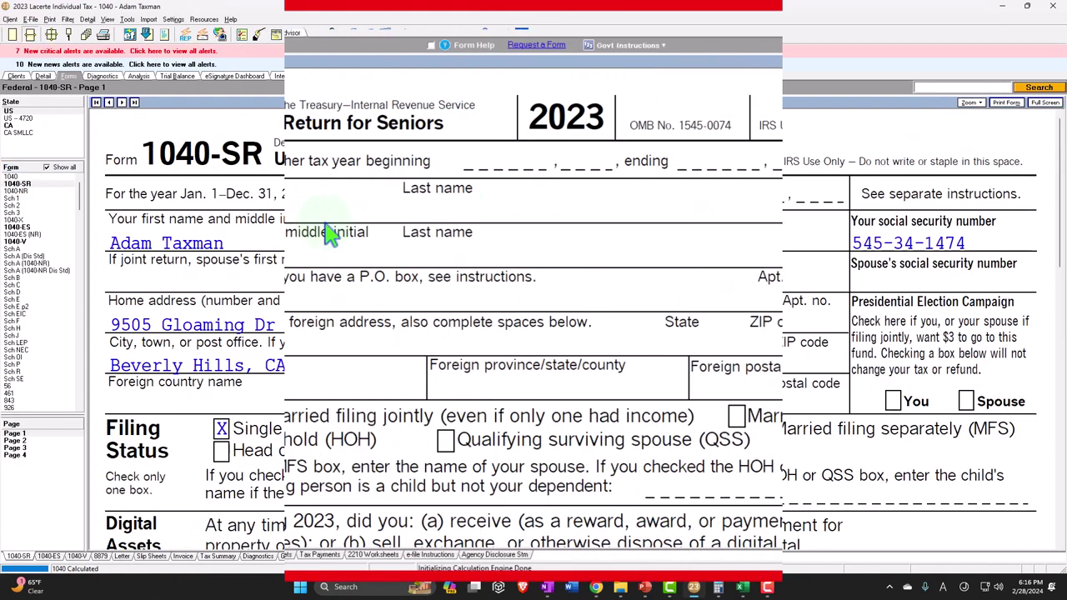
scroll(327, 214, "down", 9)
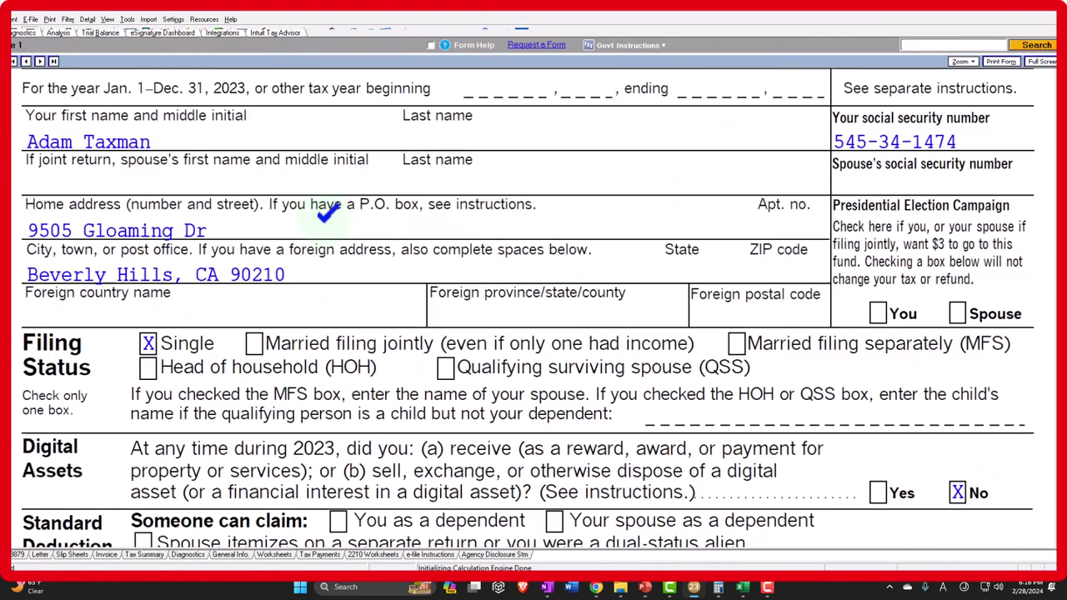
scroll(333, 231, "down", 7)
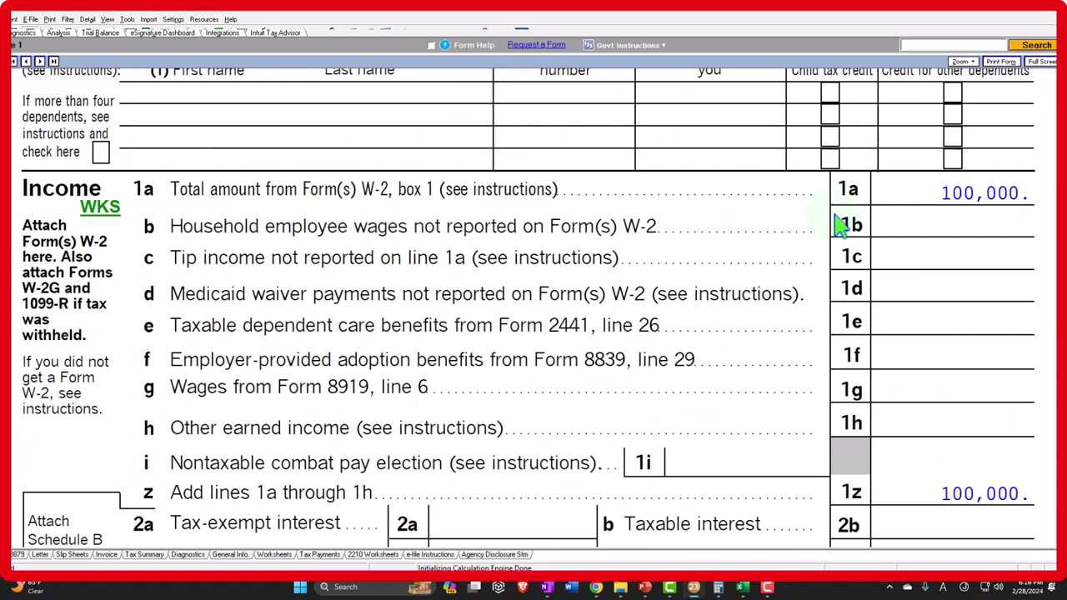
scroll(838, 225, "down", 3)
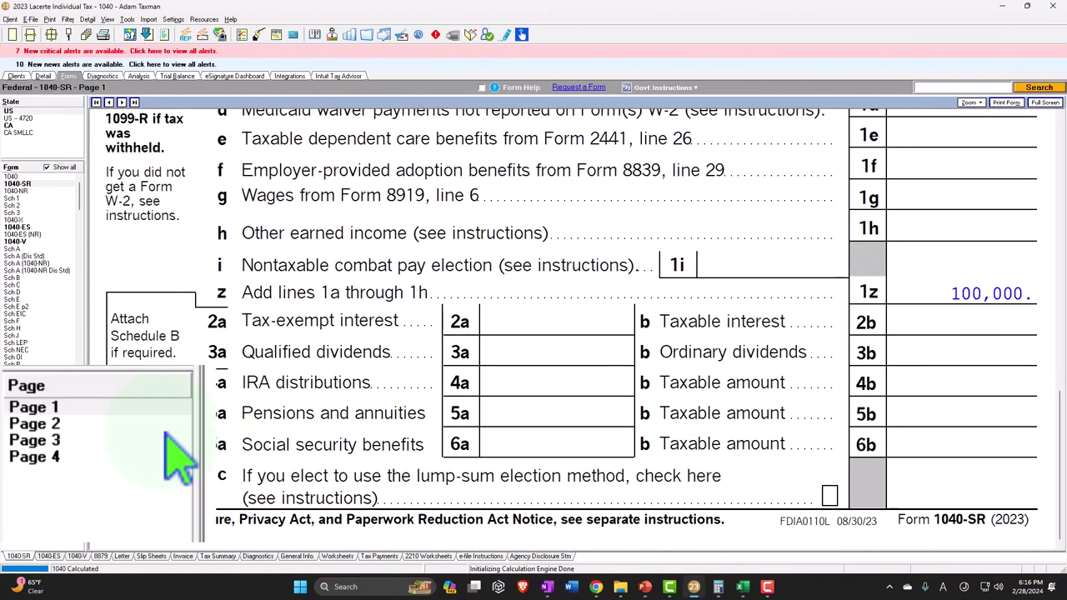
left_click(145, 424)
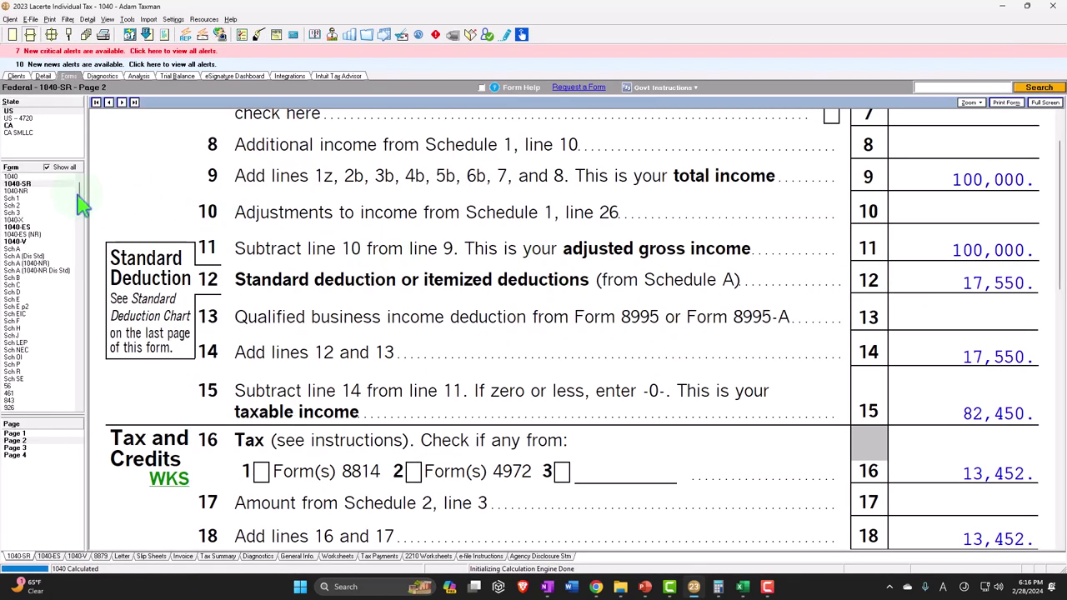
Step: Examine the Age/Blindness boxes and the line 12 standard deduction on regular Form 1040 page 1
left_click(31, 52)
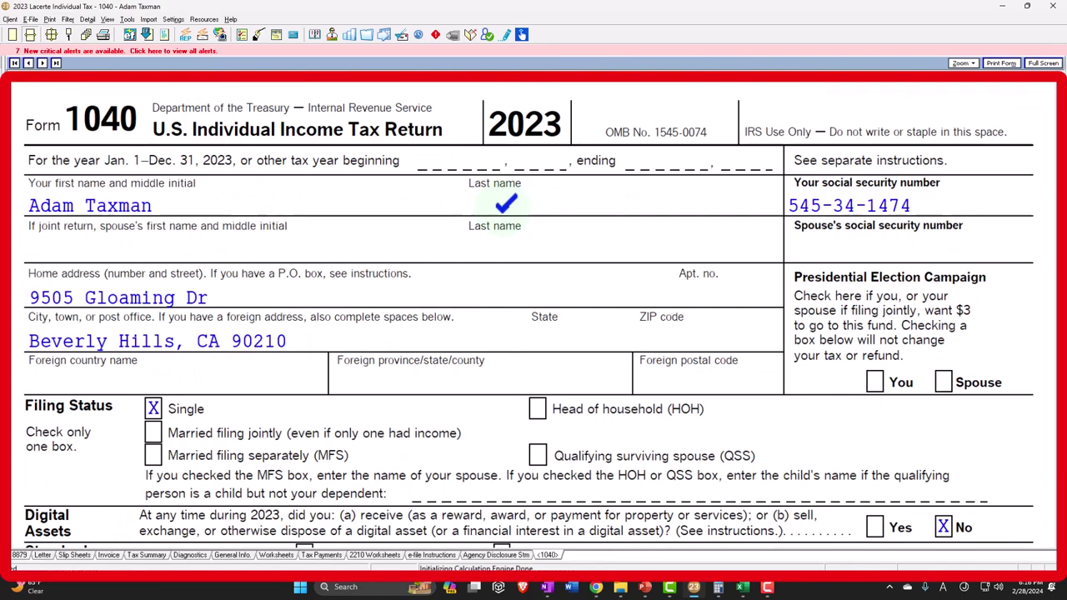
scroll(506, 203, "down", 1)
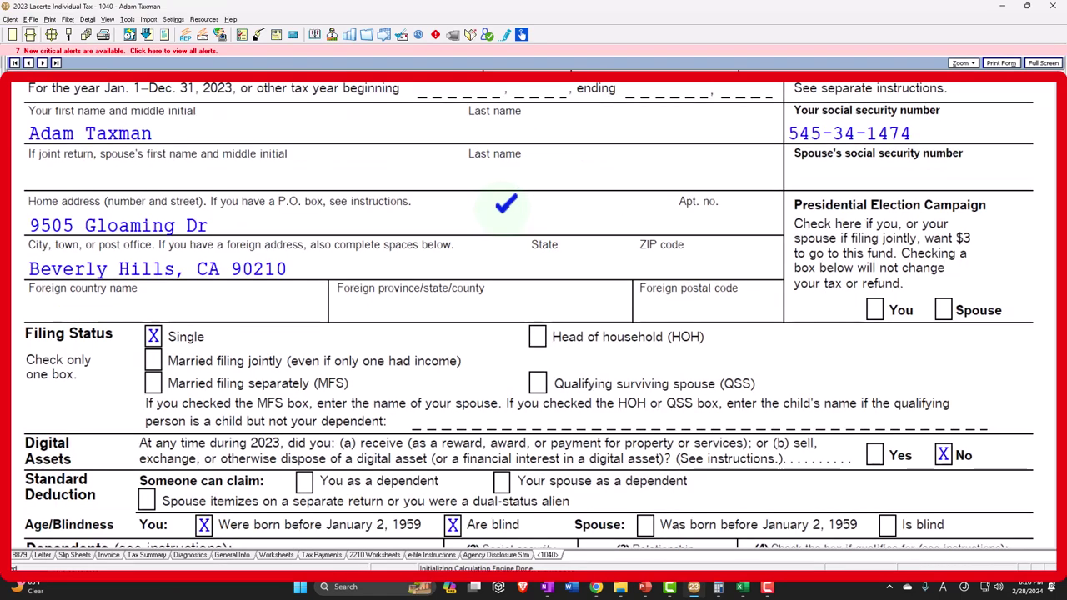
scroll(506, 204, "down", 2)
scroll(508, 221, "down", 1)
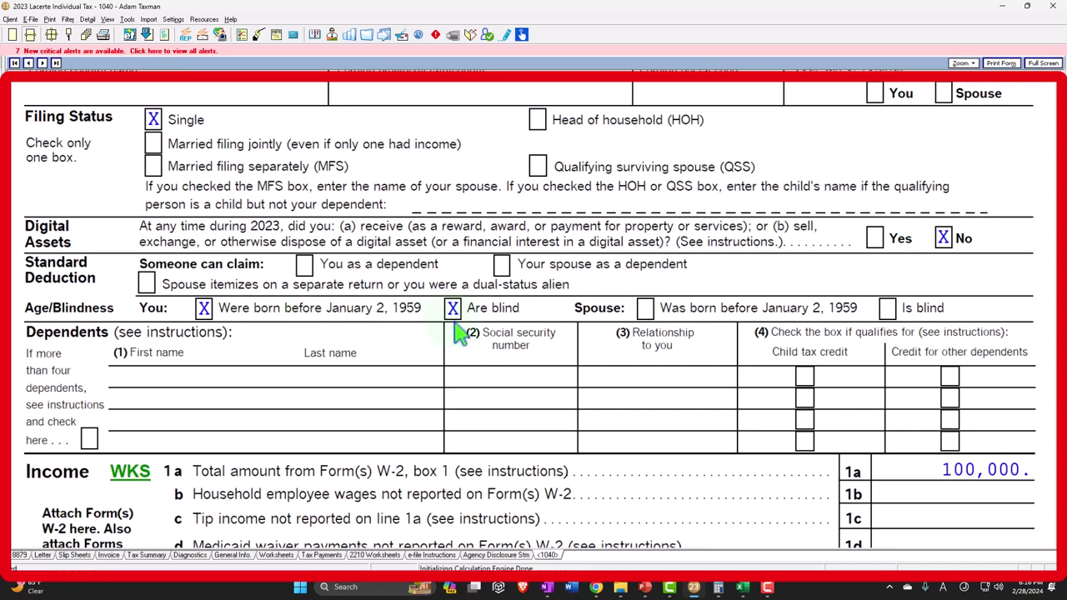
scroll(457, 334, "down", 5)
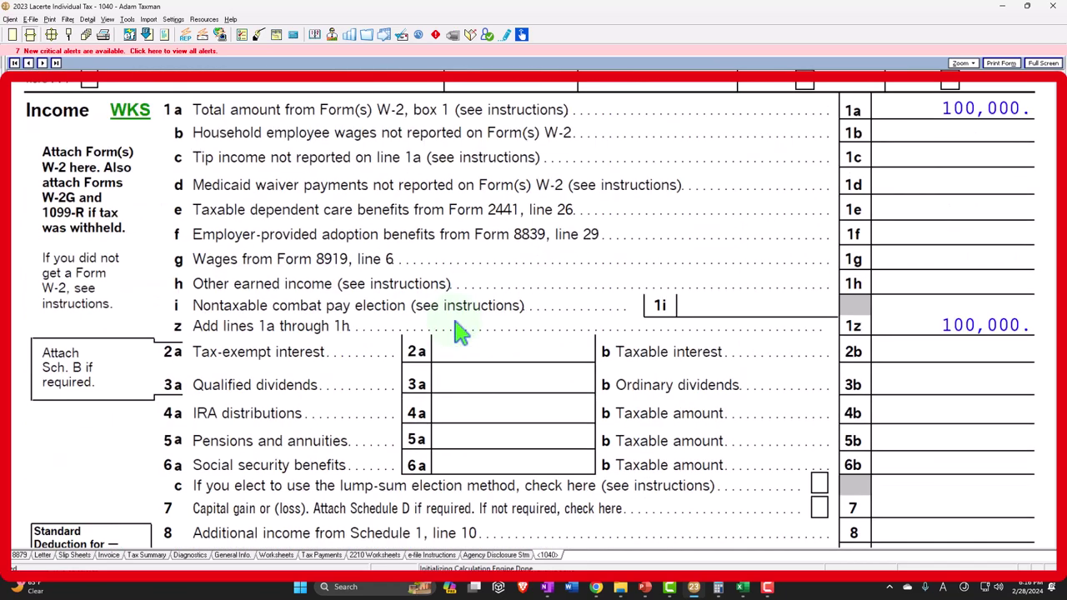
scroll(461, 331, "down", 3)
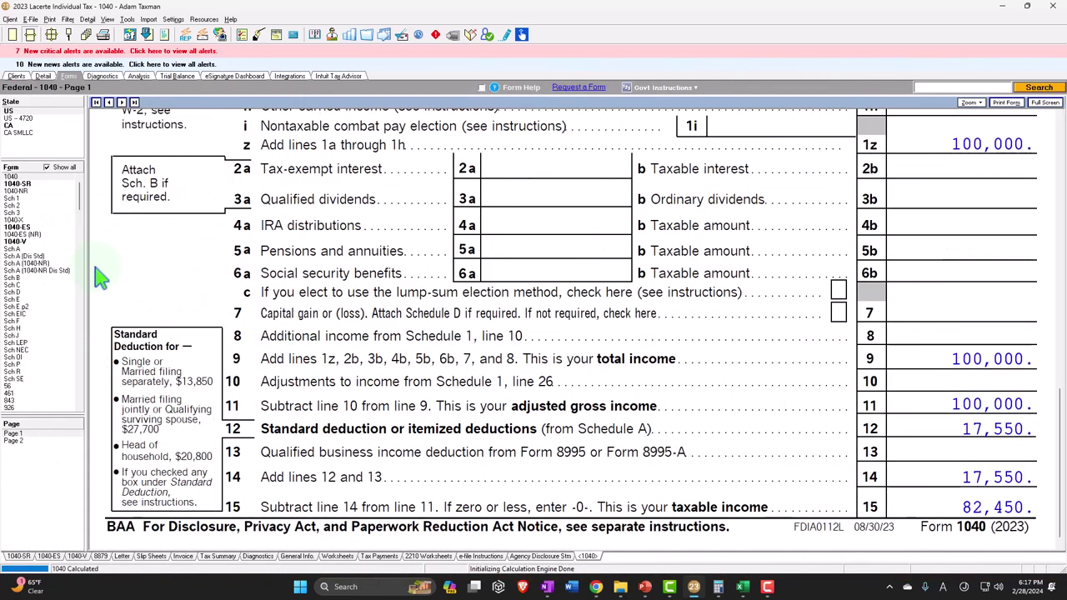
Step: Compare the Standard Deduction Chart on Form 1040-SR page 4 with Form 1040 page 1, and return to the Excel worksheet
left_click(21, 183)
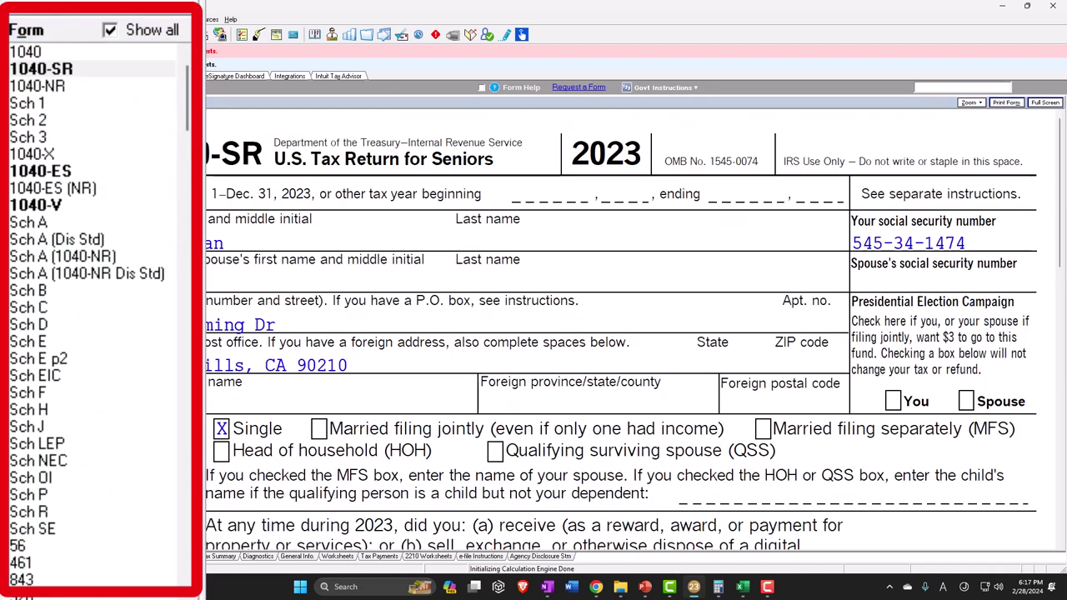
left_click(15, 455)
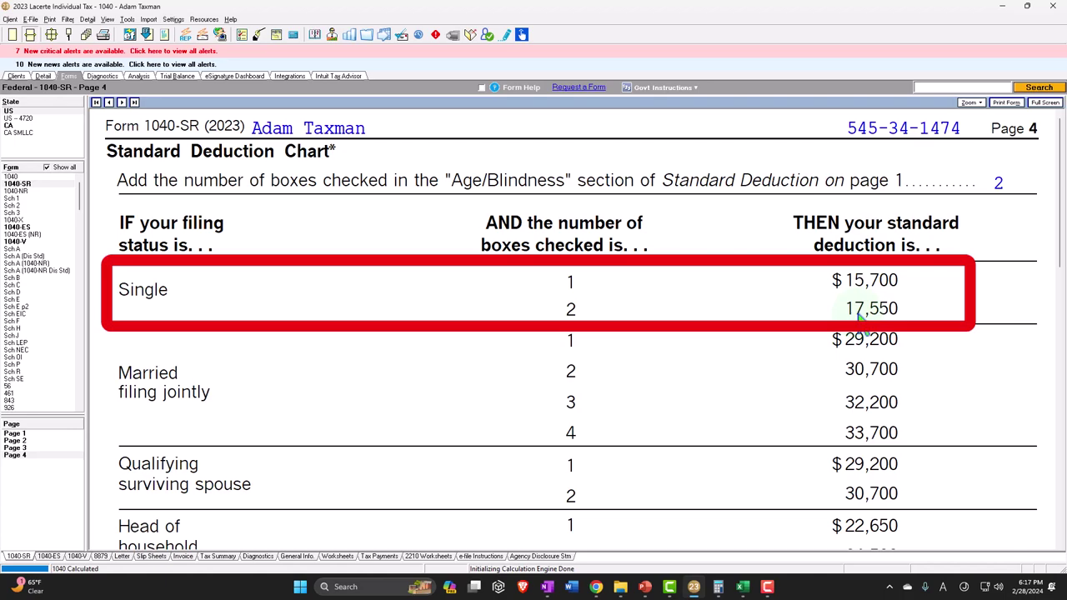
left_click(12, 177)
scroll(237, 313, "down", 12)
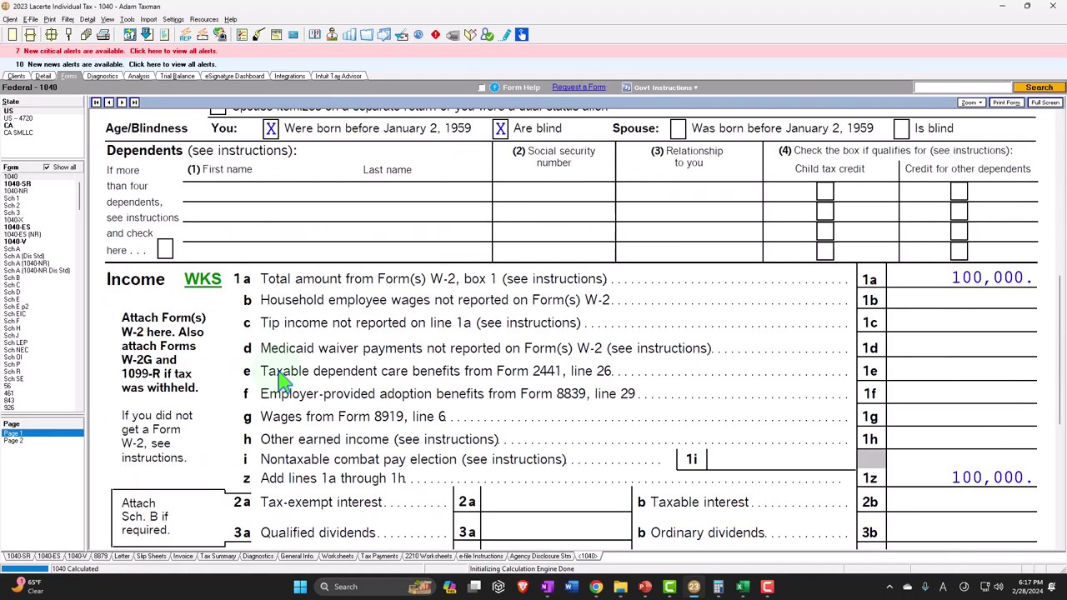
left_click(741, 587)
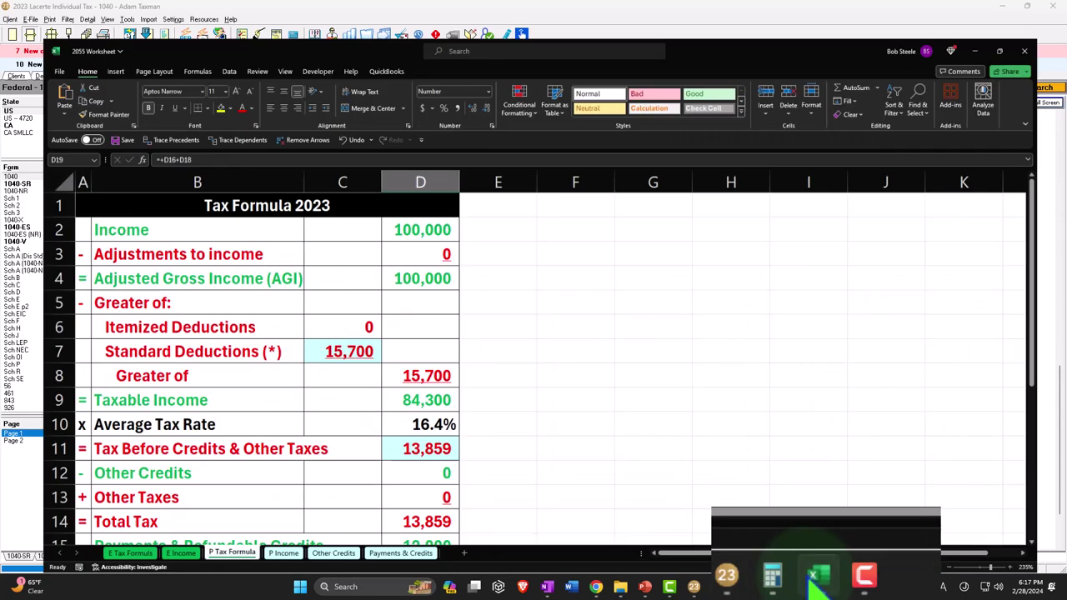
Step: Add the Over 65 or Blind amount in E25 a second time to the Standard Deductions formula in C7
double_click(344, 333)
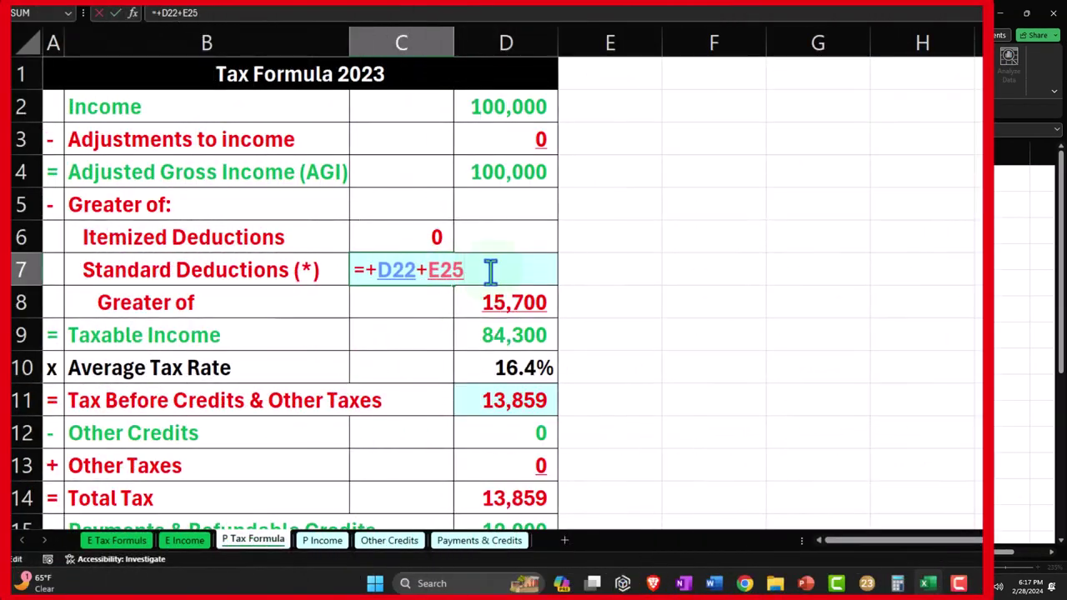
type("+")
scroll(489, 269, "down", 5)
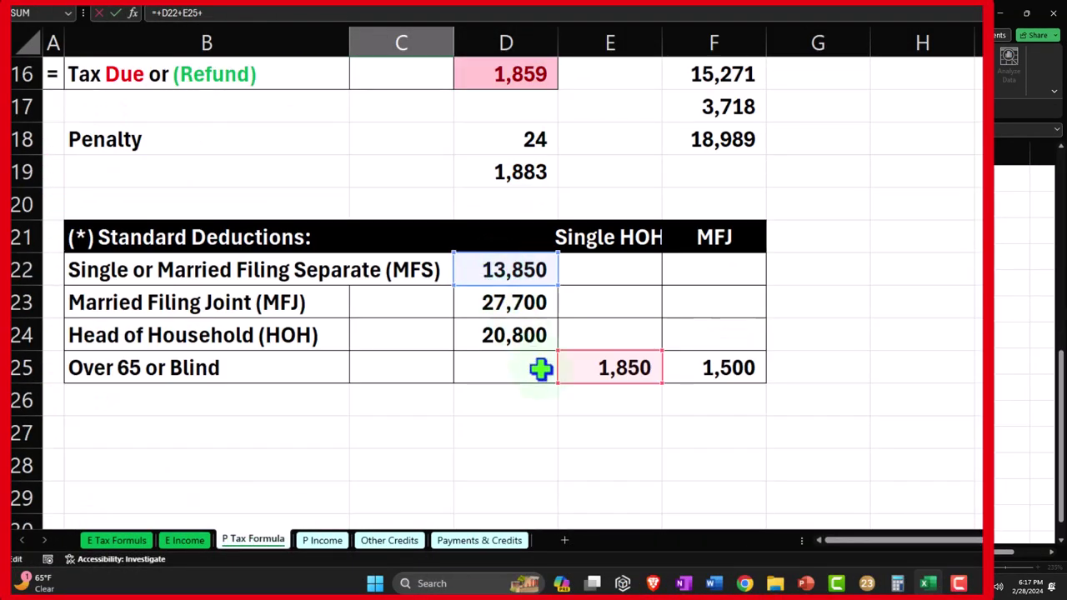
left_click(600, 368)
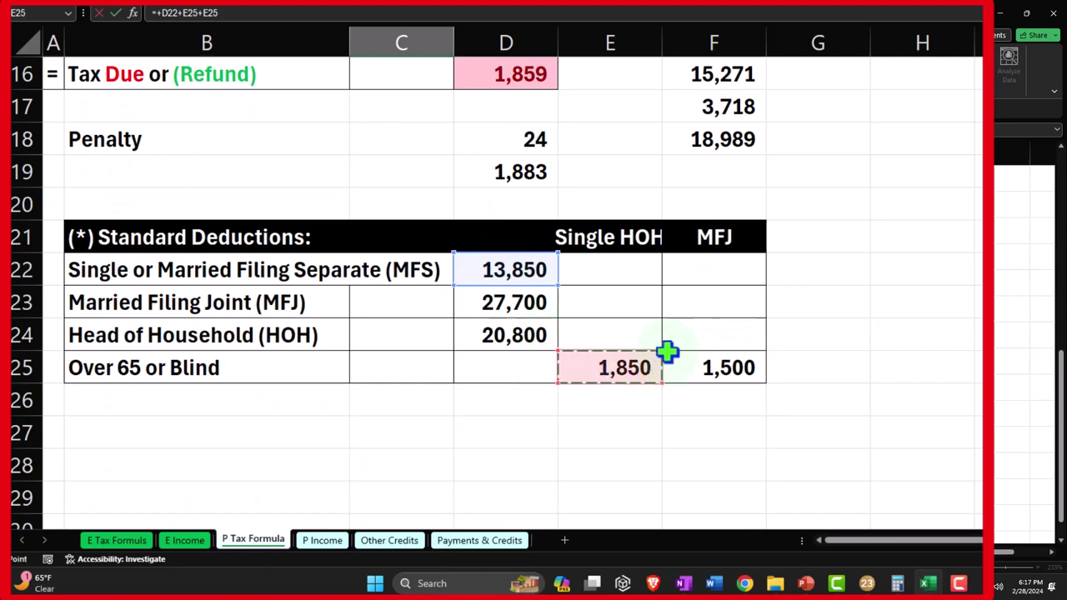
scroll(639, 355, "up", 5)
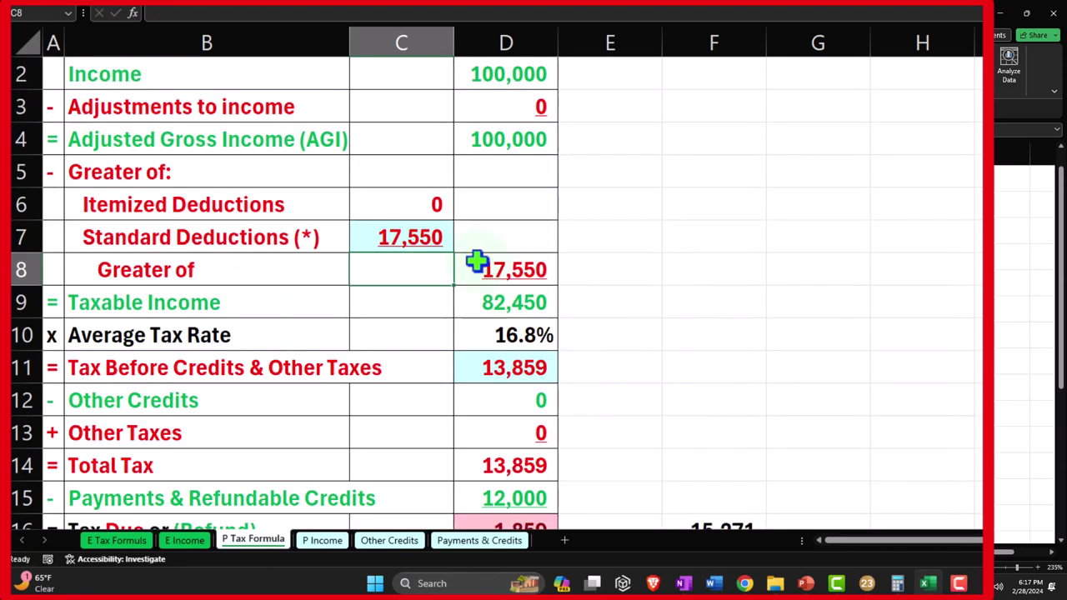
left_click(417, 237)
key("Return")
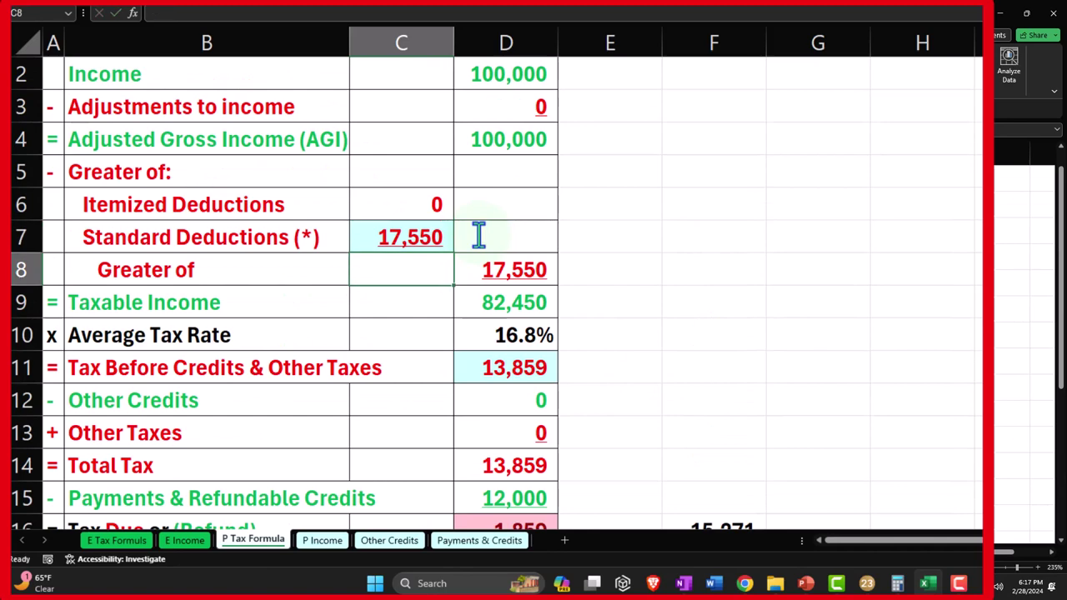
Step: Compare the worksheet's taxable income with Form 1040 page 1 and read the line 16 tax on page 2
left_click(537, 301)
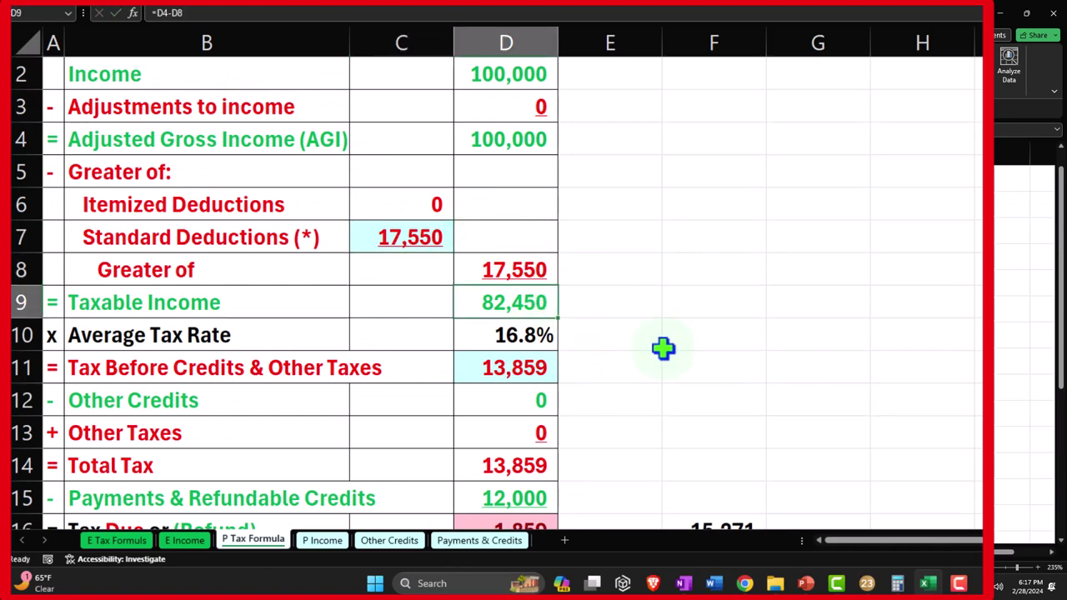
left_click(928, 583)
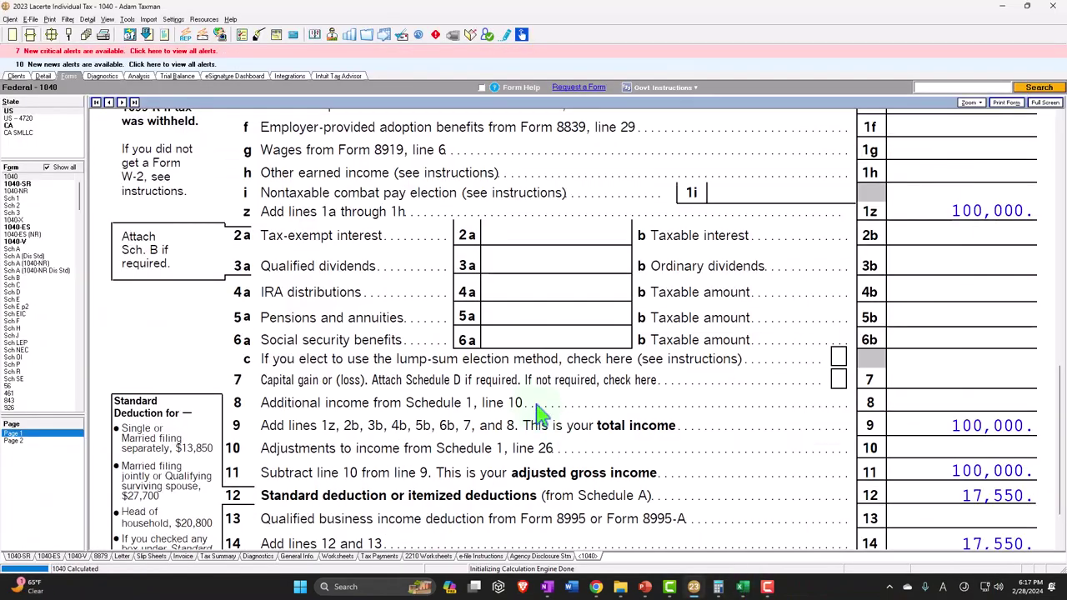
scroll(263, 380, "up", 5)
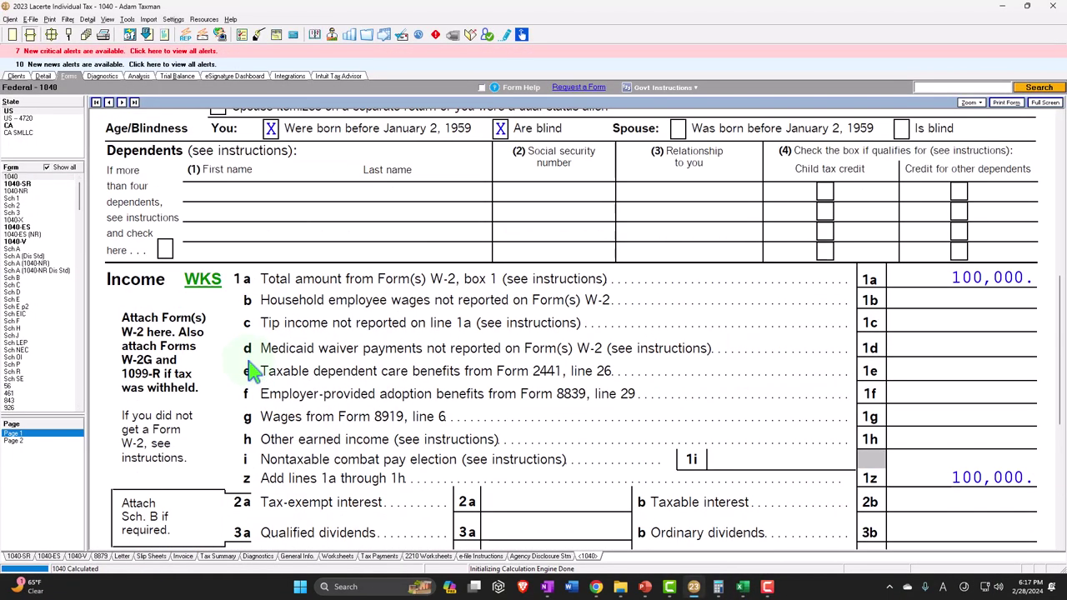
scroll(264, 379, "down", 2)
scroll(263, 380, "down", 4)
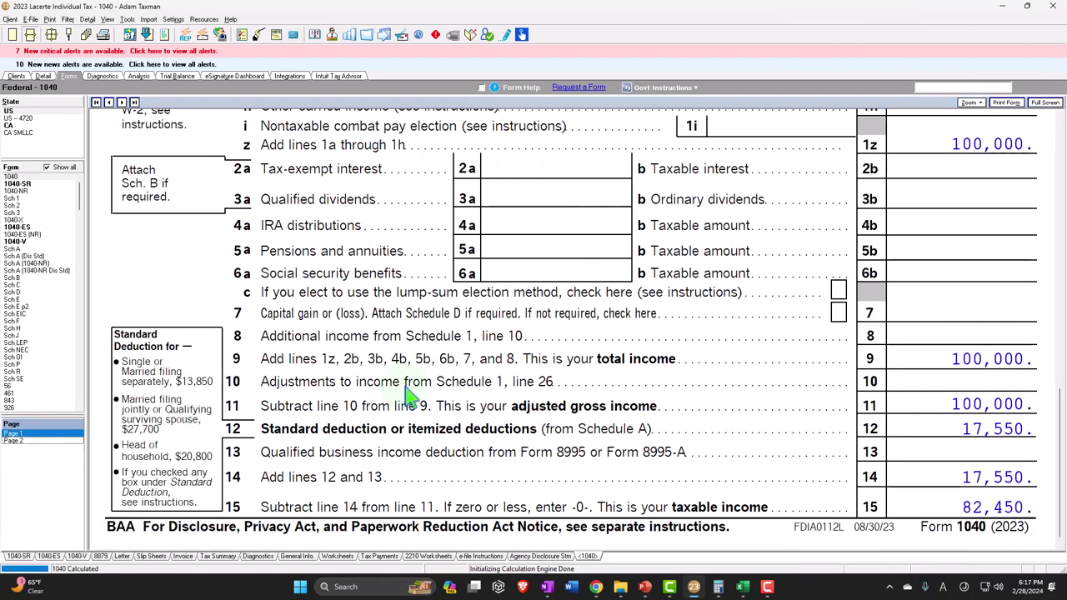
left_click(12, 441)
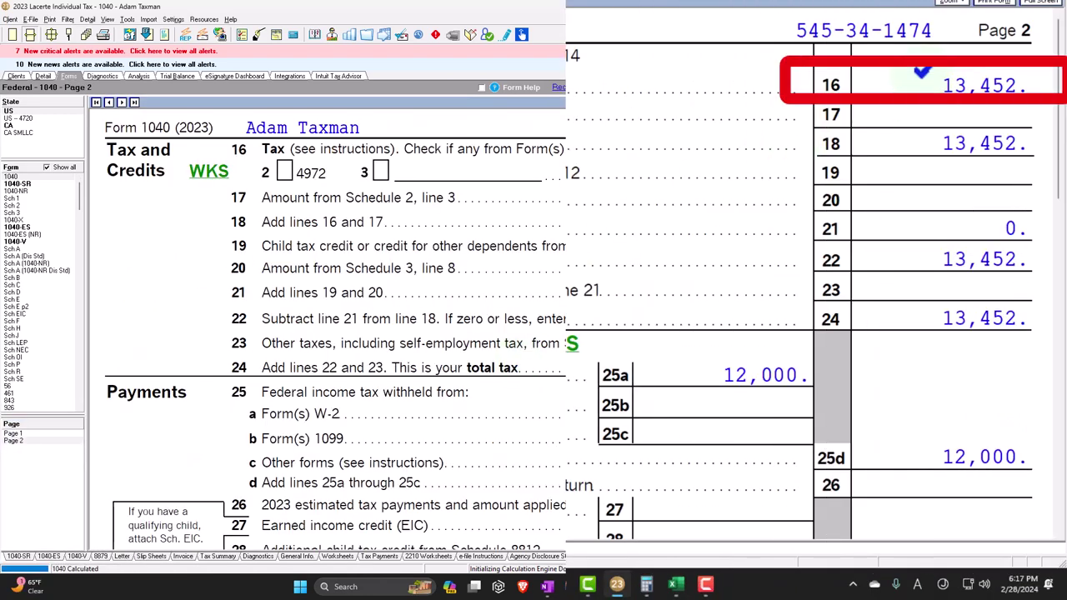
Step: Set Tax Before Credits & Other Taxes in the Excel worksheet to 13,452
left_click(675, 585)
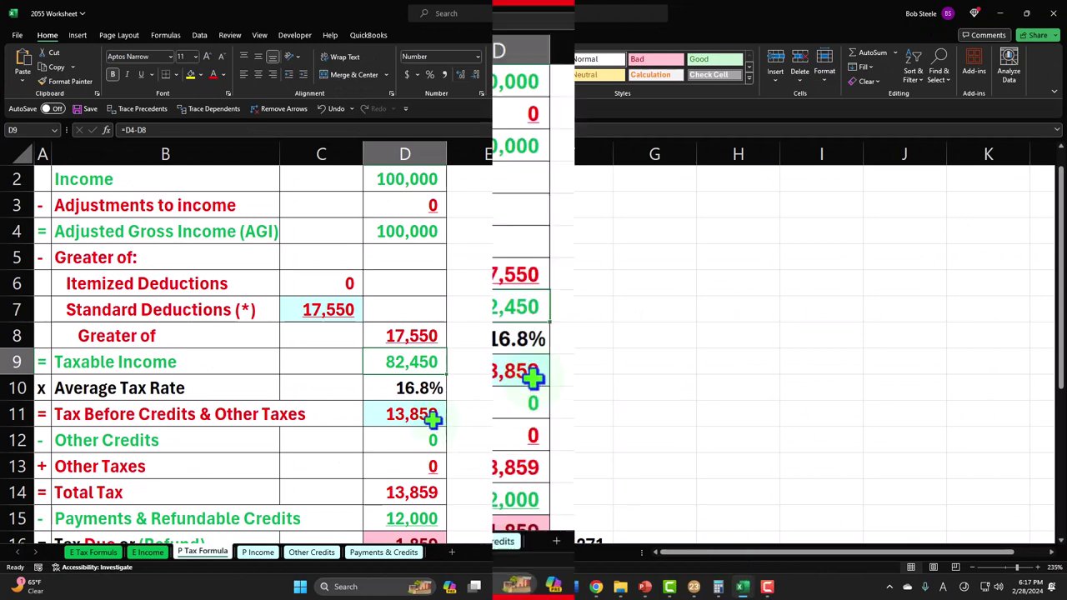
type("13,45")
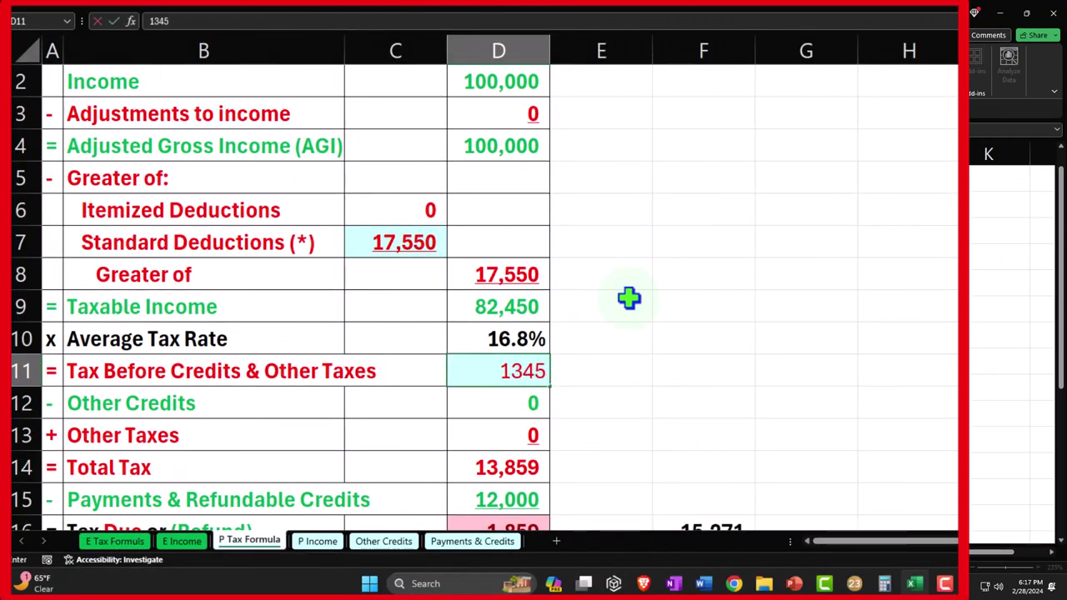
type("2")
key("Return")
Step: Compare the worksheet's payments and tax due with the payments, amount owed and estimated tax penalty on Form 1040 page 2
scroll(628, 298, "down", 1)
left_click(517, 408)
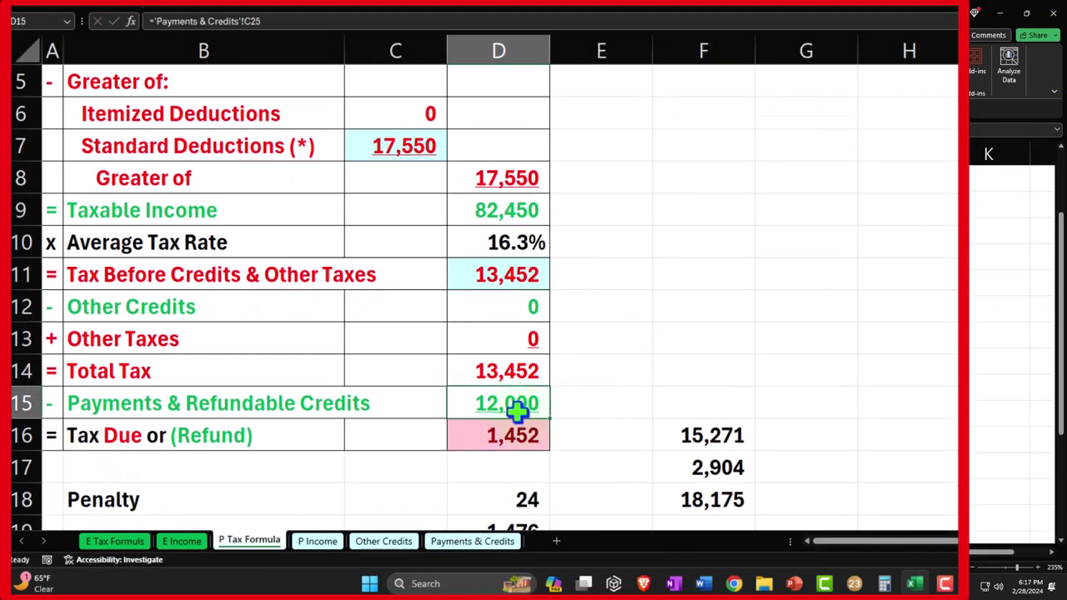
scroll(656, 395, "down", 1)
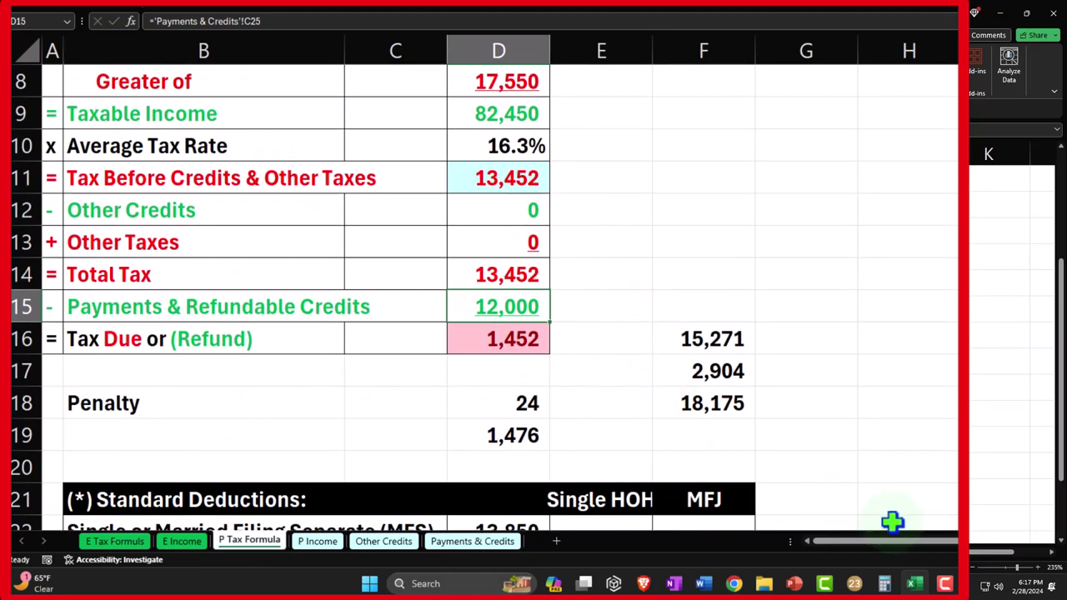
left_click(914, 584)
scroll(755, 476, "down", 5)
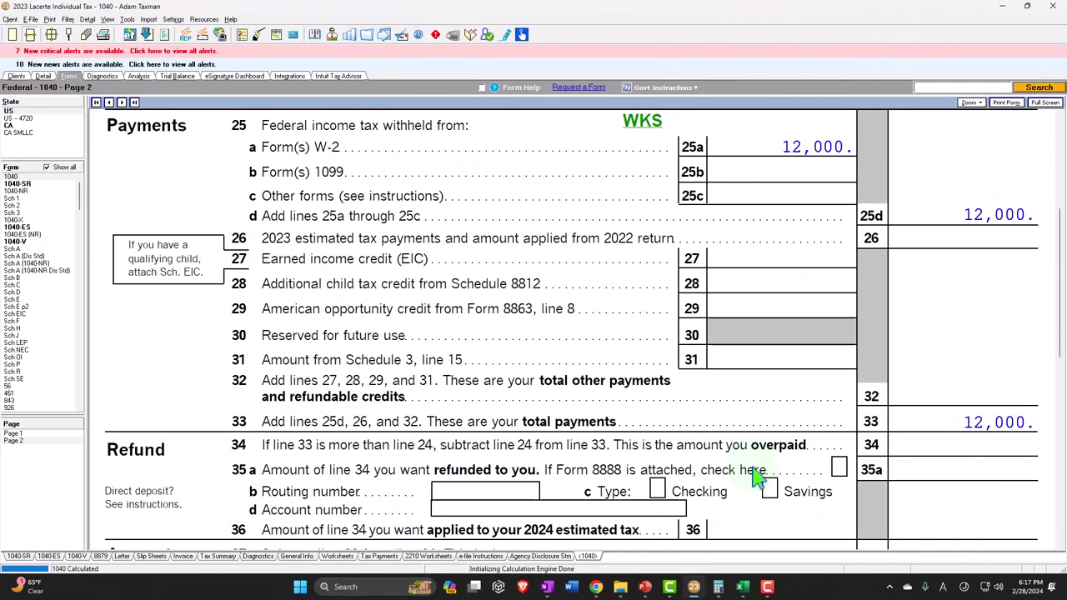
scroll(754, 477, "down", 2)
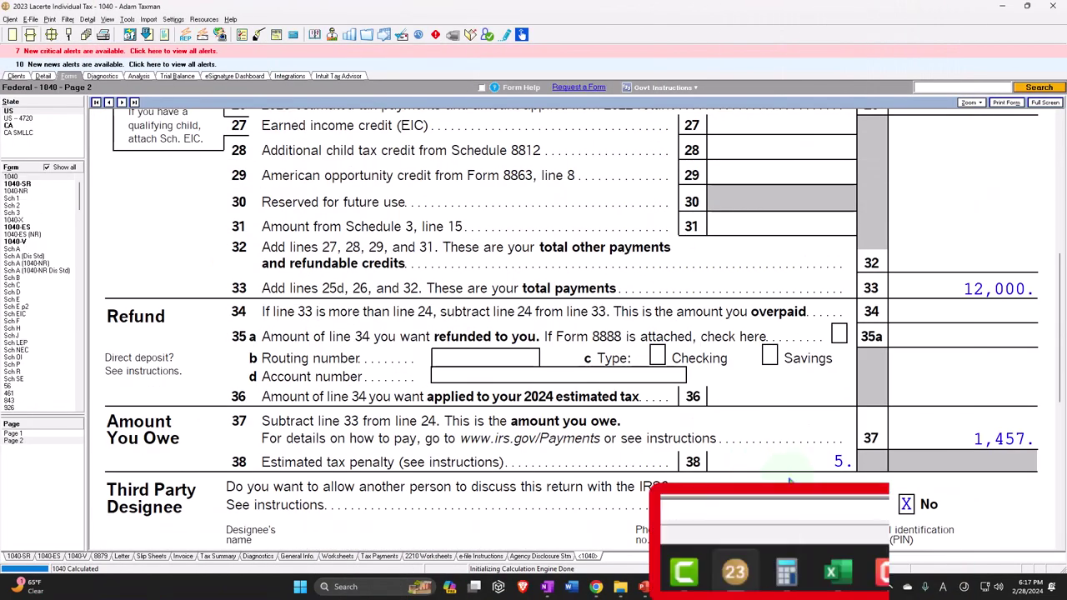
Step: Set the Penalty amount in the Excel worksheet to 5
left_click(736, 587)
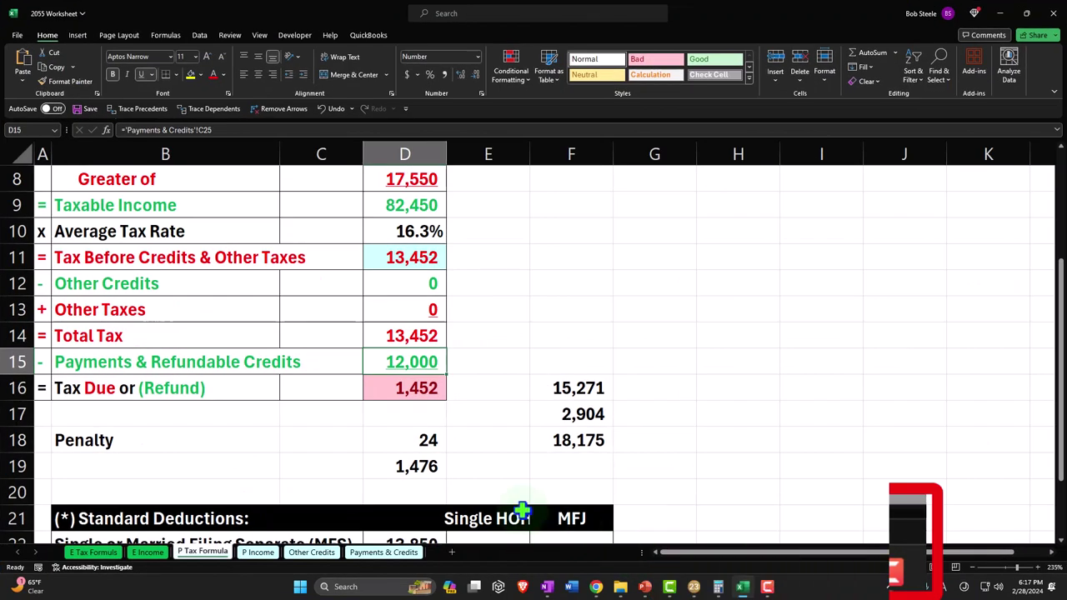
left_click(424, 436)
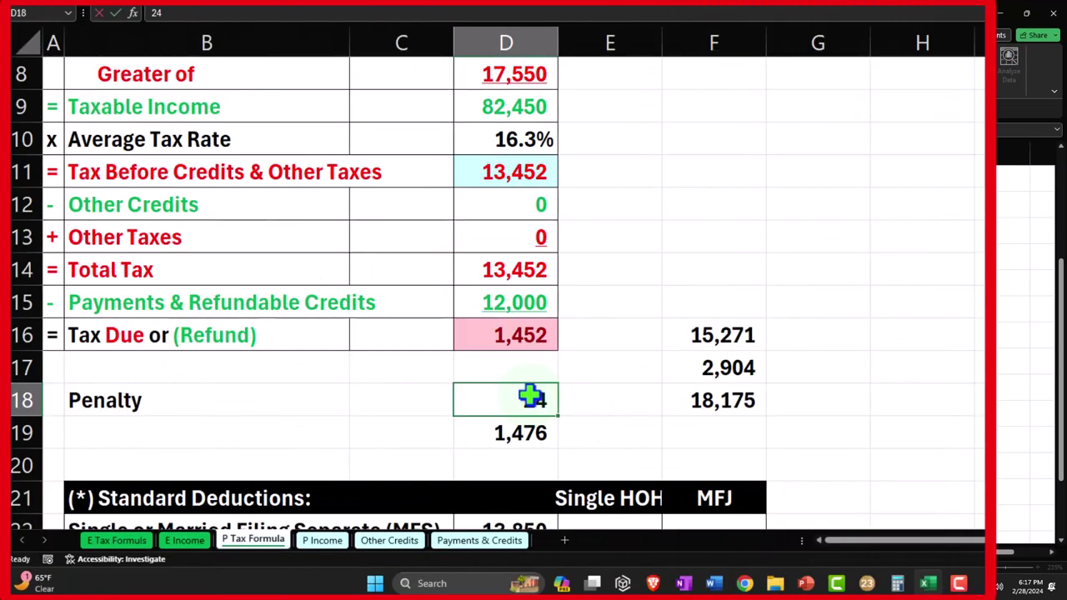
type("5")
key("Return")
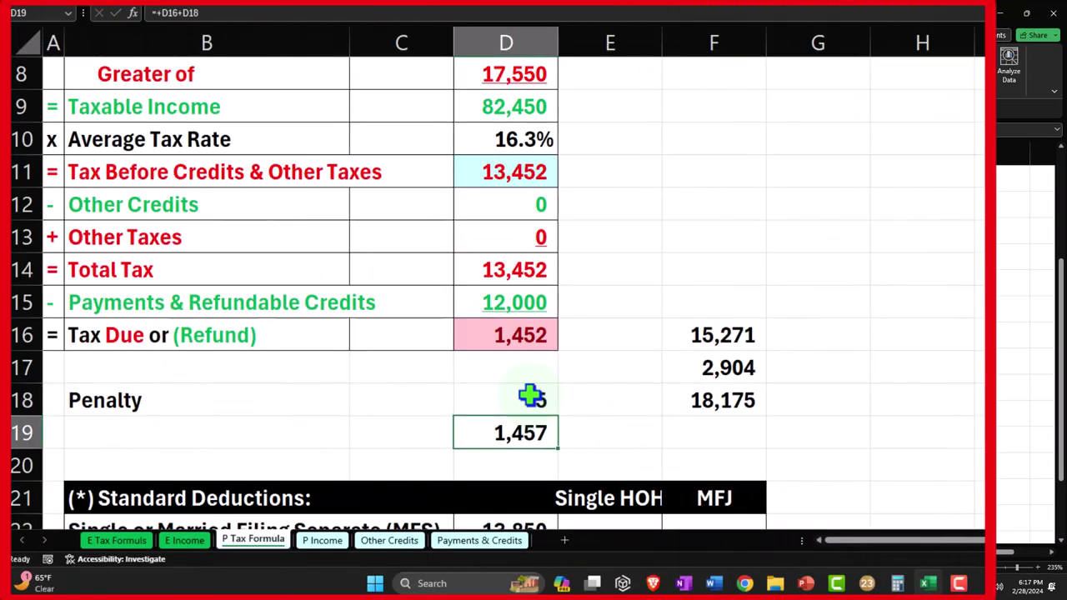
scroll(538, 433, "up", 3)
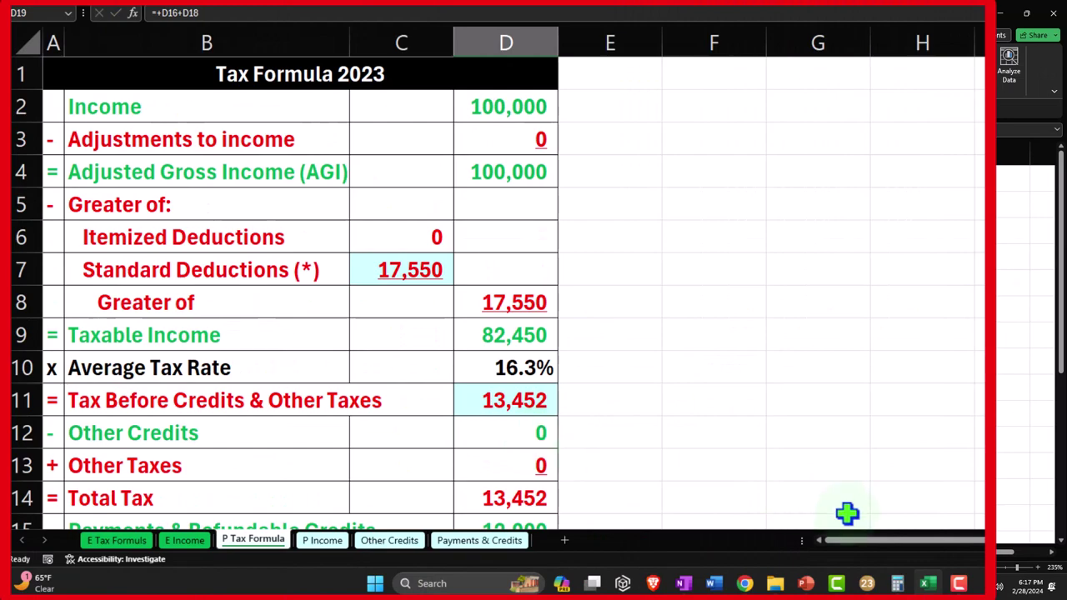
Step: In Lacerte's client information, clear the taxpayer's Blind setting and change the date of birth to one under age 65
left_click(866, 583)
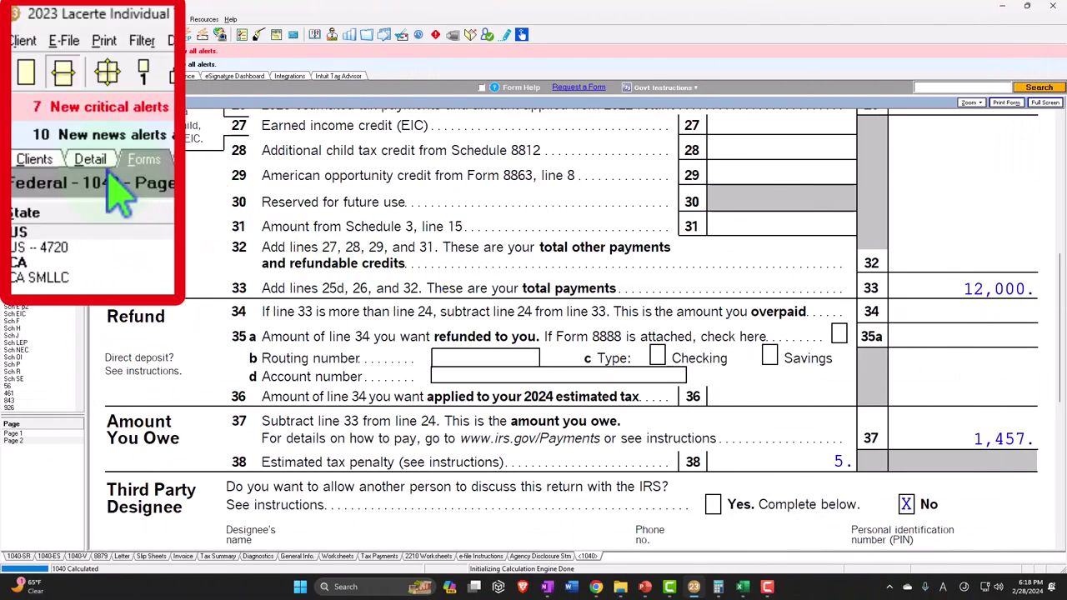
left_click(42, 75)
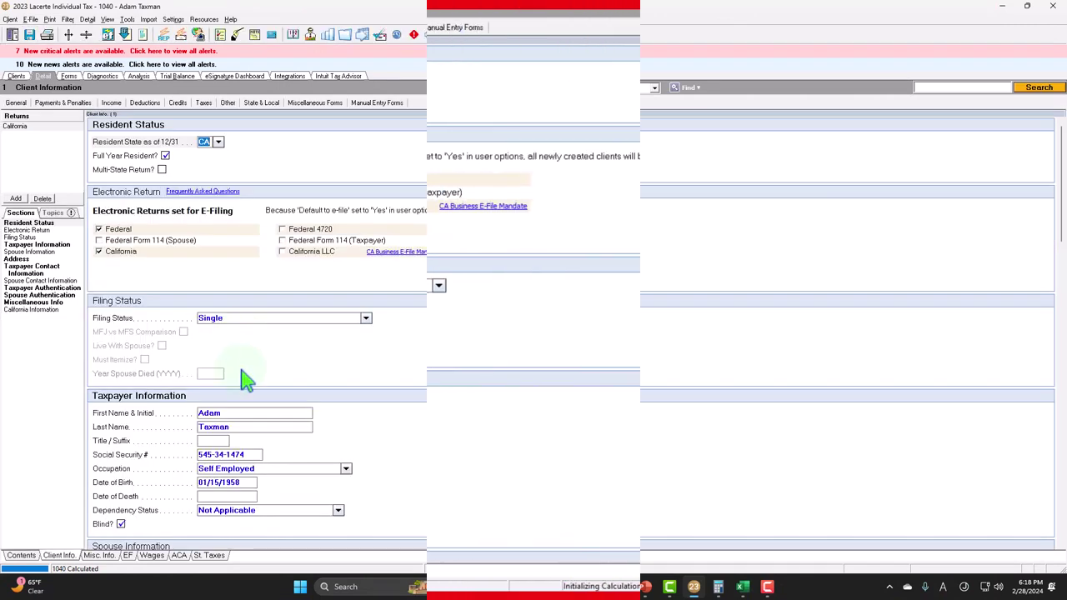
left_click(144, 532)
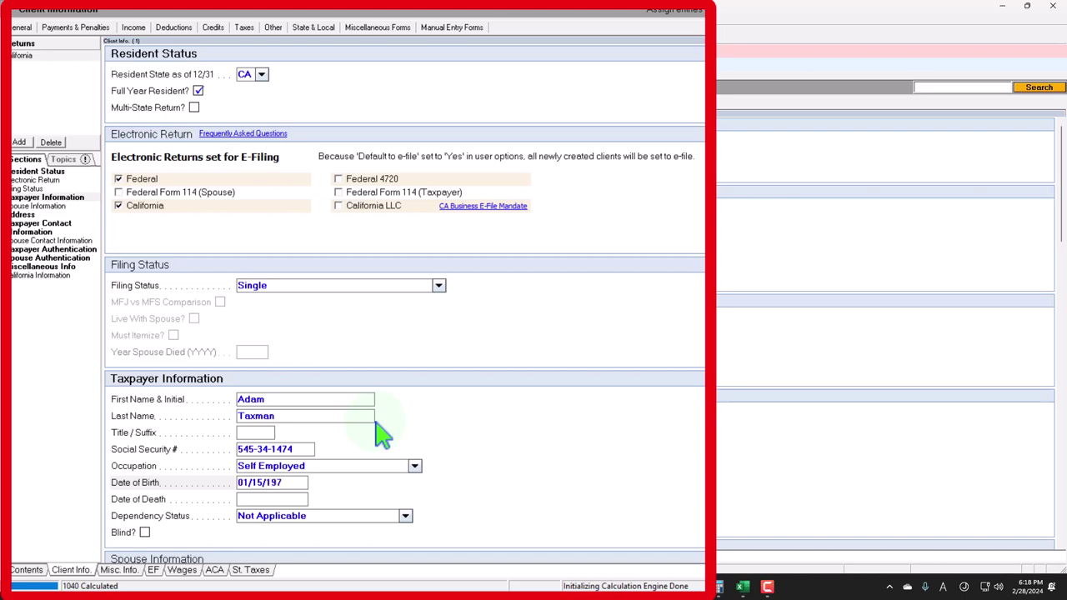
key("Tab")
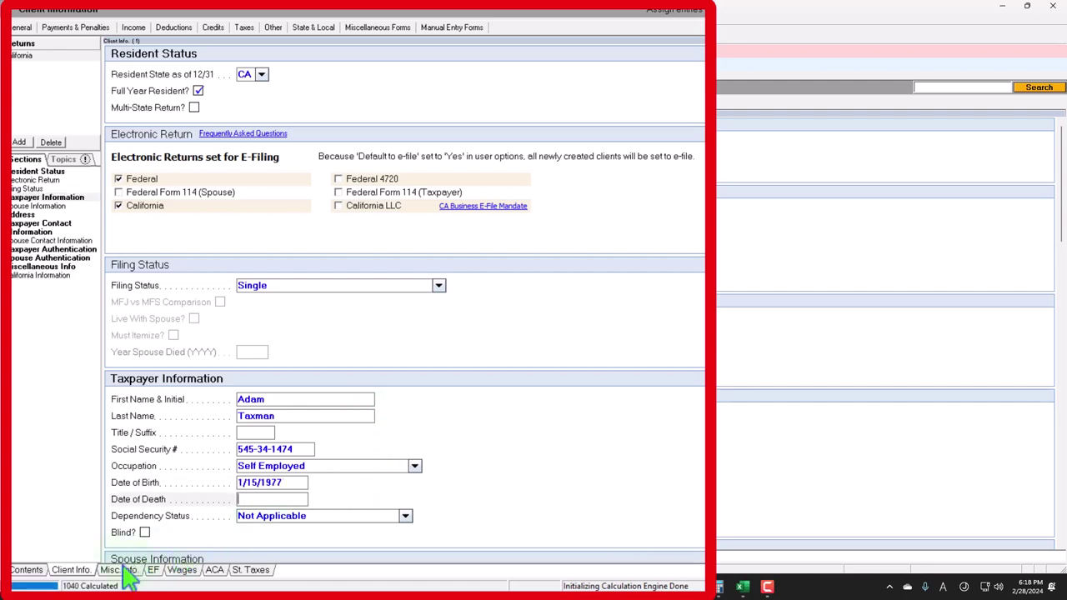
Step: Open the Dependents input screen and enter the child's first name and date of birth
left_click(30, 571)
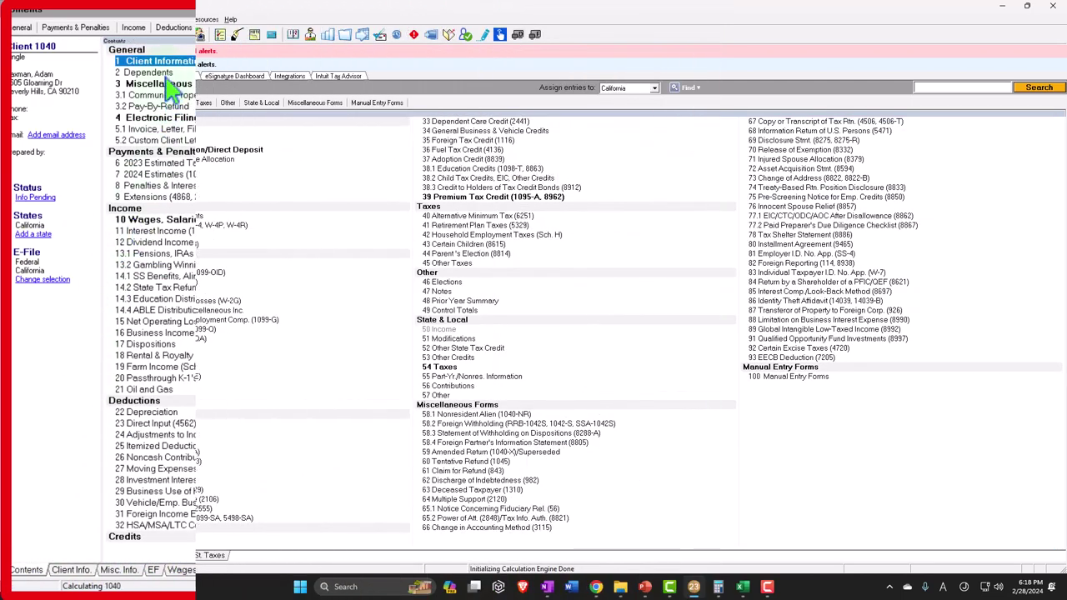
left_click(140, 81)
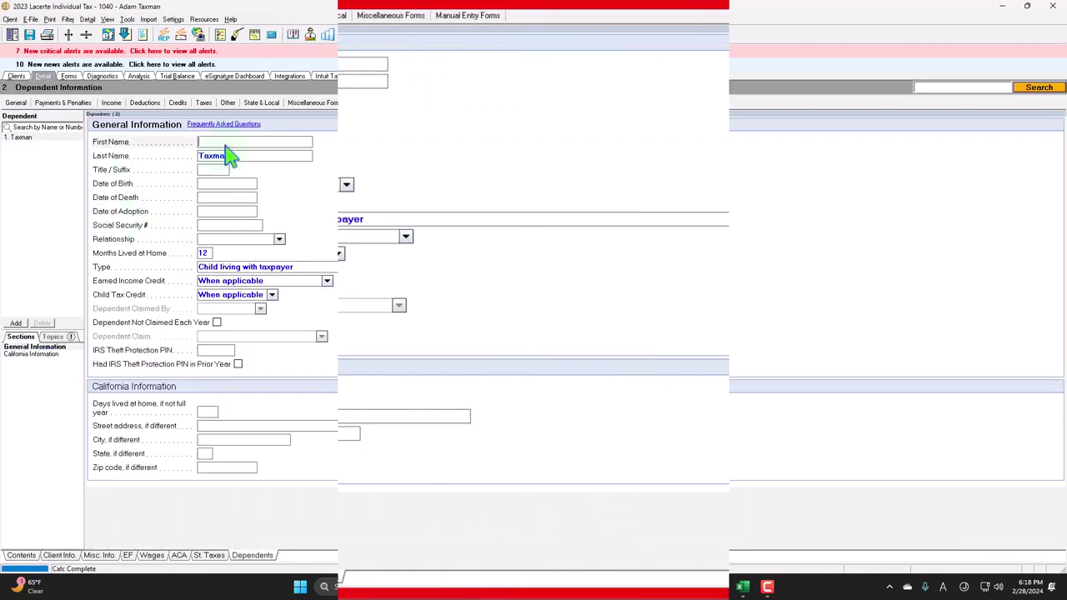
type("S")
key("Tab")
key("Tab")
key("Tab")
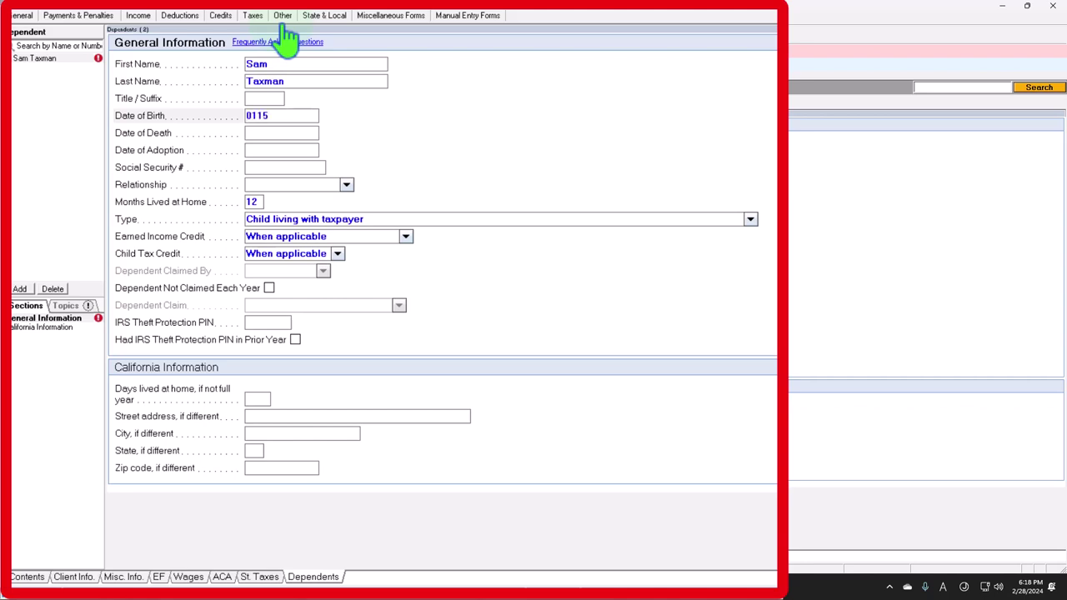
key("Tab")
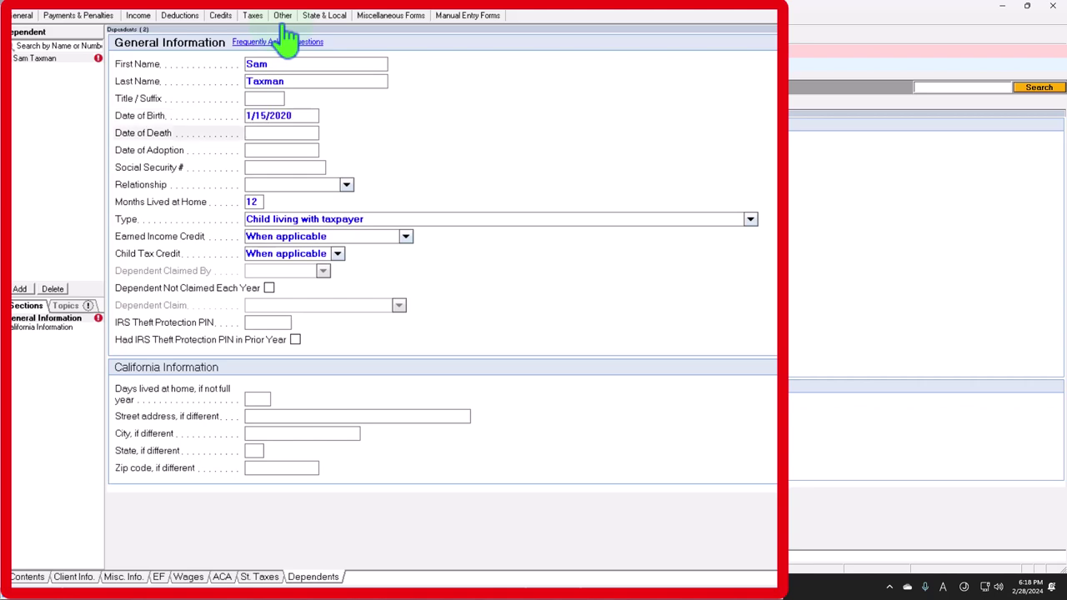
Step: Enter the dependent's Social Security number and set the relationship to Son
key("Tab")
key("Tab")
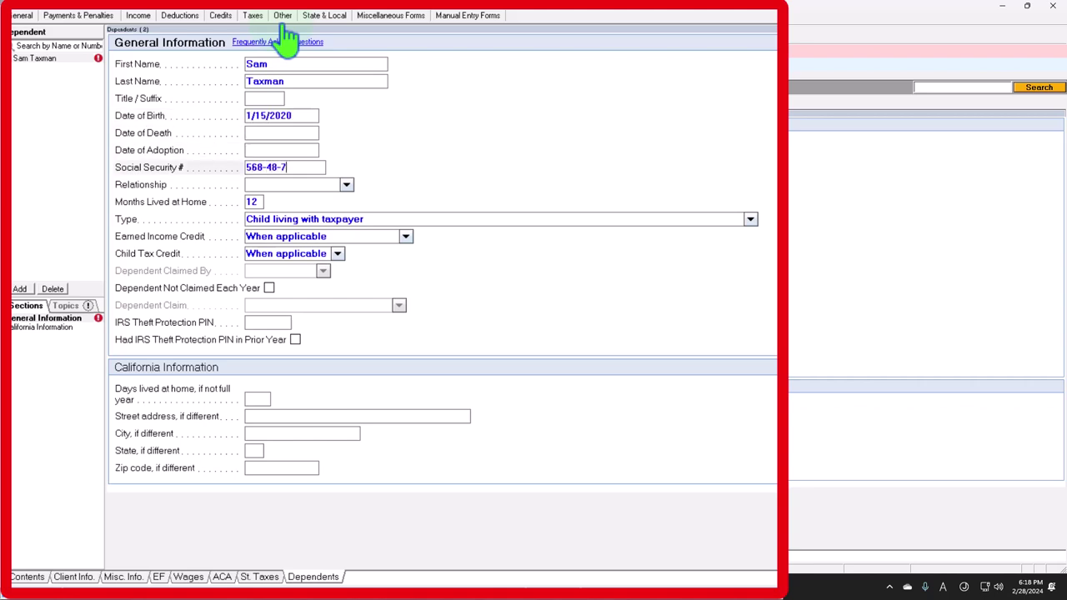
key("Tab")
type("Son")
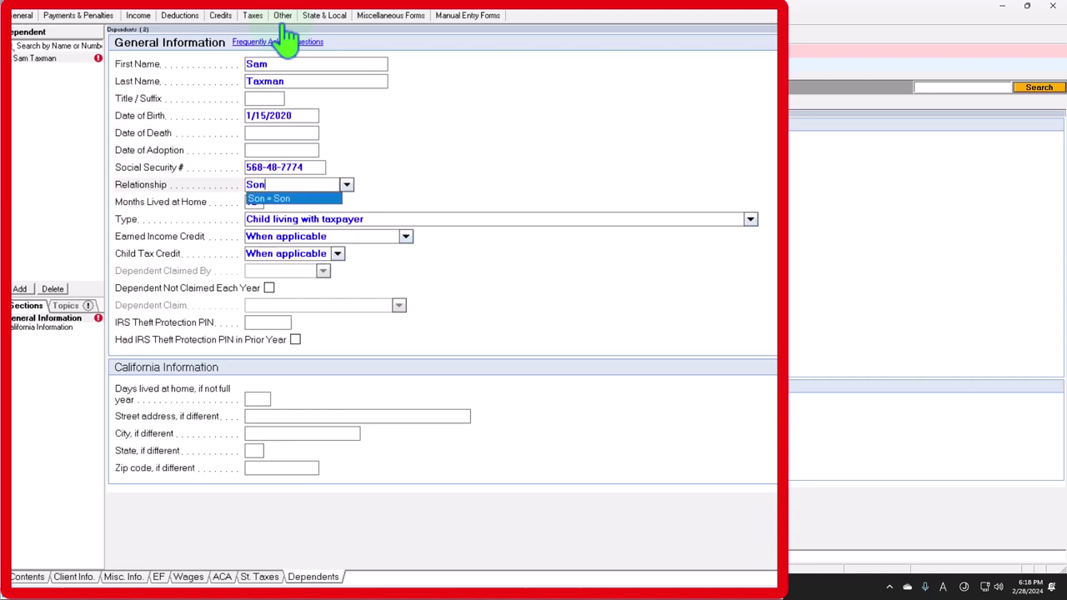
key("Tab")
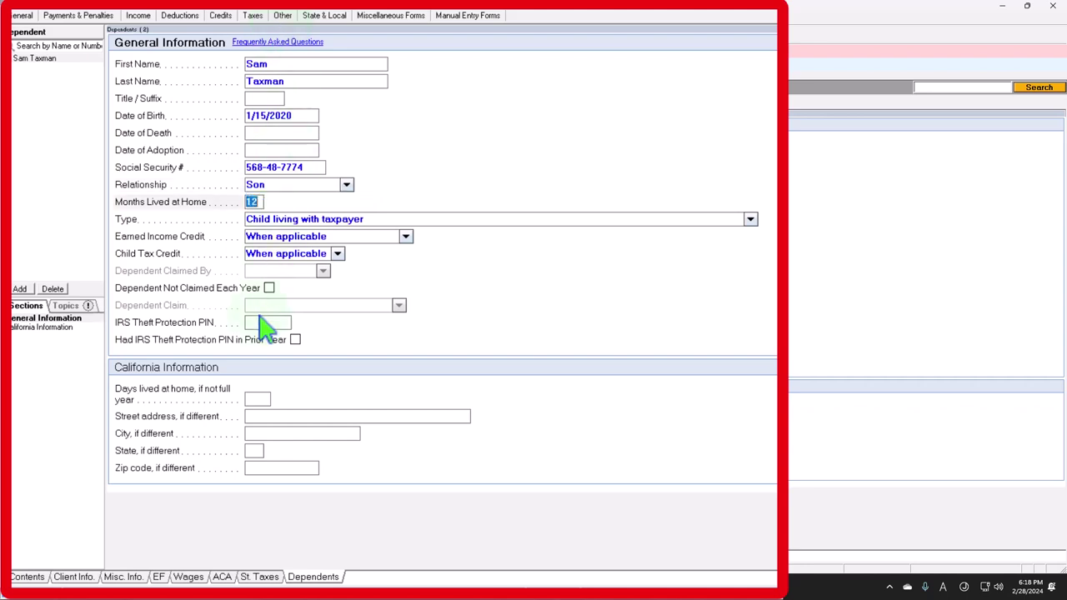
Step: Change the filing status to Head of household and check the filing status and dependent entry on Form 1040 page 1
left_click(73, 576)
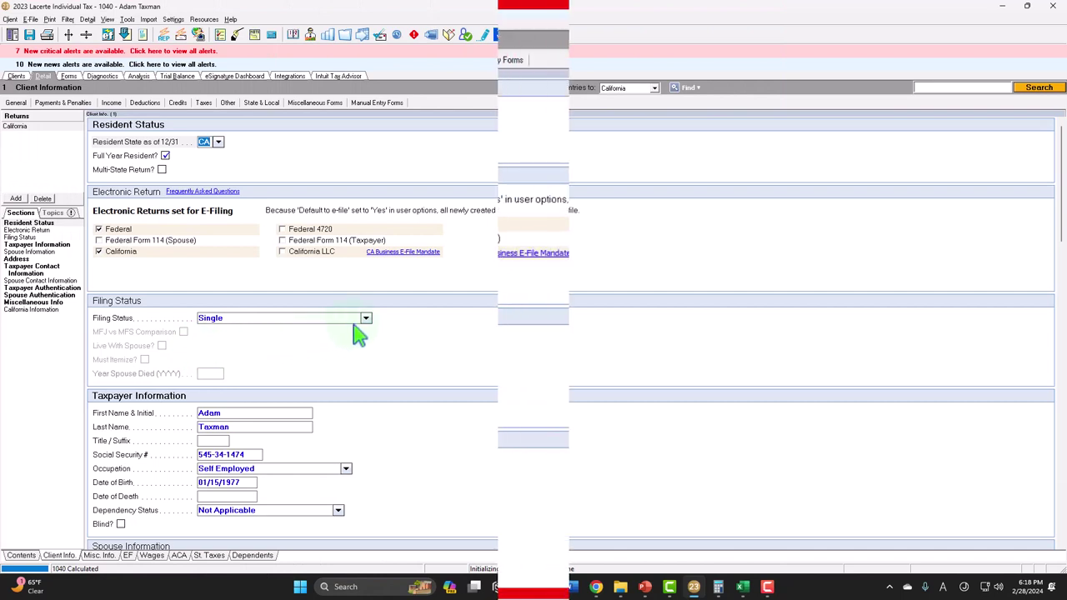
left_click(365, 318)
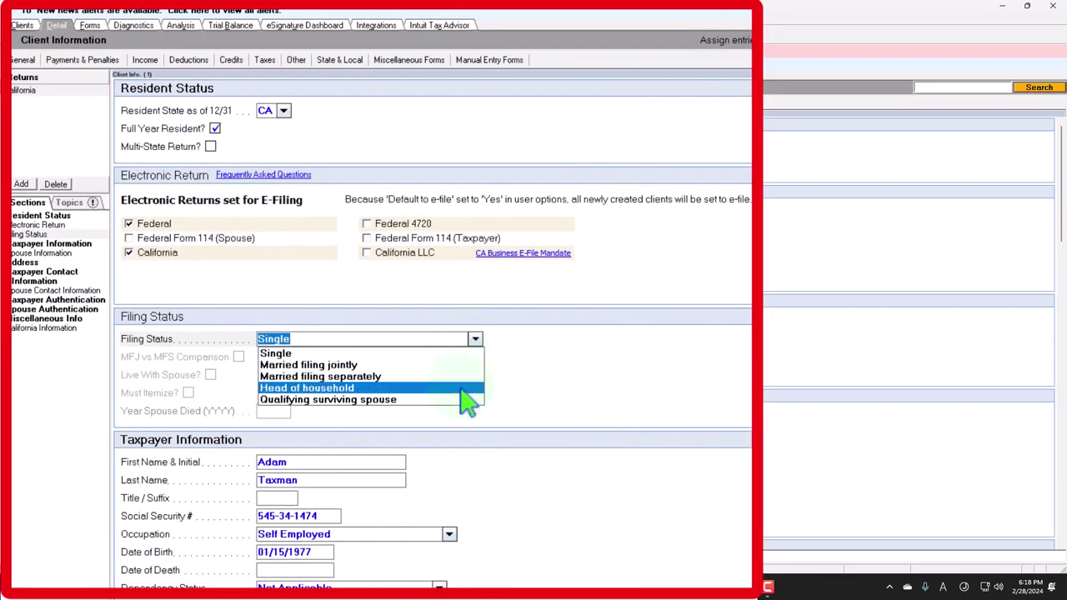
left_click(461, 389)
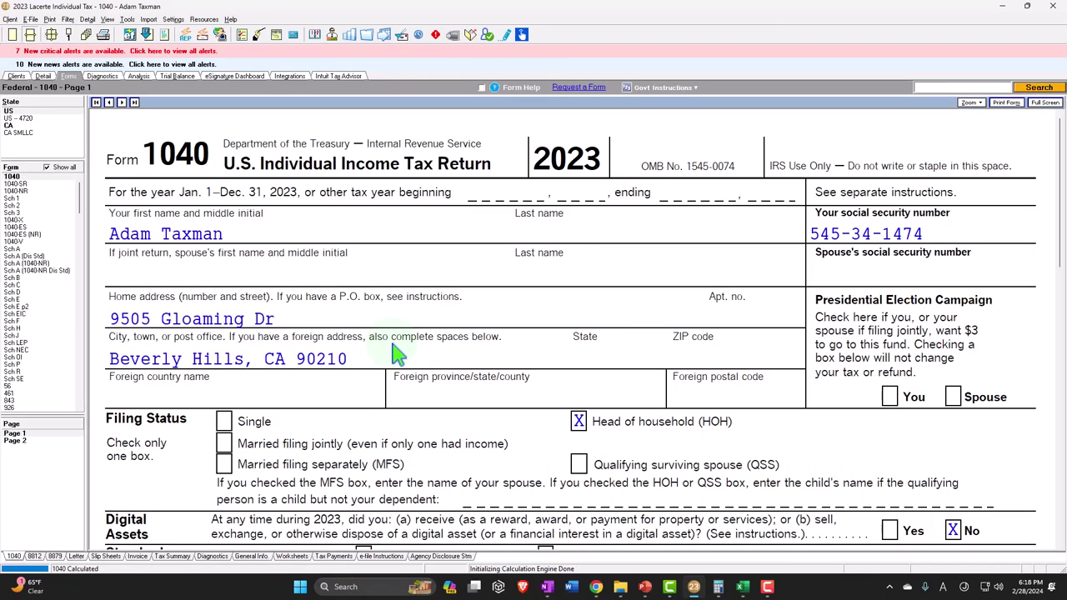
scroll(397, 354, "down", 2)
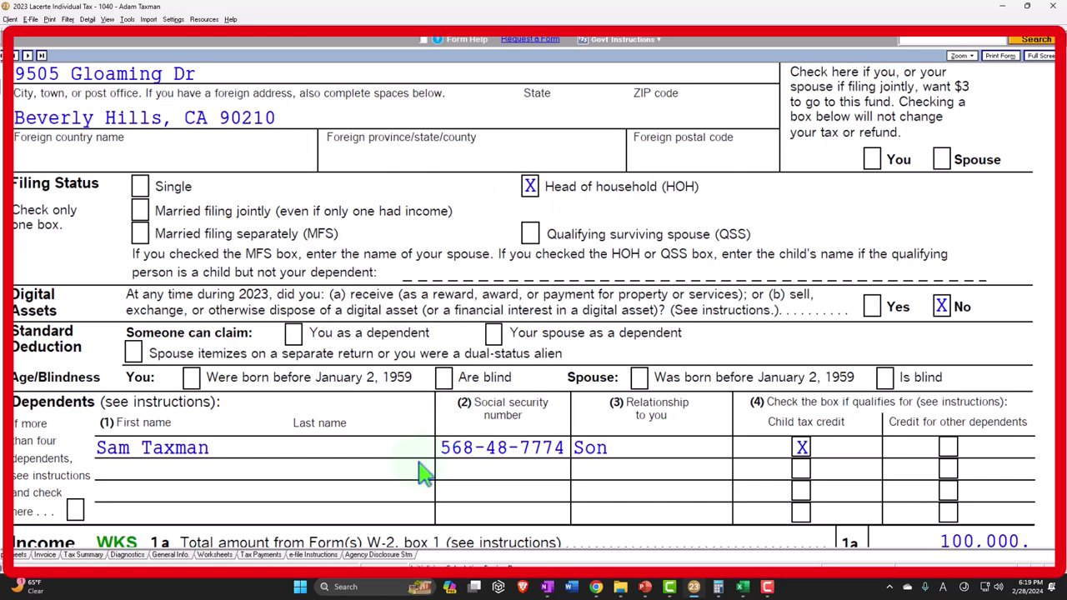
Step: Switch from Form 1040 to the Excel worksheet and link Standard Deductions cell C7 to the Head of Household amount in D24
scroll(421, 471, "down", 3)
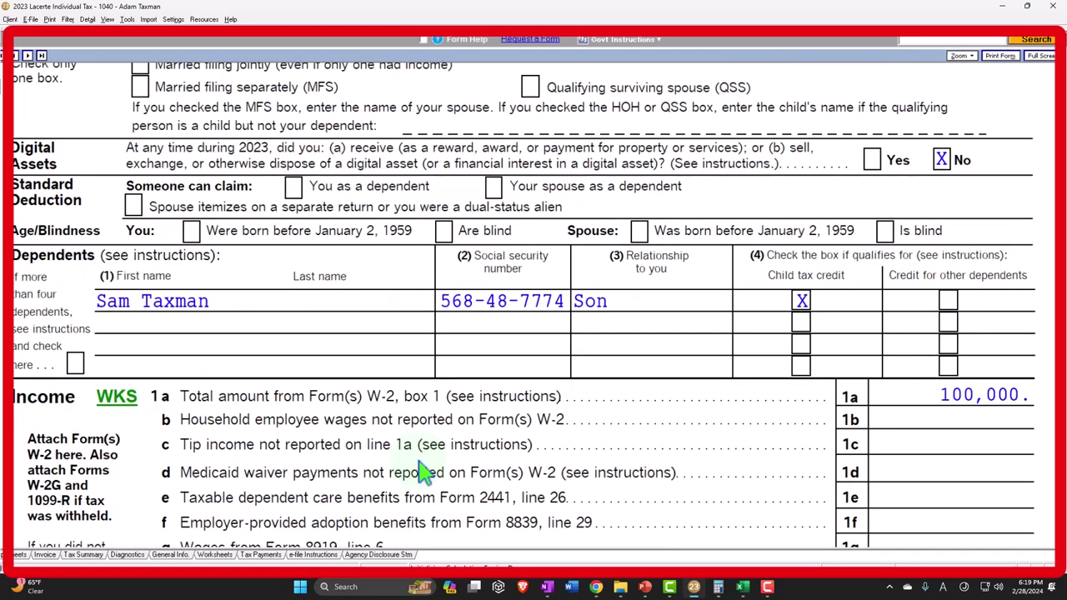
scroll(420, 471, "down", 5)
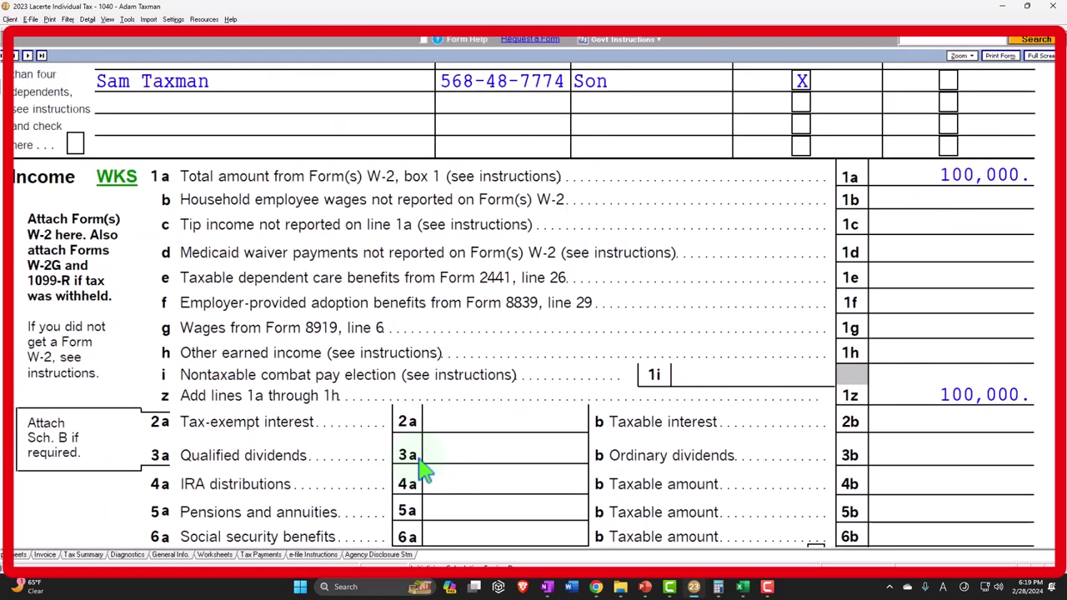
scroll(423, 469, "down", 1)
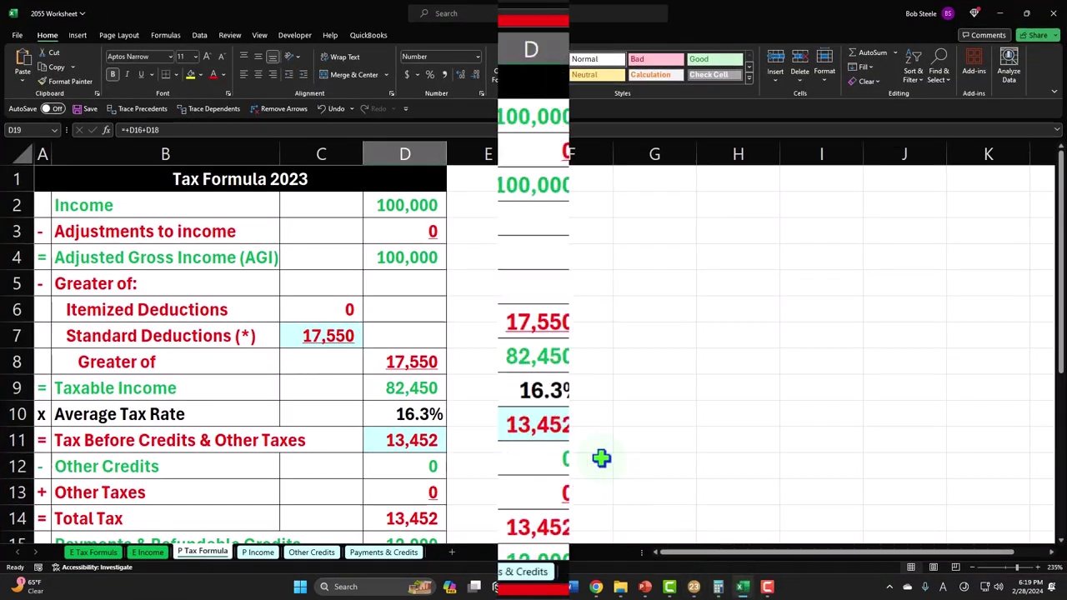
left_click(348, 335)
type("=")
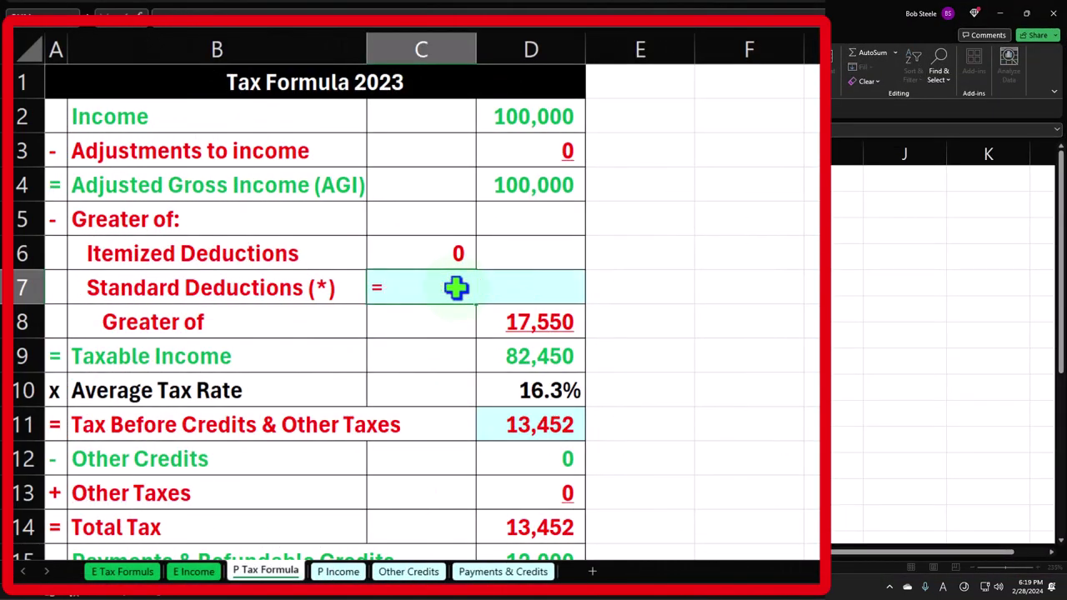
scroll(456, 287, "down", 4)
left_click(577, 469)
key("Return")
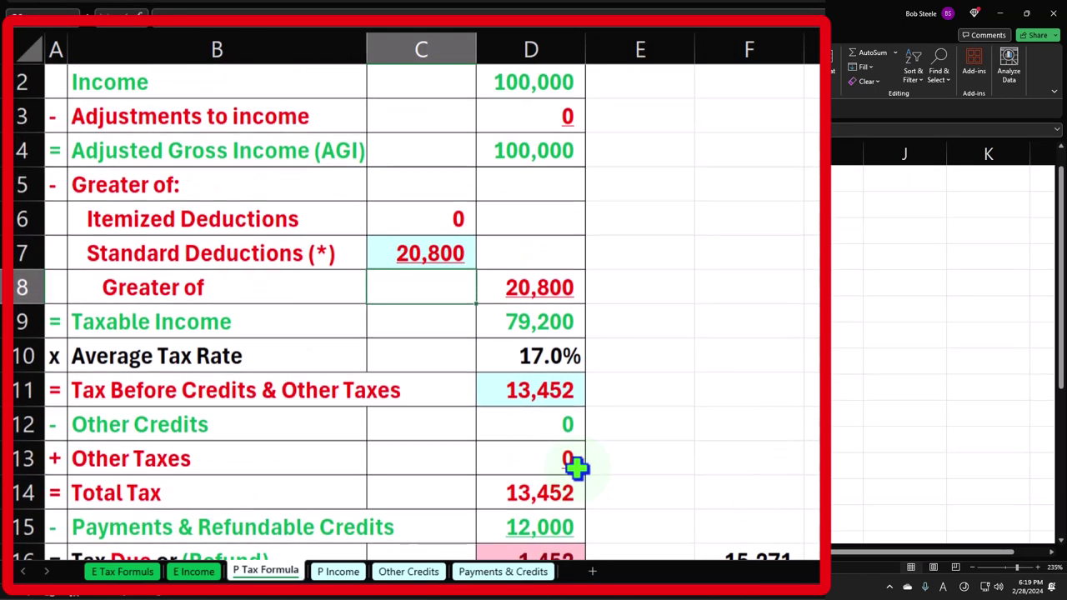
scroll(577, 467, "up", 1)
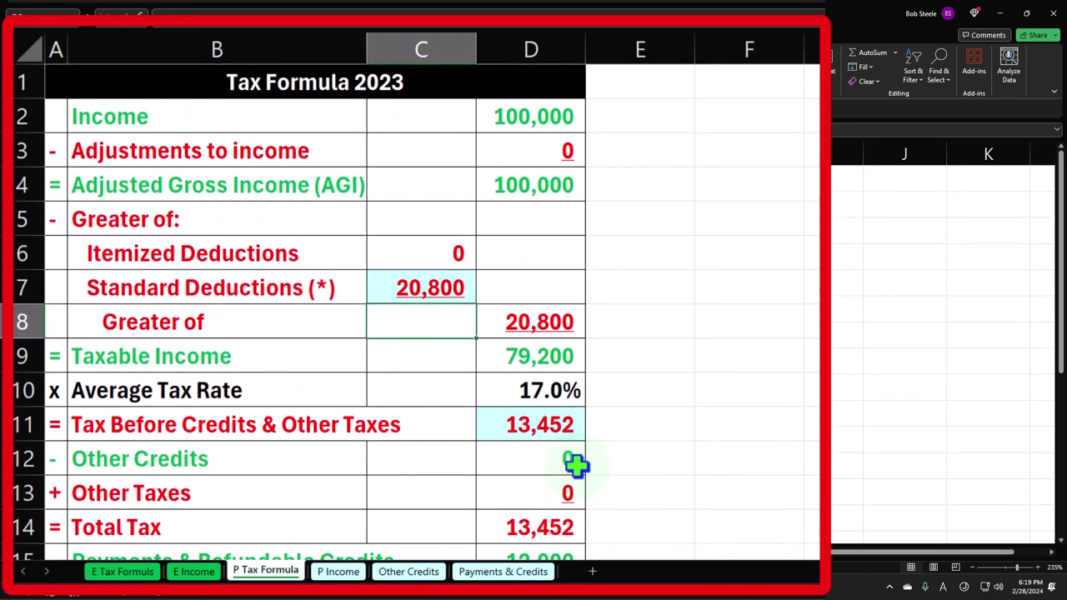
Step: Compare taxable income with Form 1040 in Lacerte, and enter 11131 as Tax Before Credits & Other Taxes in the Excel worksheet
left_click(538, 353)
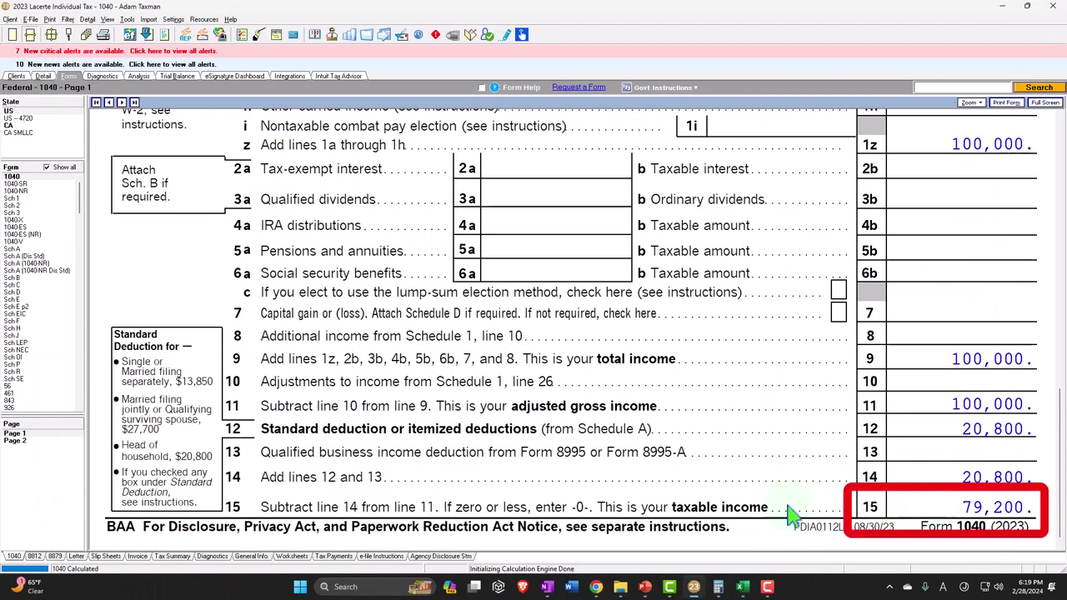
left_click(15, 440)
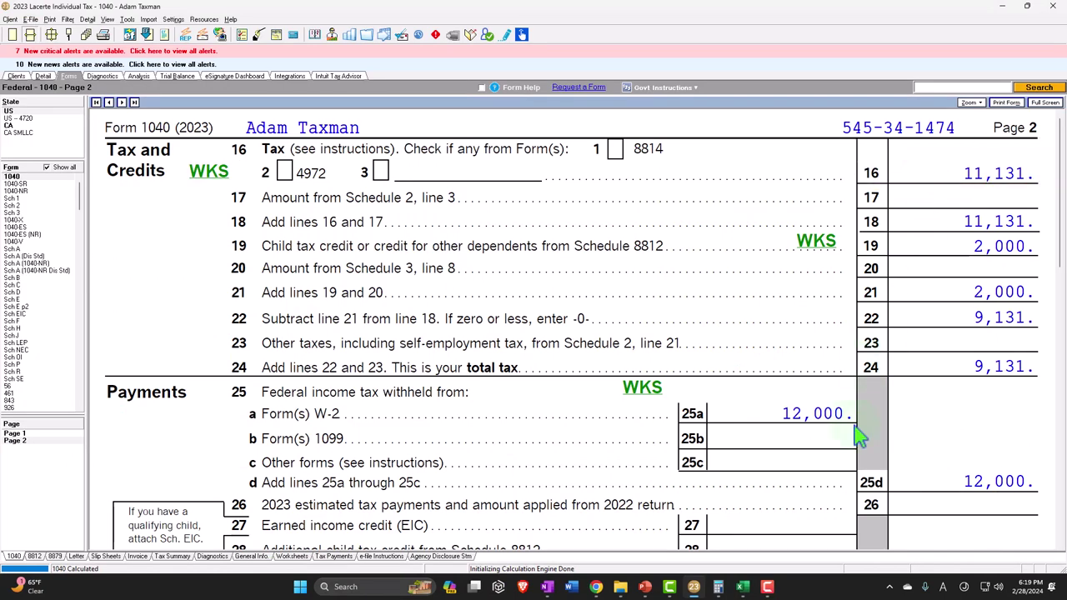
left_click(741, 586)
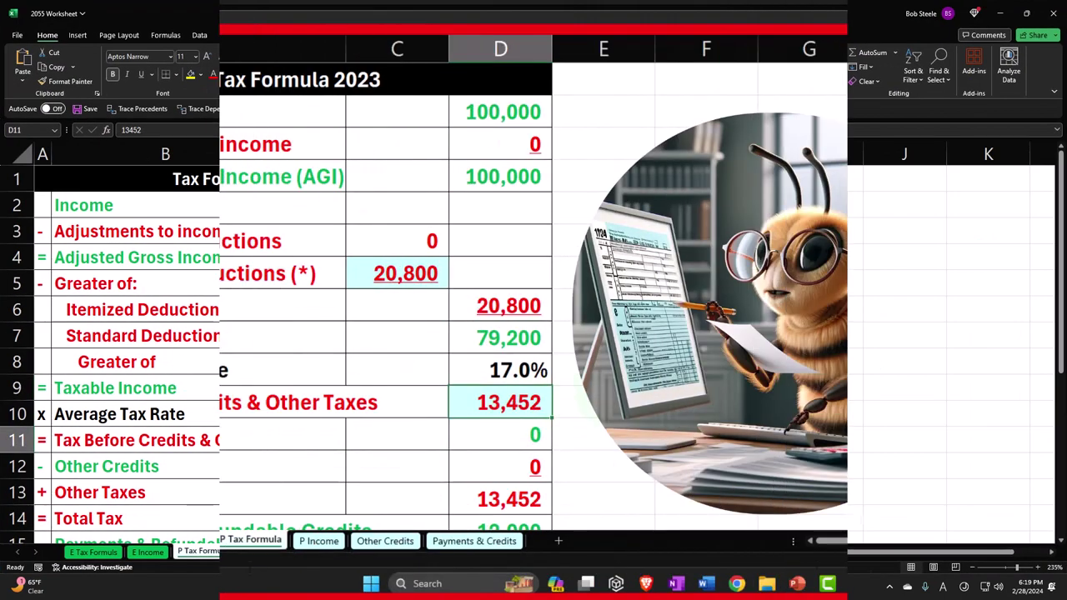
left_click(417, 441)
type("111")
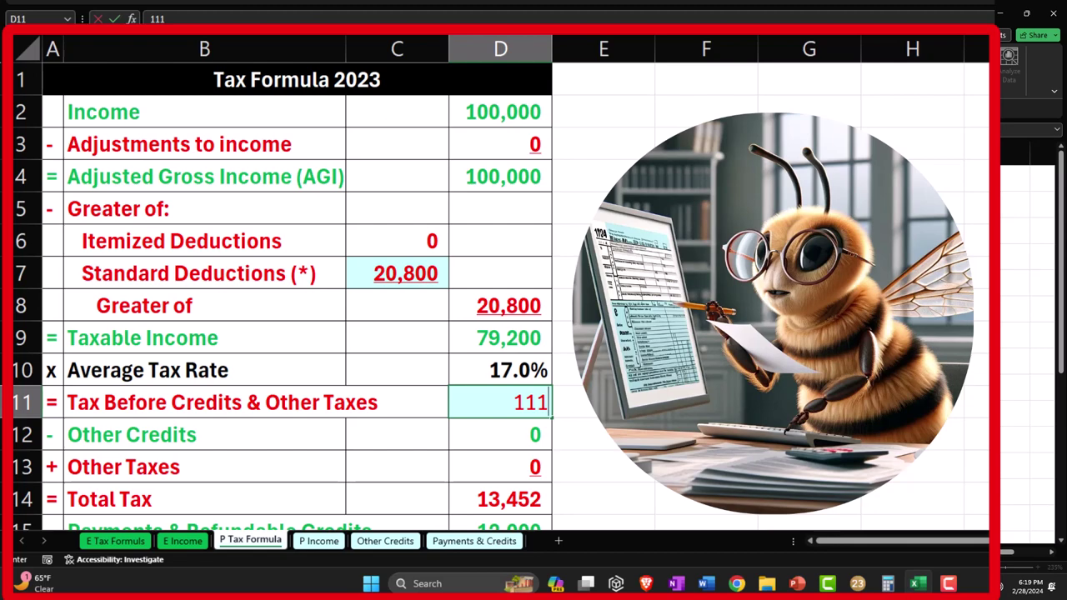
key("Return")
Step: Check the credits on Form 1040 page 2 in Lacerte, and enter the dependent's 2000 child tax credit on Excel's Other Credits sheet
left_click(857, 584)
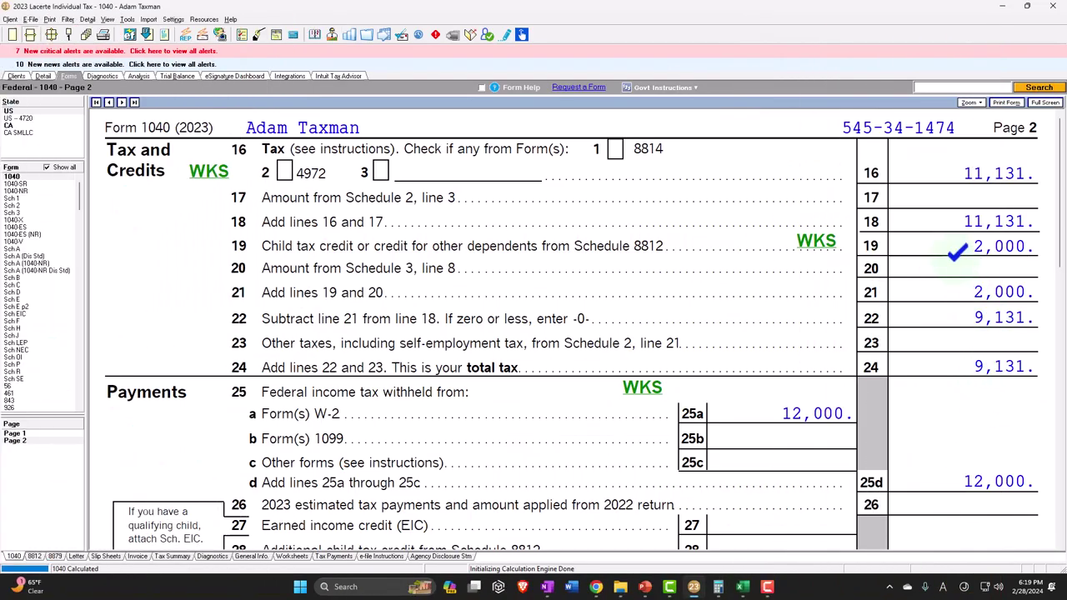
scroll(956, 251, "down", 5)
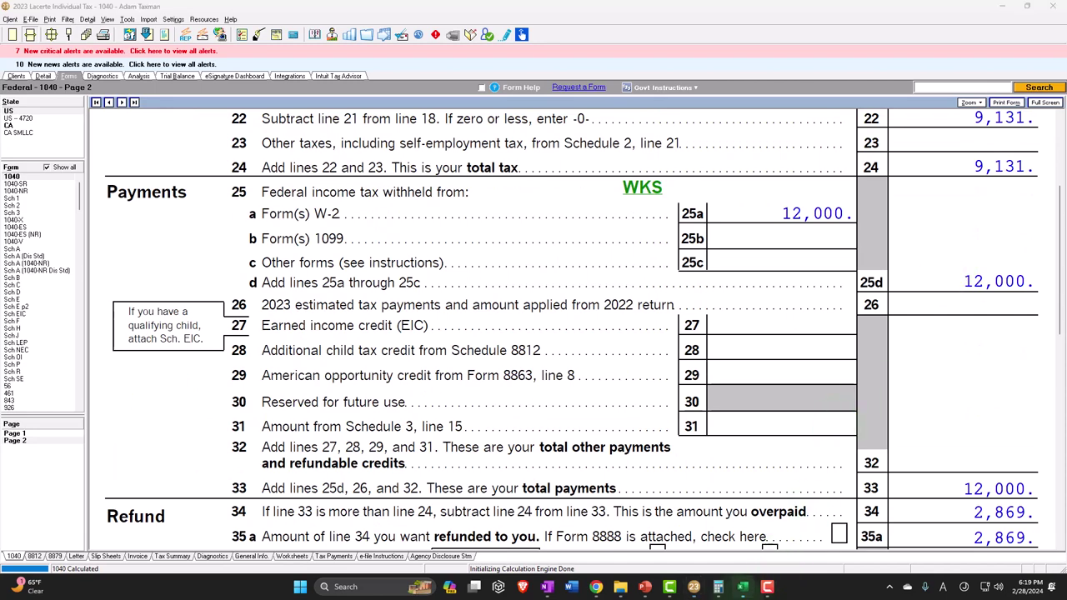
left_click(741, 587)
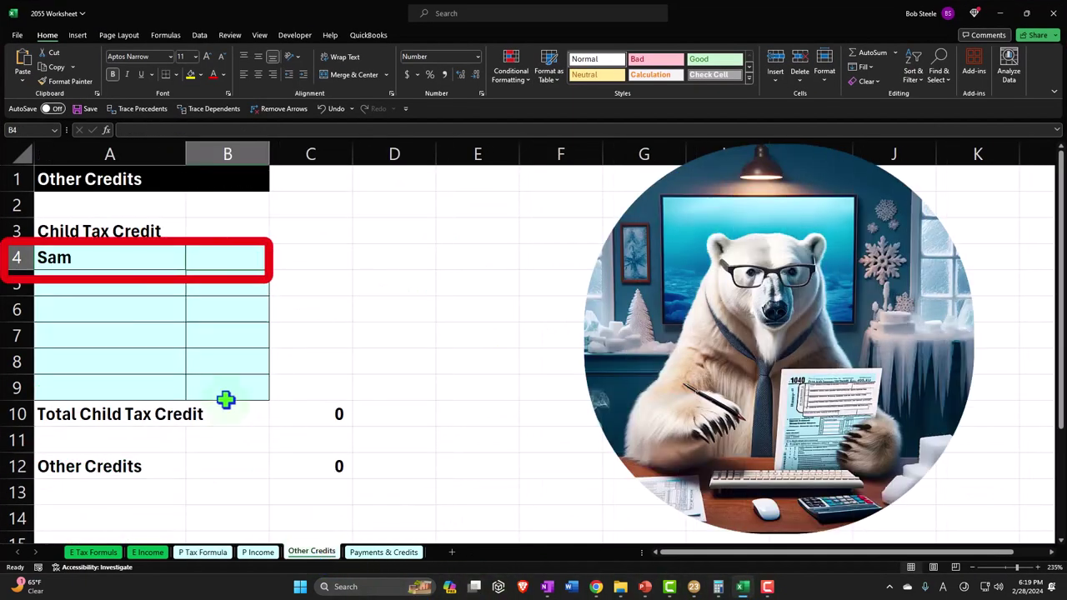
type("2000")
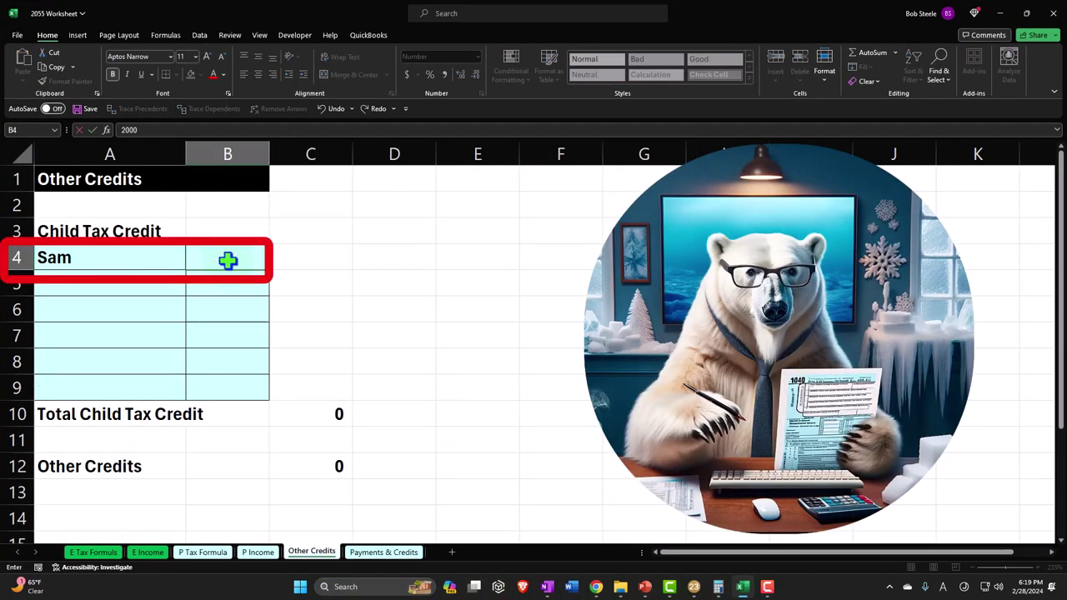
key("Return")
Step: Compare total tax and refund on the P Tax Formula sheet in Excel with Lacerte's Form 1040 page 2
left_click(203, 551)
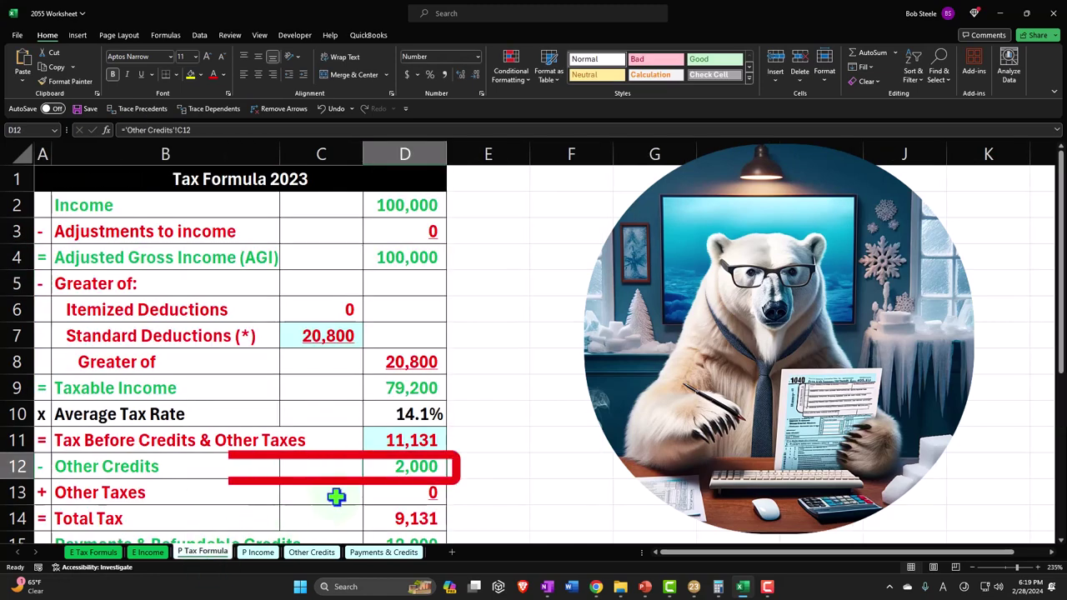
scroll(493, 454, "down", 1)
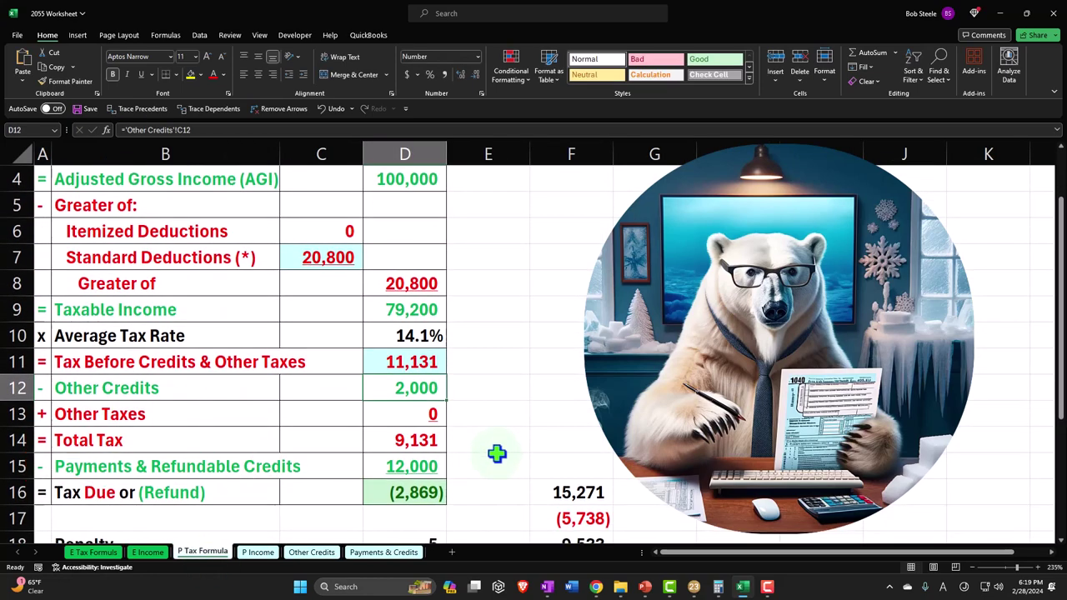
left_click(767, 587)
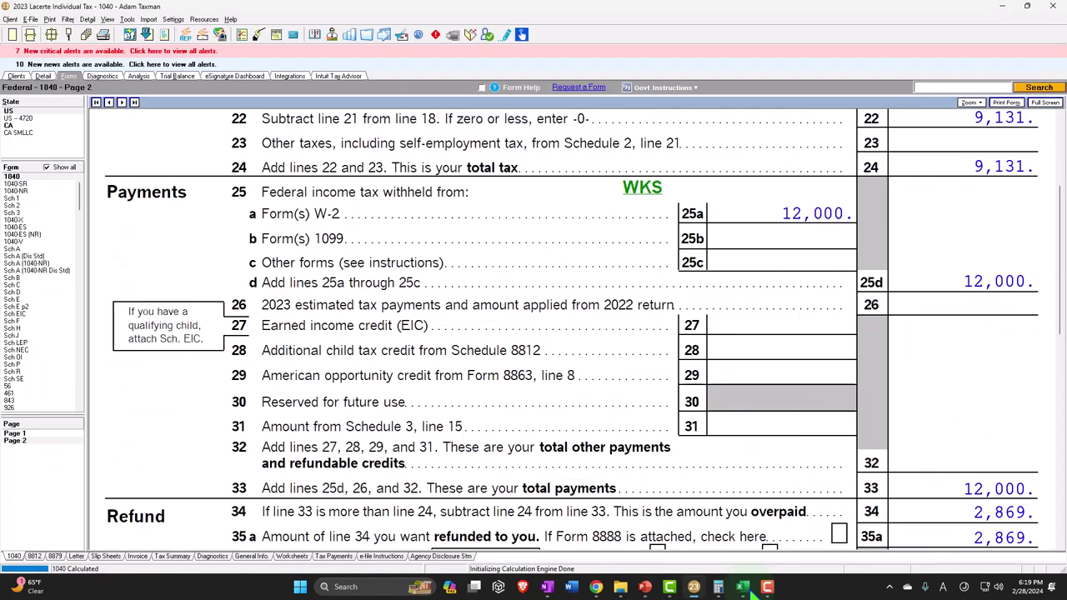
scroll(760, 500, "down", 1)
scroll(760, 501, "down", 2)
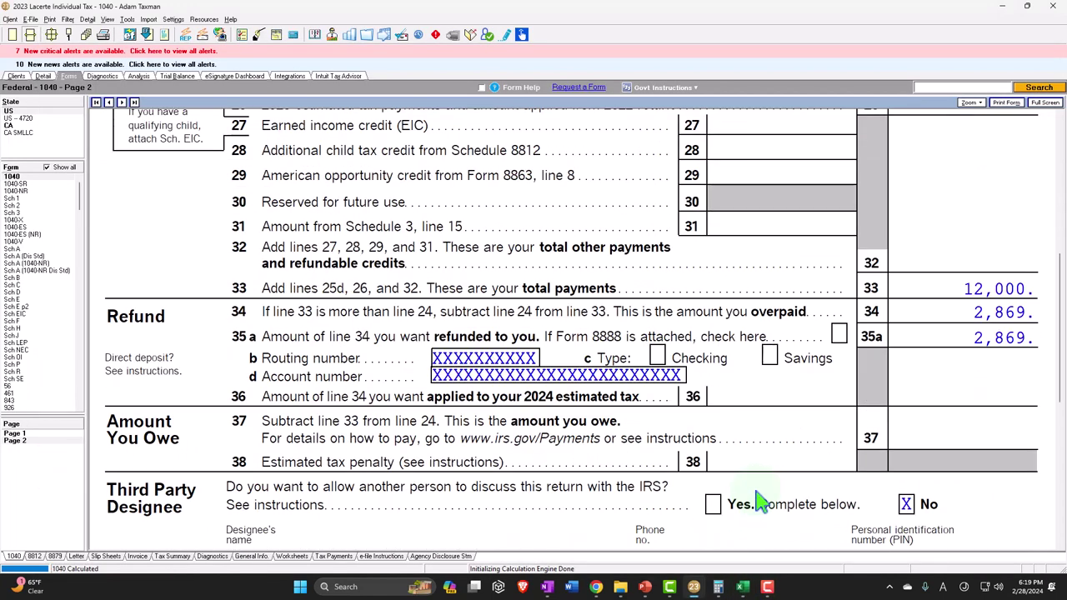
left_click(741, 587)
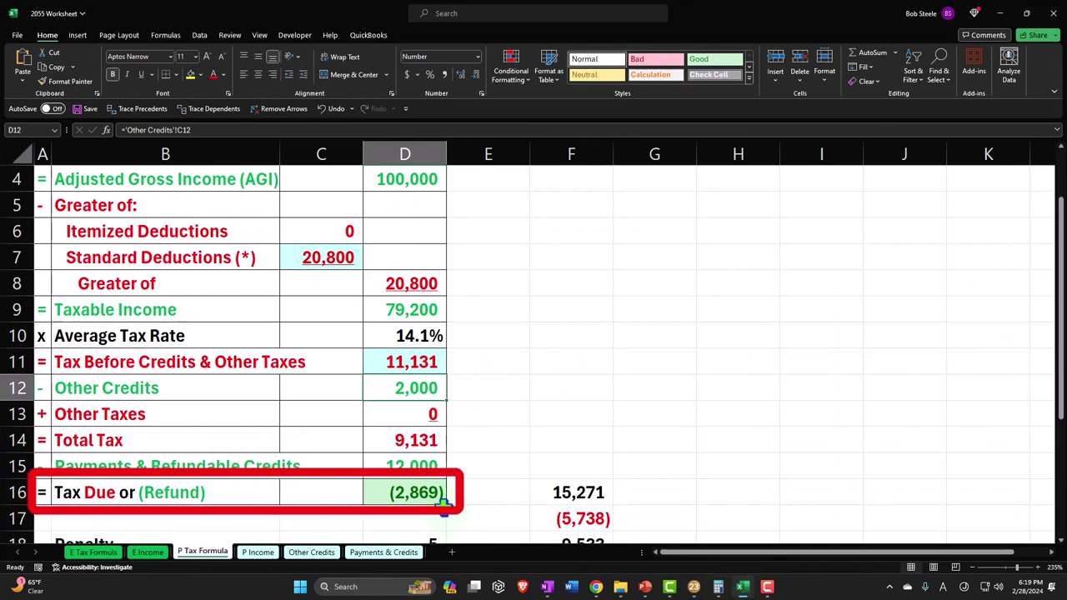
left_click(745, 587)
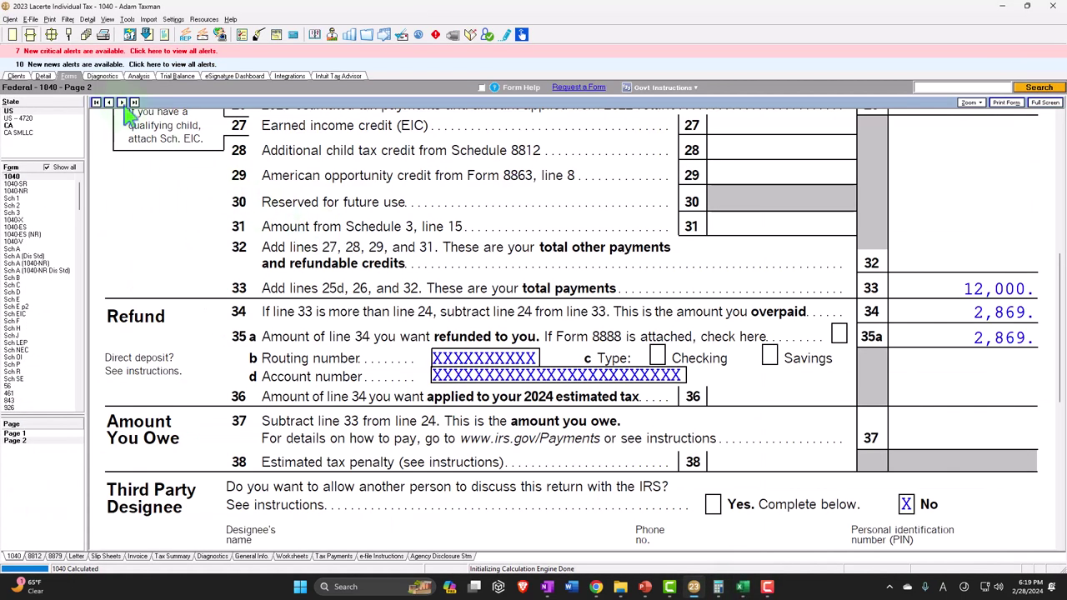
Step: Mark the taxpayer as blind in the client information and review the standard deduction on Form 1040 page 1
left_click(43, 77)
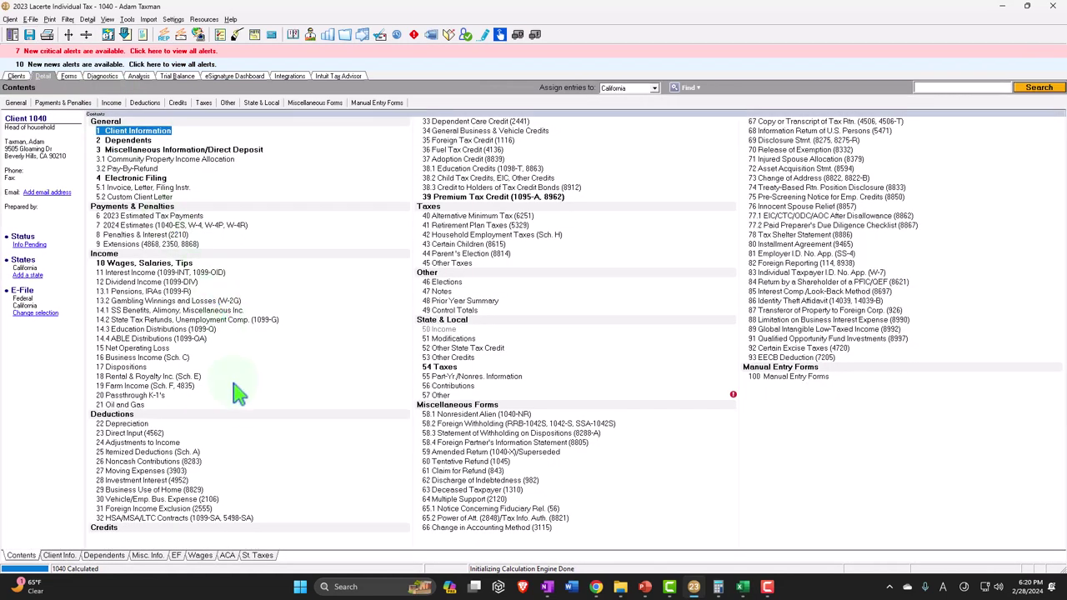
left_click(65, 554)
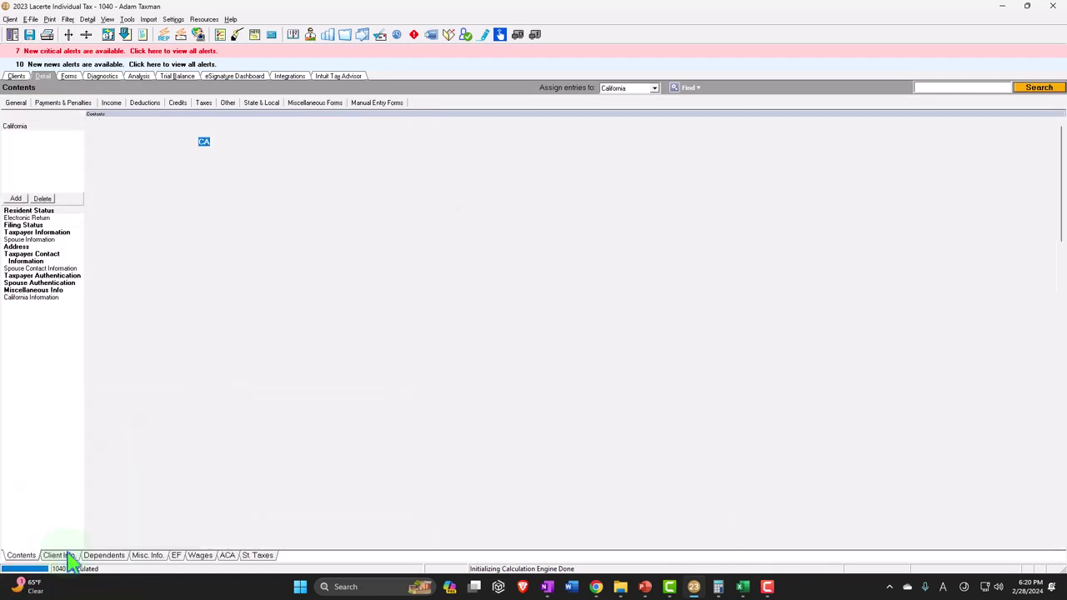
scroll(242, 417, "down", 3)
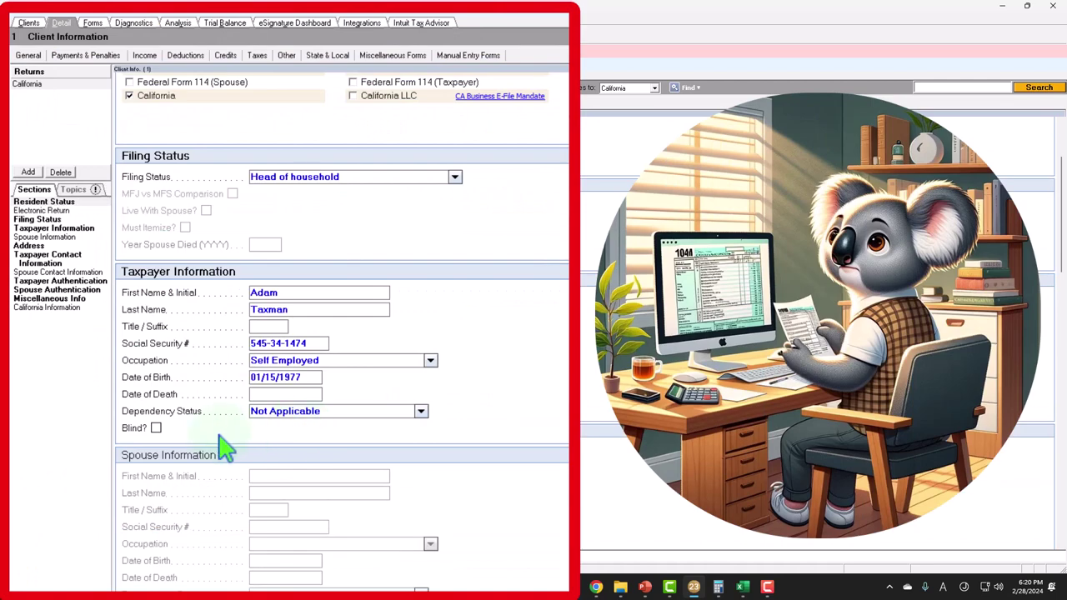
left_click(120, 408)
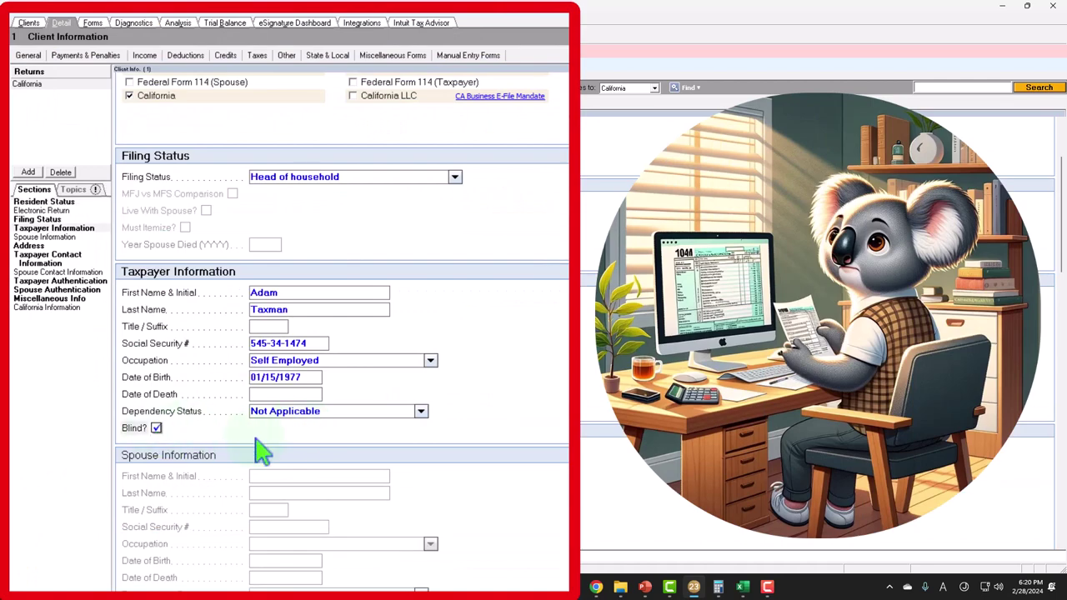
left_click(93, 22)
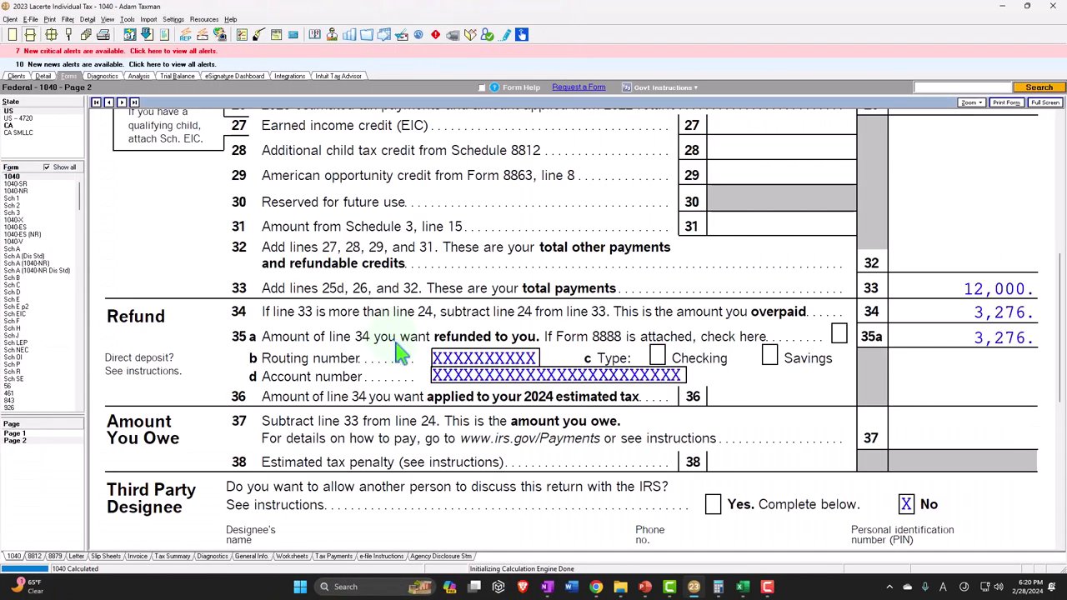
left_click(15, 433)
scroll(519, 370, "down", 3)
scroll(518, 370, "down", 5)
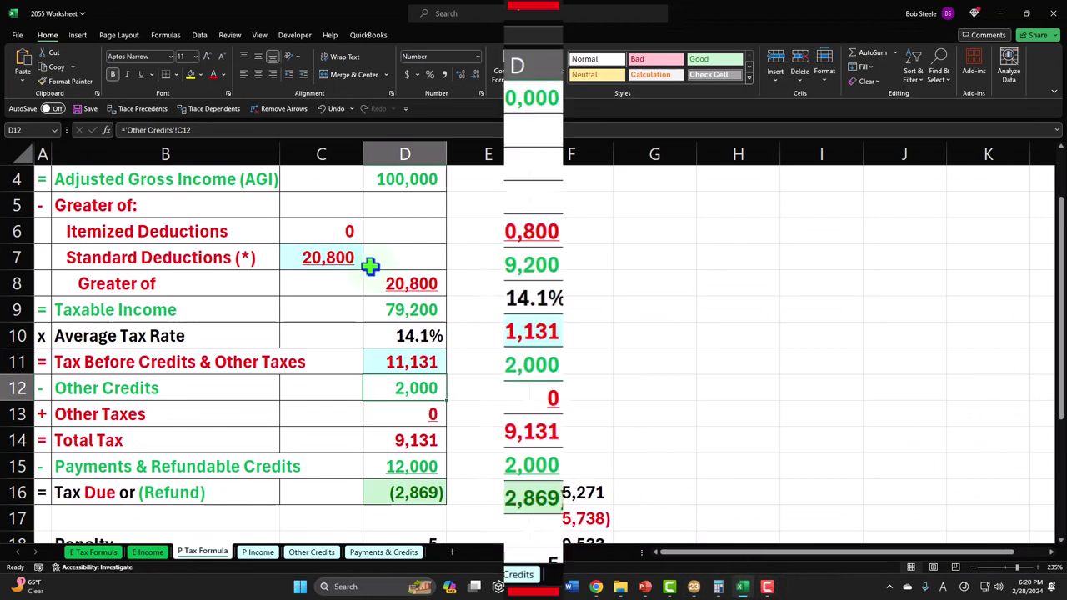
Step: In Excel, set Standard Deductions cell C7 to =D24+E25 and compare the taxable income with Form 1040 in Lacerte
left_click(350, 258)
type("=D24+")
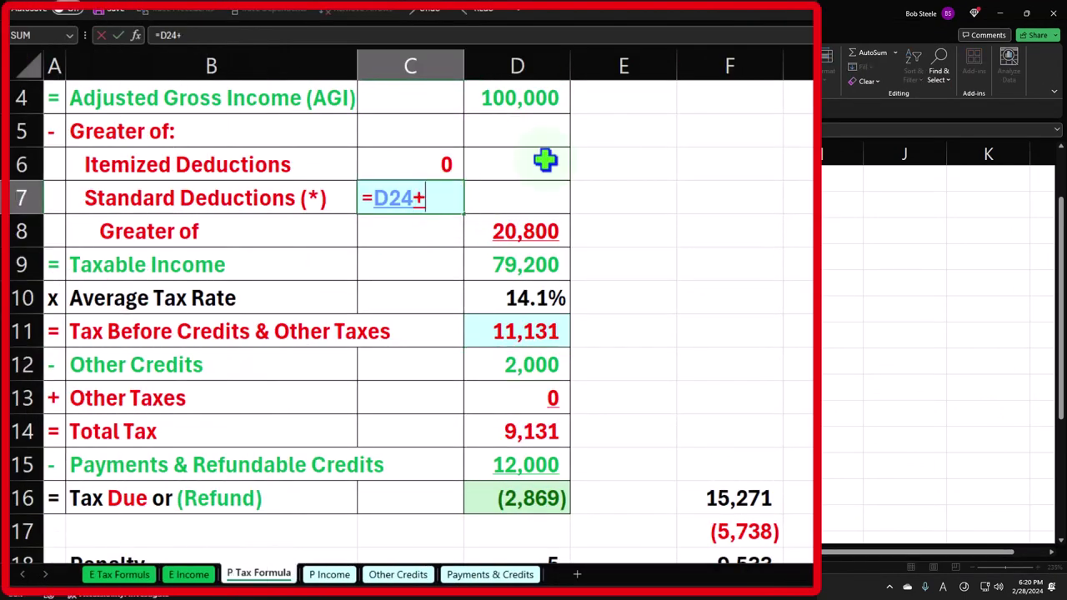
scroll(688, 275, "down", 4)
left_click(644, 296)
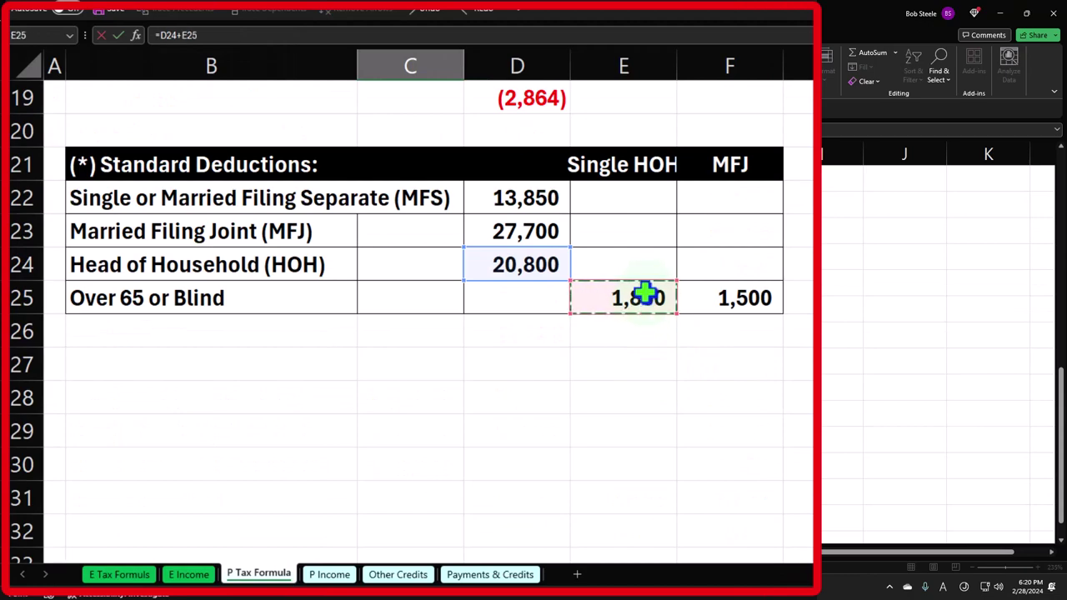
key("Return")
scroll(638, 289, "up", 2)
left_click(428, 261)
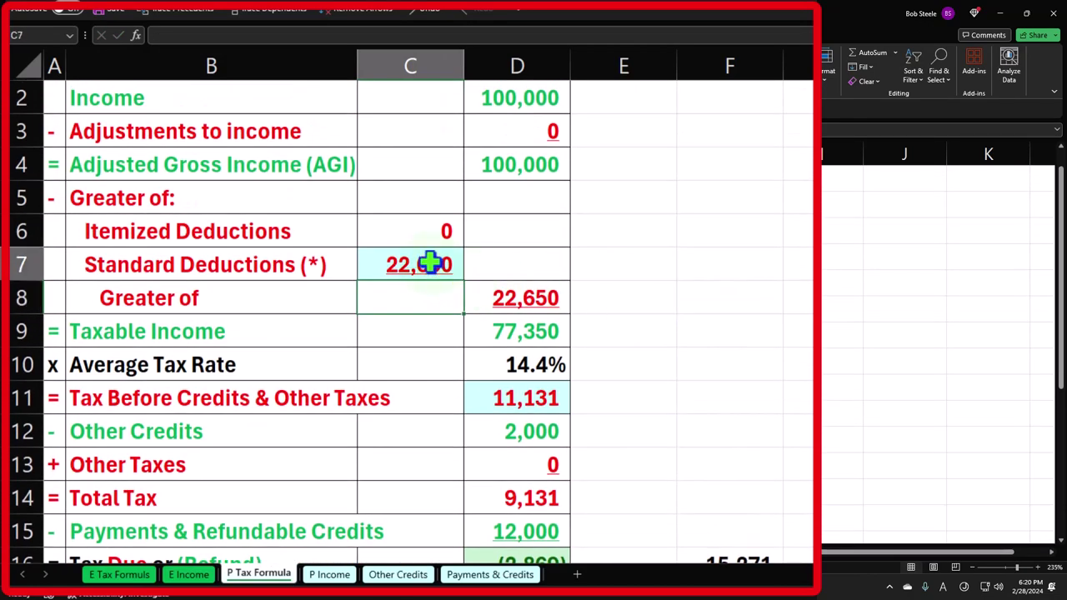
left_click(555, 328)
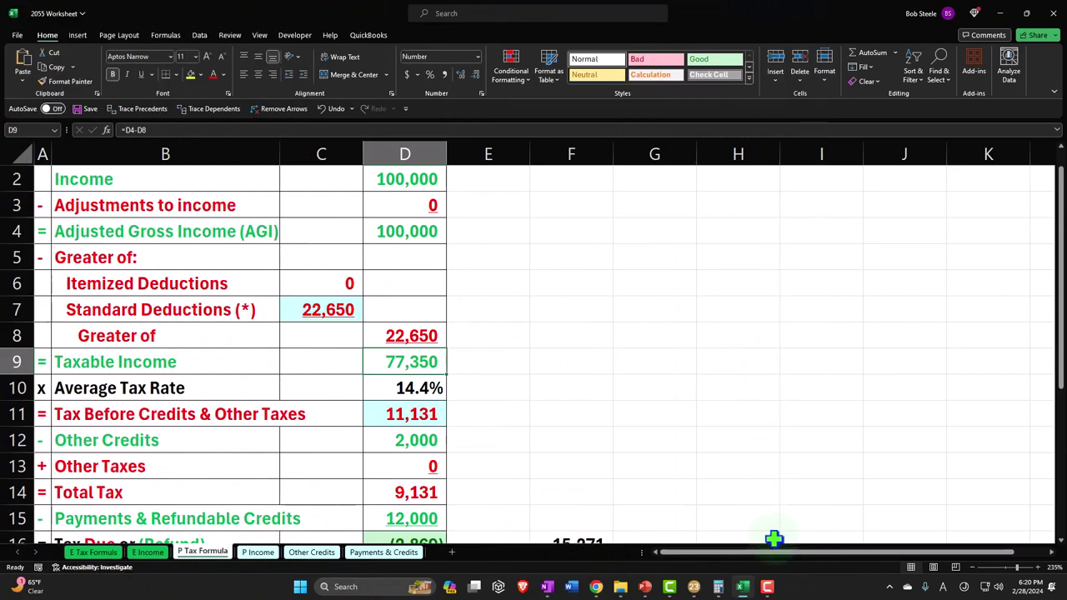
left_click(743, 586)
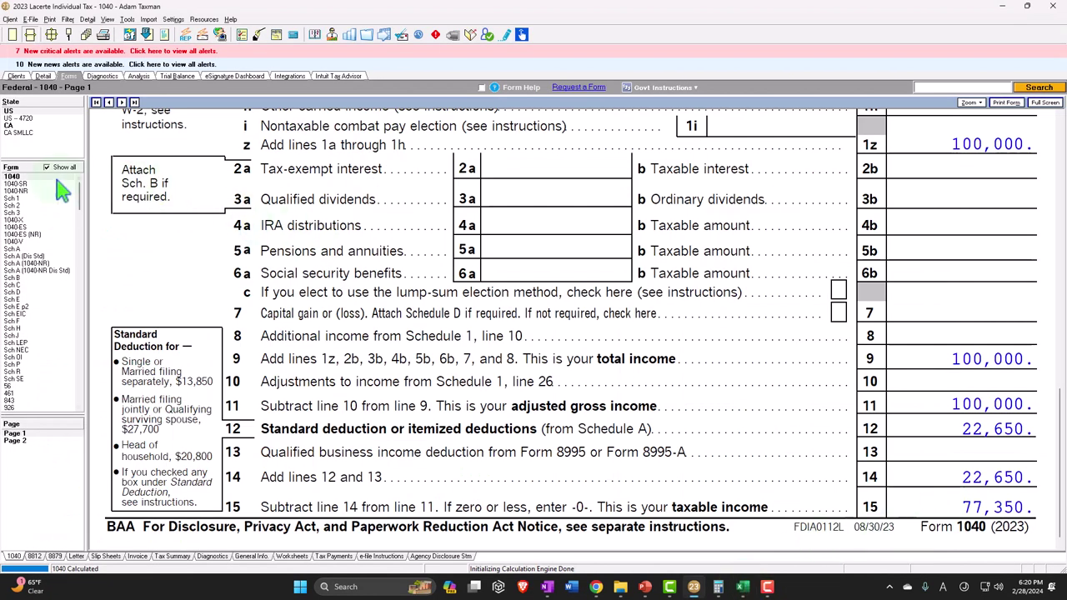
Step: Examine the Standard Deduction Chart on Form 1040-SR page 4, and return to Form 1040 page 1
left_click(25, 184)
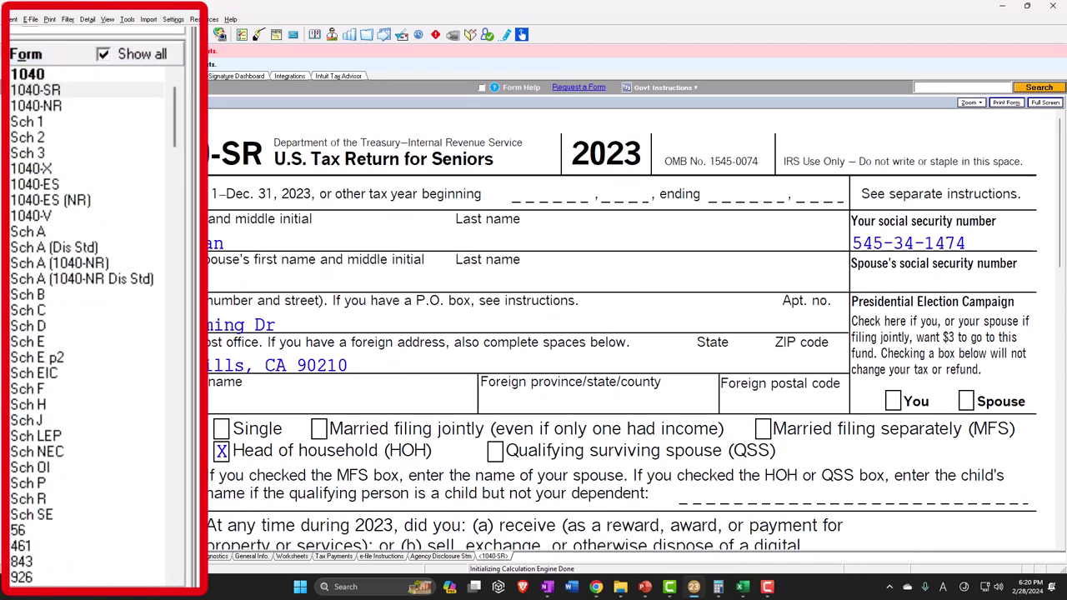
left_click(50, 455)
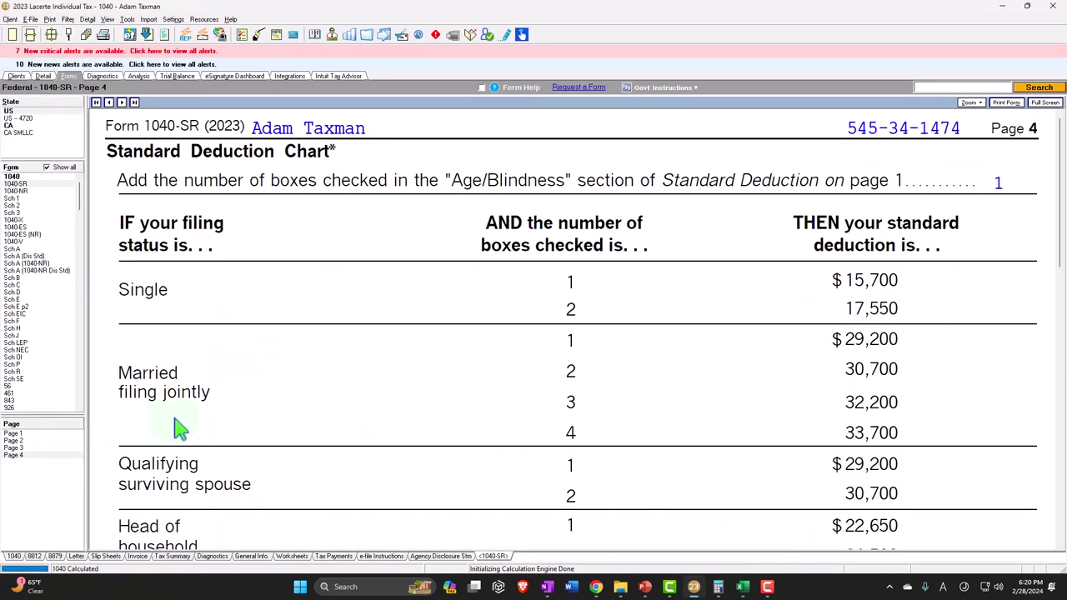
scroll(399, 348, "down", 2)
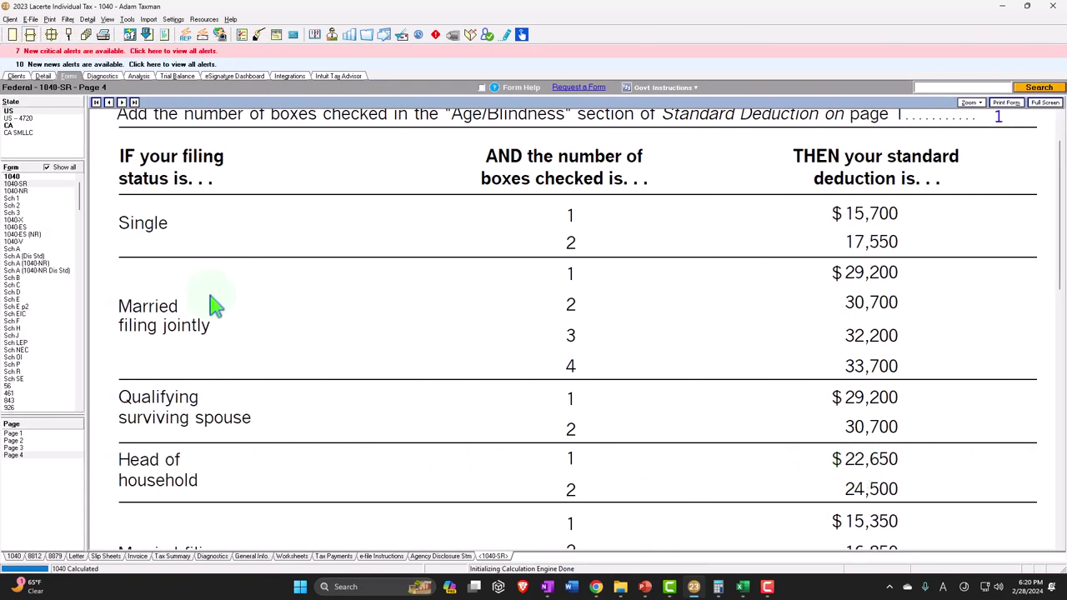
left_click(38, 178)
left_click(17, 433)
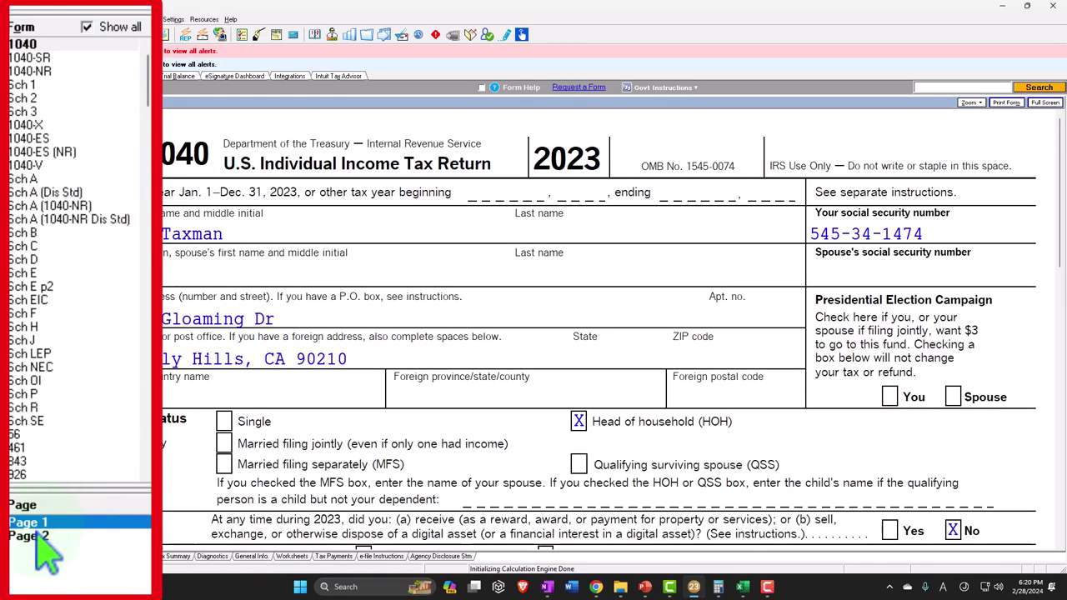
Step: View the tax on Form 1040 page 2, and set Tax Before Credits & Other Taxes in Excel cell D11 to 10,724
left_click(14, 441)
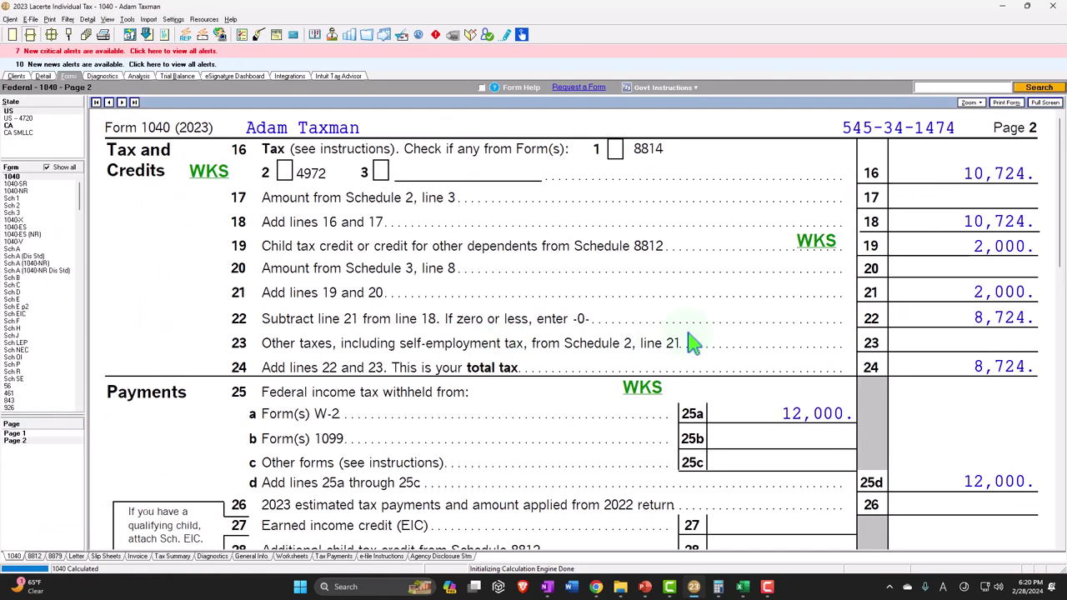
left_click(742, 586)
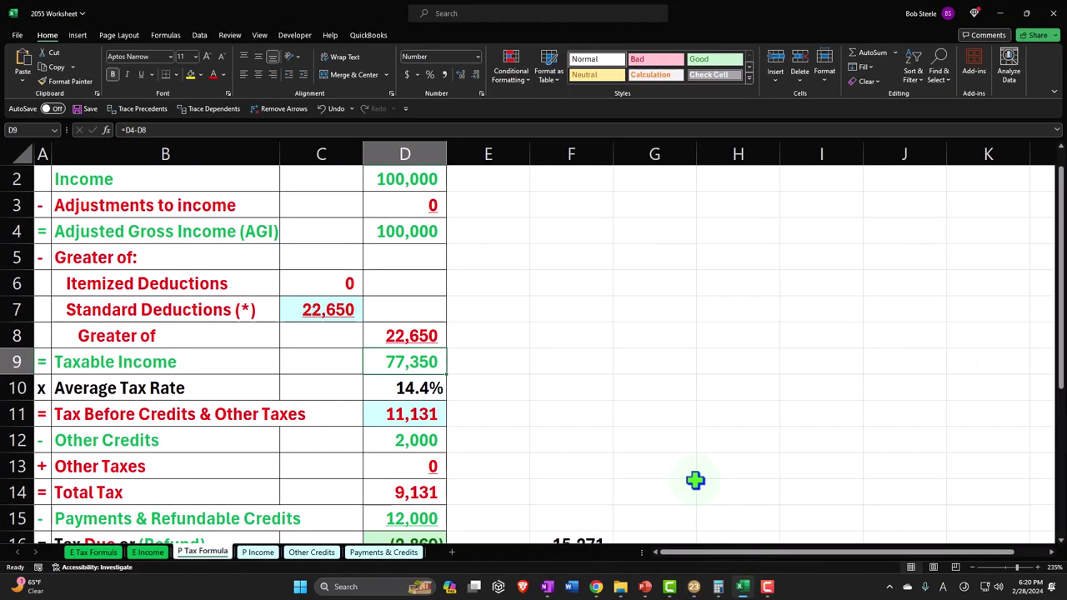
type("10")
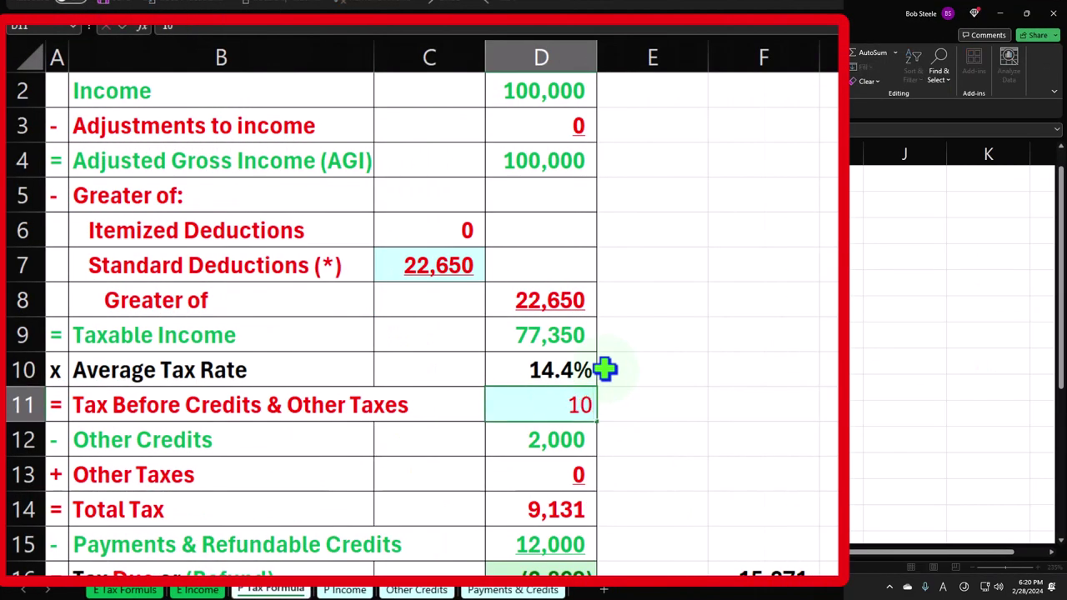
type(",724")
key("Return")
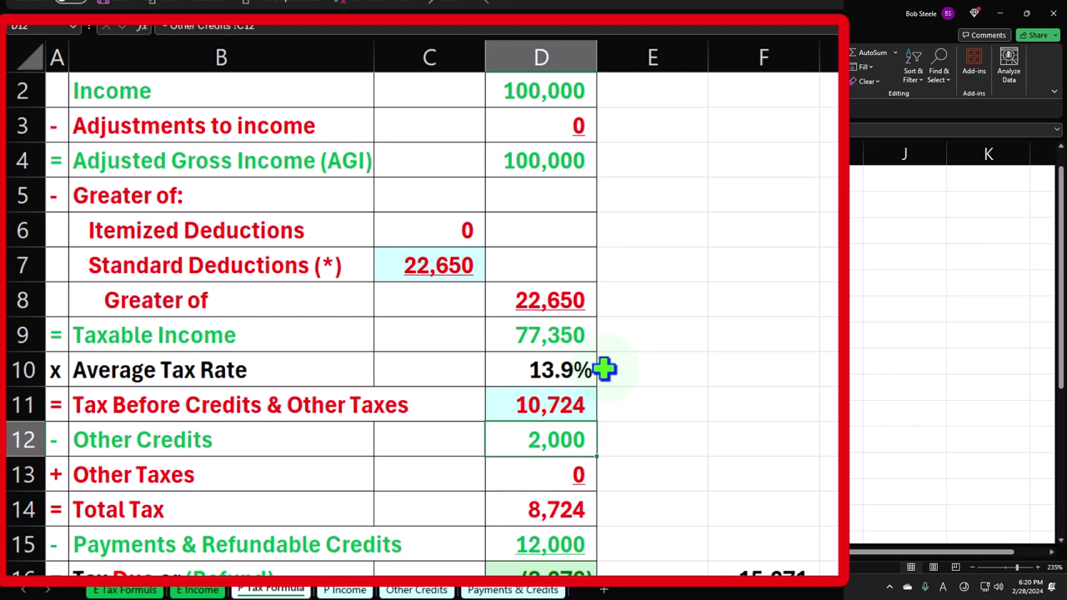
Step: Compare the refund in Excel with Form 1040 page 2 in Lacerte, and review the Age/Blindness section on page 1
scroll(606, 371, "down", 1)
left_click(586, 474)
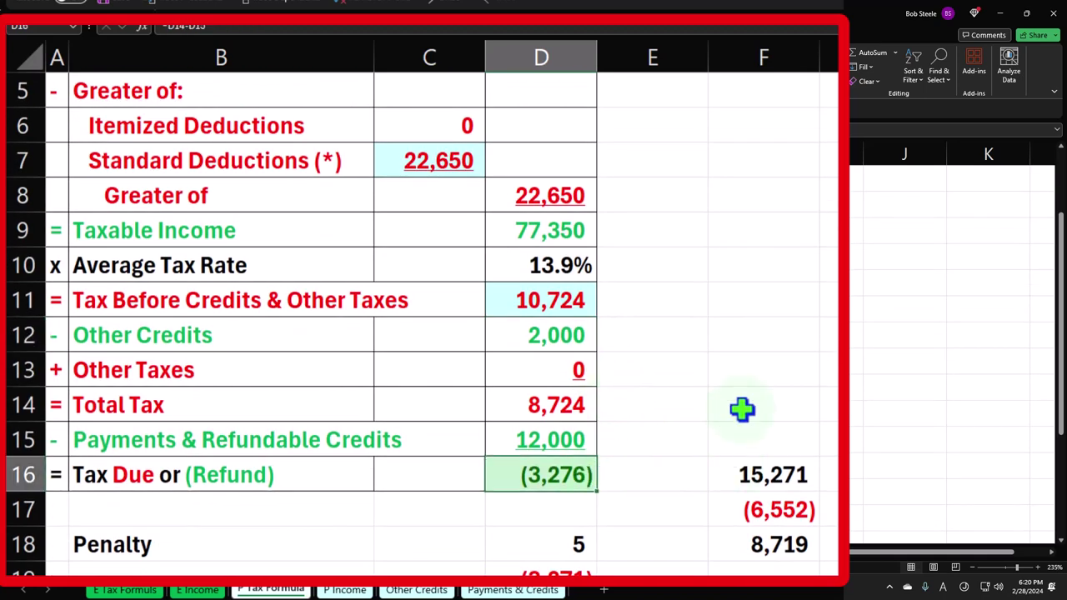
key("alt+Tab")
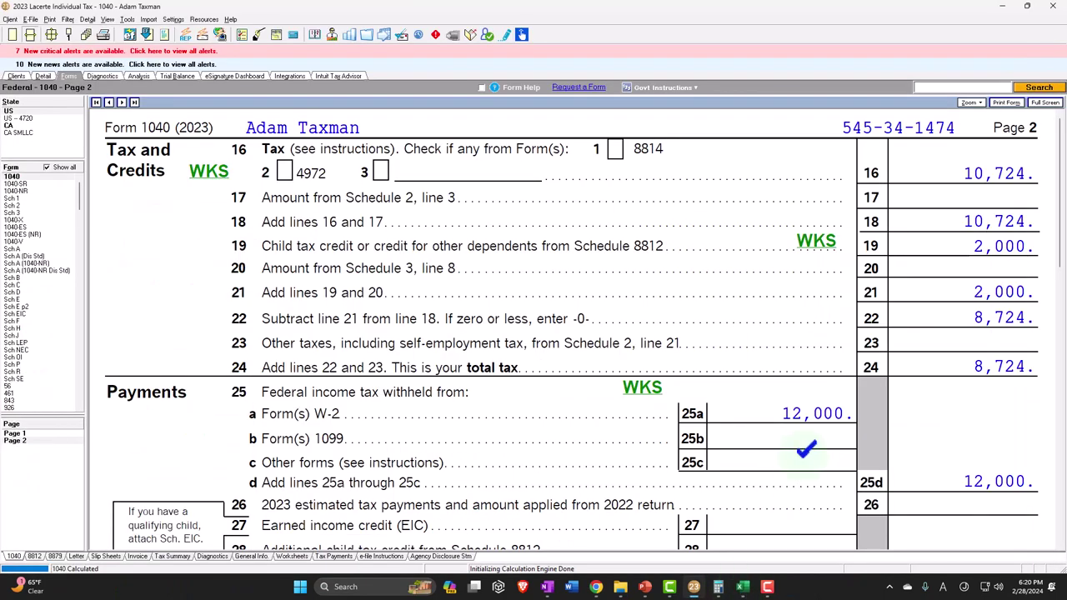
scroll(805, 450, "down", 3)
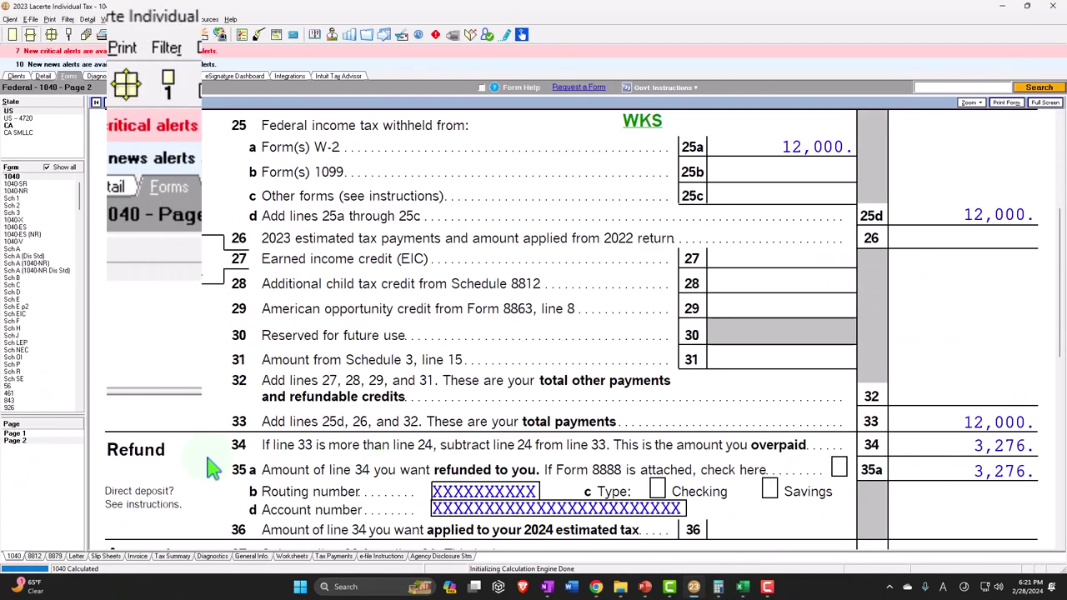
left_click(17, 434)
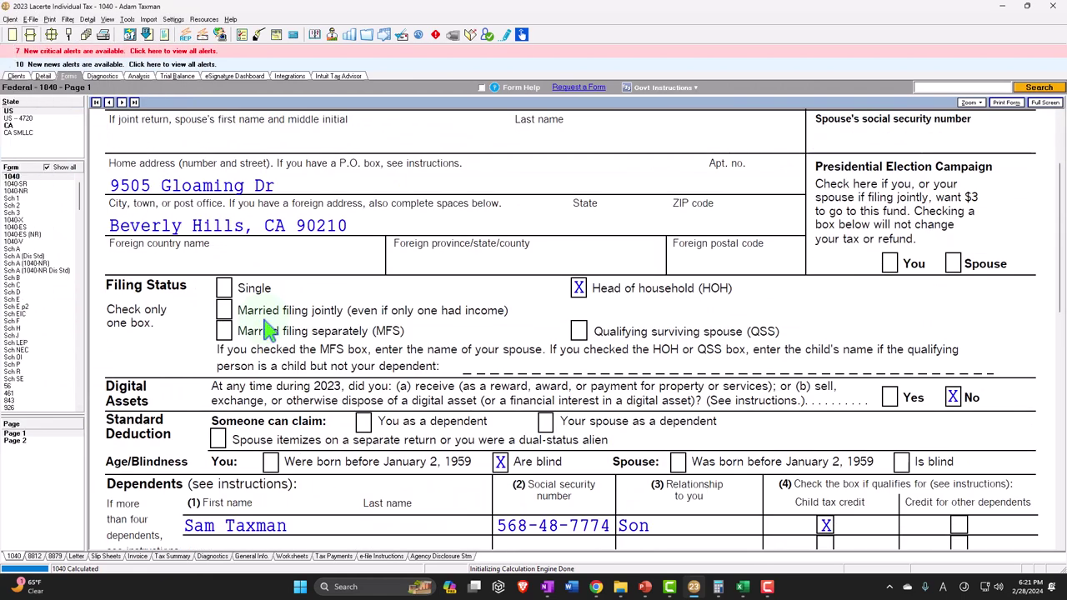
scroll(267, 331, "down", 1)
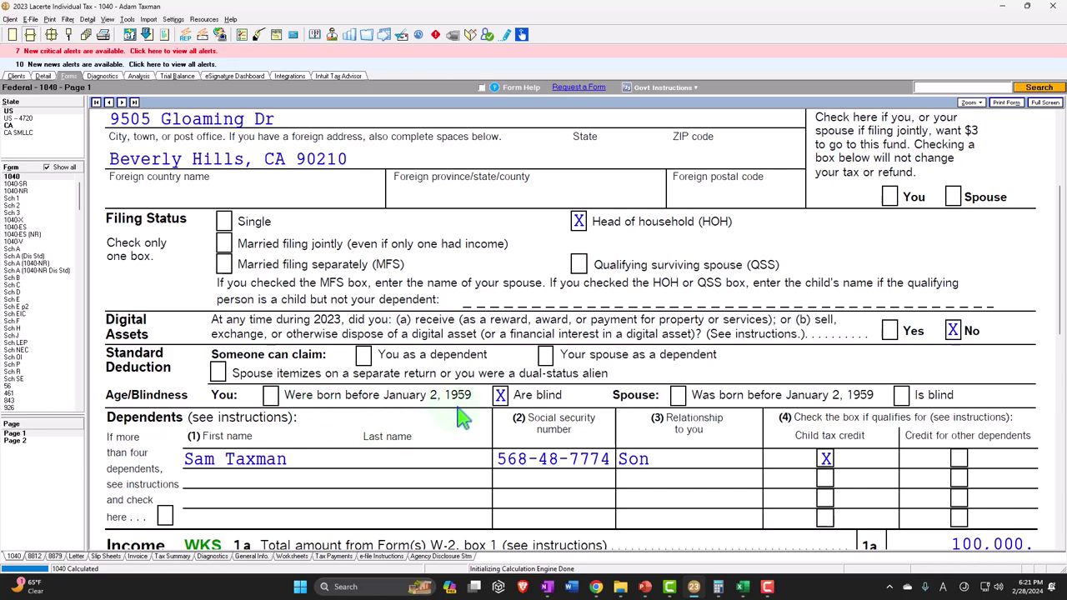
Step: Change the taxpayer's date of birth to one before January 2, 1959, and review the standard deduction on Form 1040 page 1
left_click(45, 76)
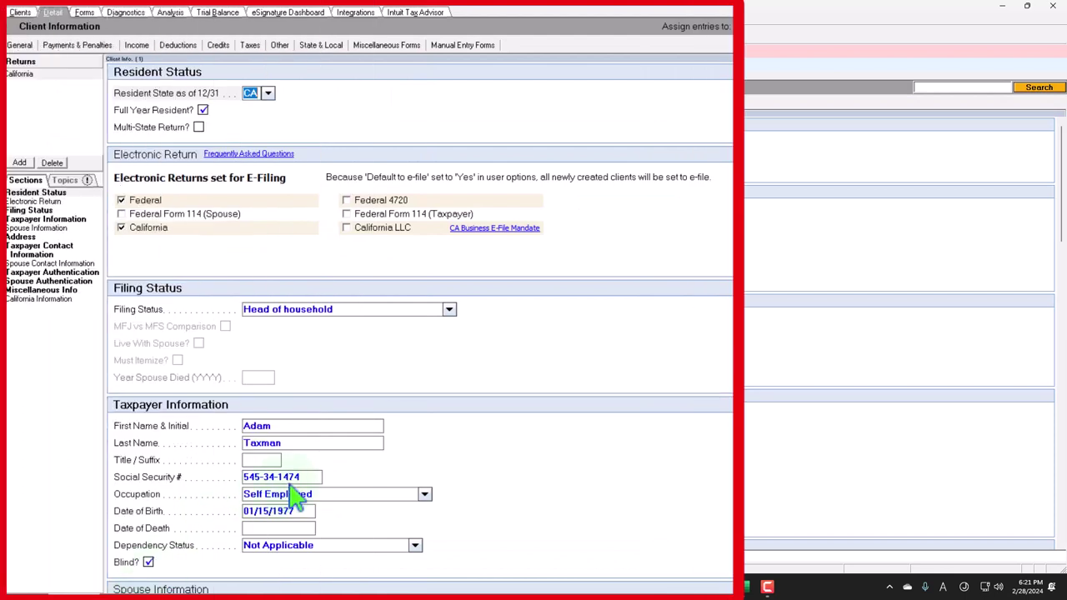
left_click(294, 513)
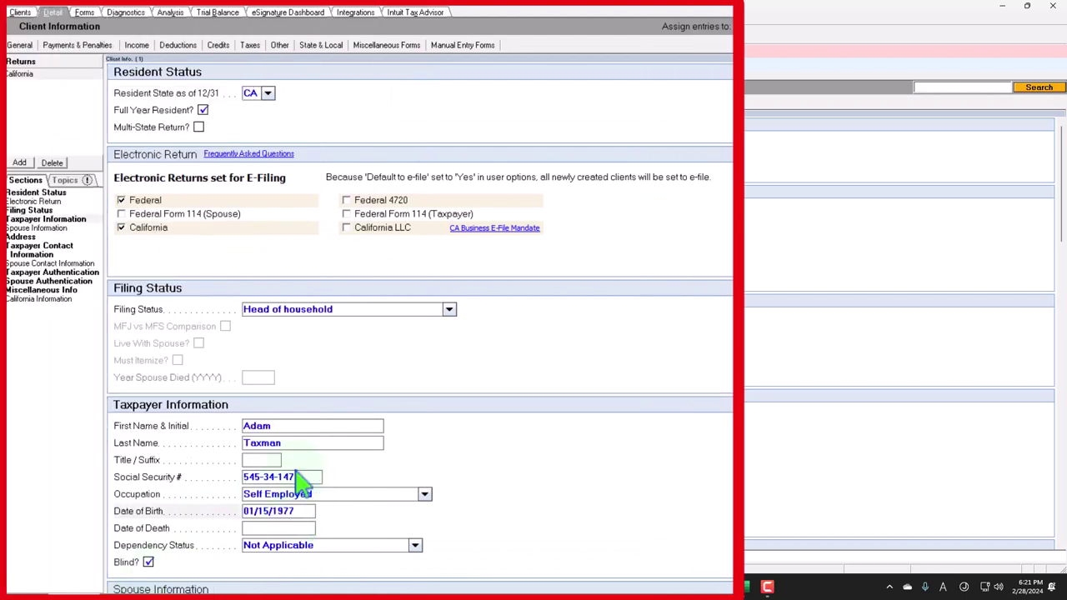
key("Tab")
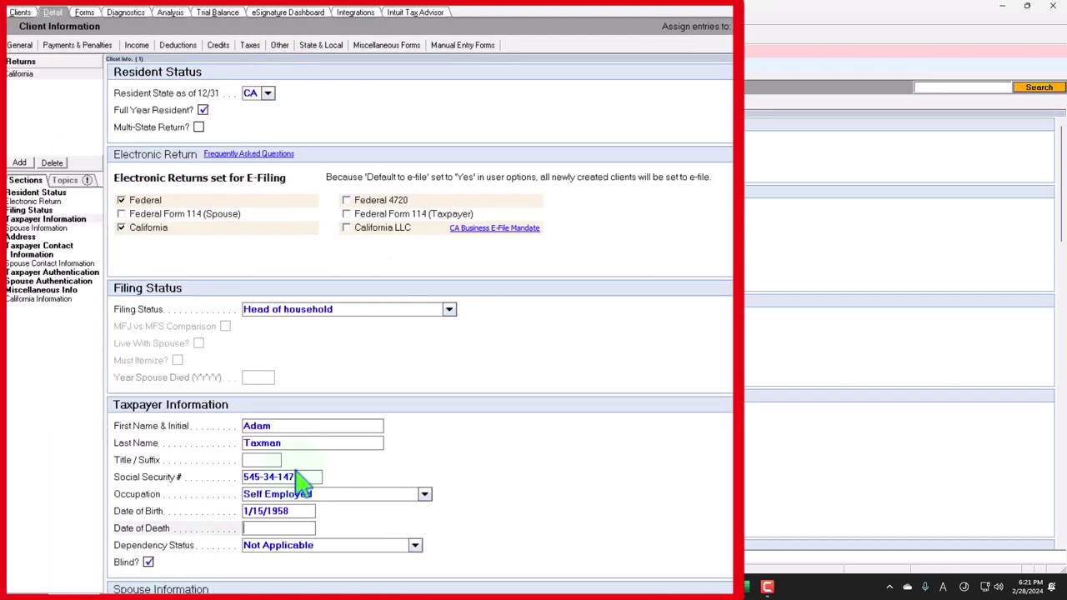
left_click(83, 17)
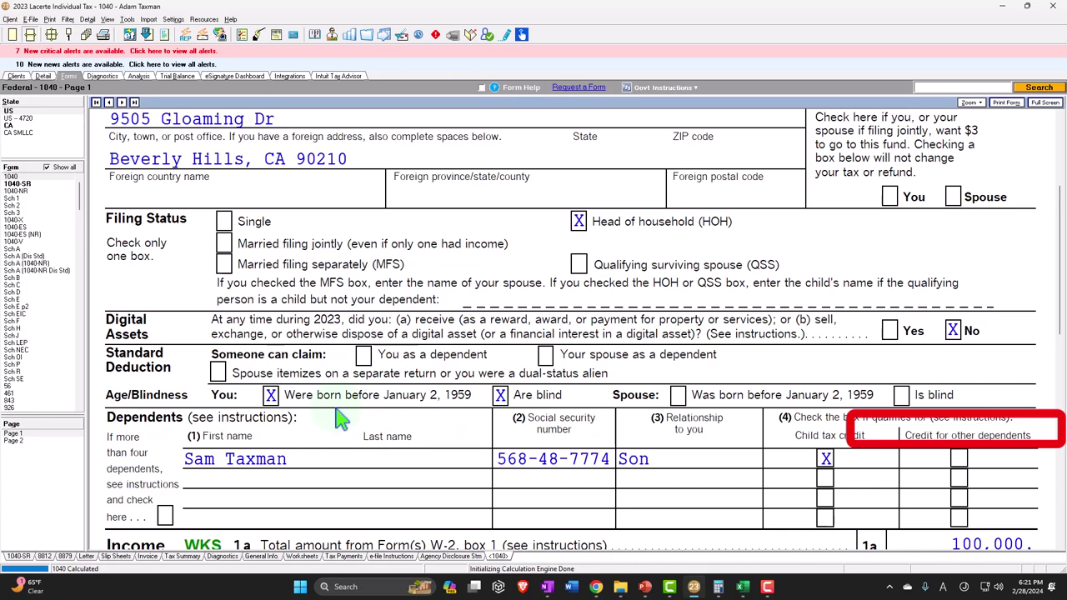
scroll(342, 421, "down", 10)
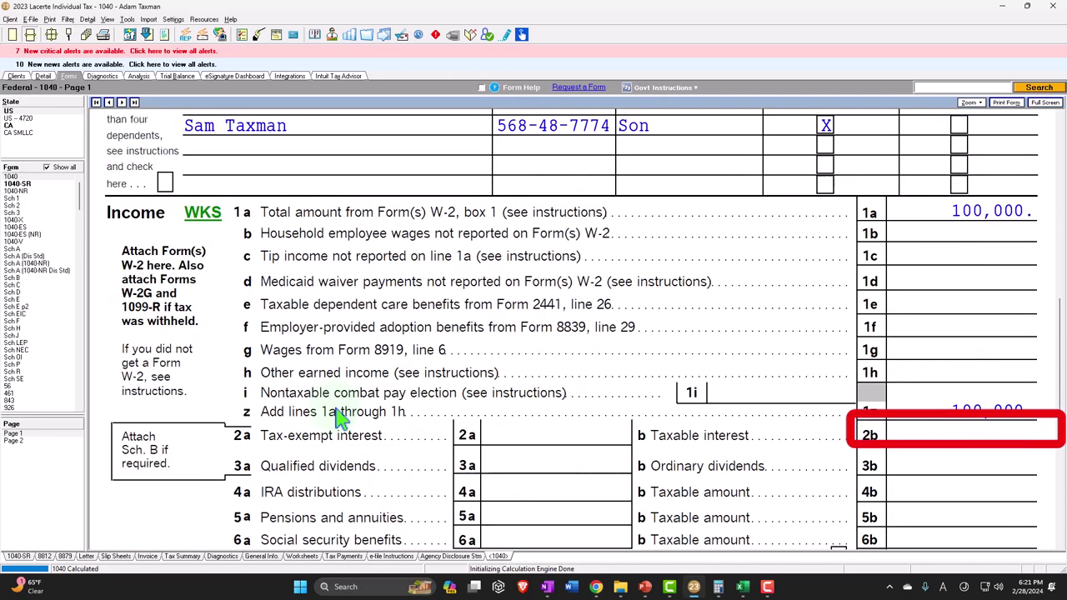
scroll(342, 421, "down", 3)
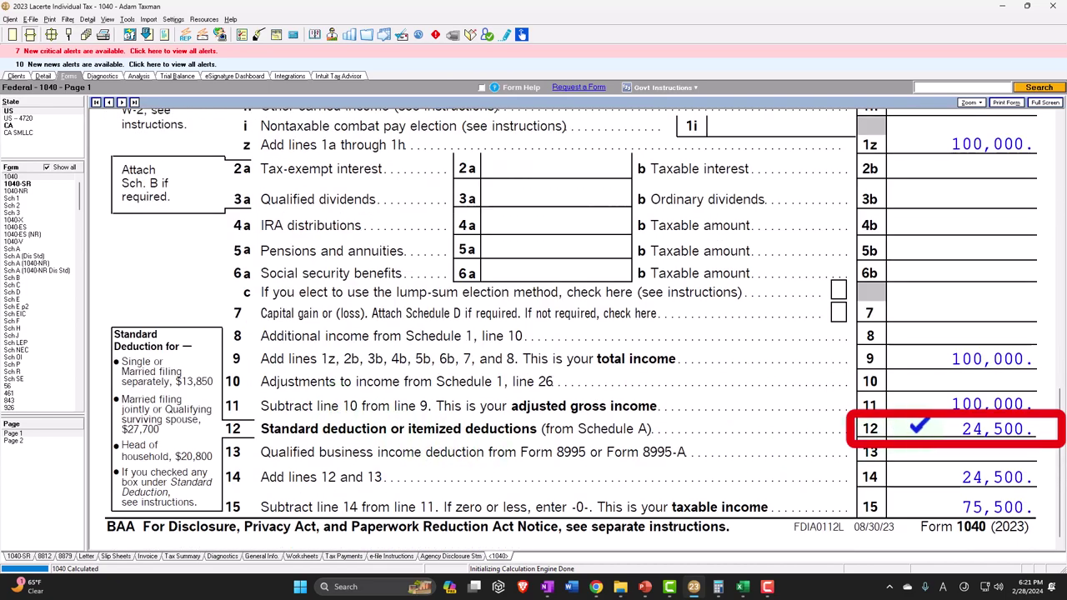
Step: In Excel, extend the Standard Deductions formula in C7 to =D24+E25+E25 and check the taxable income
left_click(741, 587)
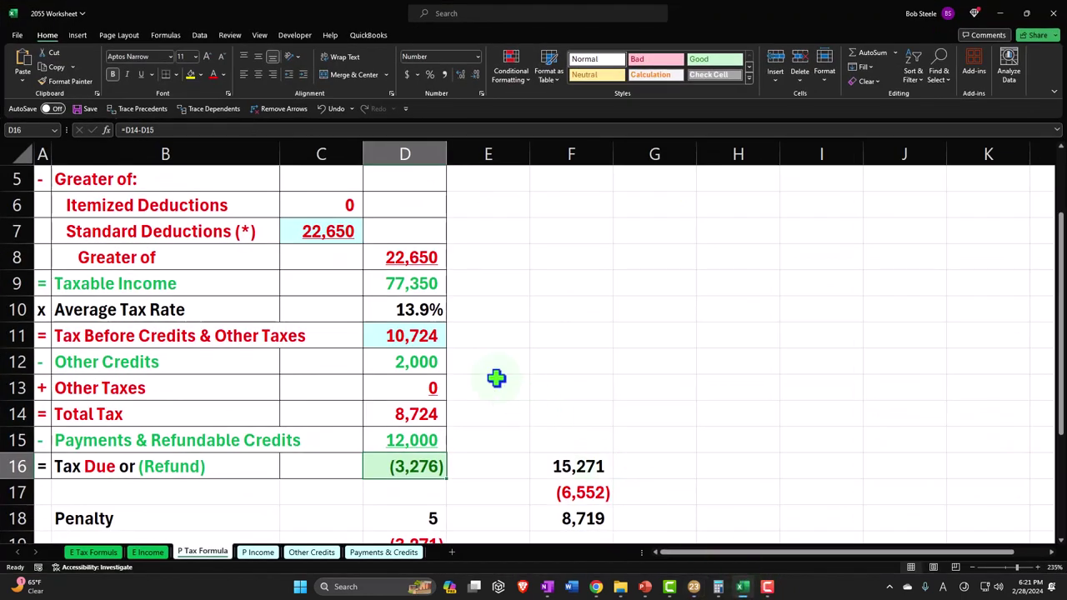
double_click(441, 159)
key("Escape")
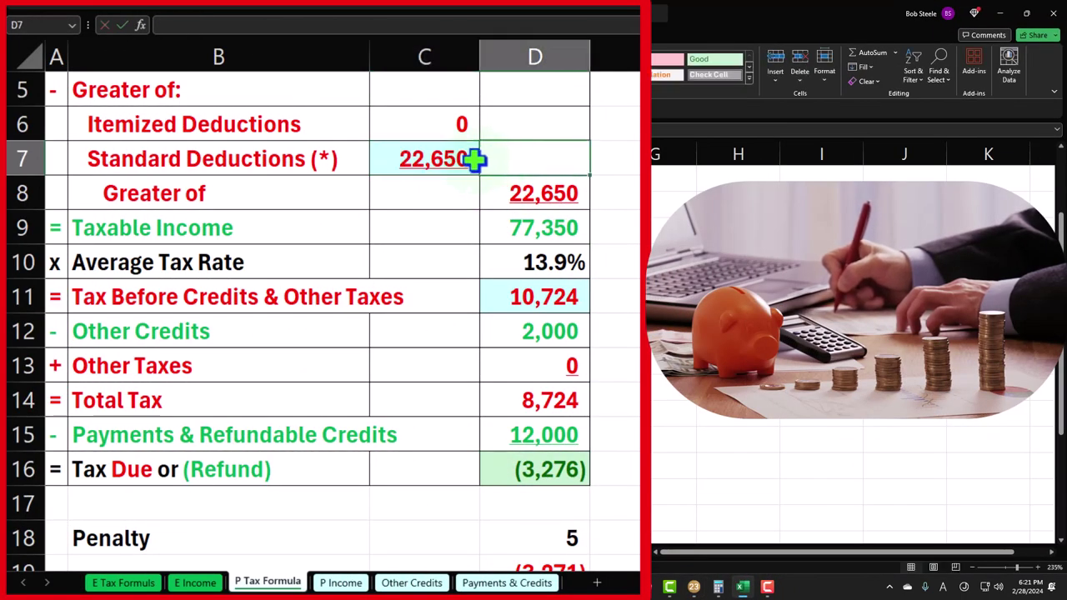
double_click(463, 158)
type("+")
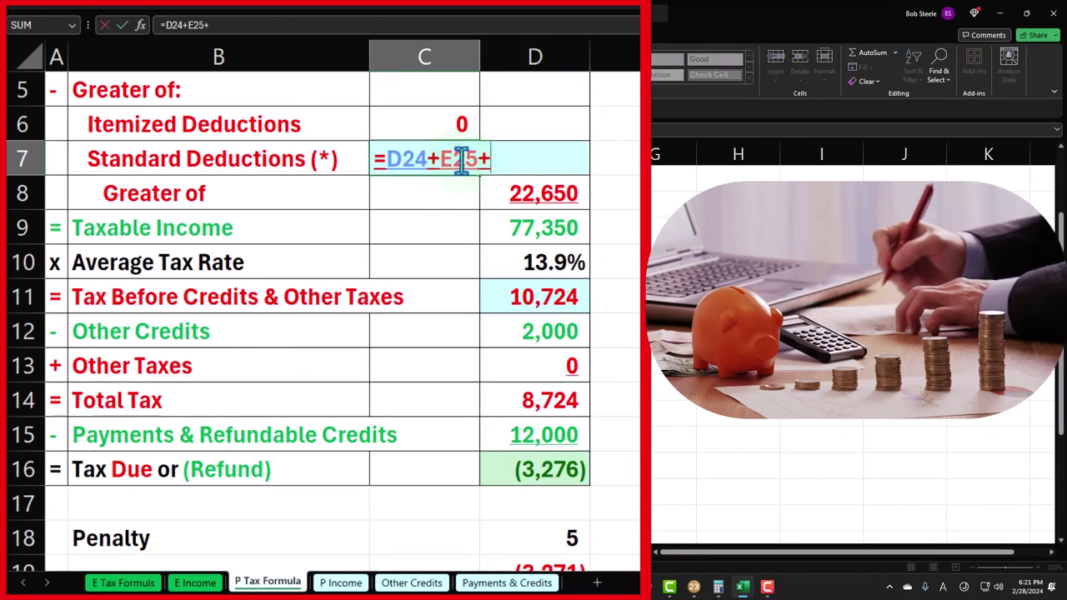
scroll(469, 206, "down", 2)
scroll(475, 218, "down", 2)
left_click(634, 354)
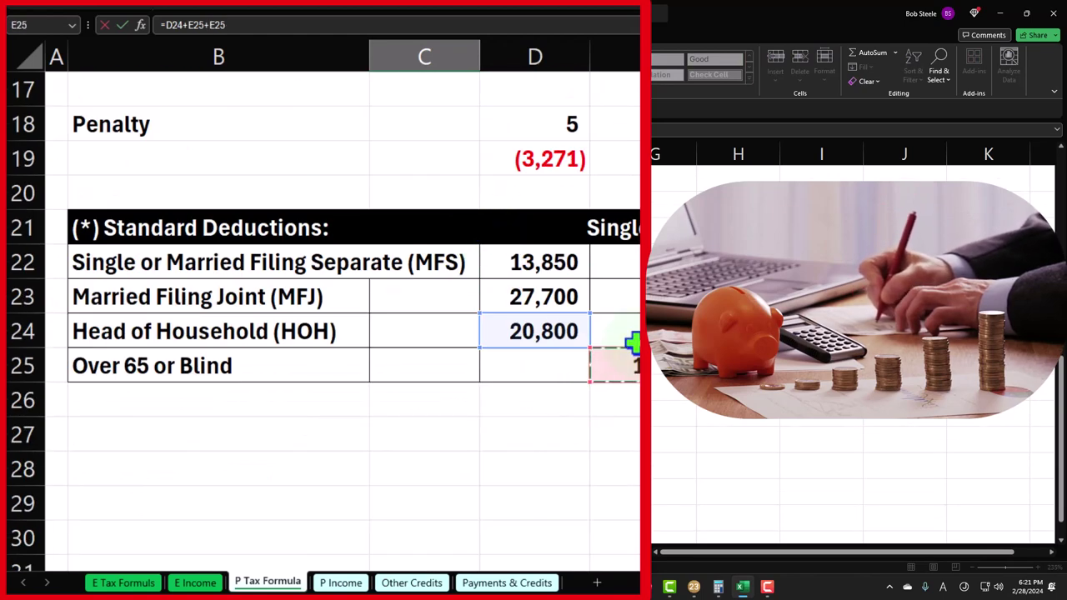
key("Return")
scroll(629, 338, "up", 2)
left_click(434, 265)
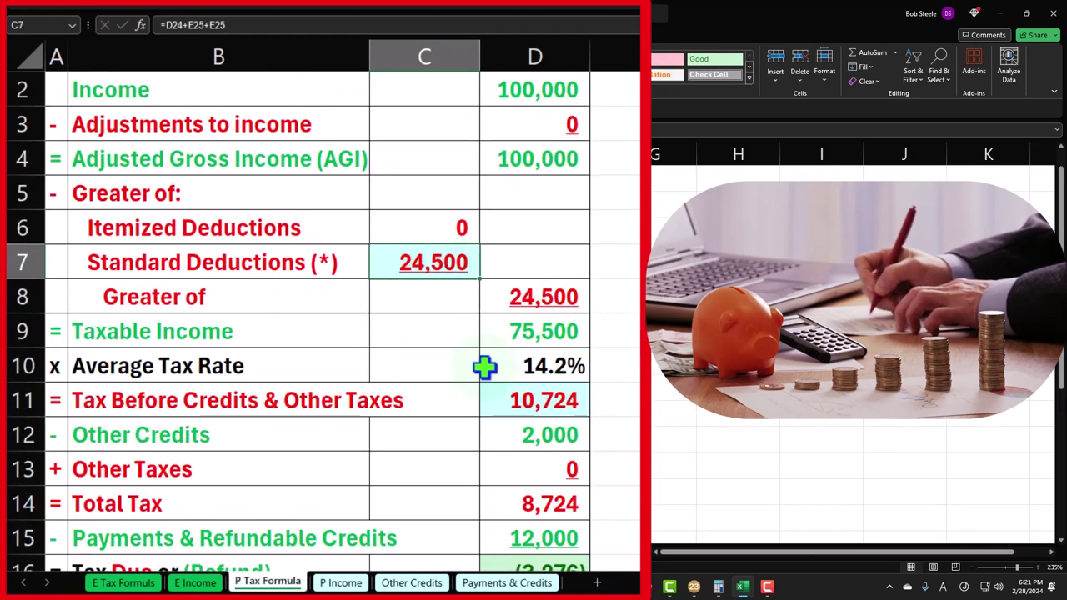
left_click(552, 329)
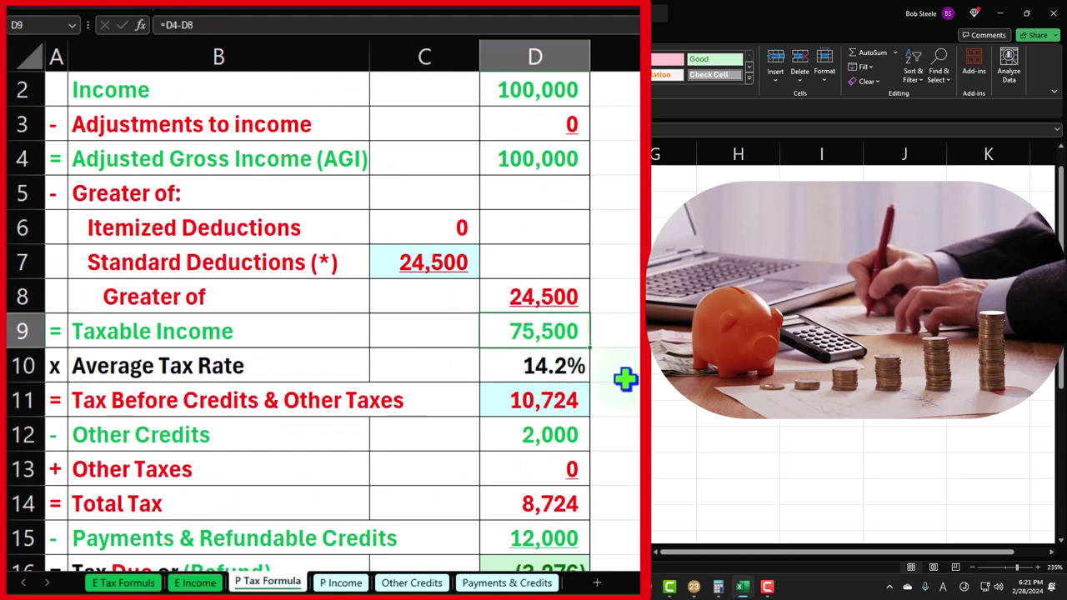
Step: Check taxable income and tax on Form 1040 in Lacerte, and set Excel cell D11 to 10,317
left_click(694, 586)
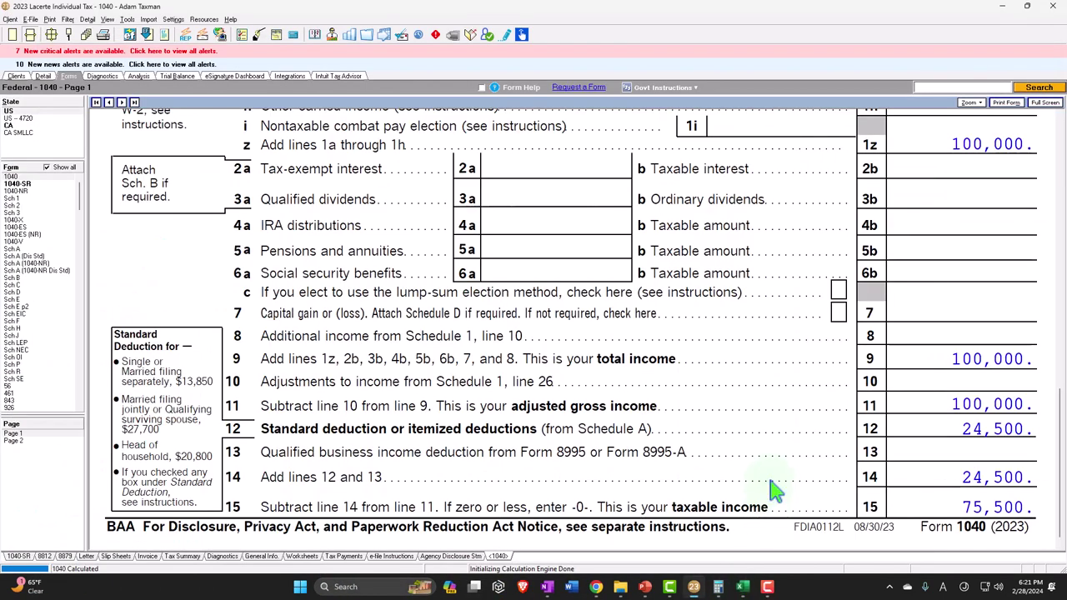
left_click(13, 440)
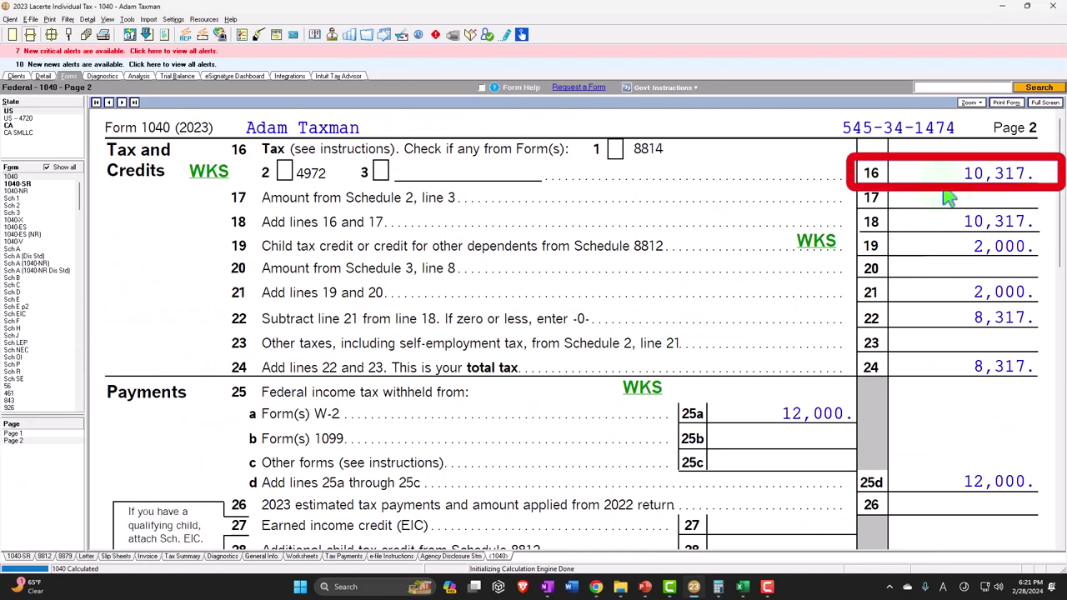
left_click(742, 587)
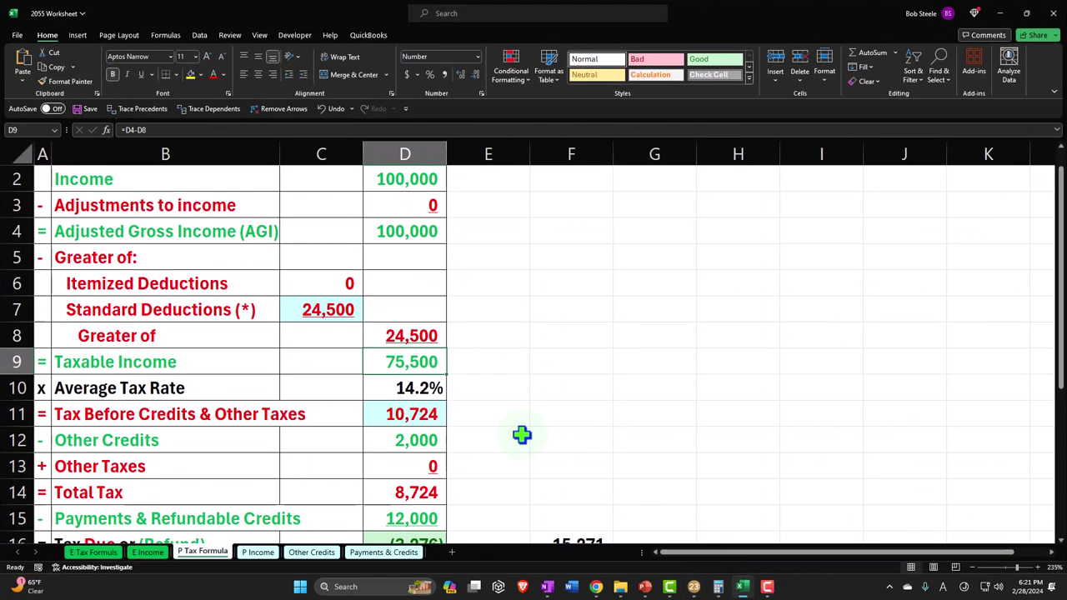
type("10,317")
key("Return")
scroll(794, 370, "down", 1)
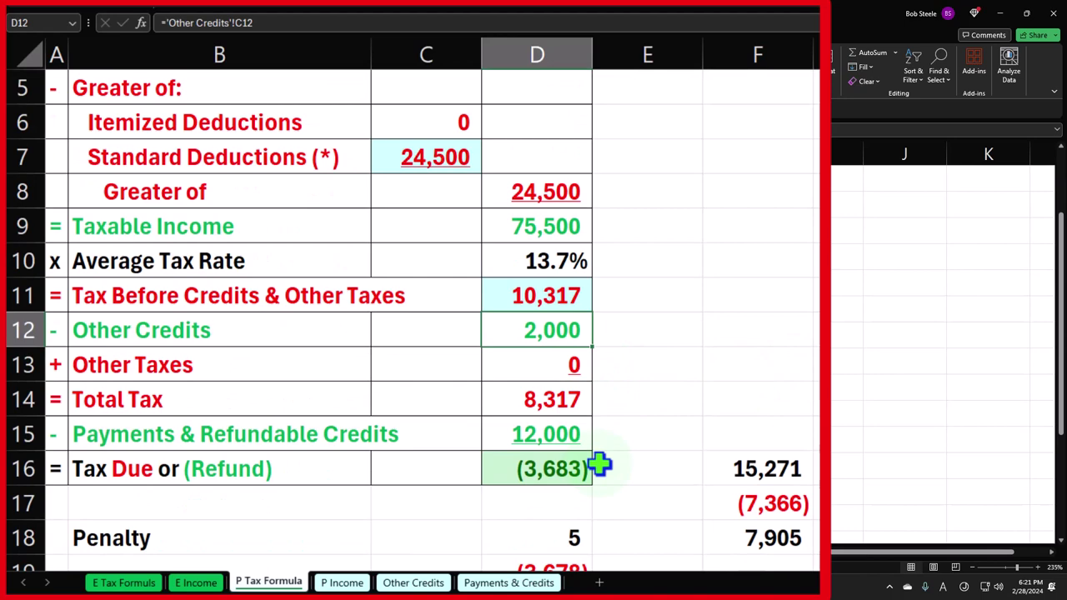
Step: Compare the Excel refund with the overpaid amount on Form 1040 page 2 in Lacerte, and return to page 1
left_click(669, 586)
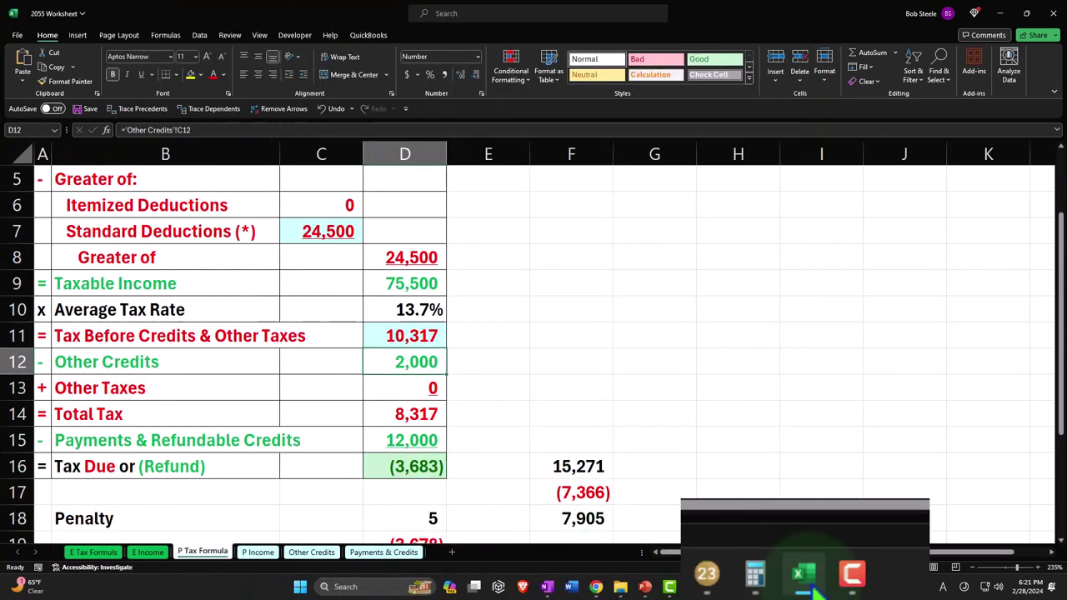
left_click(815, 585)
scroll(767, 475, "down", 5)
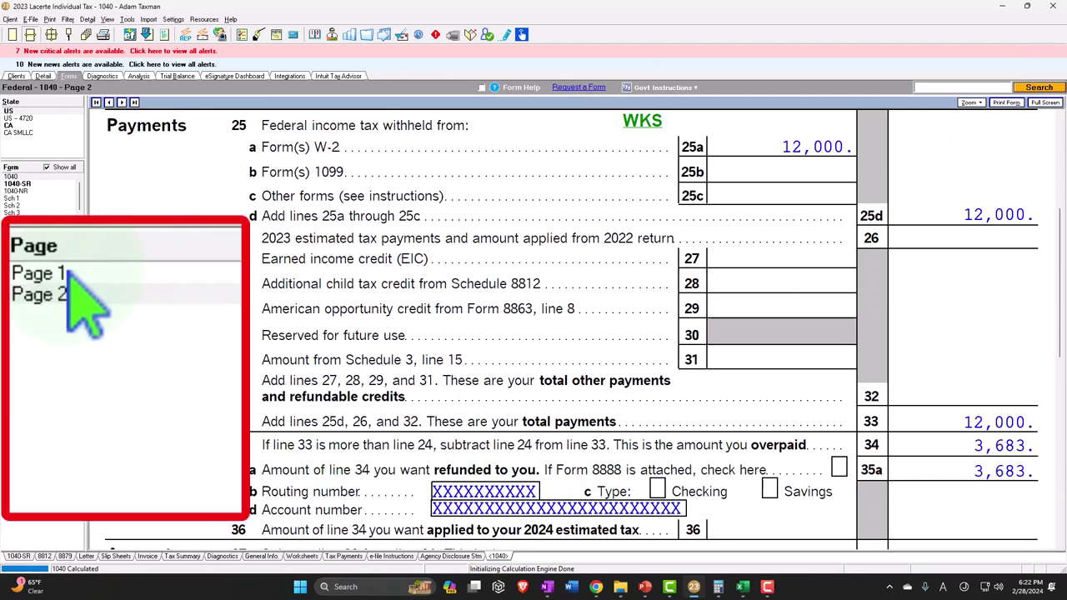
left_click(15, 433)
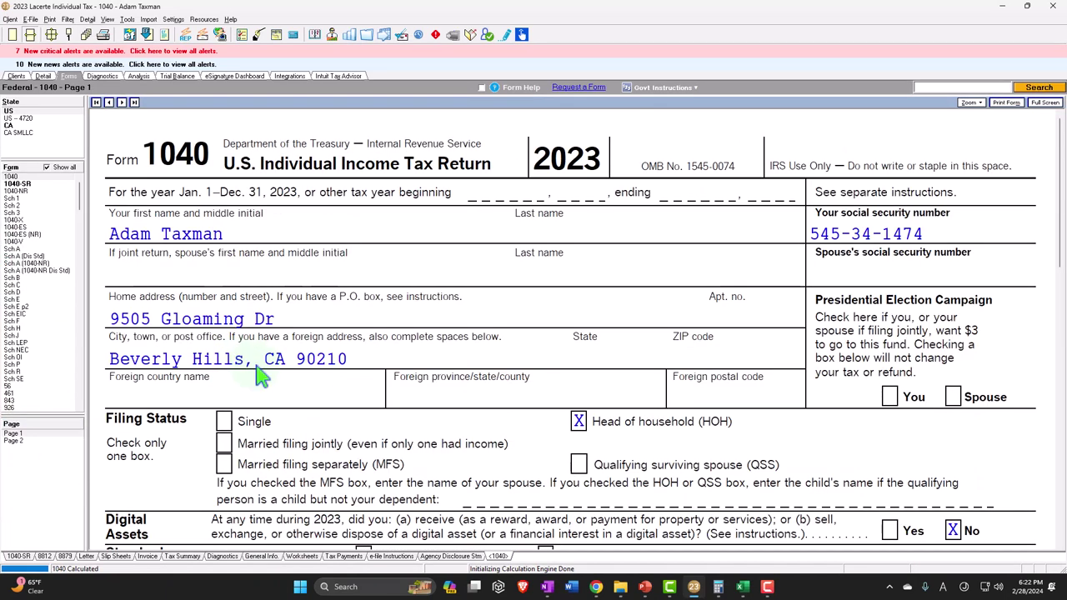
Step: In the client information, clear the taxpayer's Blind option and change the date of birth to one under age 65
left_click(42, 76)
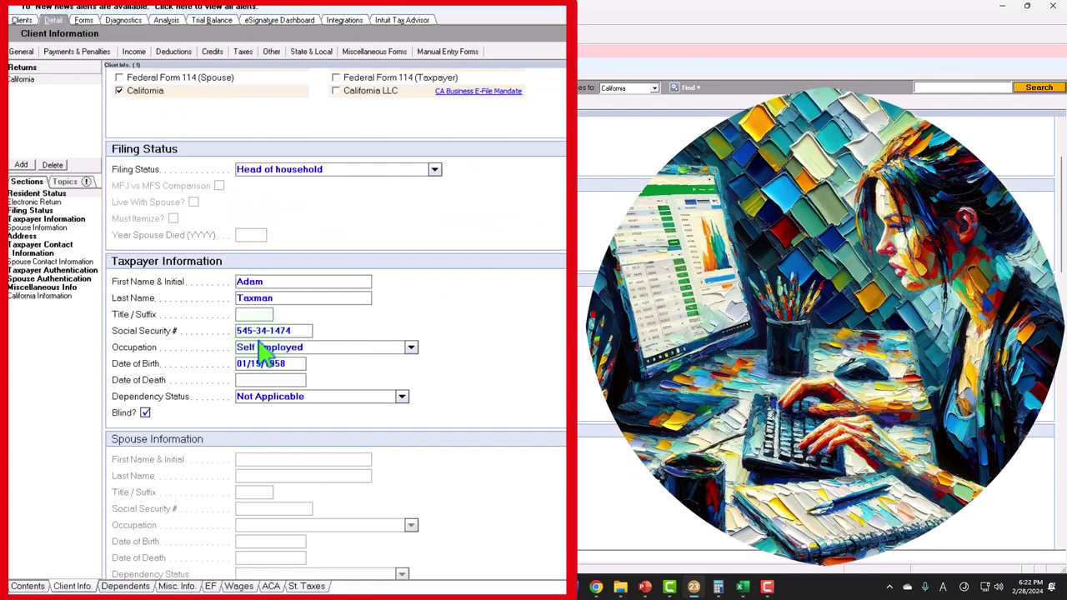
scroll(261, 355, "down", 5)
scroll(261, 354, "up", 5)
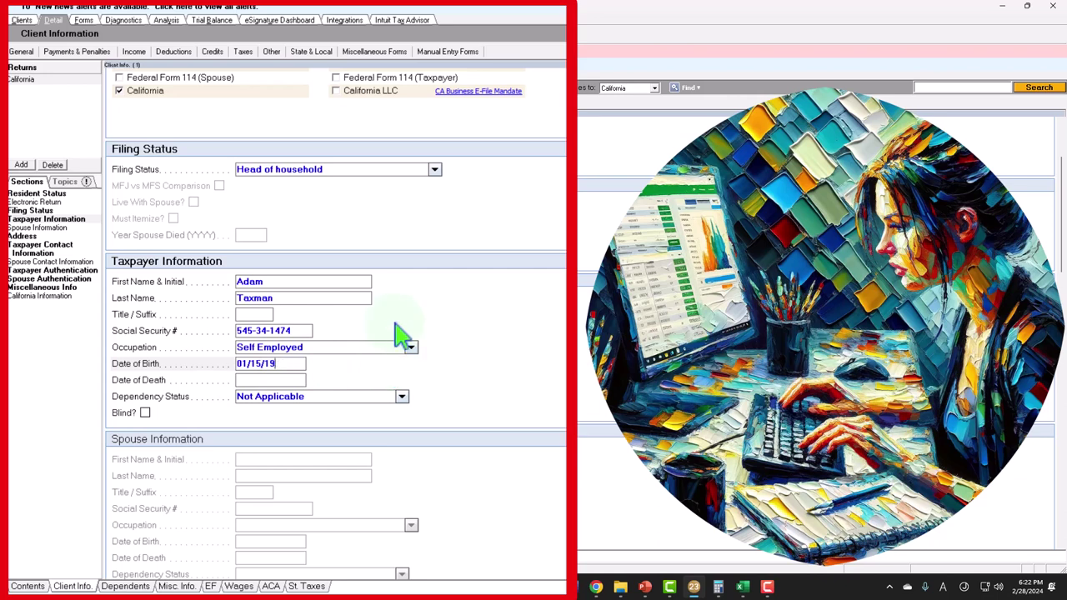
key("Tab")
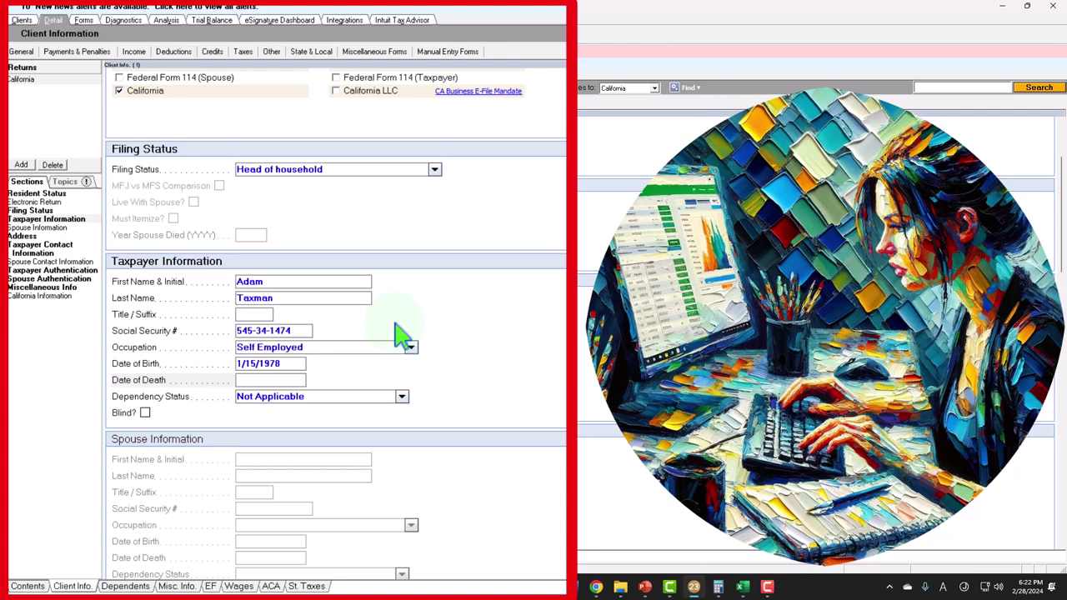
Step: Delete the son's record from the dependent information and confirm the deletion
left_click(127, 586)
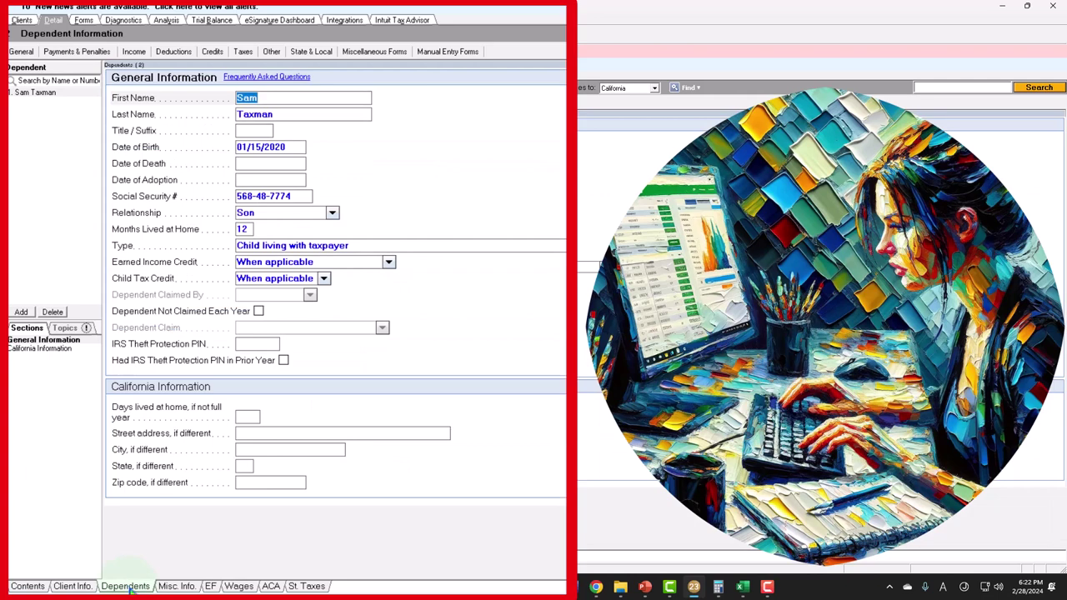
left_click(52, 312)
left_click(512, 307)
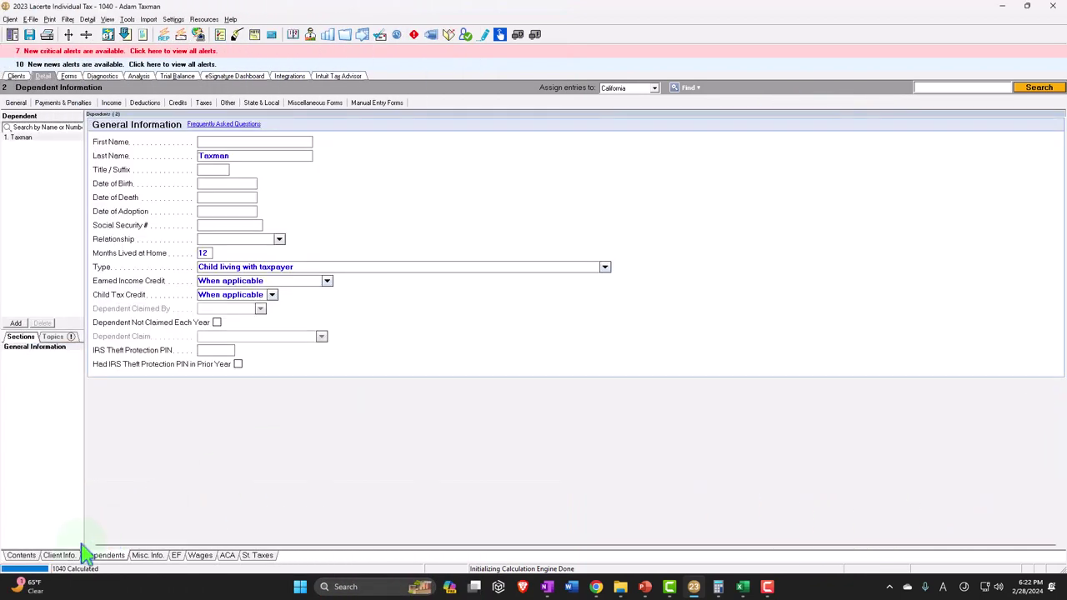
Step: Set the filing status to Married filing jointly in the client information
left_click(72, 557)
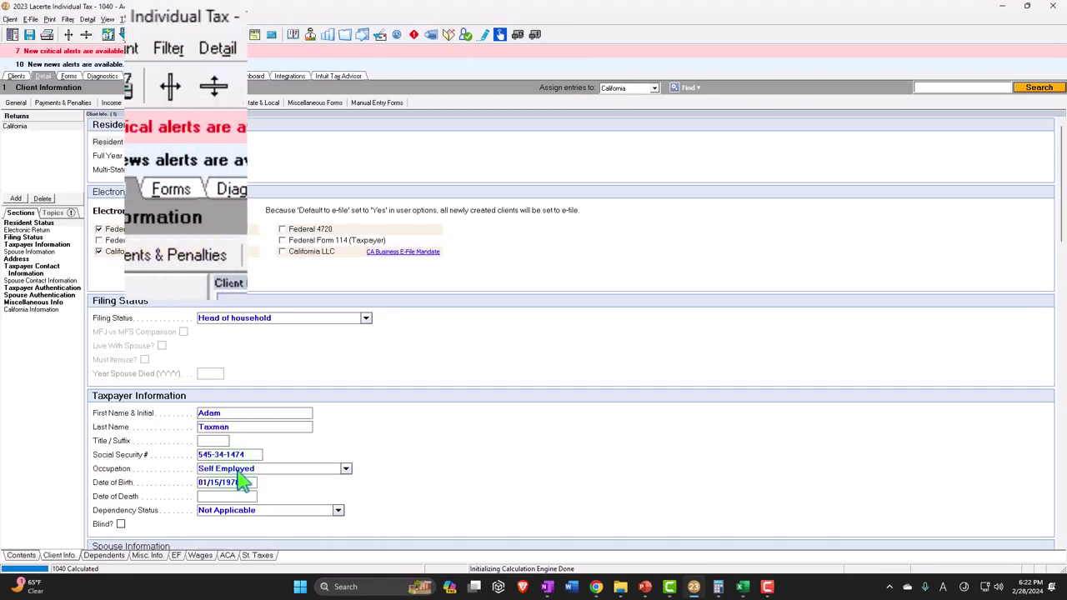
left_click(366, 319)
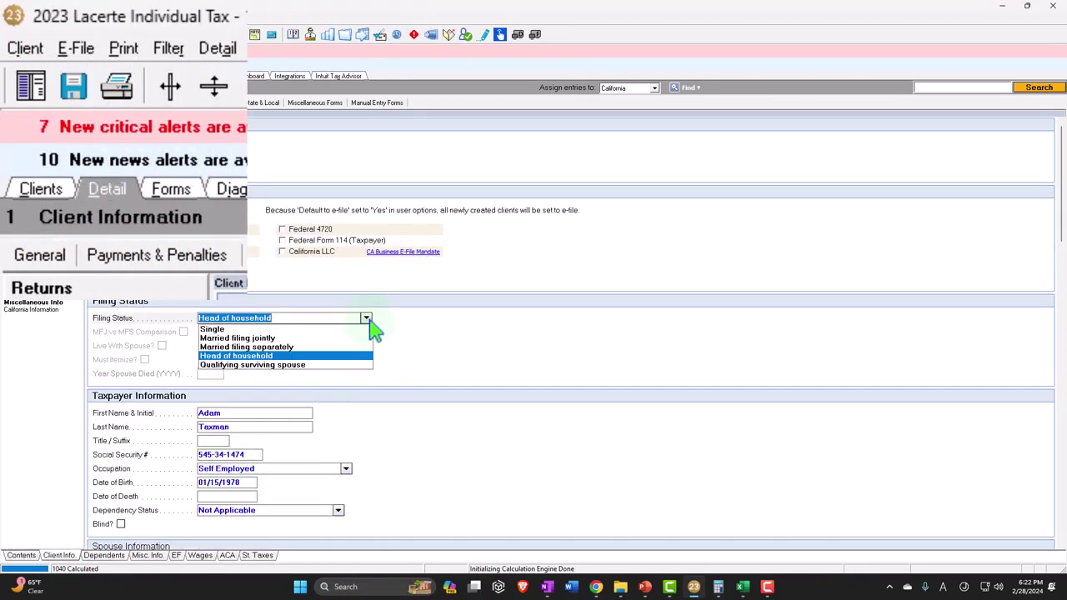
left_click(350, 339)
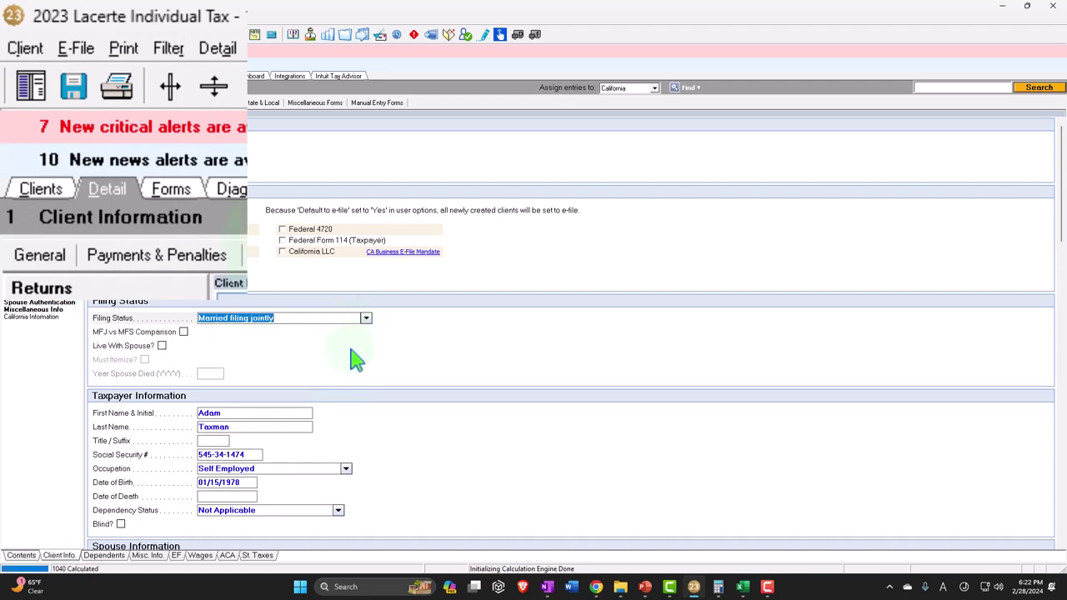
Step: Check the filing status, dependents, standard deduction and taxable income on page 1 of Form 1040
left_click(72, 78)
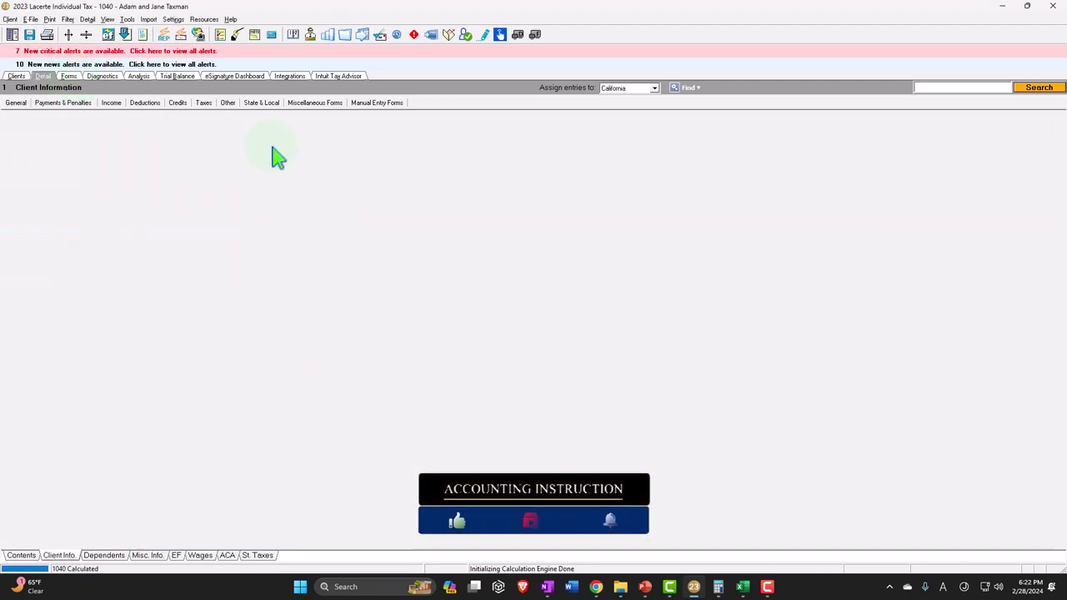
scroll(341, 268, "down", 4)
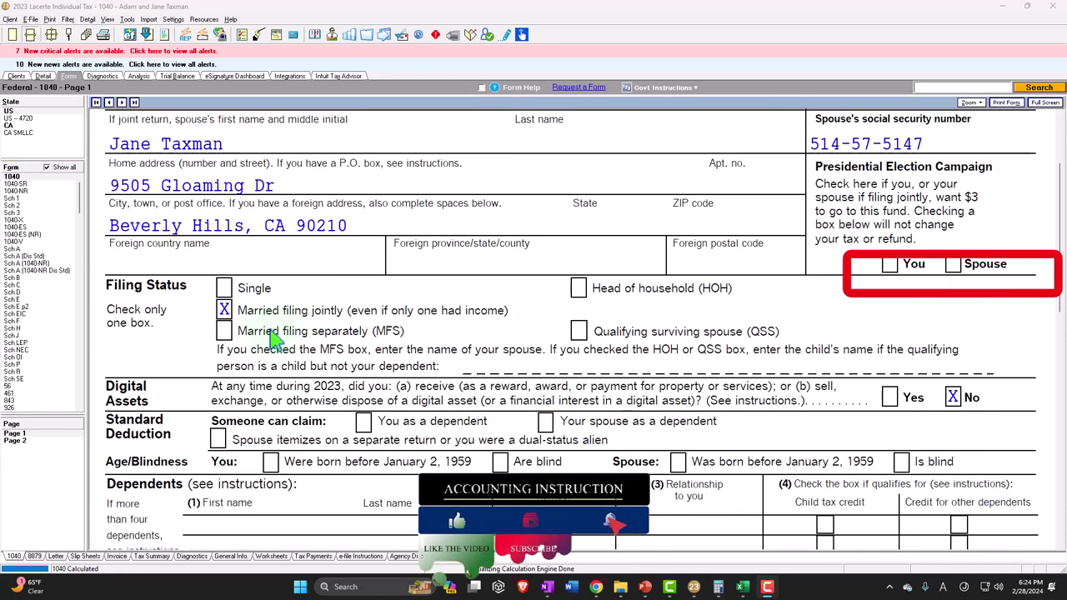
scroll(310, 329, "down", 2)
scroll(310, 329, "down", 8)
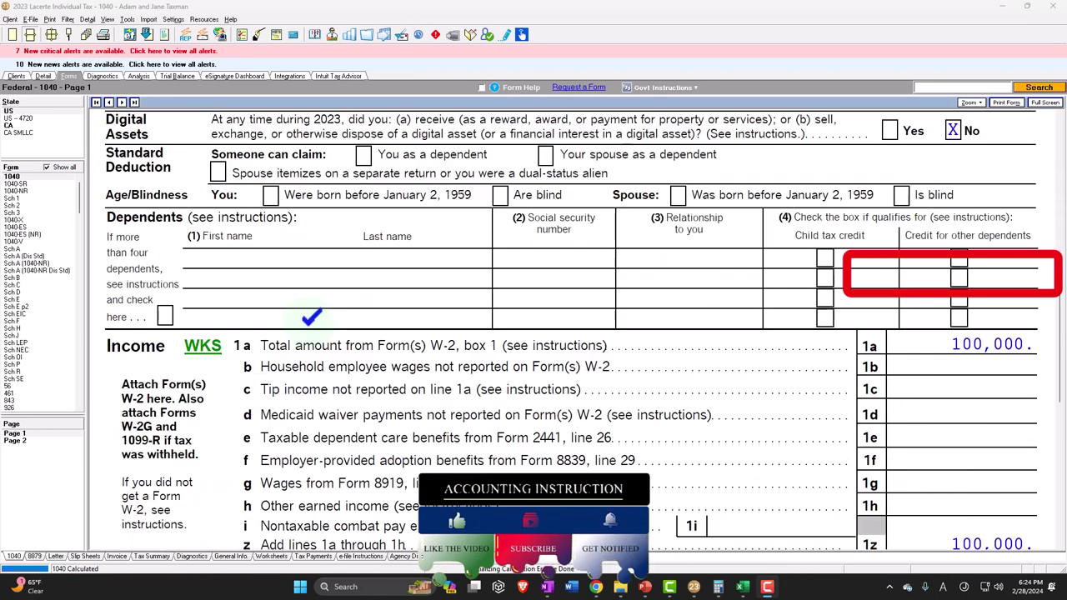
scroll(890, 307, "down", 10)
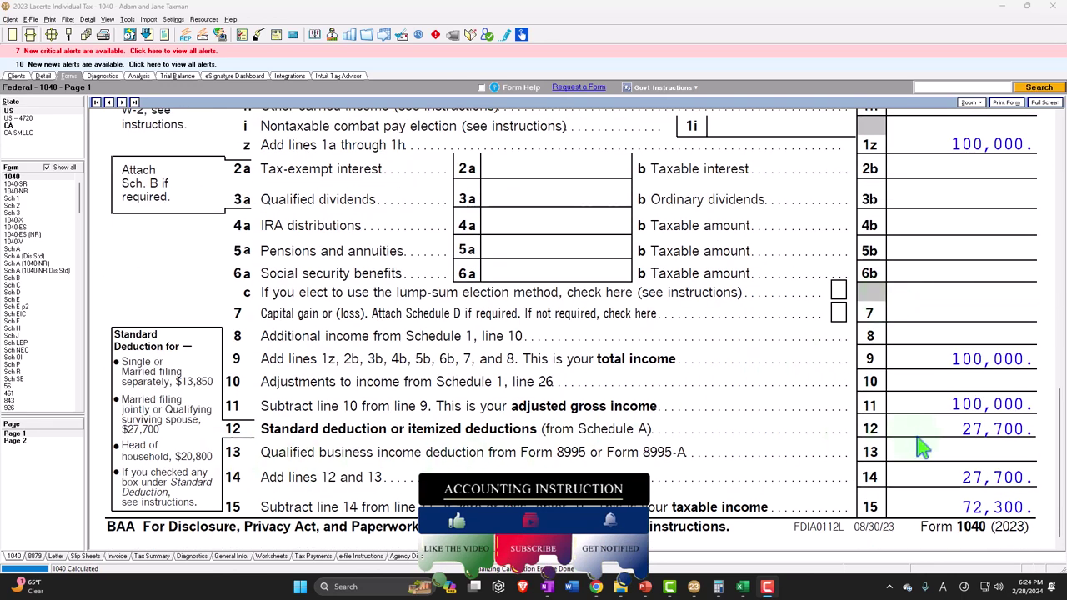
Step: Switch to the Excel worksheet, make the standard deduction in C7 reference the Married Filing Joint amount in D23, and check the taxable income
left_click(742, 587)
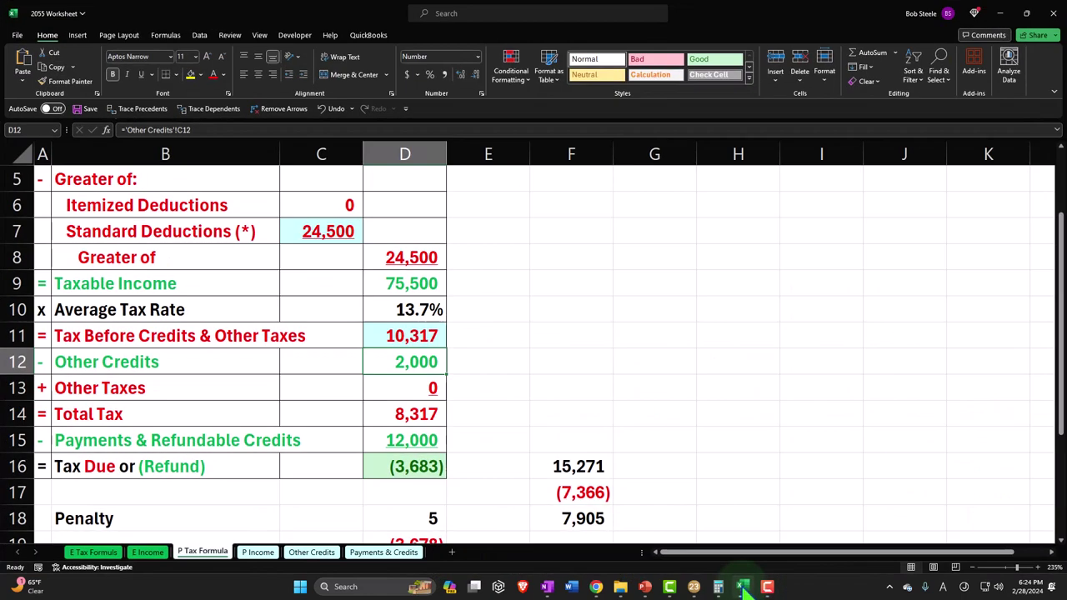
left_click(350, 237)
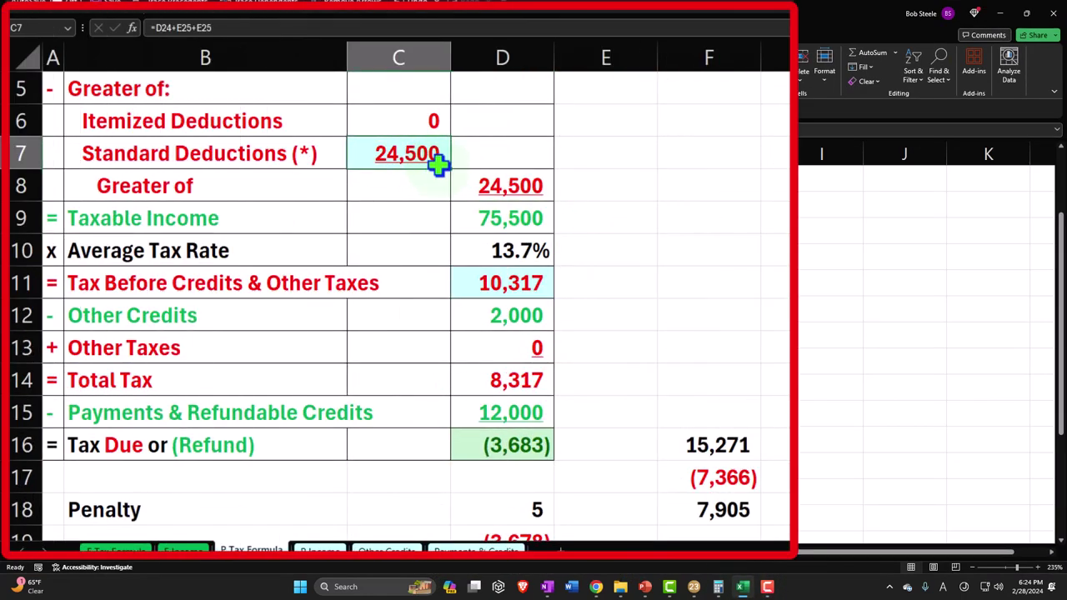
type("=")
key("Down")
key("Down")
key("Down")
key("Down")
key("Down")
key("Down")
key("Down")
key("Down")
key("Down")
key("Down")
key("Down")
key("Down")
key("Down")
key("Down")
key("Down")
key("Down")
key("Down")
key("Down")
key("Down")
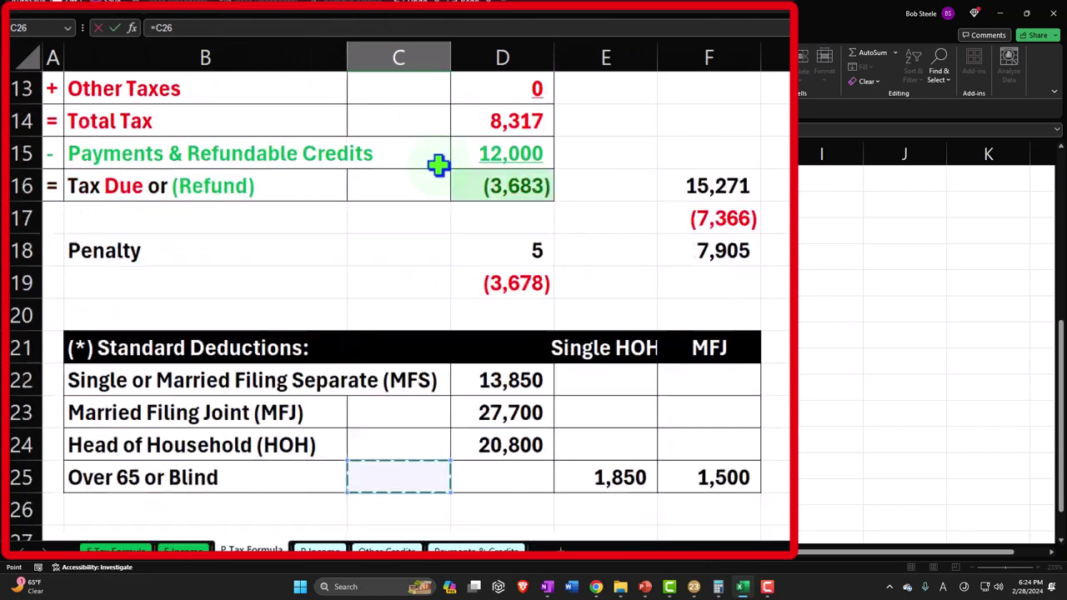
key("Up")
key("Up")
key("Up")
key("Right")
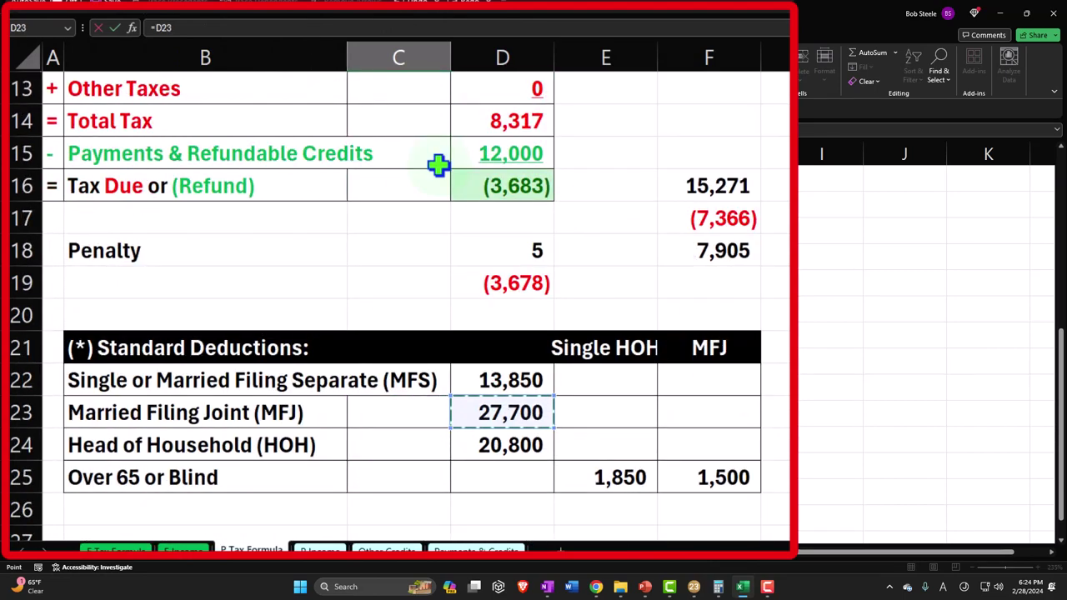
key("Return")
key("Up")
key("Up")
key("Up")
key("Up")
key("Up")
key("Up")
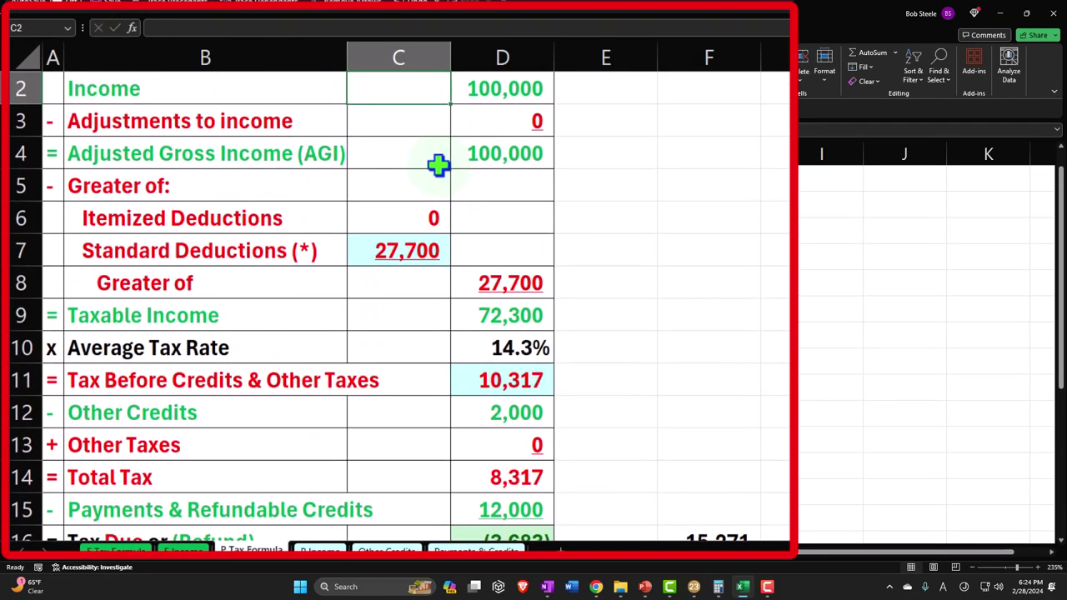
scroll(438, 164, "up", 1)
left_click(517, 351)
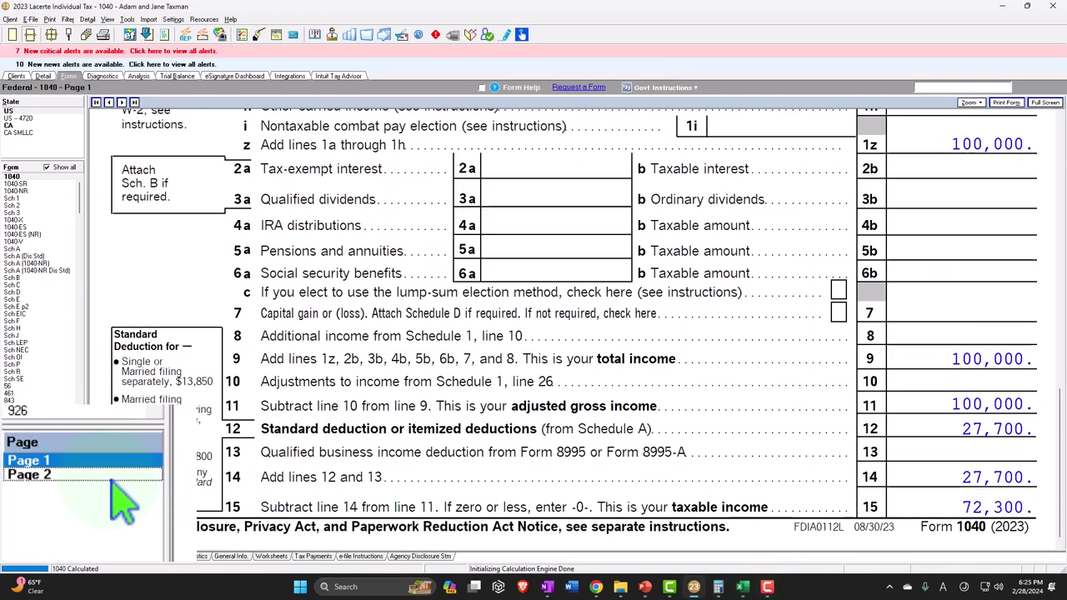
Step: Look up the tax on Form 1040 page 2 in Lacerte, and set Excel cell D11 to 8,239
left_click(14, 440)
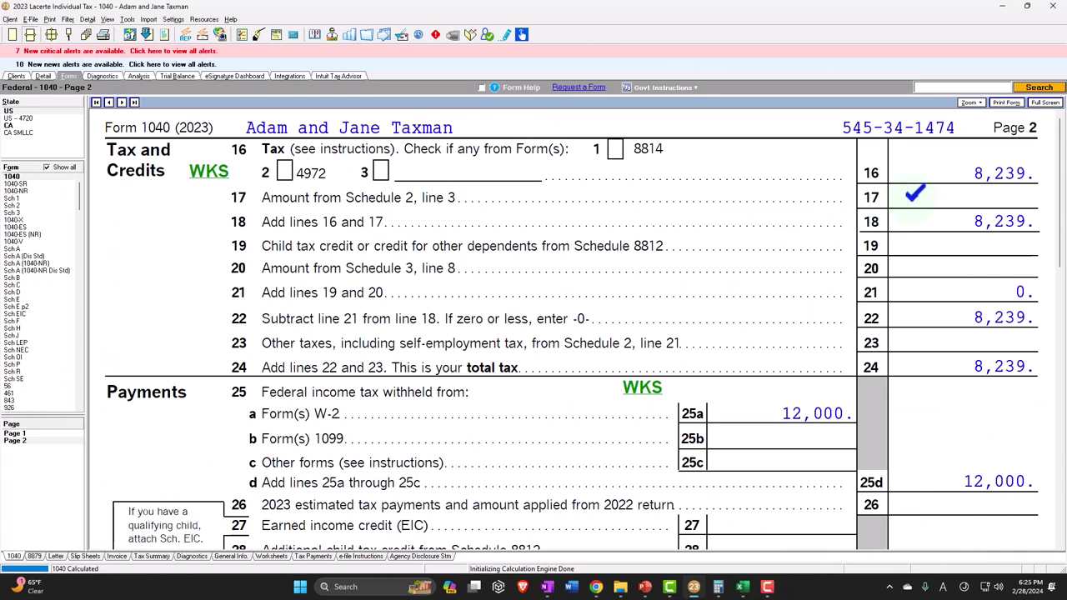
left_click(742, 586)
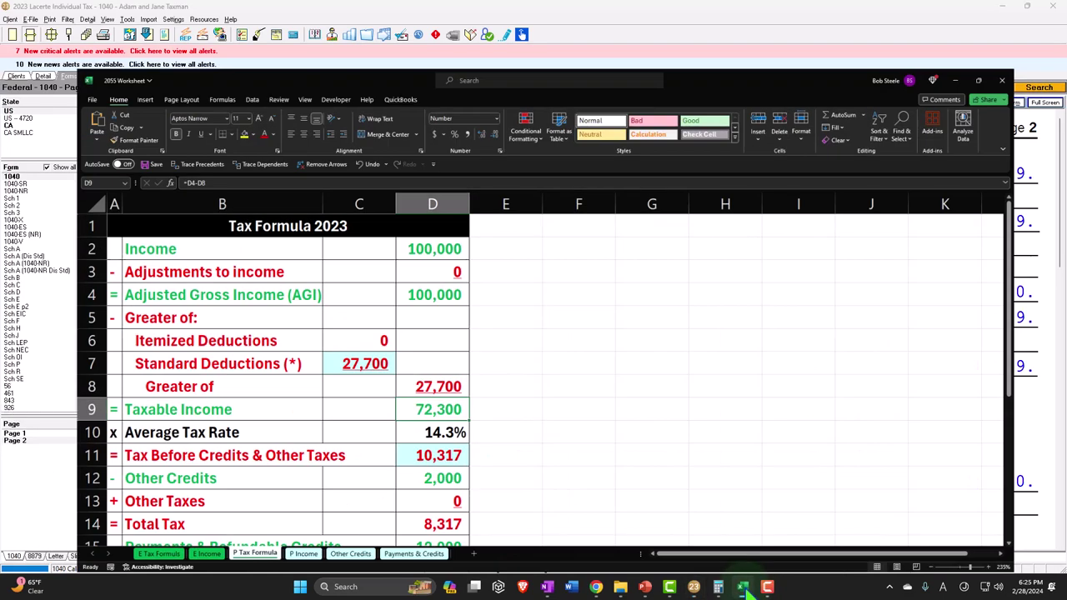
type("82")
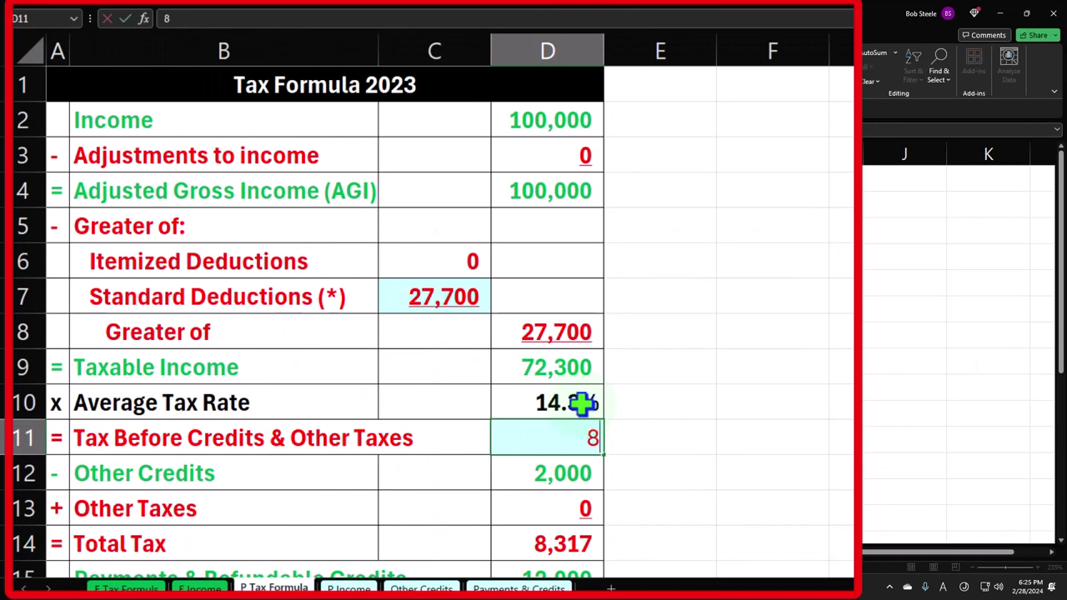
key("Return")
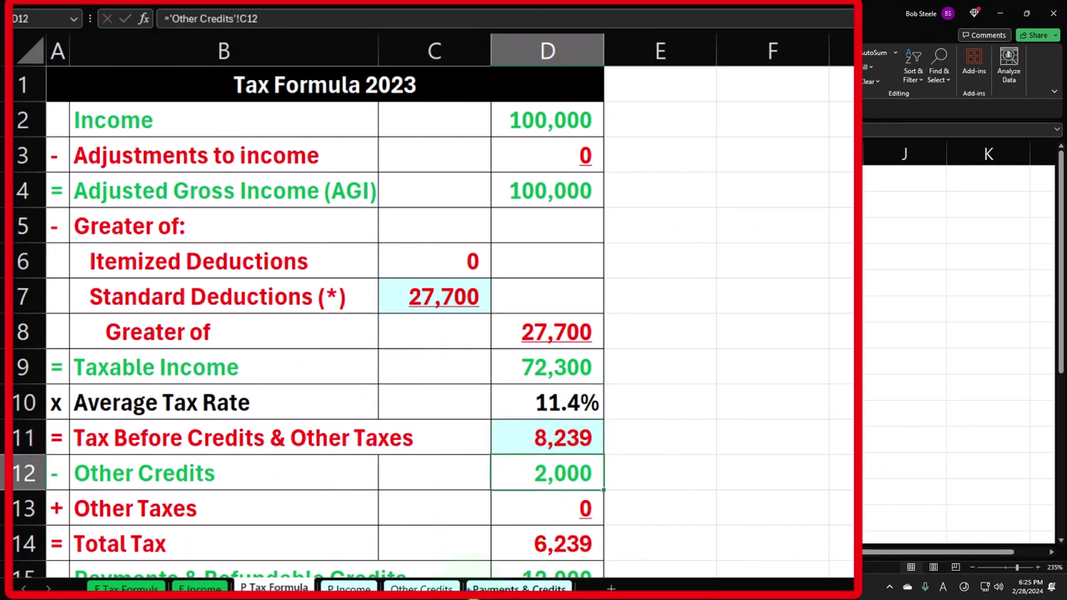
Step: Clear the child tax credit entry in A4:B4 of the Other Credits sheet, and return to the P Tax Formula sheet
left_click(421, 589)
left_click(319, 175)
left_click_drag(200, 204, 291, 192)
key("Delete")
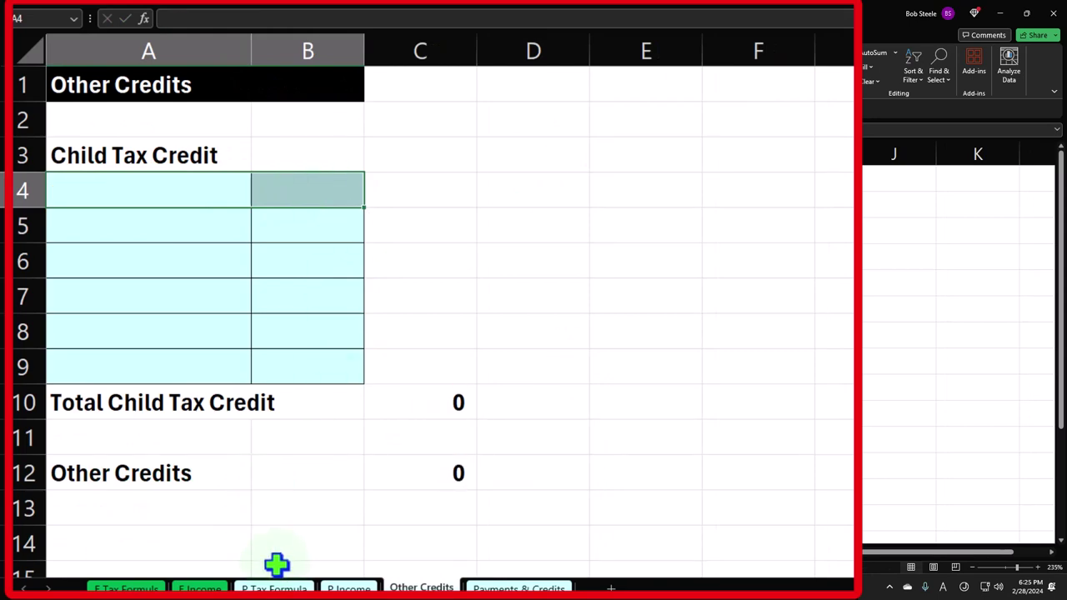
left_click(253, 588)
Step: Compare the refund in Excel cell D16 with the overpaid amount on Form 1040 page 2 in Lacerte
scroll(509, 486, "down", 1)
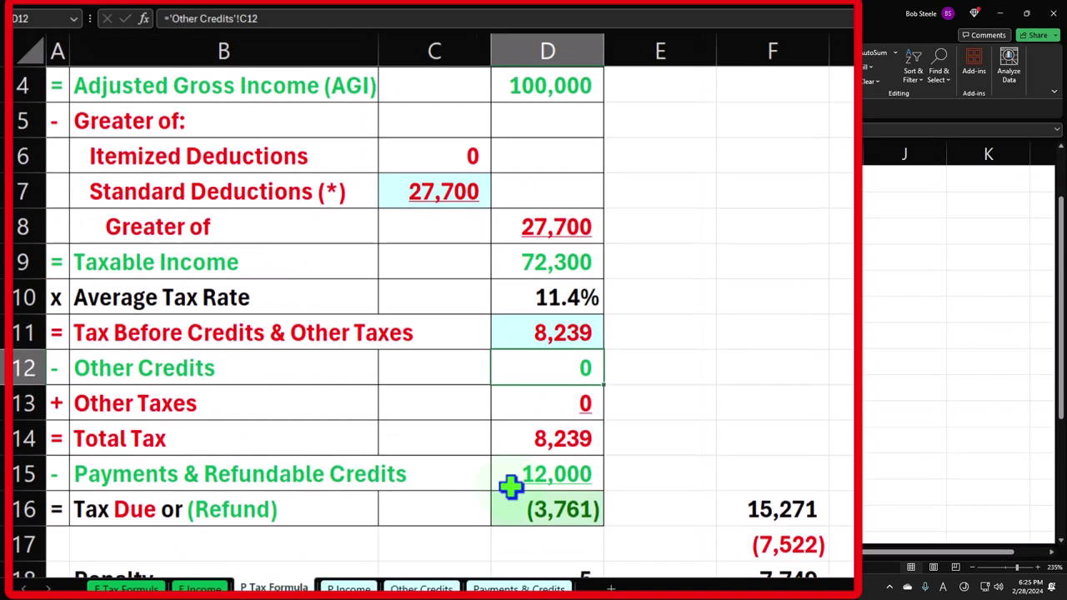
left_click(518, 473)
left_click(510, 510)
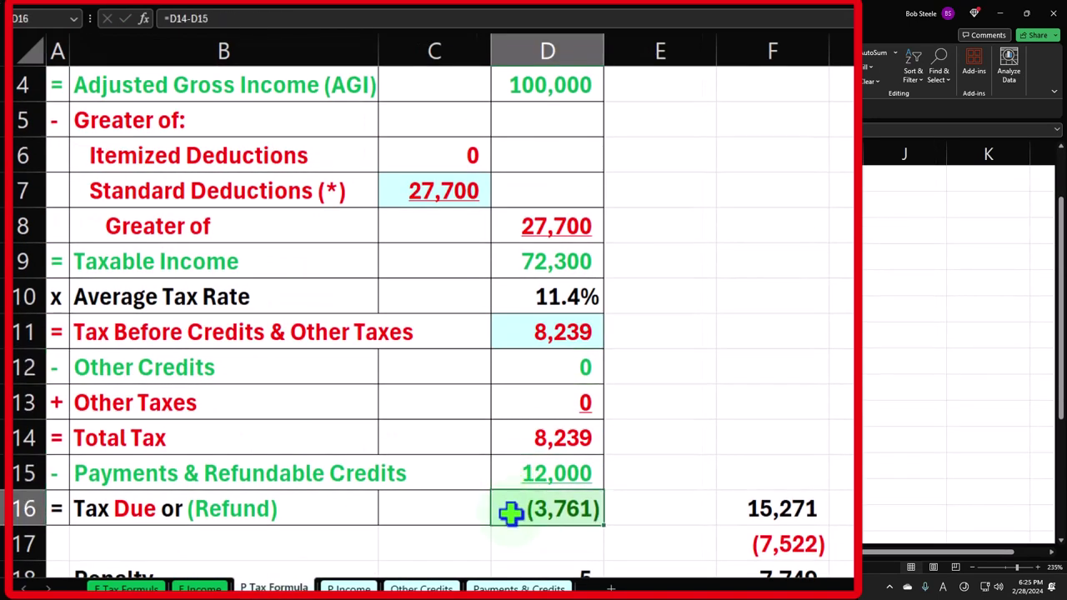
key("alt+Tab")
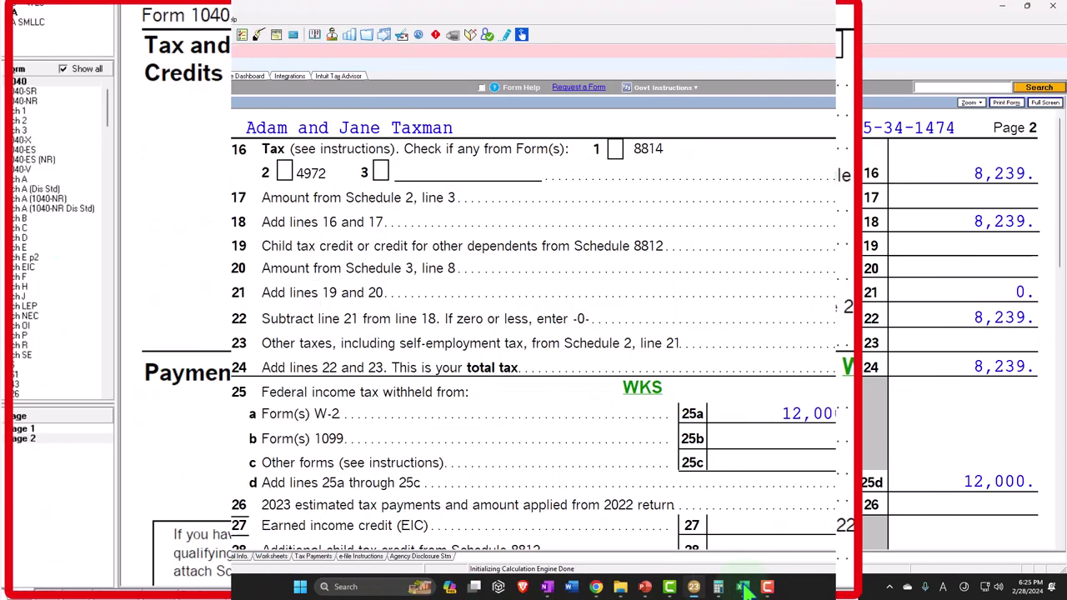
scroll(767, 446, "down", 3)
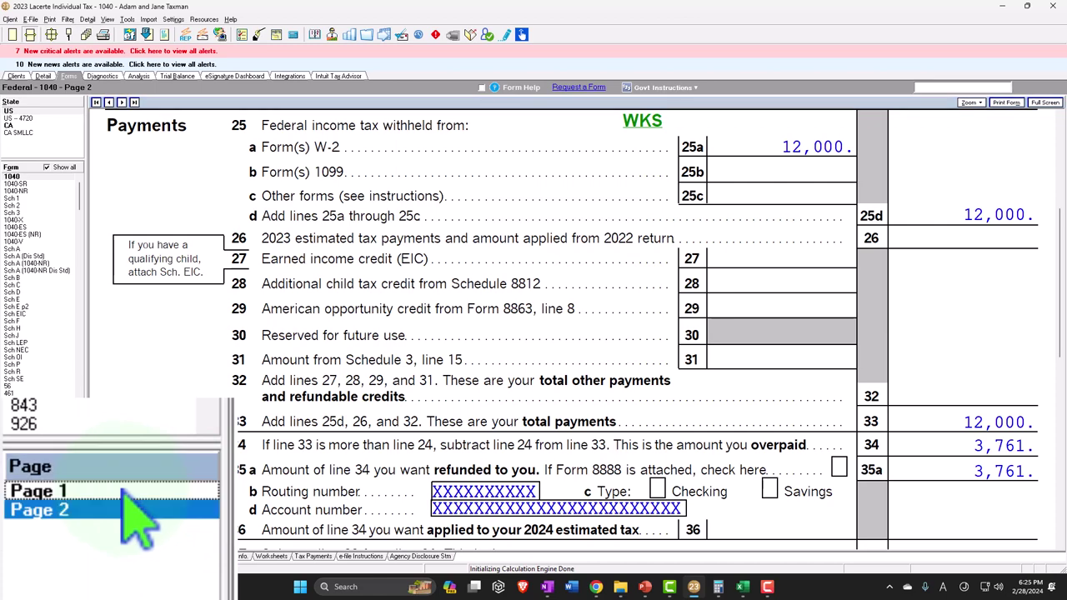
Step: Review the filing status and the age/blindness section on page 1 of Form 1040
left_click(15, 433)
scroll(429, 353, "down", 3)
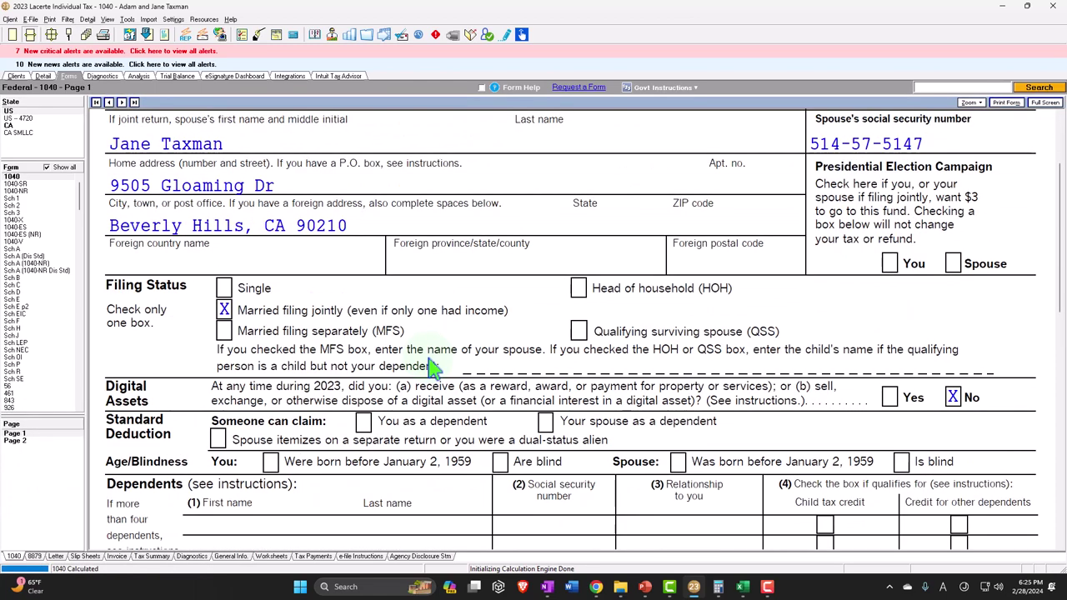
scroll(432, 367, "down", 2)
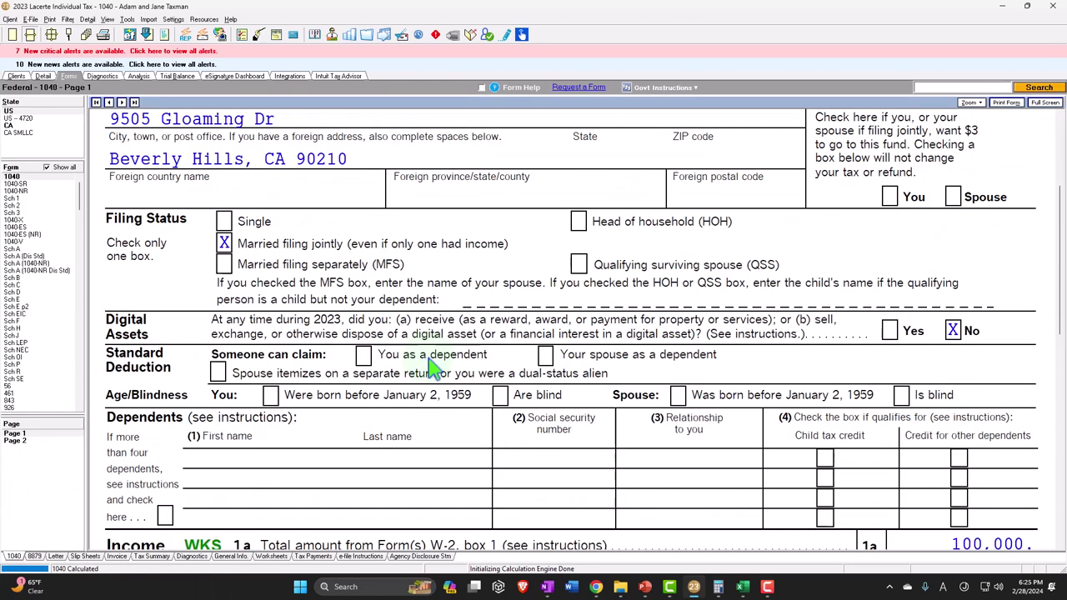
Step: Mark the taxpayer as blind in the client information
left_click(43, 76)
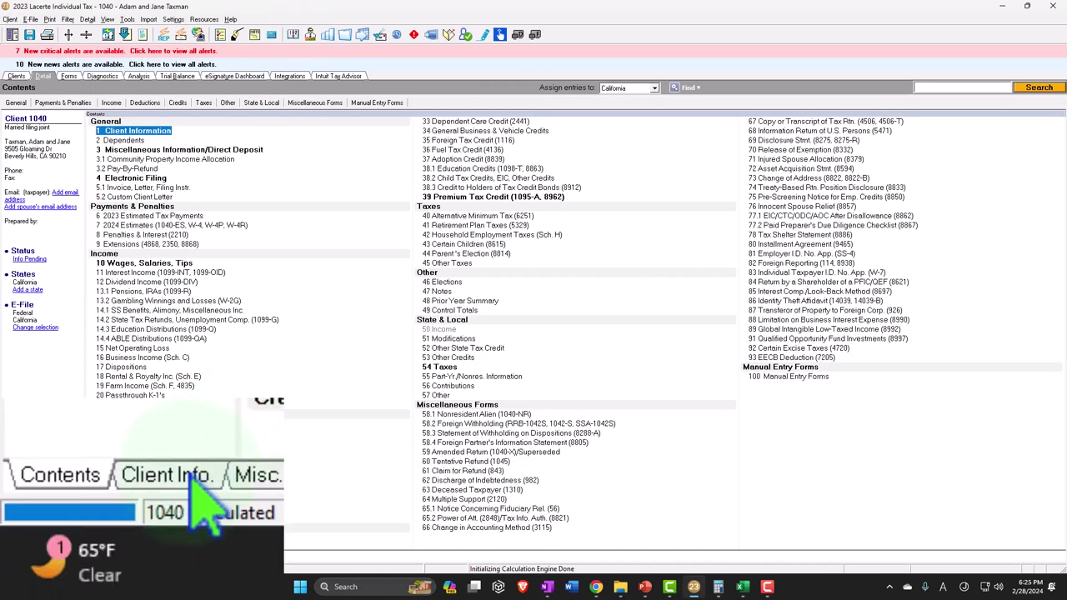
left_click(59, 555)
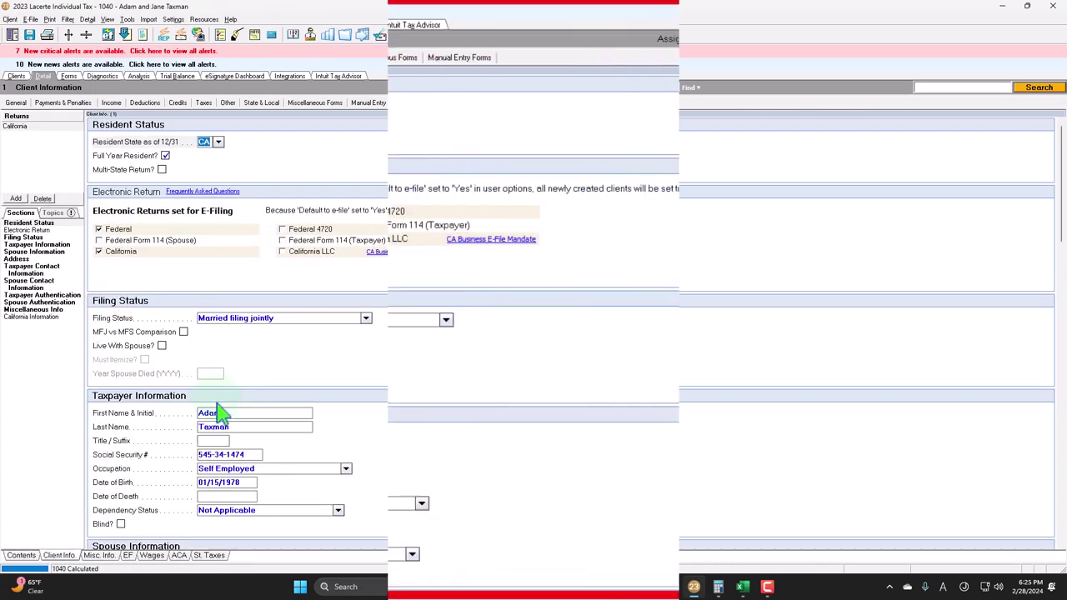
scroll(221, 413, "down", 2)
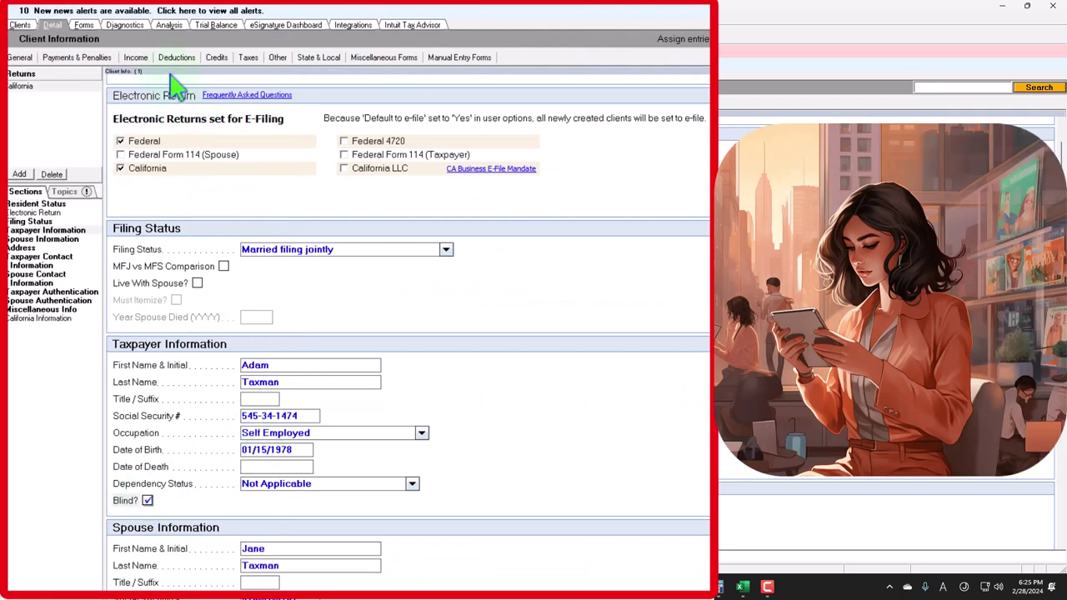
Step: Check the taxpayer's blindness box and the line 12 standard deduction on page 1 of Form 1040
left_click(84, 25)
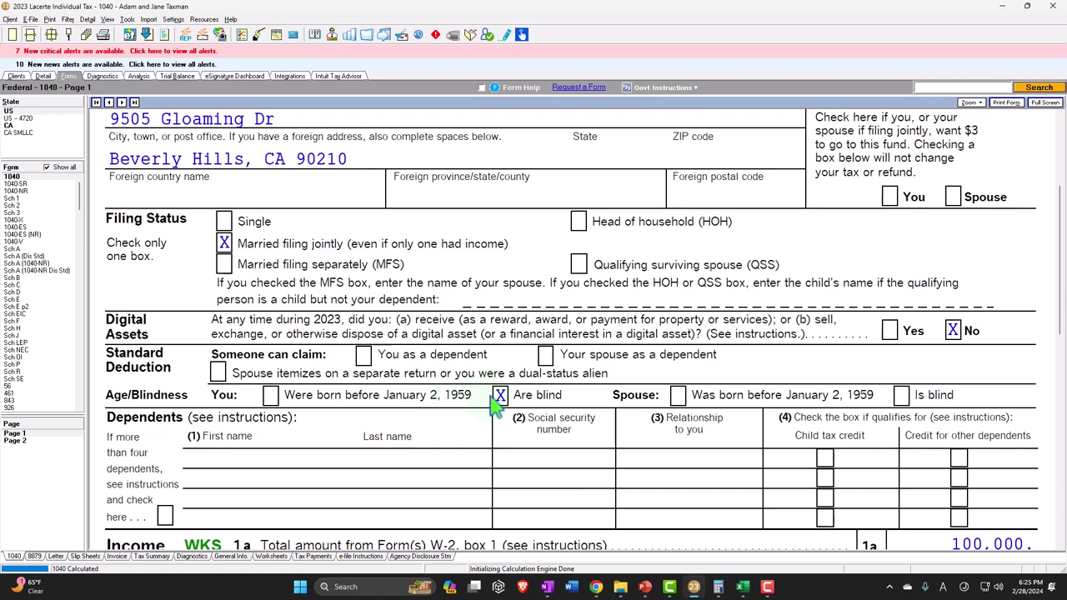
scroll(497, 402, "down", 10)
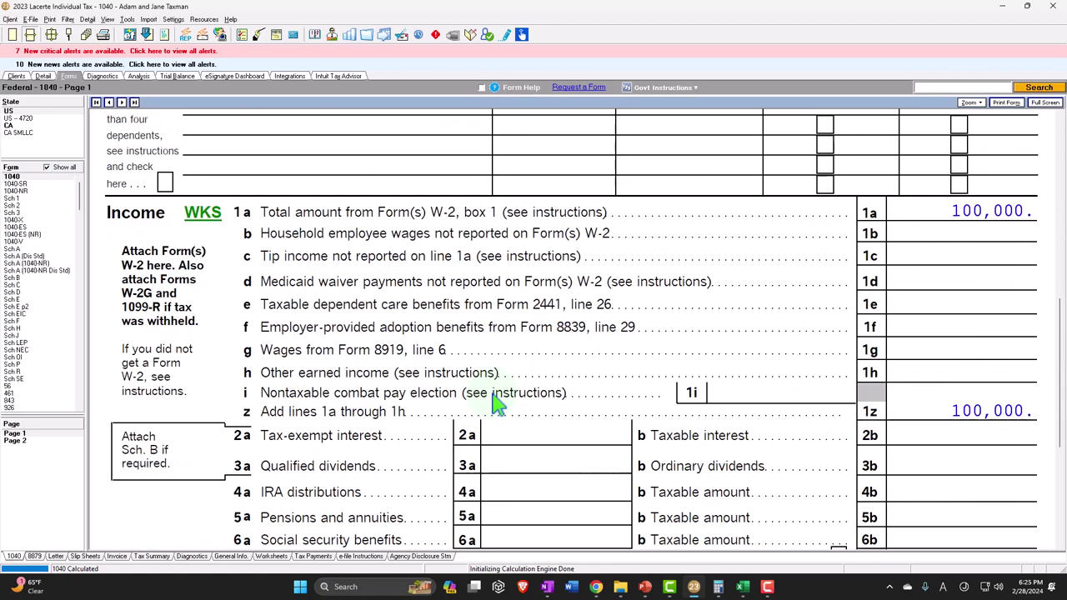
scroll(495, 386, "down", 3)
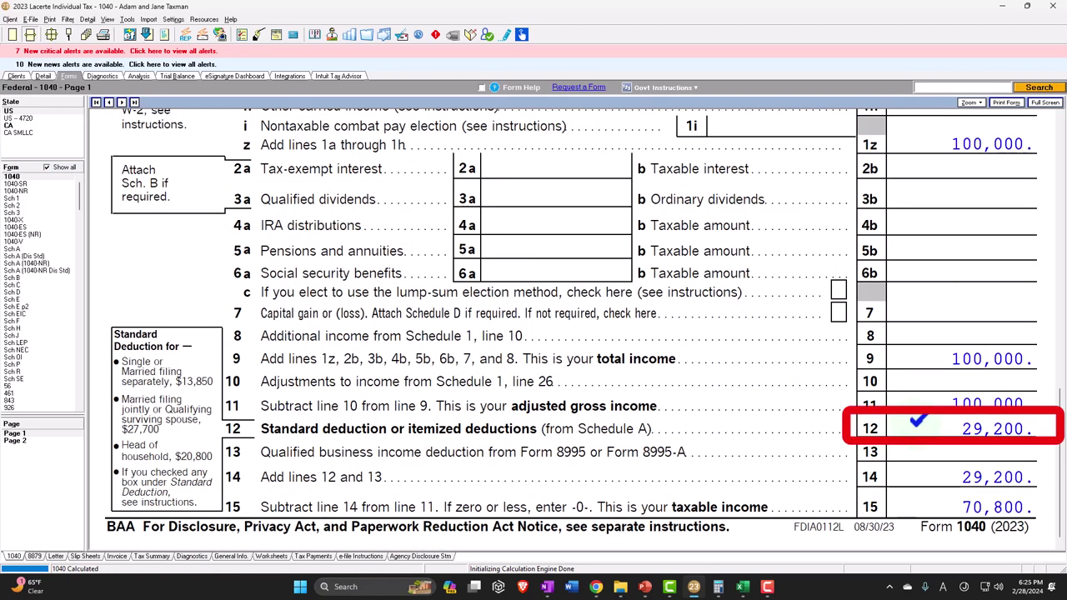
Step: Switch to Excel and add the MFJ over 65 or blind amount to the standard deduction, making C7 =D23+F25
left_click(742, 586)
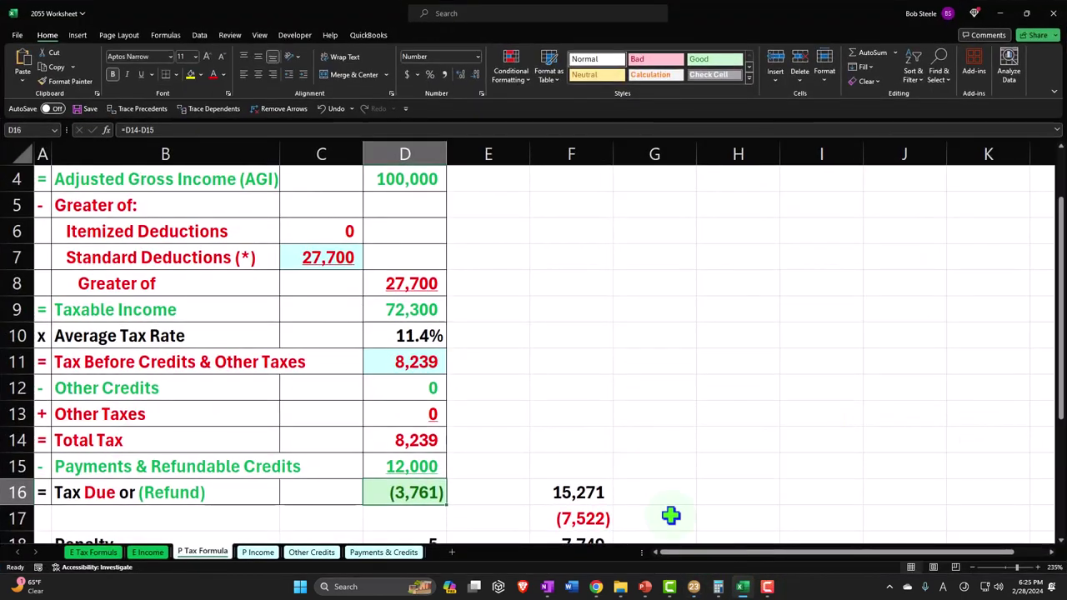
double_click(352, 257)
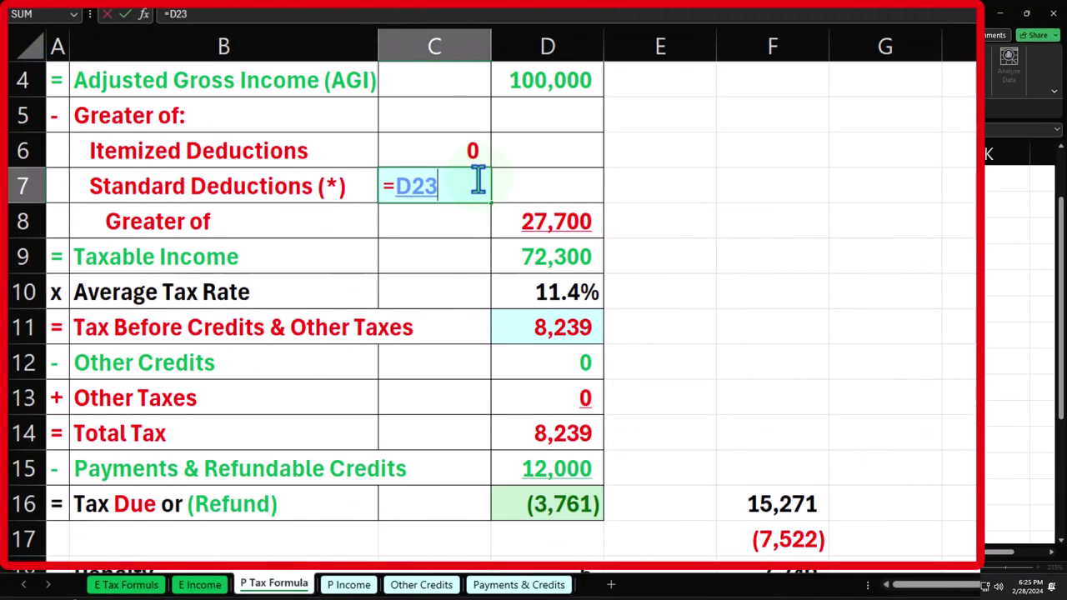
scroll(475, 181, "down", 3)
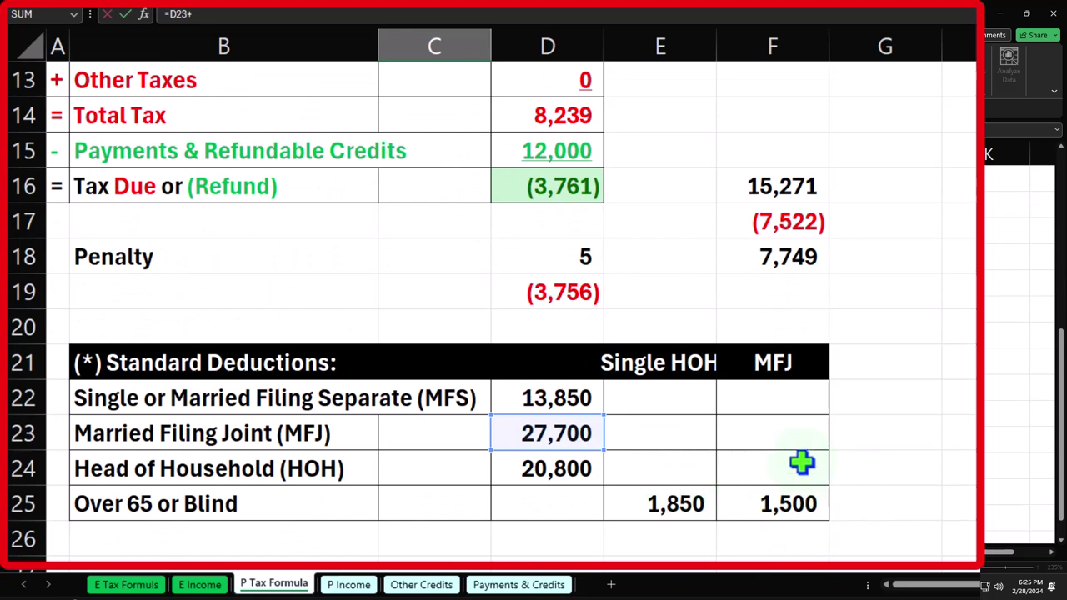
left_click(790, 505)
key("Return")
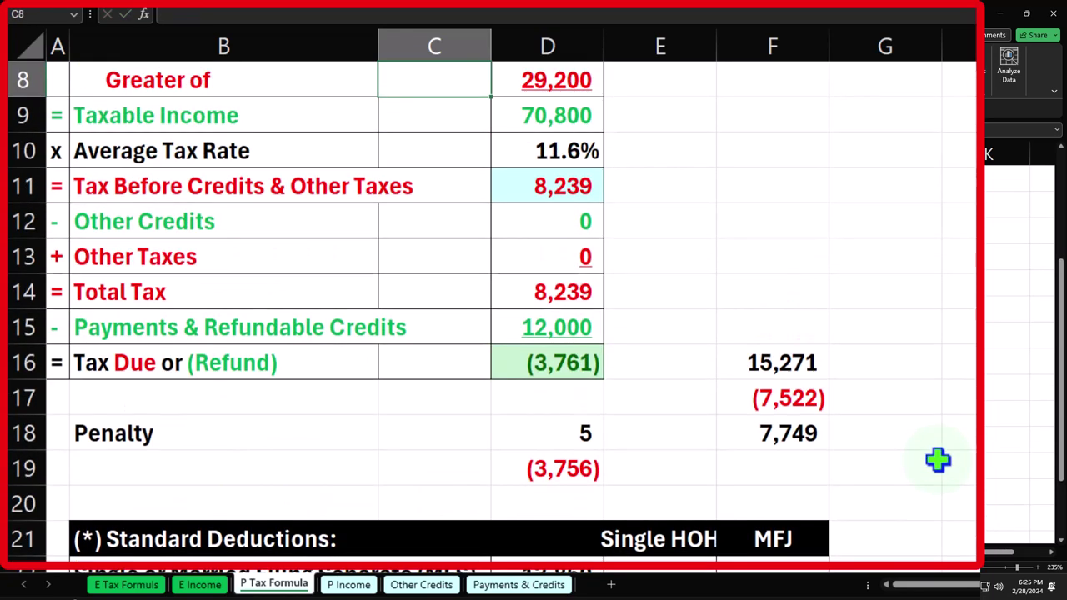
scroll(938, 460, "up", 2)
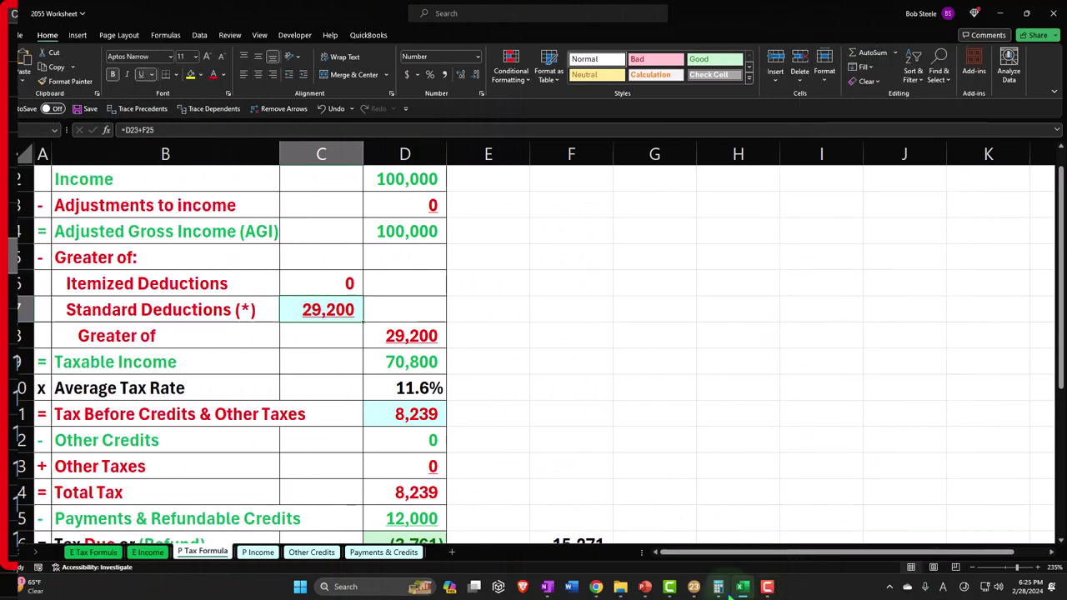
Step: Look up the married filing jointly deduction in the Form 1040-SR Standard Deduction Chart in Lacerte and compare it with Form 1040 line 12
left_click(743, 588)
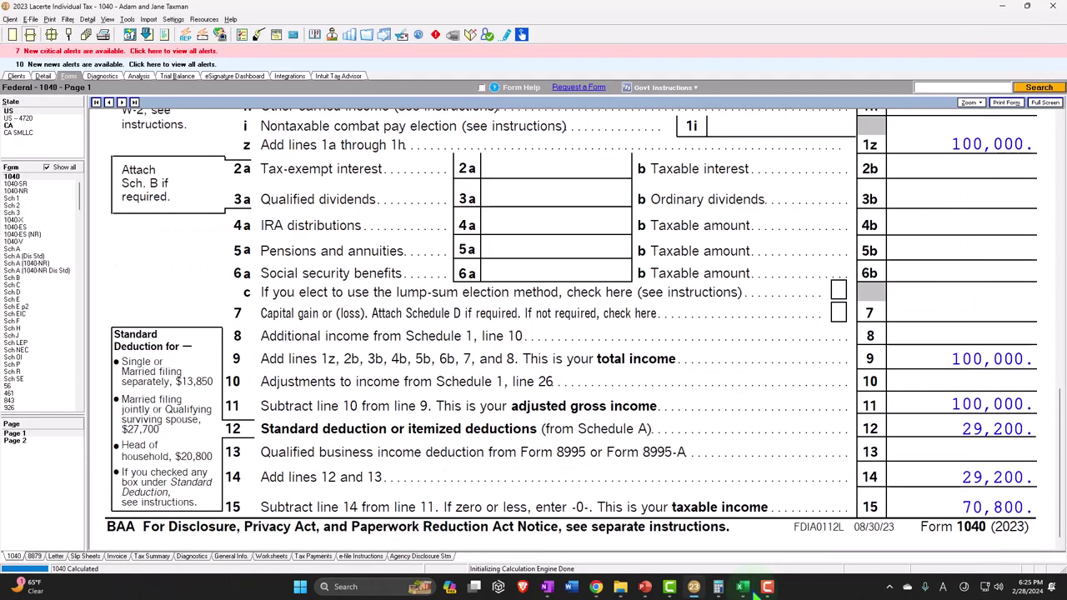
left_click(25, 184)
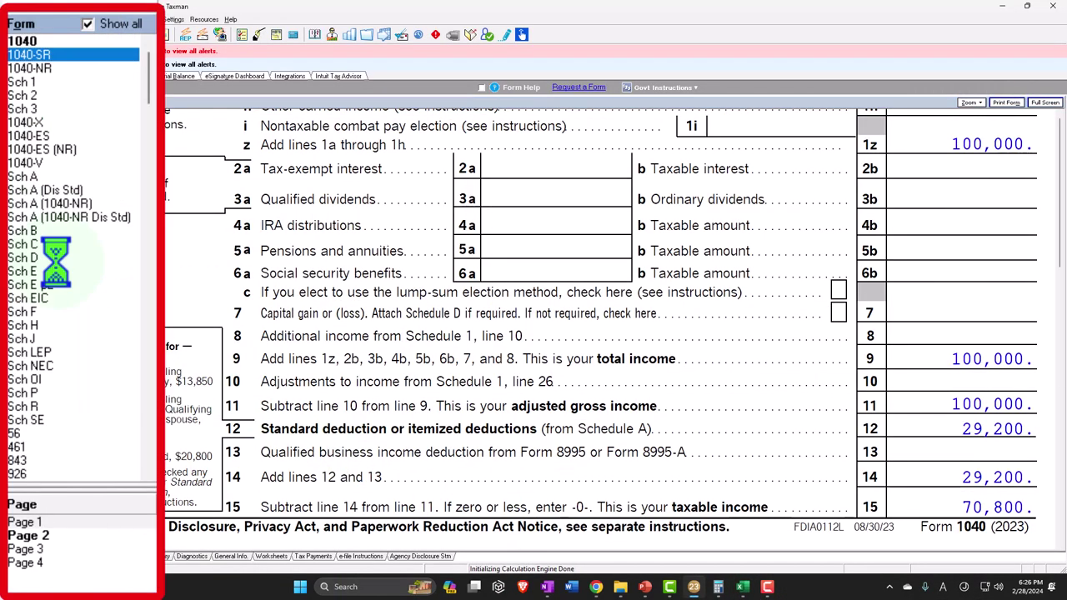
left_click(15, 455)
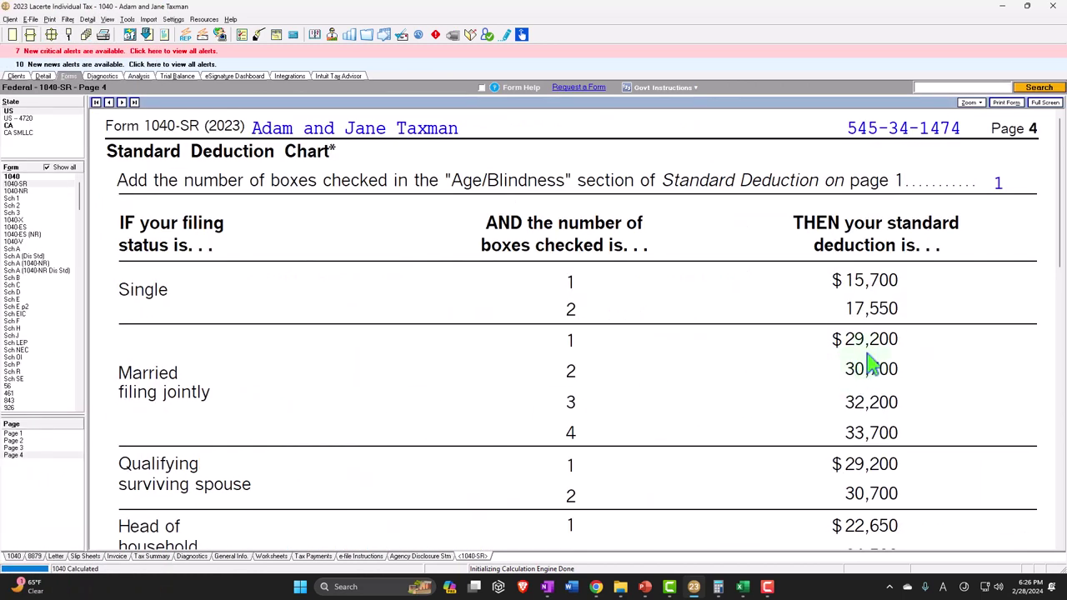
left_click(13, 176)
scroll(404, 396, "down", 10)
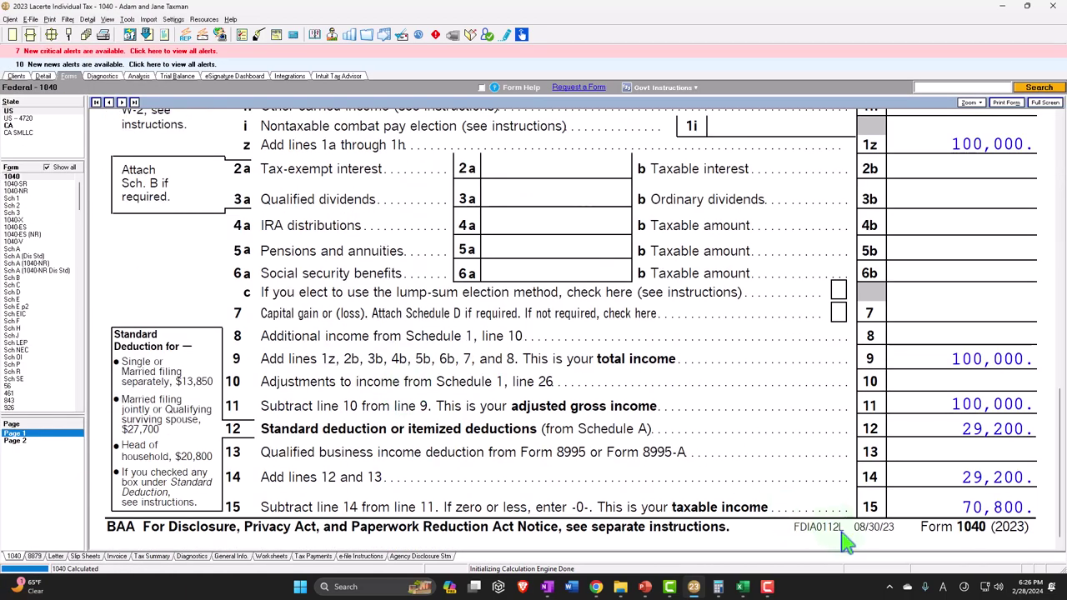
Step: Check the taxable income in the Excel worksheet and the line 16 tax on page 2 of Form 1040 in Lacerte
left_click(742, 587)
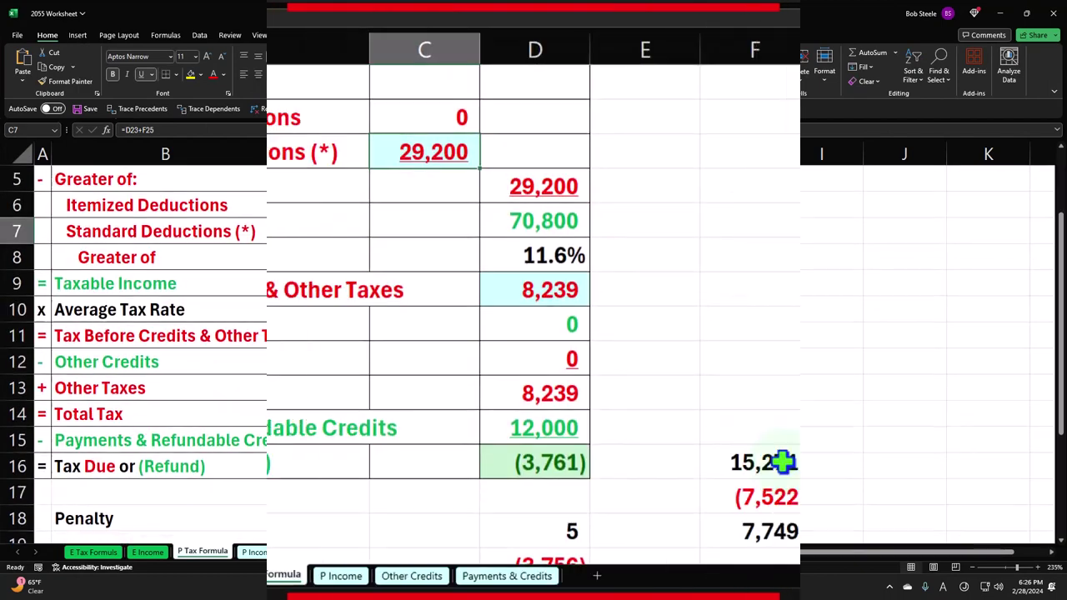
left_click(552, 220)
left_click(694, 587)
left_click(15, 440)
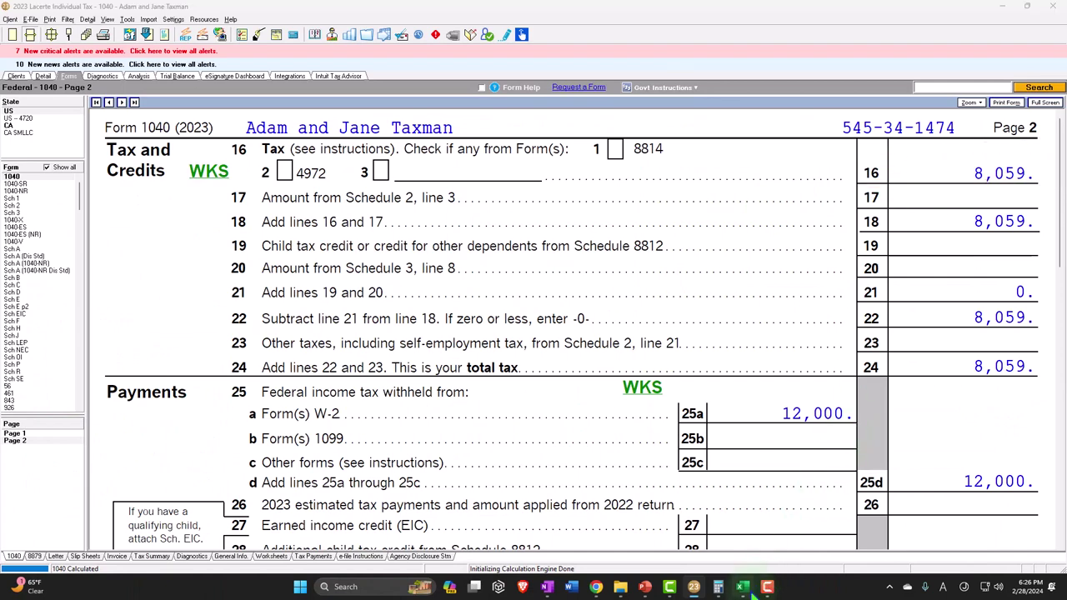
Step: Switch to Excel and enter 8059 as the total tax in D14
key("alt+Tab")
left_click(405, 420)
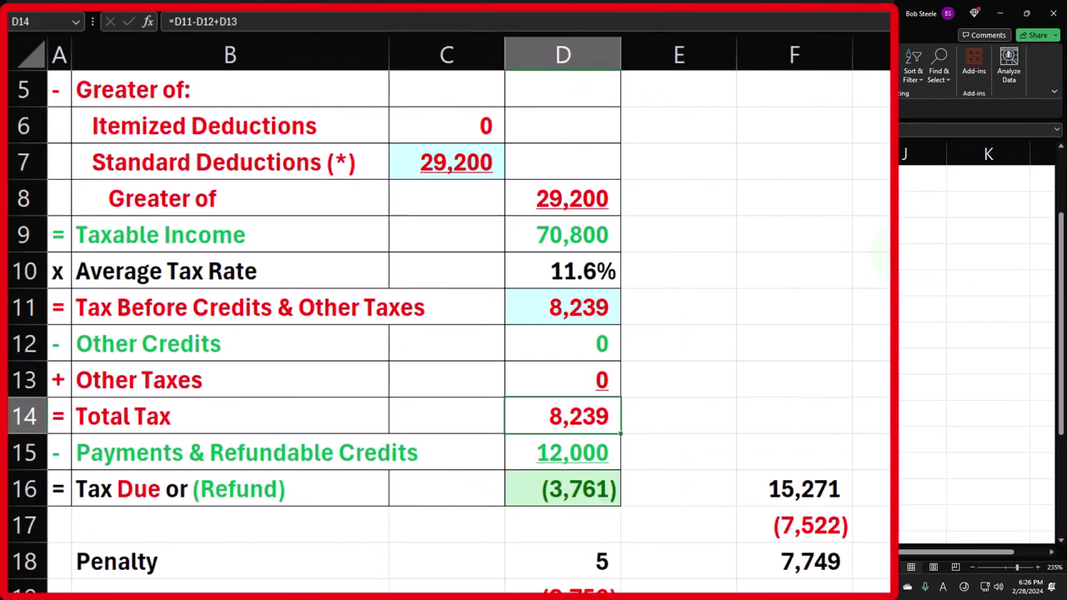
type("8059")
key("Return")
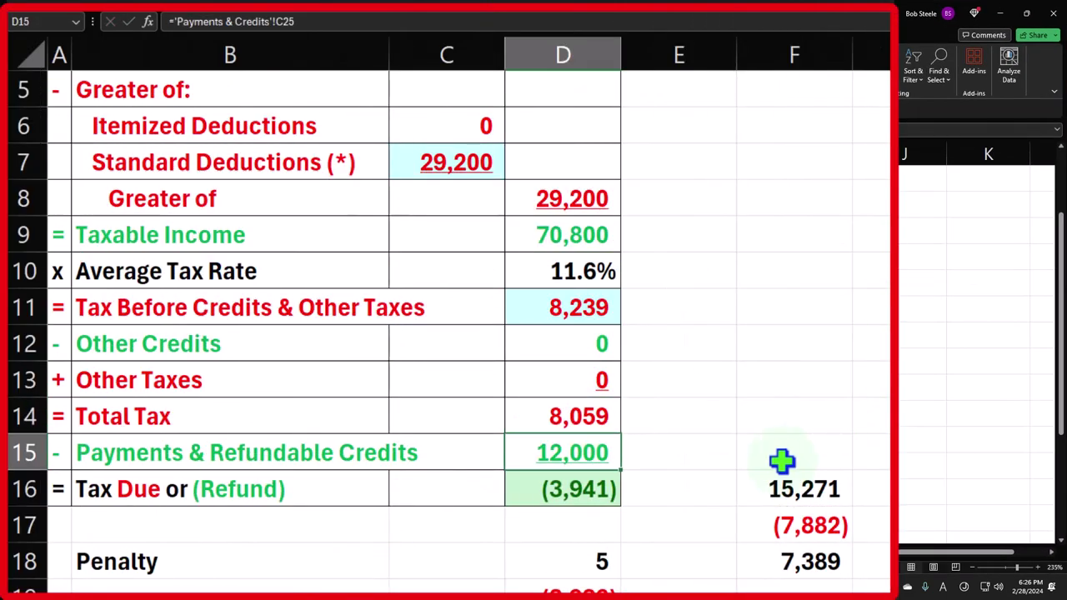
Step: Compare the worksheet's refund in D16 with the overpaid amount on line 34 of Form 1040 in Lacerte
left_click(583, 489)
left_click(694, 587)
scroll(584, 334, "down", 5)
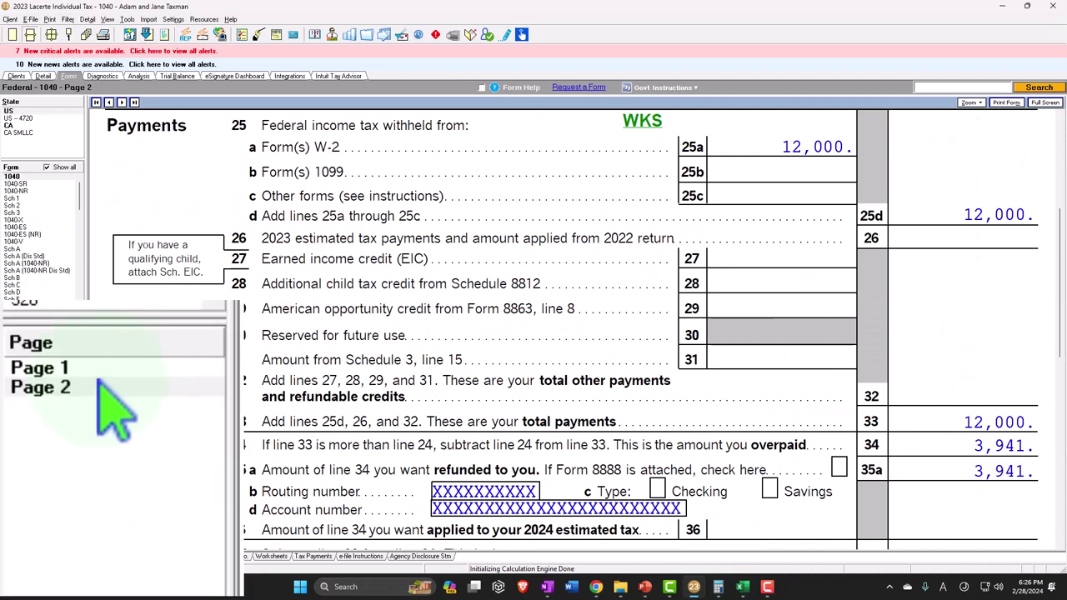
Step: Mark the spouse as blind in the client information
left_click(14, 433)
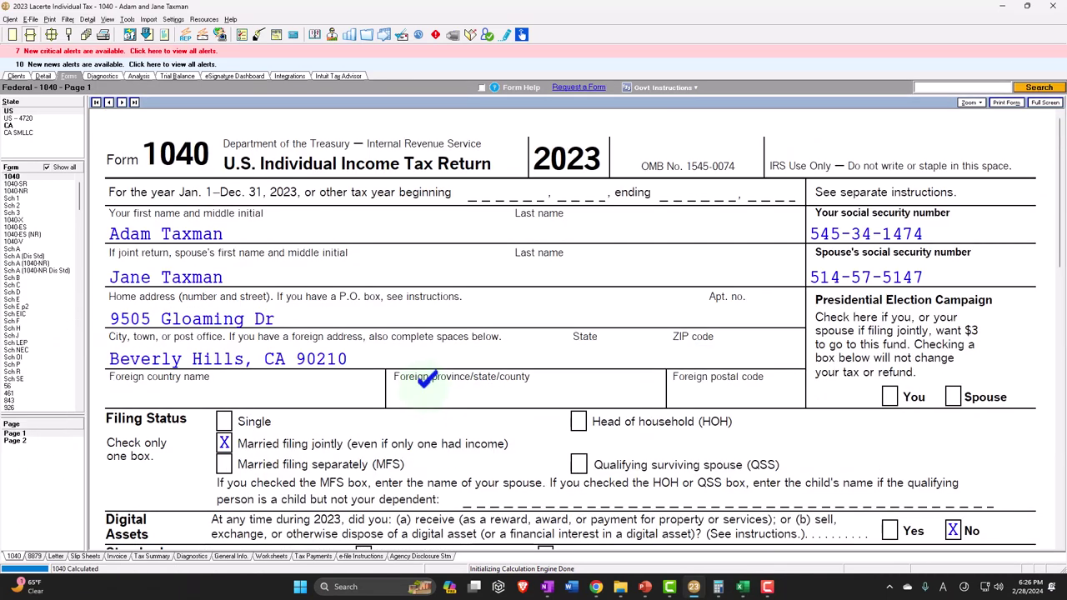
left_click(42, 76)
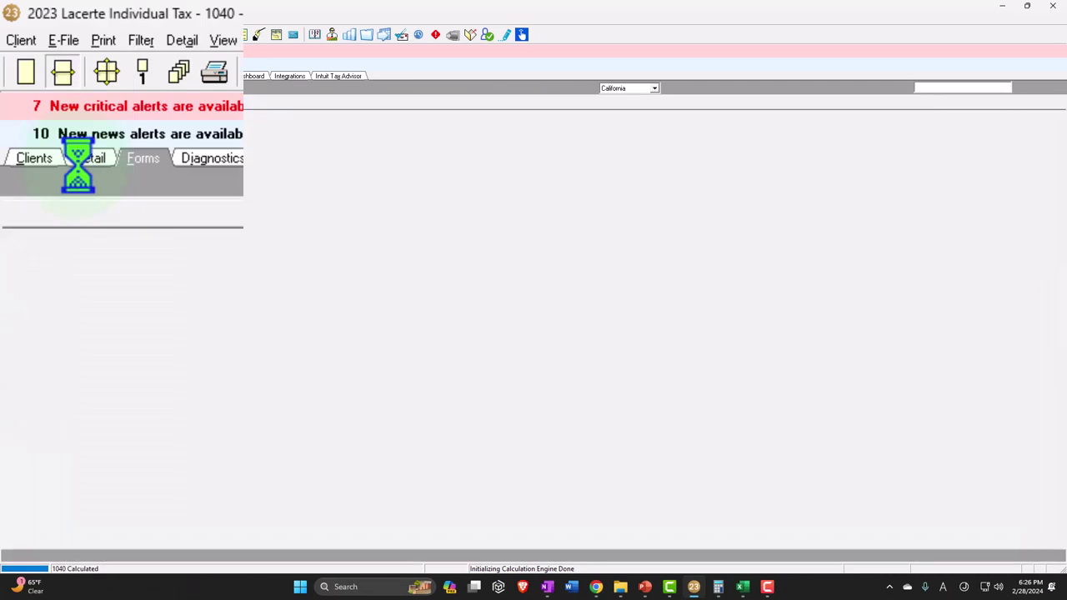
scroll(196, 302, "down", 4)
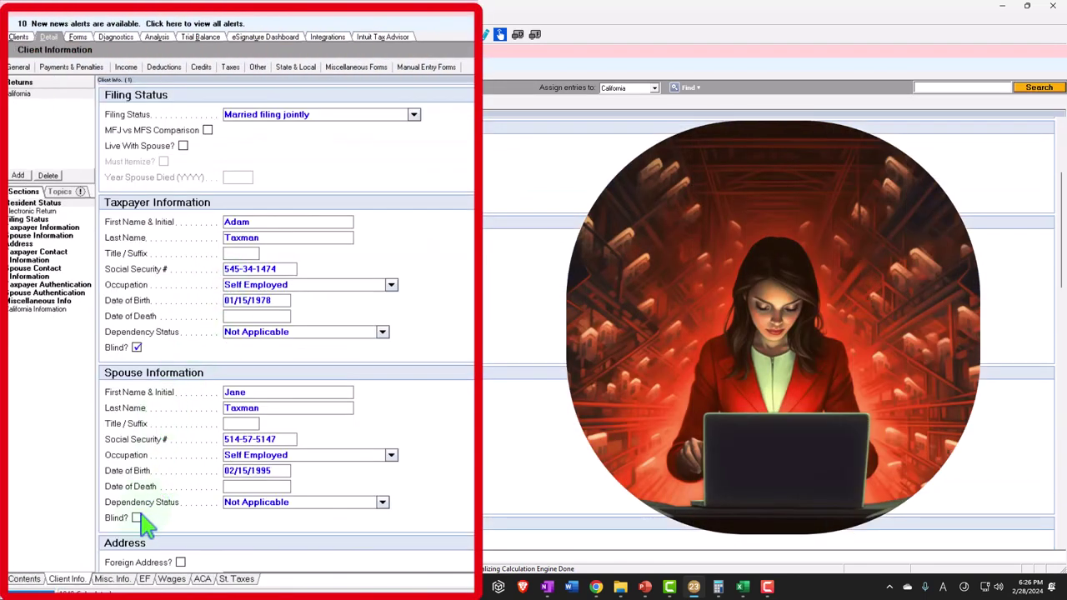
Step: Check the spouse's blindness box and the line 12 standard deduction on page 1 of Form 1040
left_click(78, 37)
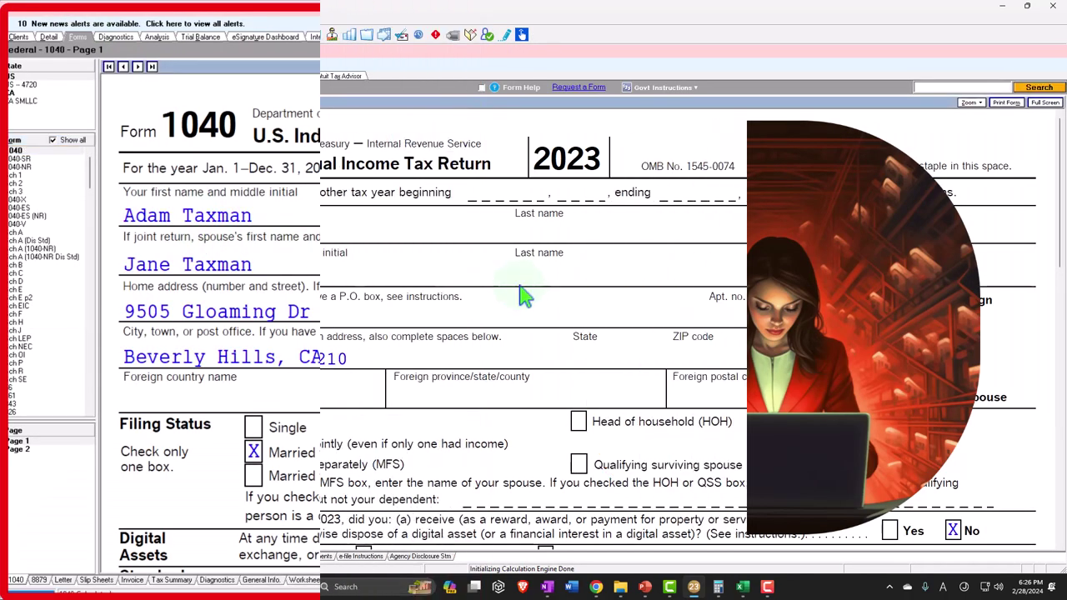
scroll(648, 241, "down", 3)
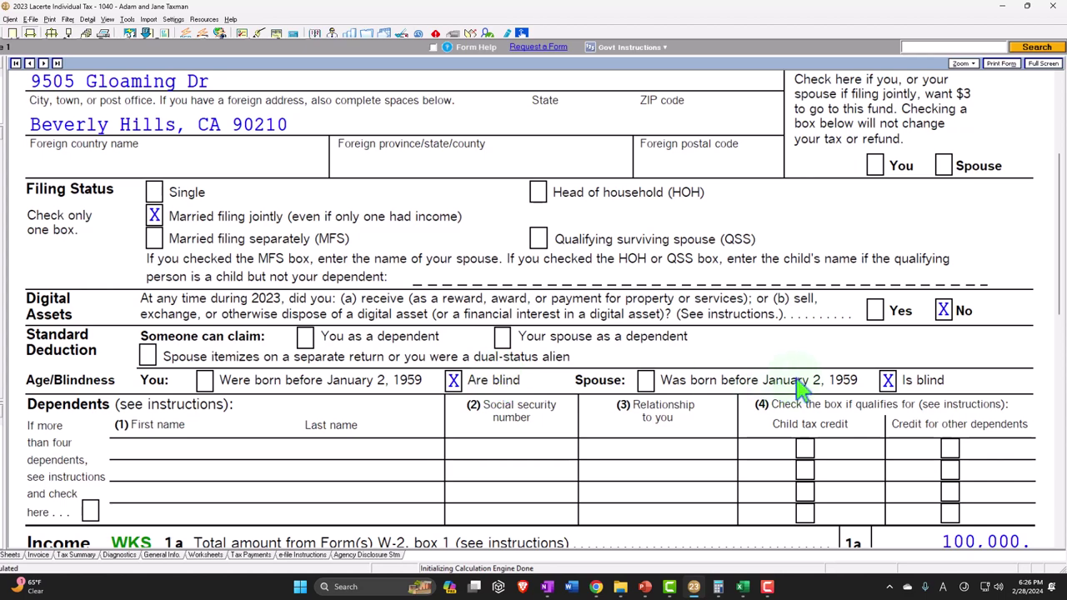
scroll(800, 387, "down", 10)
scroll(798, 375, "down", 5)
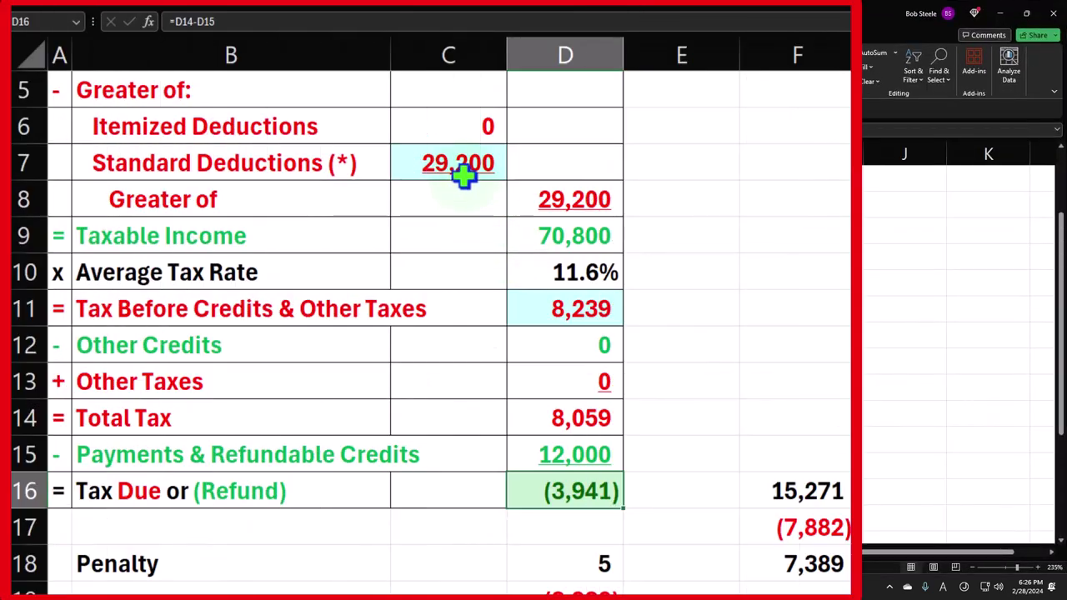
Step: Switch to Excel and add a second MFJ over 65 or blind amount to the standard deduction, making C7 =D23+F25+F25
double_click(330, 237)
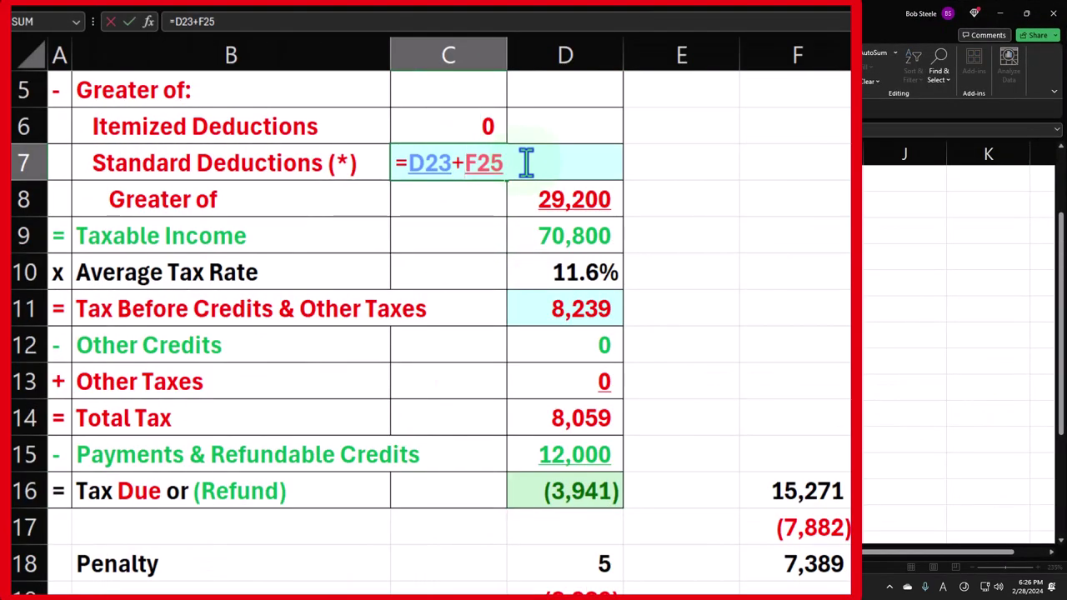
type("+")
scroll(550, 209, "down", 4)
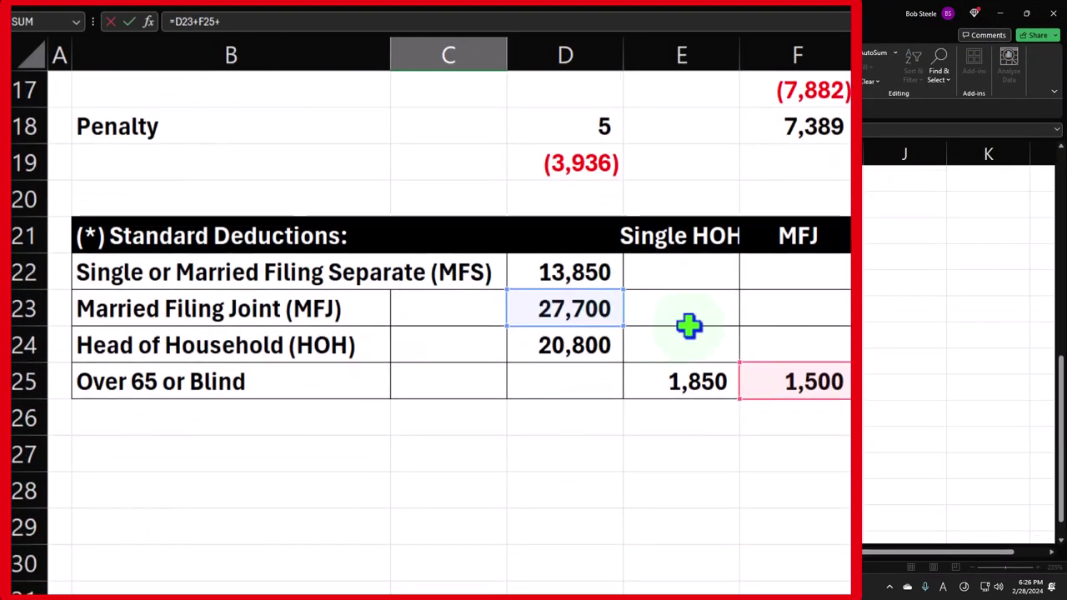
left_click(773, 380)
key("Return")
scroll(750, 371, "up", 2)
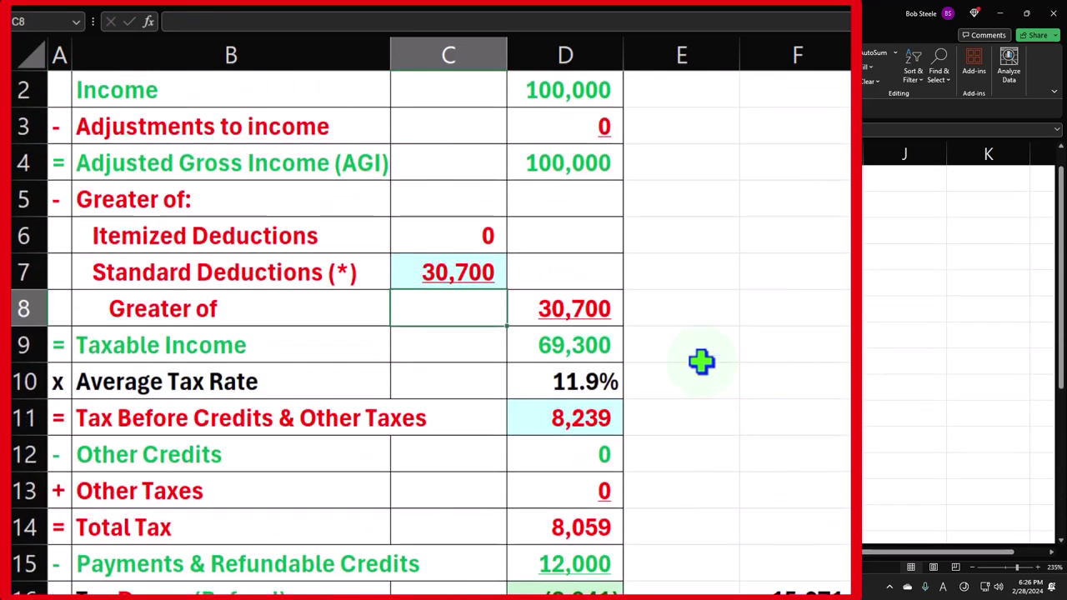
Step: Compare the worksheet's standard deduction and taxable income with Form 1040 in Lacerte, and check the line 16 tax on page 2
left_click(451, 269)
left_click(567, 345)
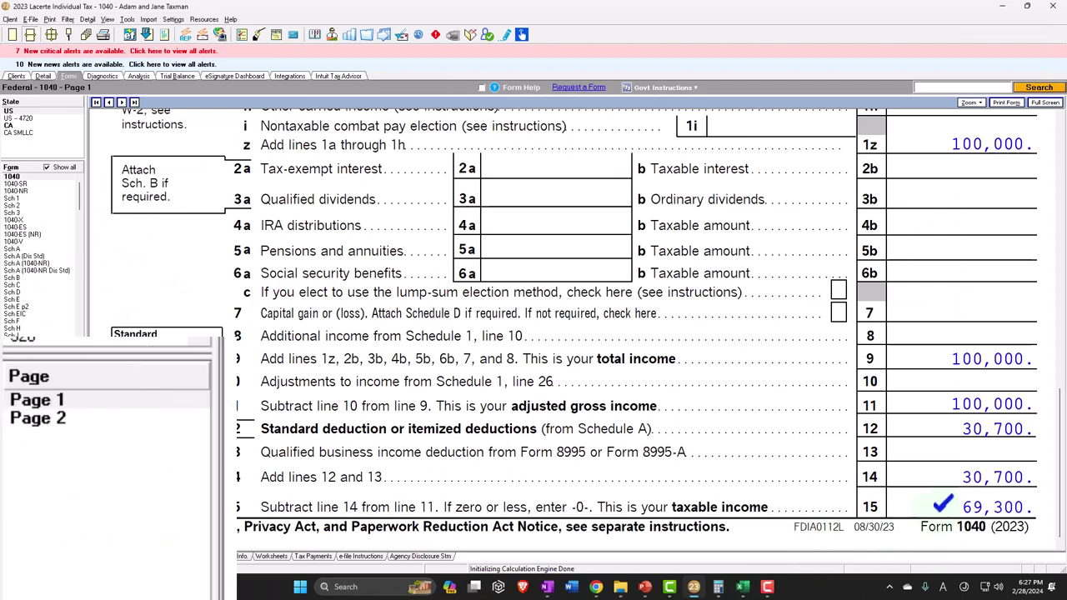
left_click(16, 440)
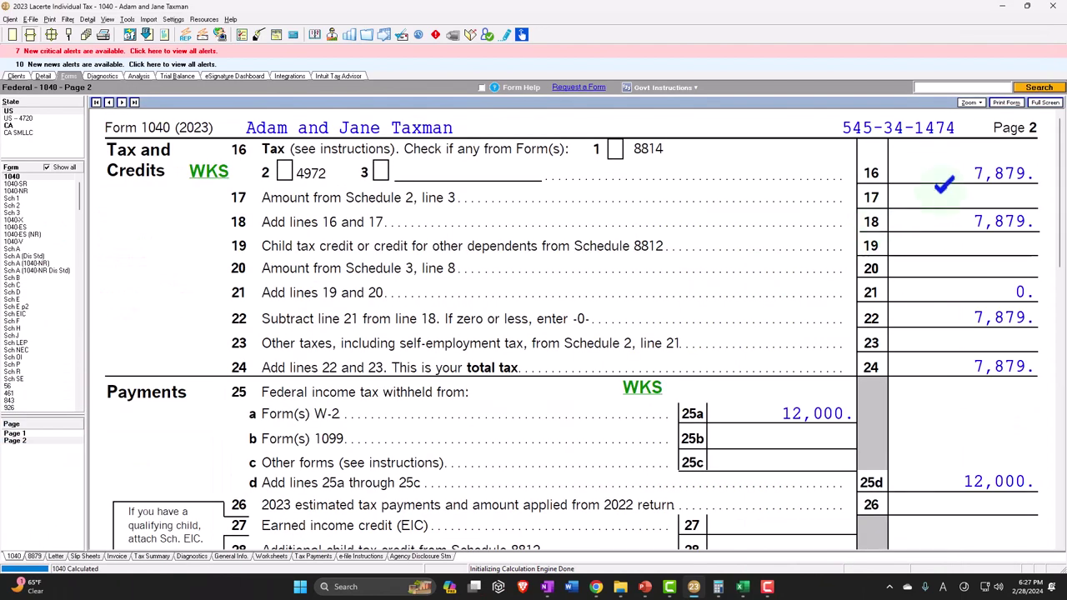
Step: Switch to Excel and set Tax Before Credits & Other Taxes in D11 to 7,879
left_click(742, 587)
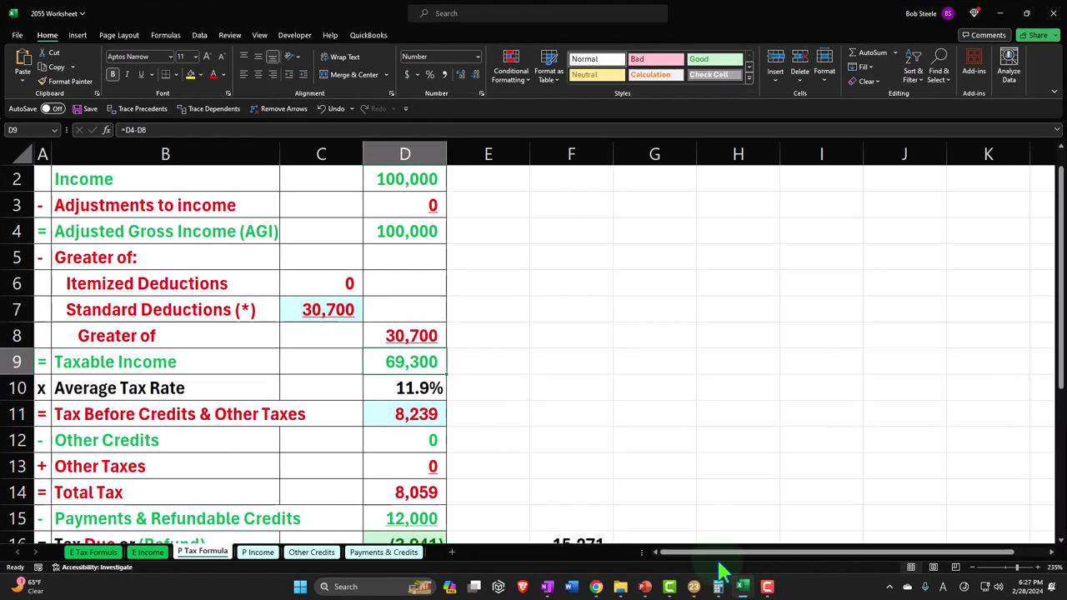
left_click(431, 415)
type("7,879")
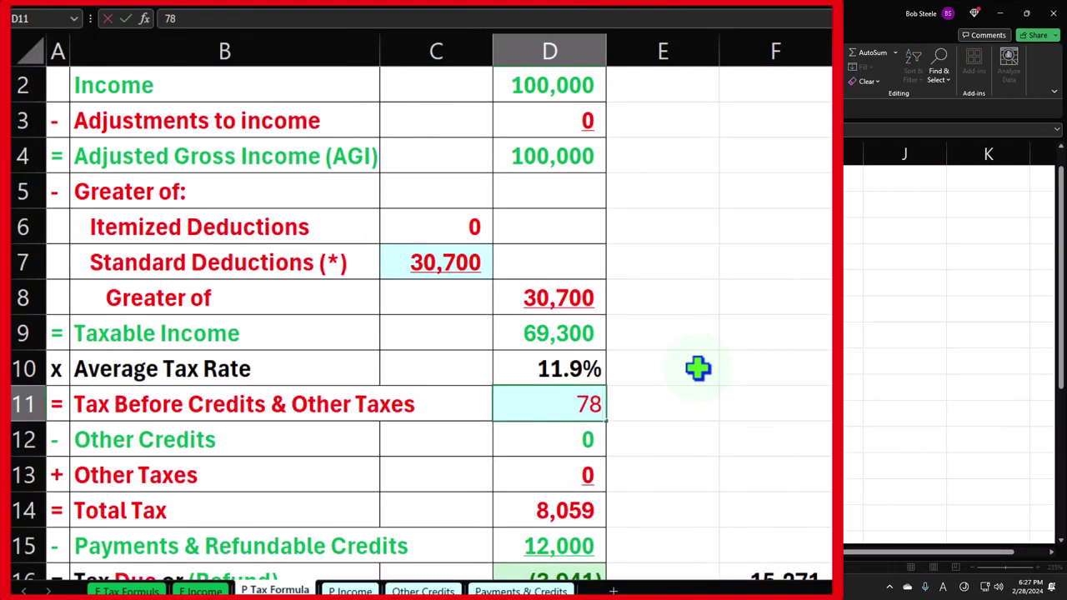
key("Return")
scroll(695, 379, "down", 1)
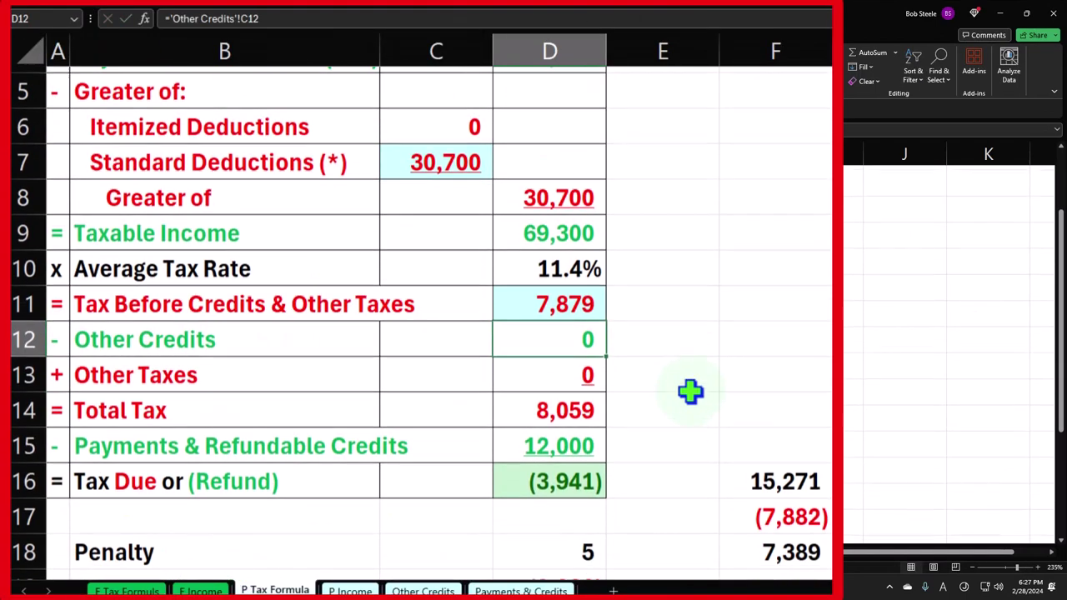
Step: Compare the worksheet's refund in D16 with the total tax, payments and refund lines on page 2 of Form 1040 in Lacerte
left_click(584, 475)
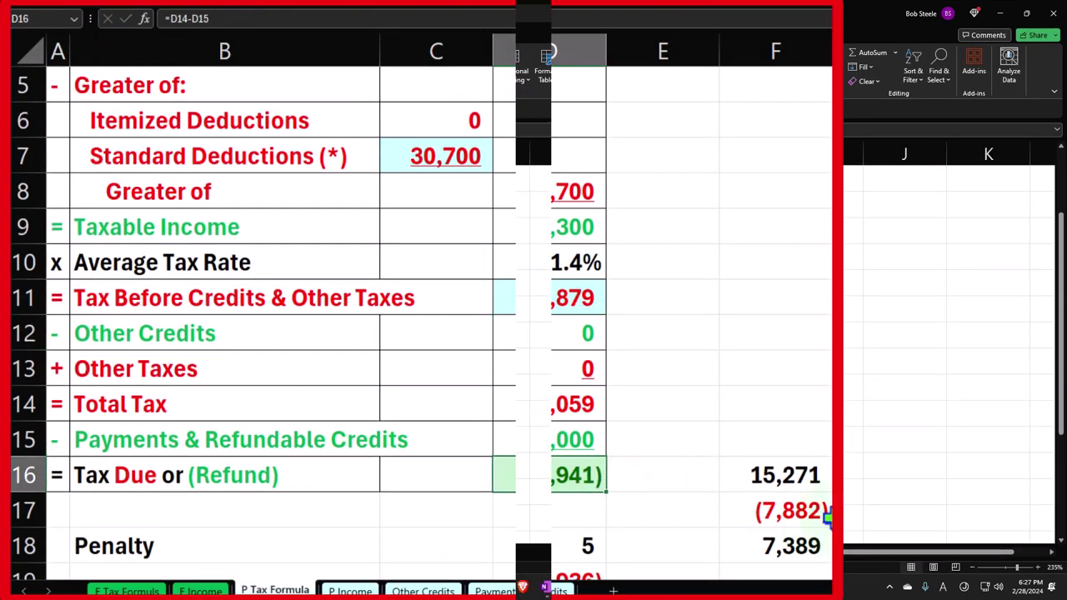
key("alt+Tab")
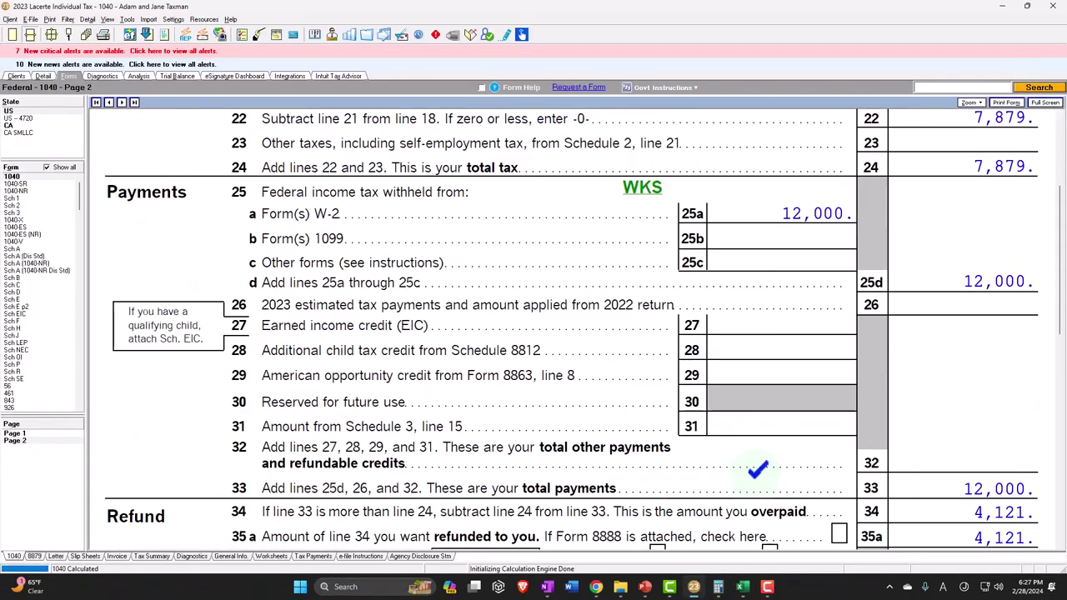
scroll(885, 517, "down", 3)
scroll(885, 517, "up", 6)
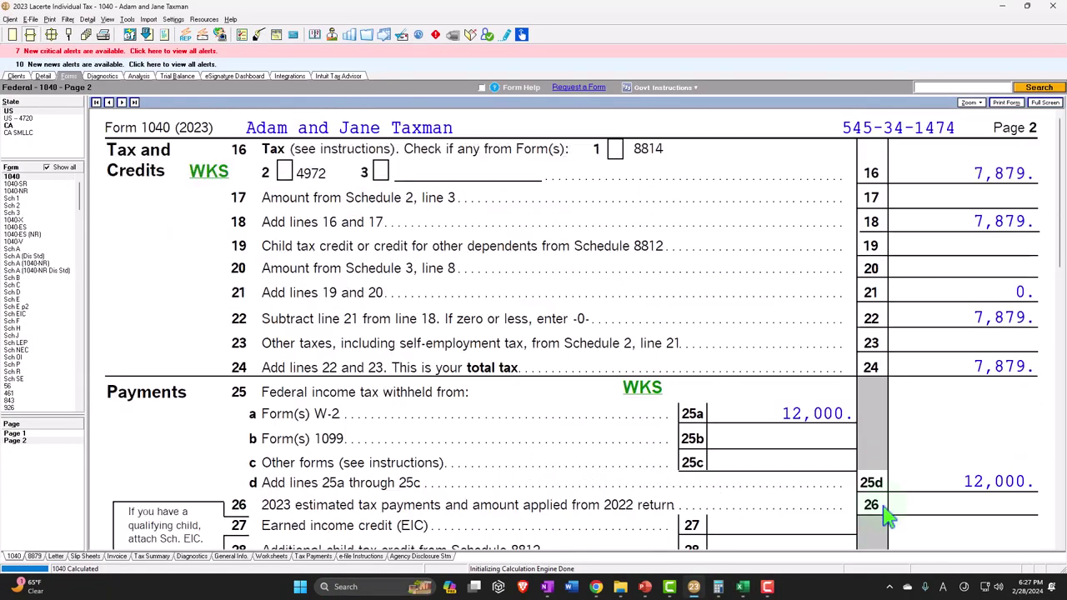
left_click(750, 590)
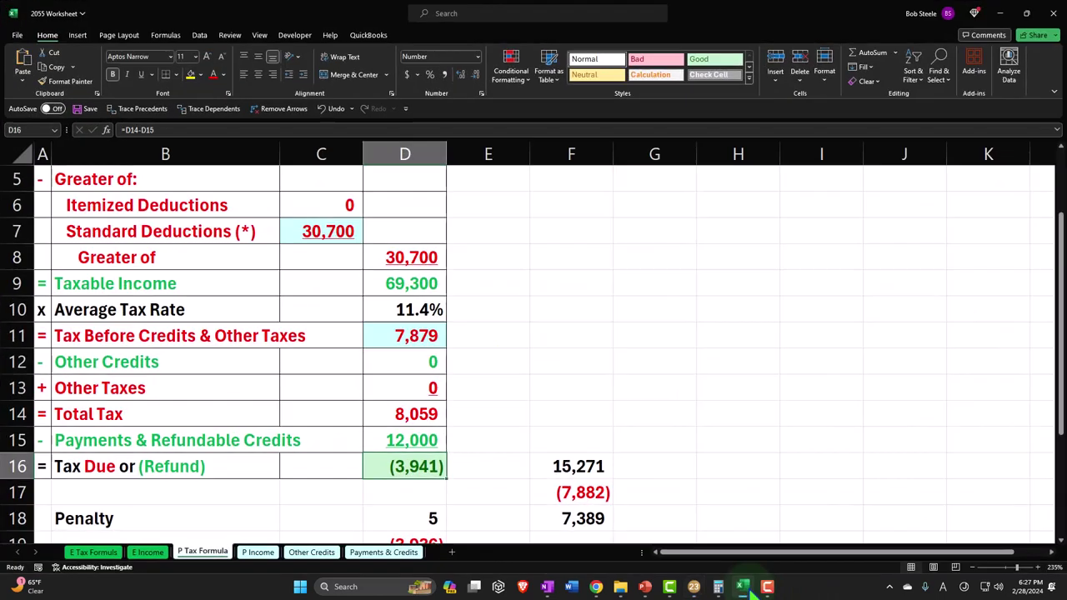
left_click(750, 590)
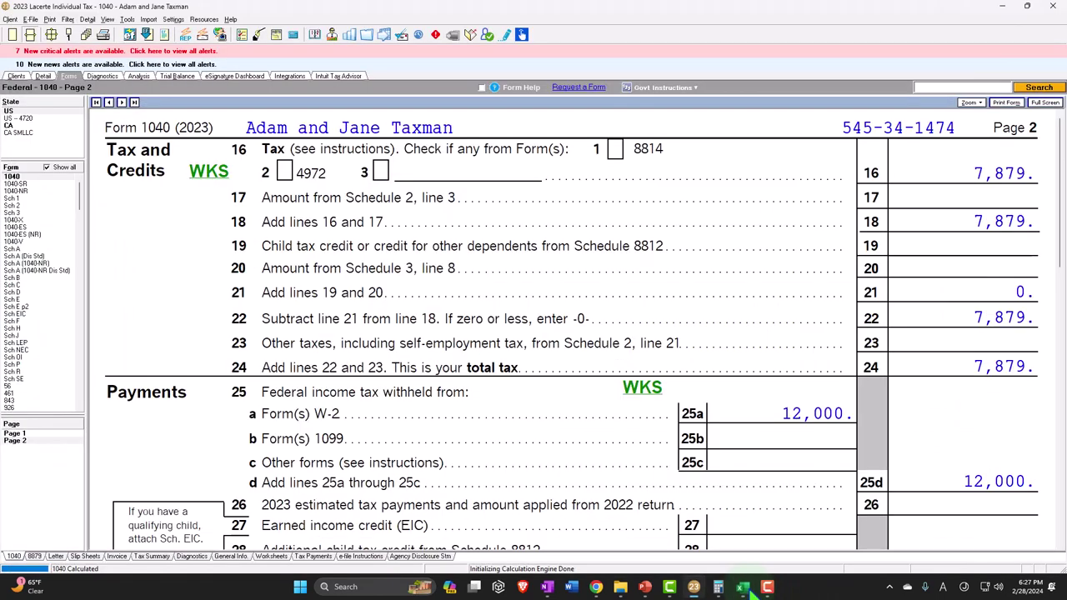
scroll(746, 502, "down", 3)
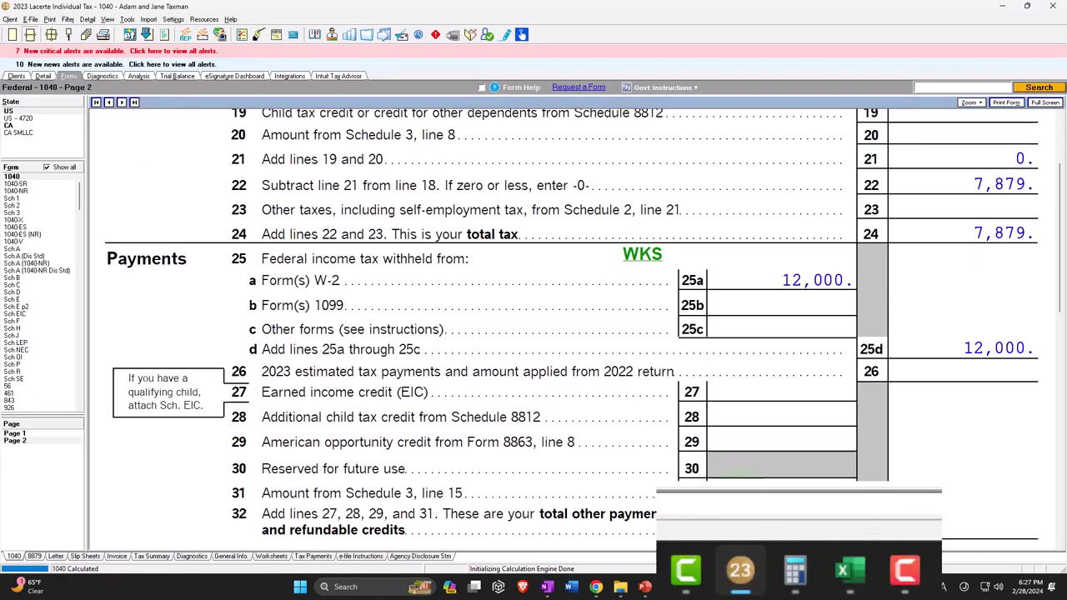
scroll(751, 479, "down", 1)
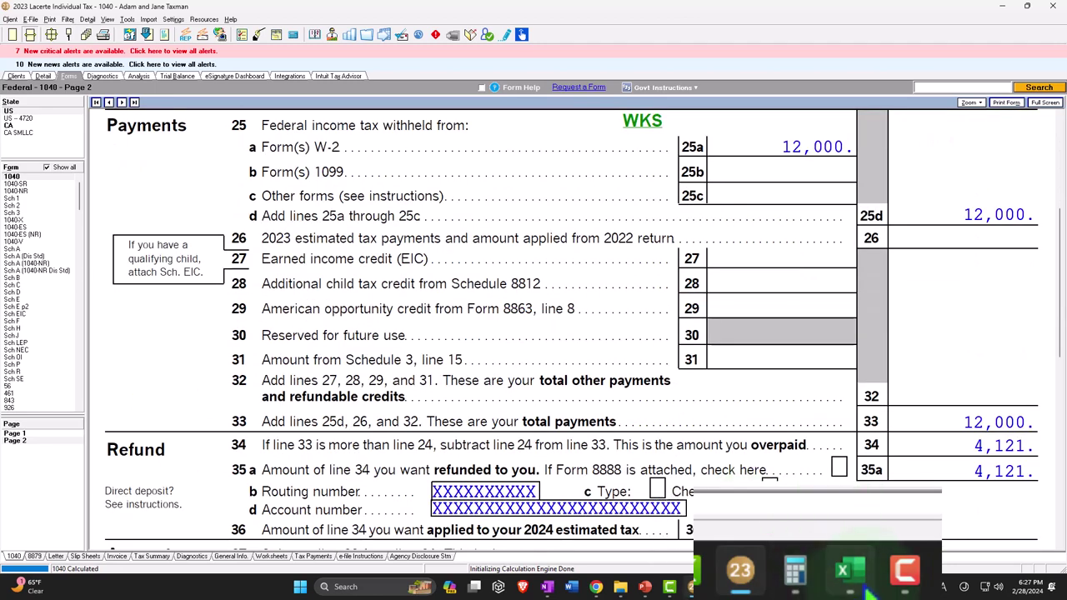
Step: Switch to Excel and replace the hard-coded total tax in D14 with the formula +D11-D12+D13, then check the refund in D16
left_click(741, 587)
left_click(421, 338)
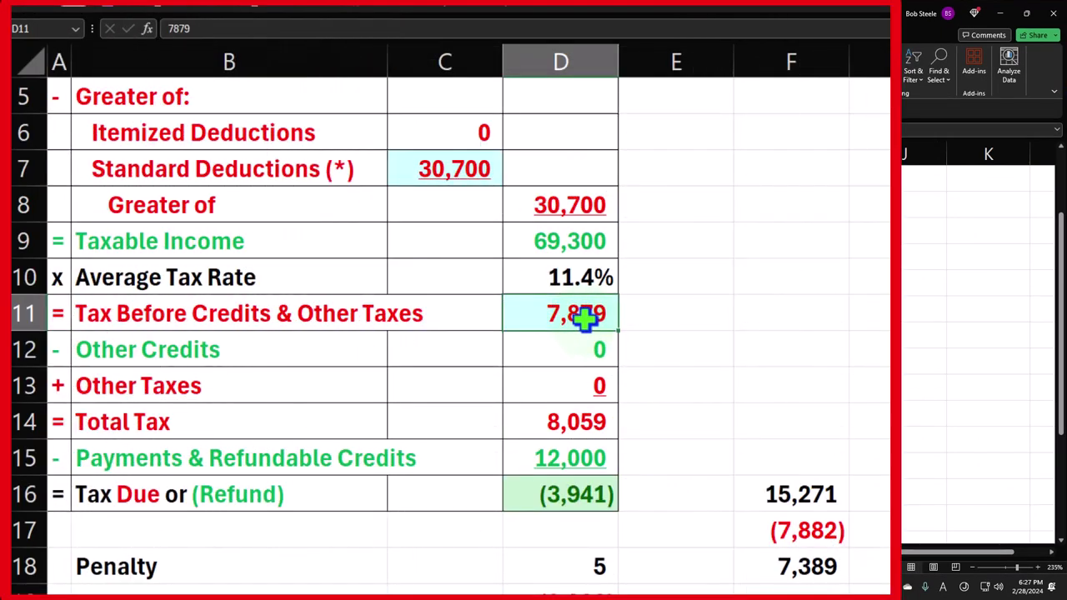
double_click(593, 419)
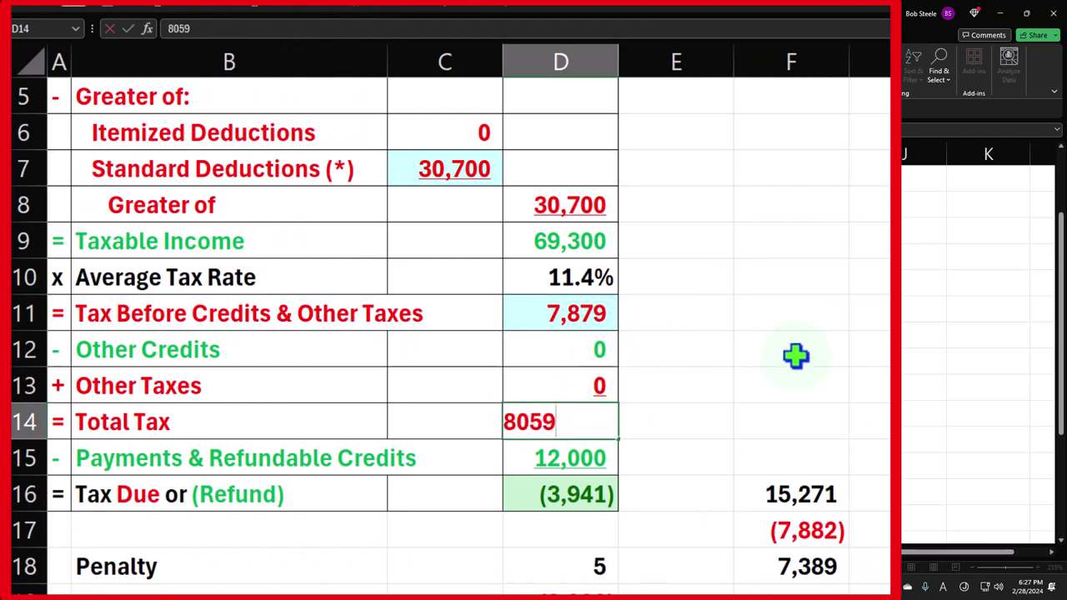
key("Return")
key("Up")
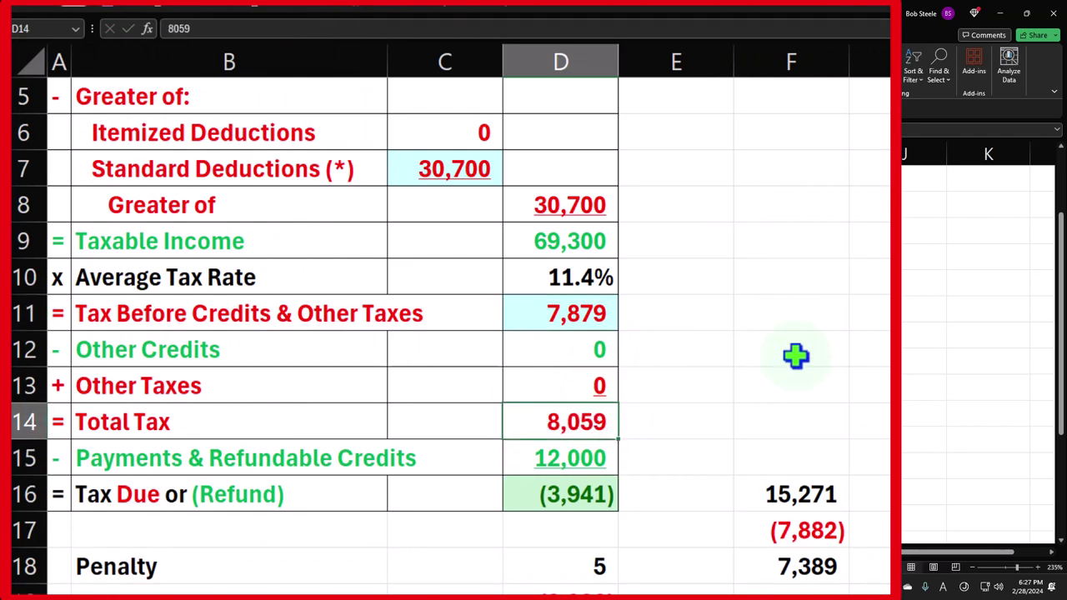
type("+")
key("Up")
key("Up")
key("Up")
type("-")
key("Up")
key("Up")
type("+")
key("Up")
key("Return")
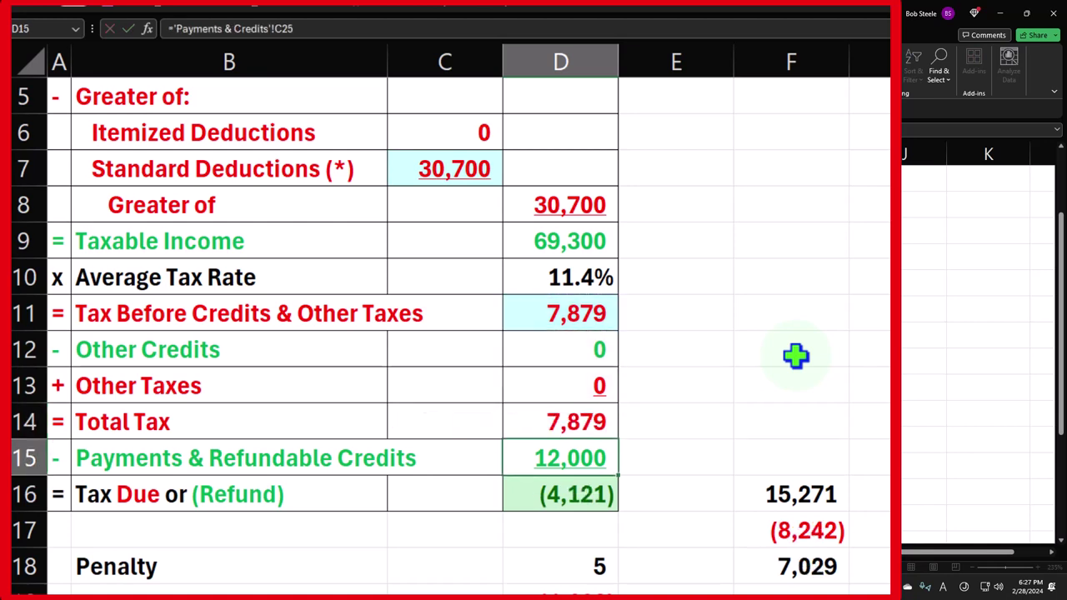
left_click(608, 487)
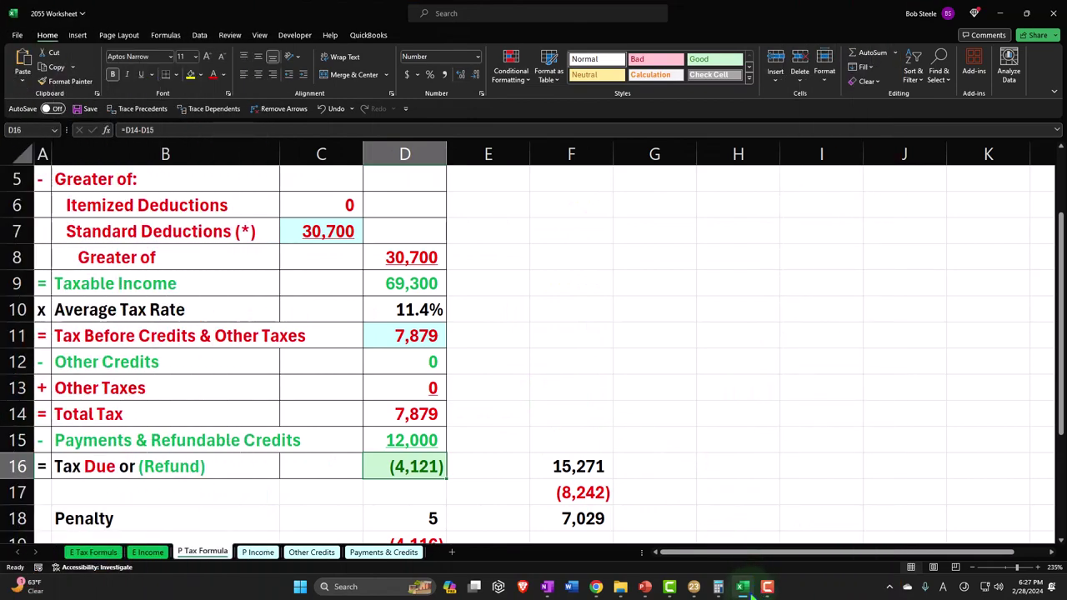
Step: Review the worksheet's tax formula in Excel, then check the age and blindness boxes on page 1 of Form 1040 in Lacerte
left_click(750, 590)
left_click(746, 589)
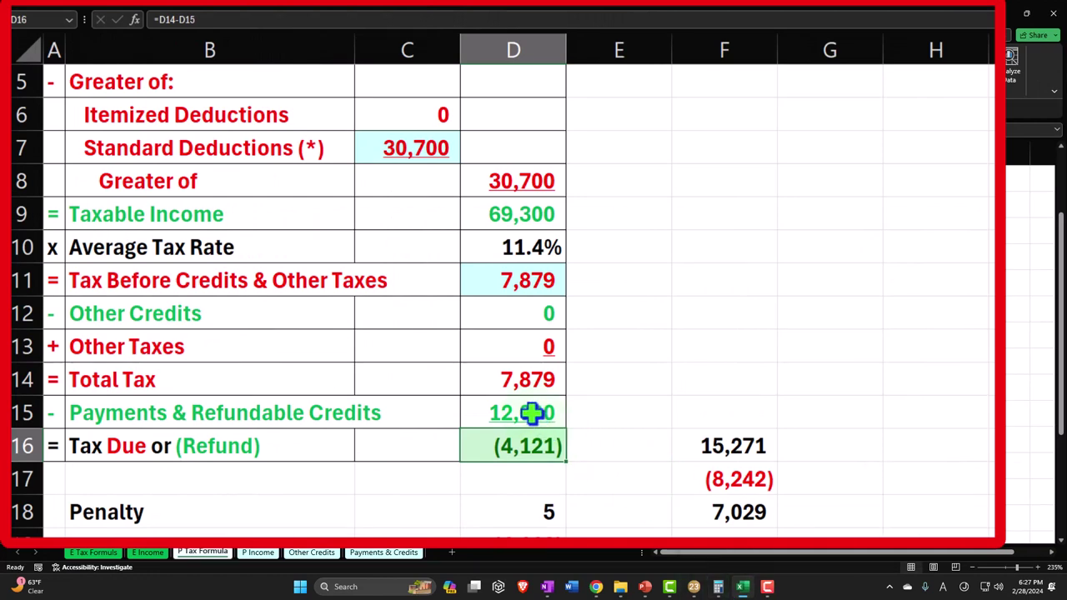
scroll(548, 416, "up", 2)
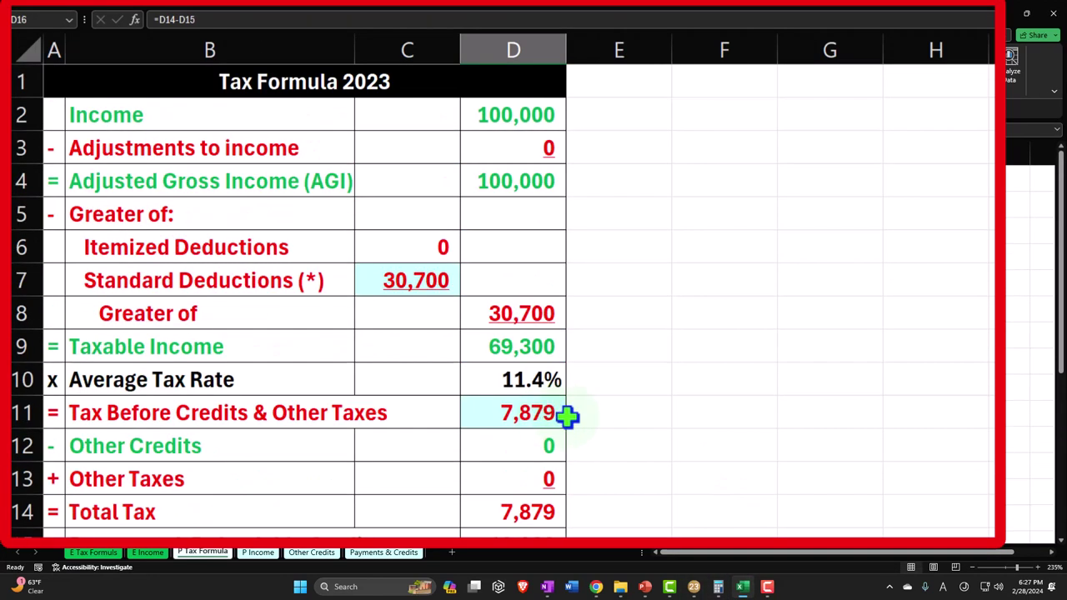
left_click(742, 586)
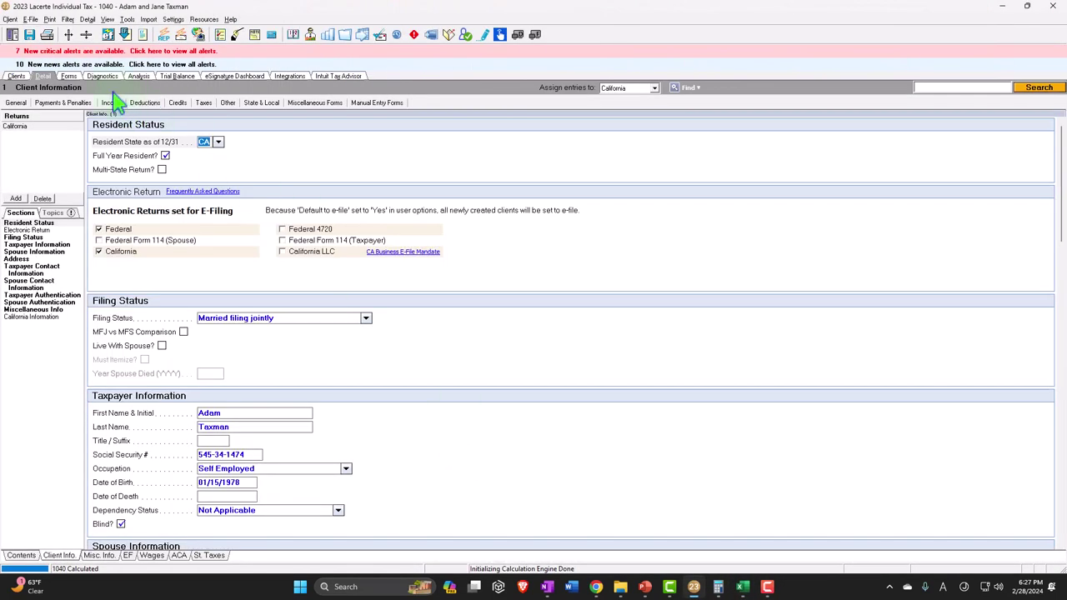
left_click(68, 76)
left_click(28, 438)
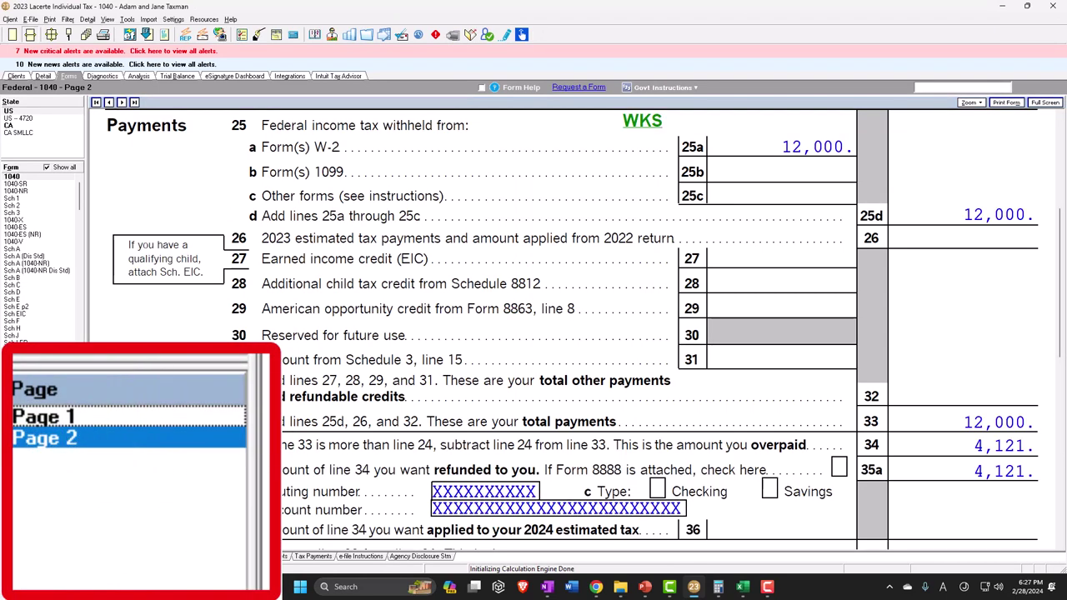
left_click(15, 433)
scroll(254, 408, "down", 3)
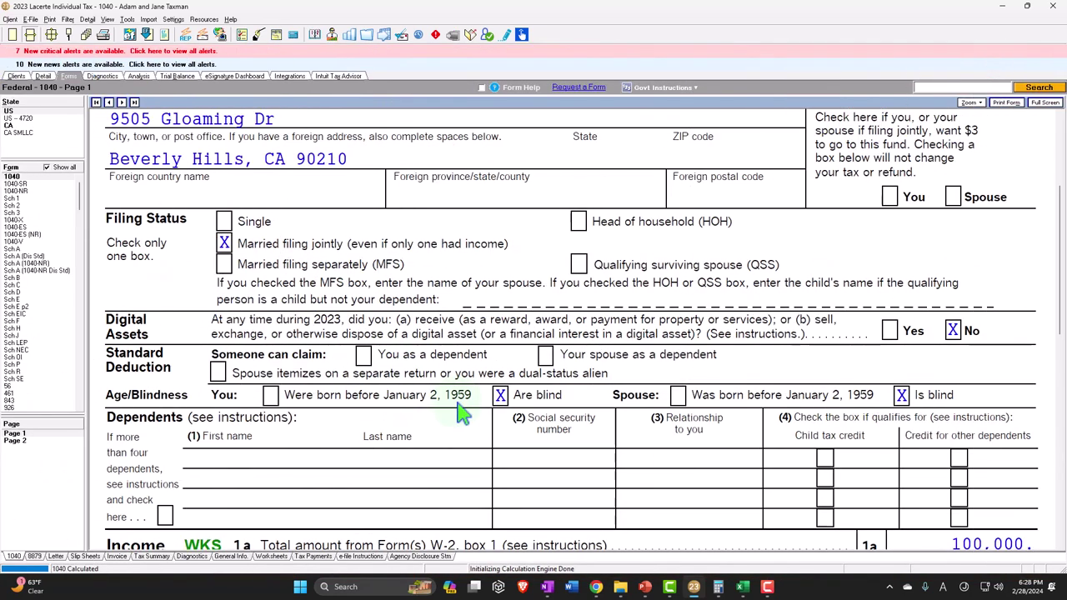
Step: Change the taxpayer's date of birth so the taxpayer is over 65, then check the standard deduction on page 1 of Form 1040
left_click(42, 76)
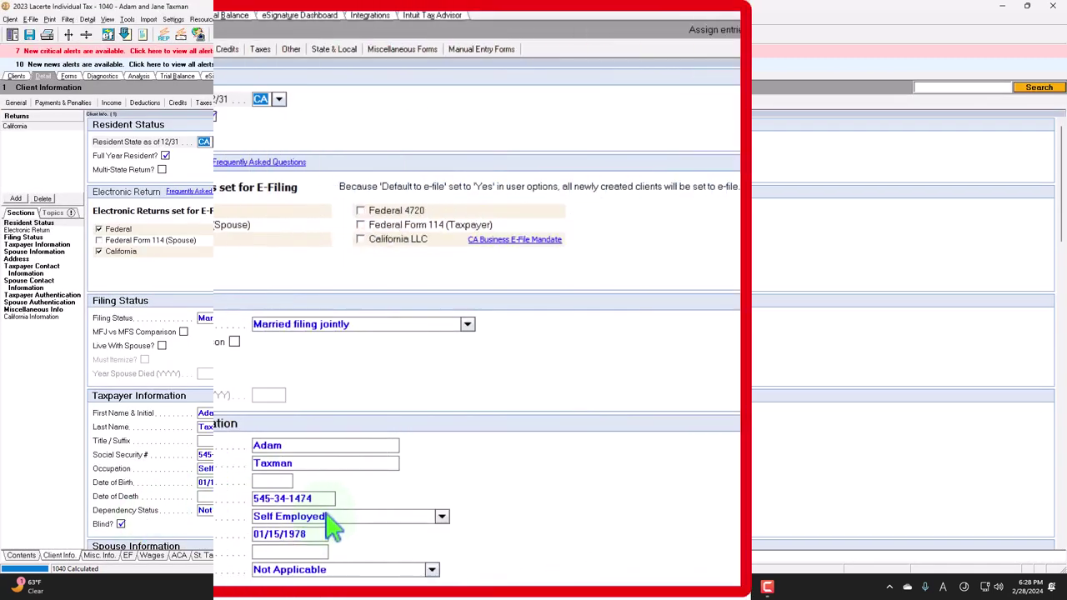
left_click(316, 537)
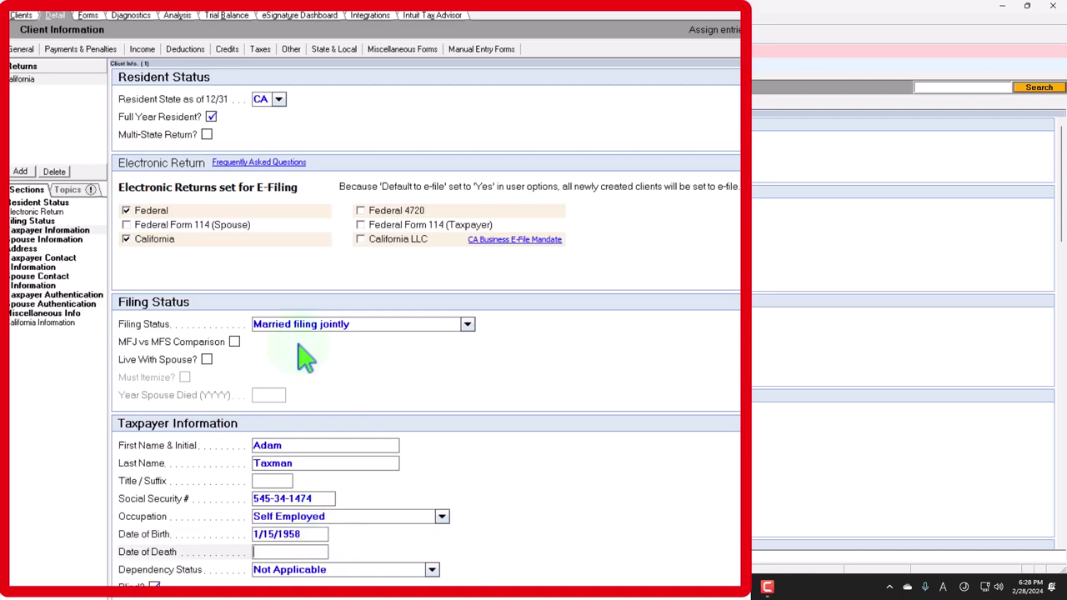
left_click(69, 76)
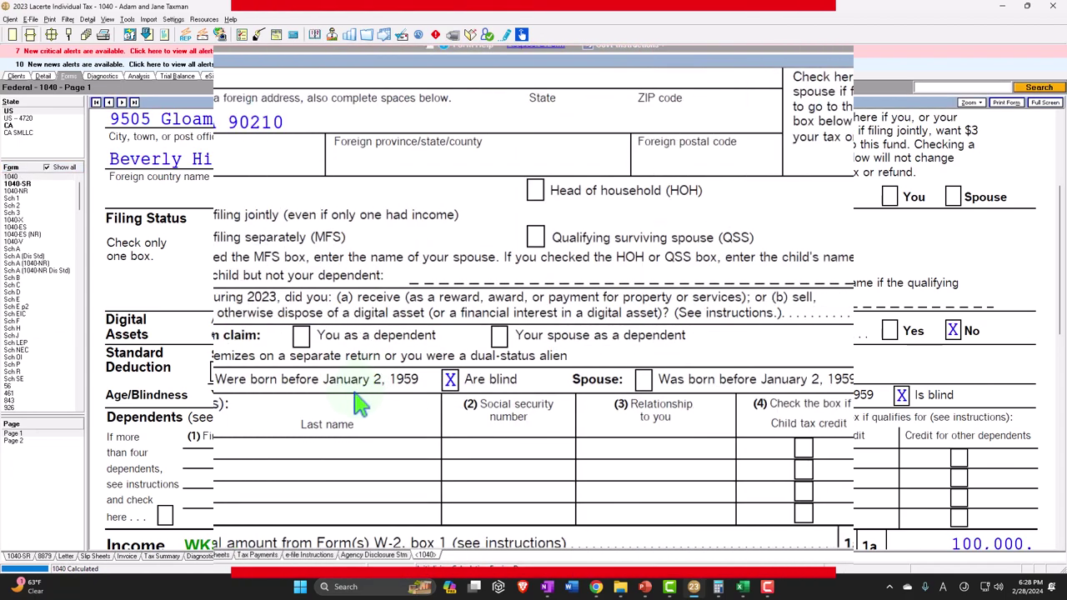
scroll(518, 403, "down", 10)
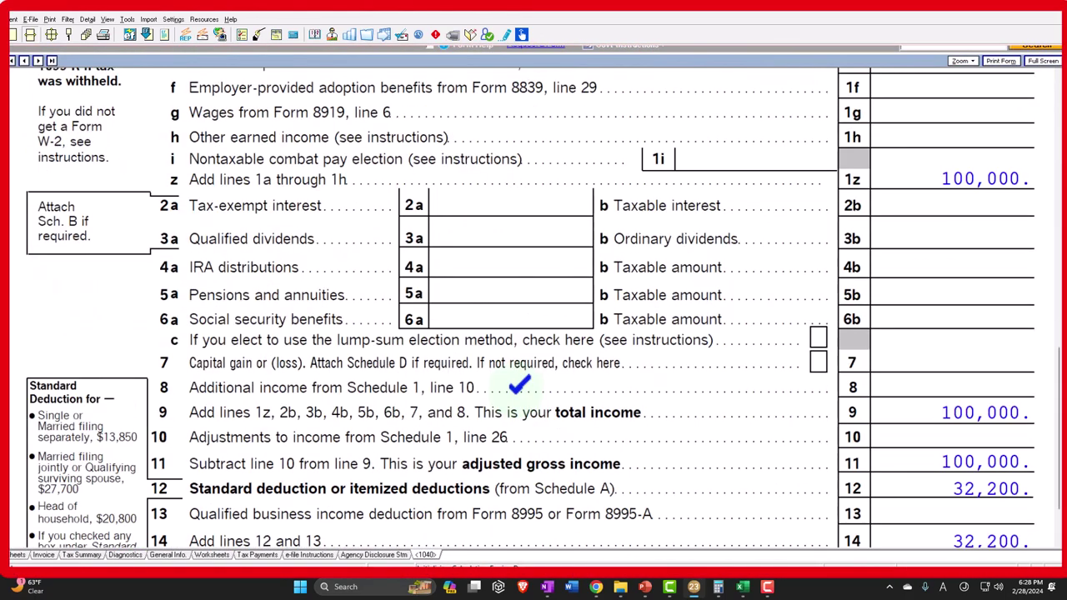
scroll(518, 402, "down", 2)
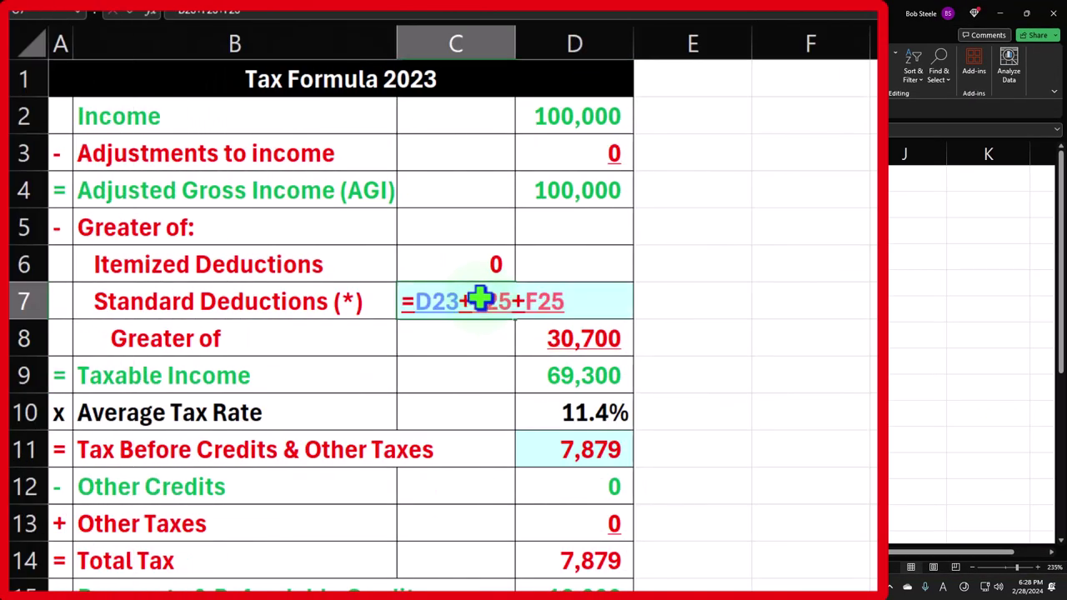
Step: Switch to Excel and extend the standard deduction formula in C7 to =D23+F25+F25+F25, then check the taxable income in D9
scroll(586, 304, "down", 6)
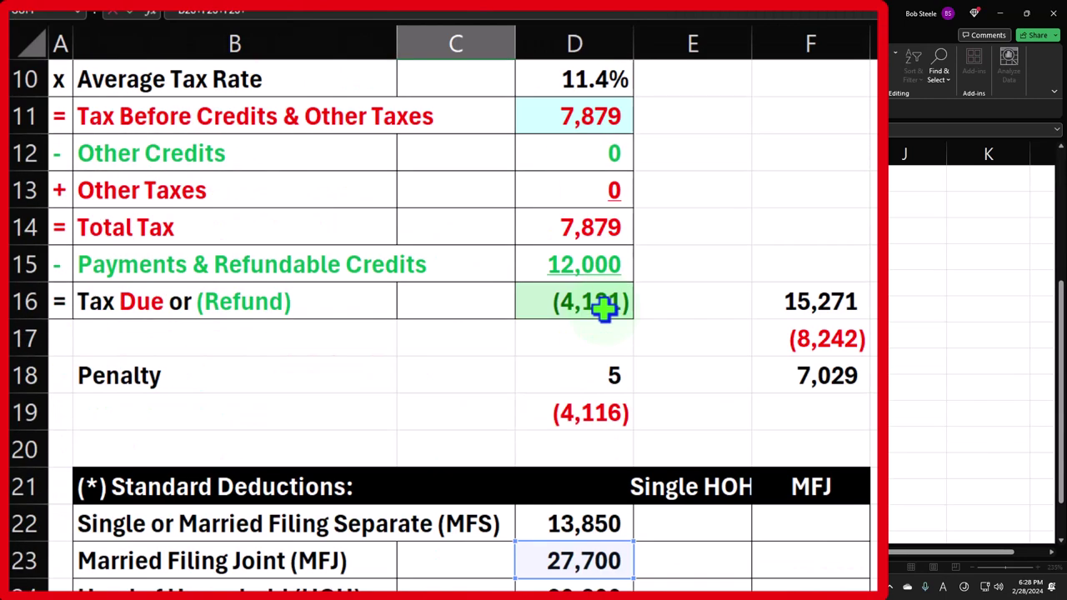
left_click(807, 298)
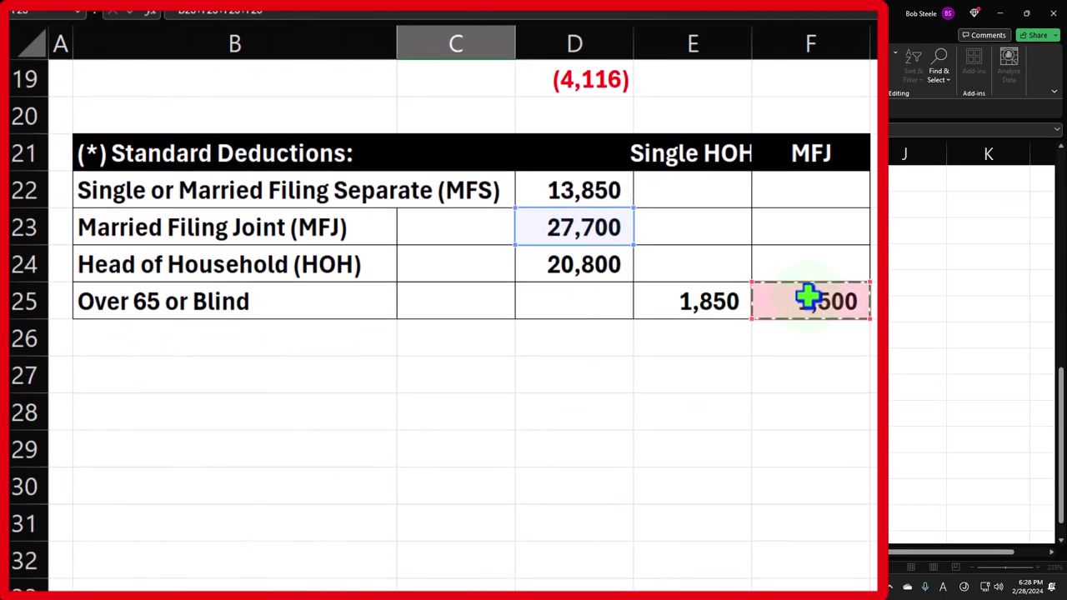
key("Return")
scroll(655, 274, "up", 2)
left_click(472, 270)
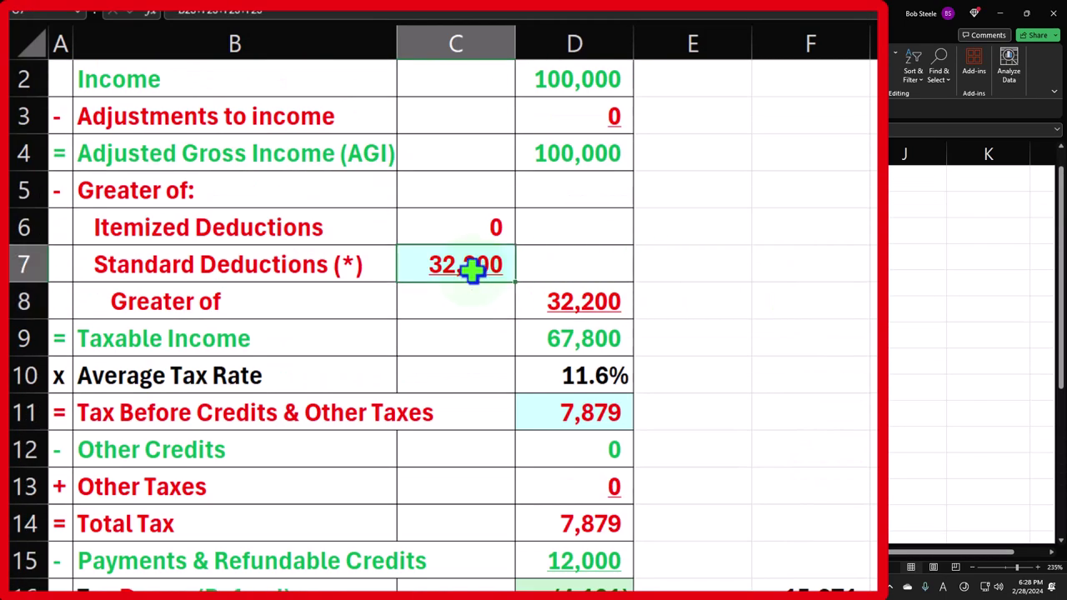
left_click(576, 341)
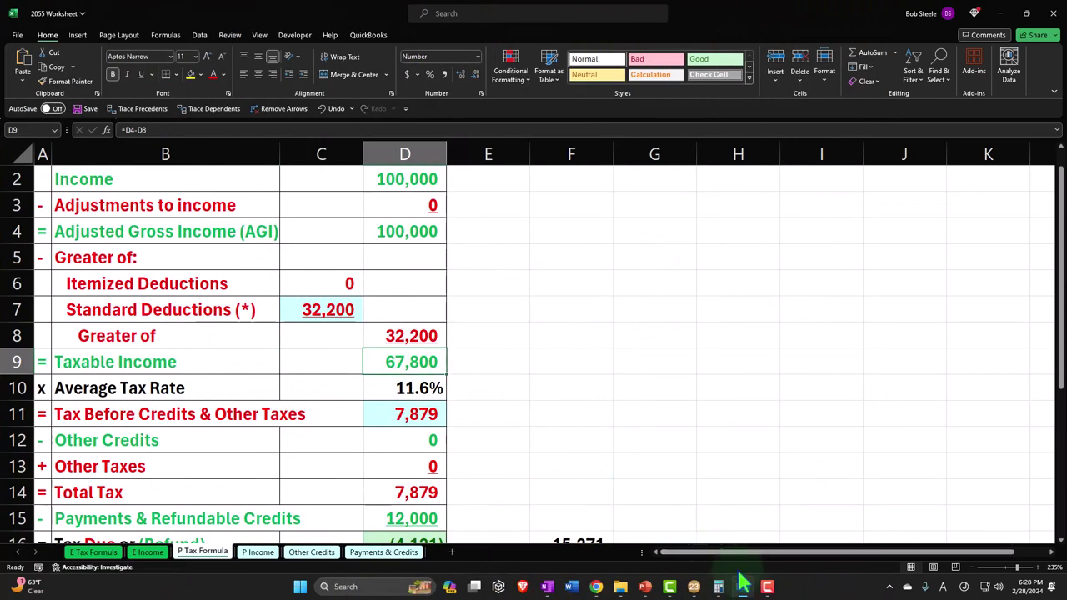
Step: Set D11 in Excel to 7,699 from line 16 of Form 1040 in Lacerte, then compare the refund with page 2
left_click(744, 588)
left_click(55, 441)
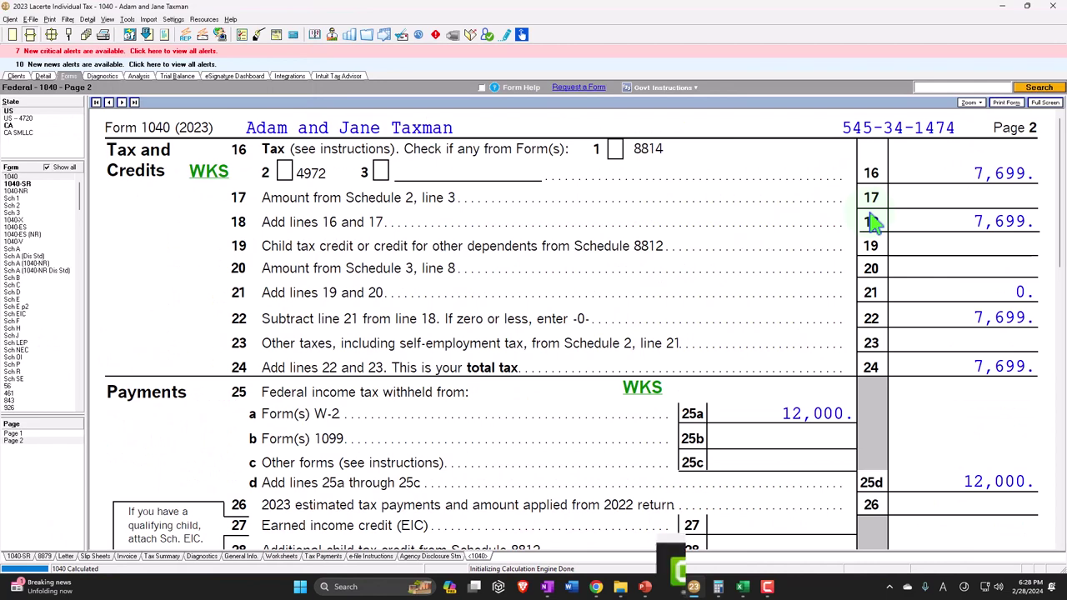
left_click(742, 587)
left_click(608, 414)
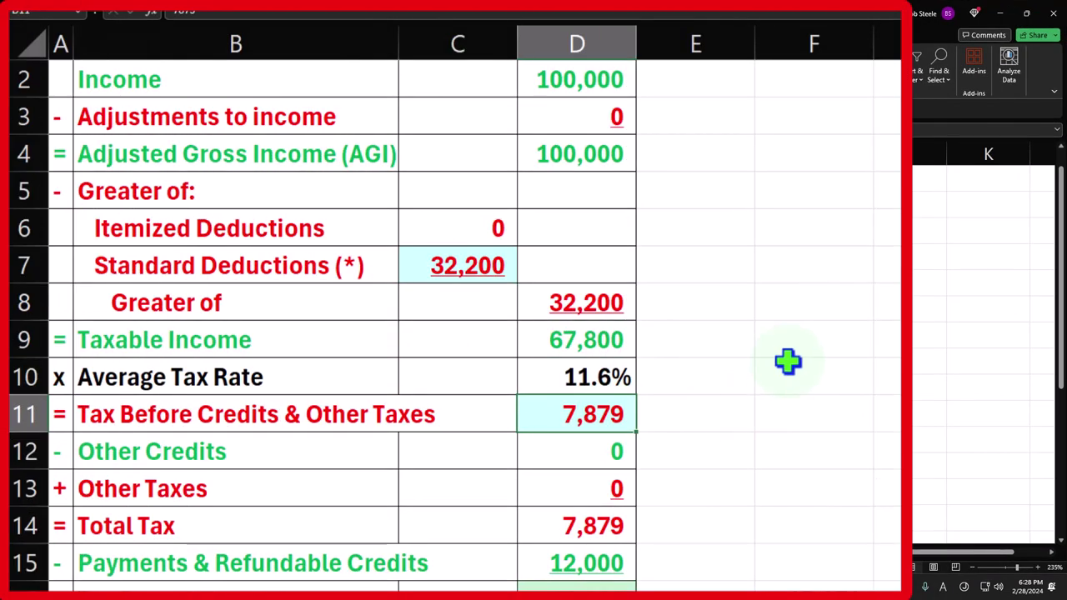
type("7,699")
key("Return")
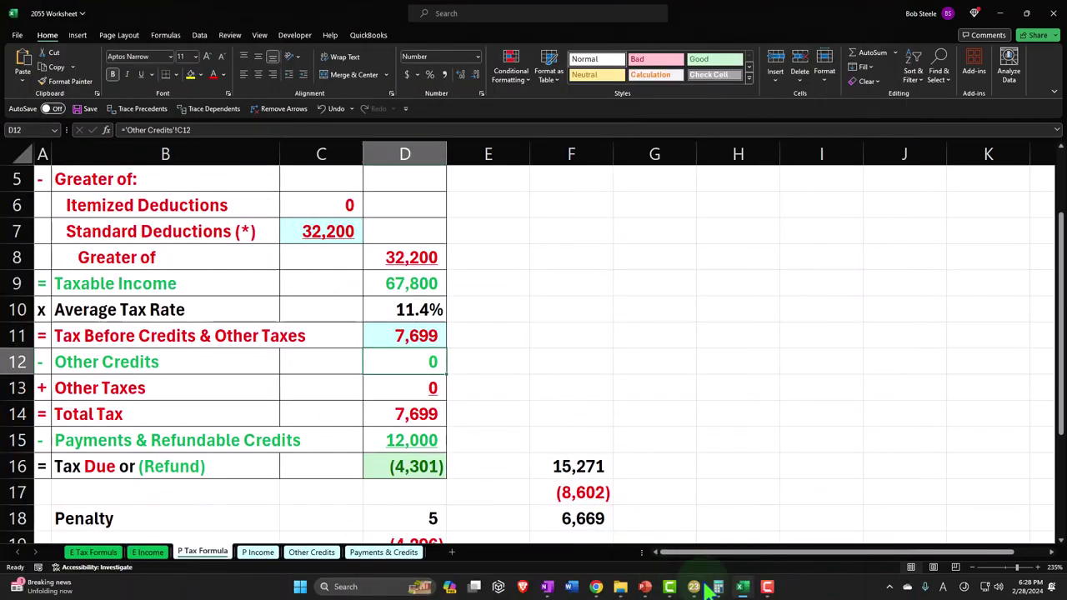
left_click(742, 586)
scroll(760, 446, "down", 5)
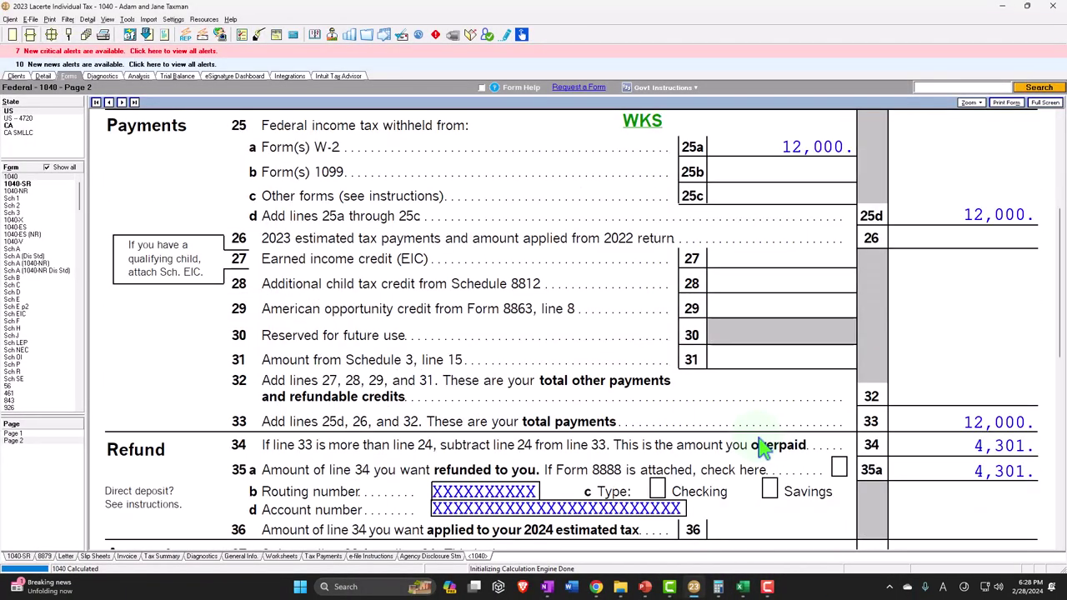
Step: Change the birth year in the spouse's date of birth in Client Information so the spouse is over 65
left_click(42, 76)
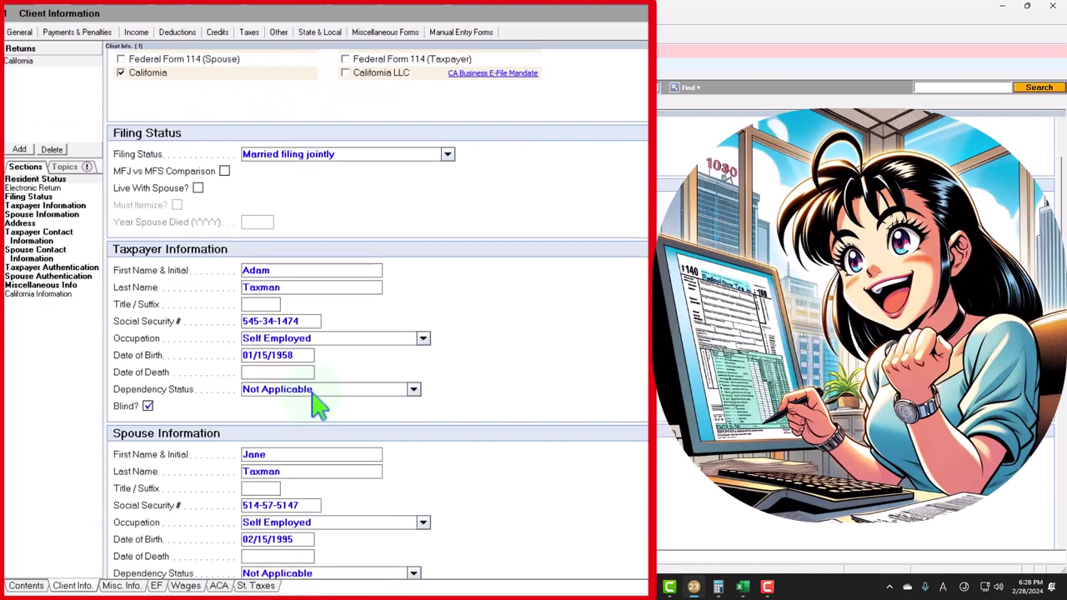
scroll(310, 380, "down", 2)
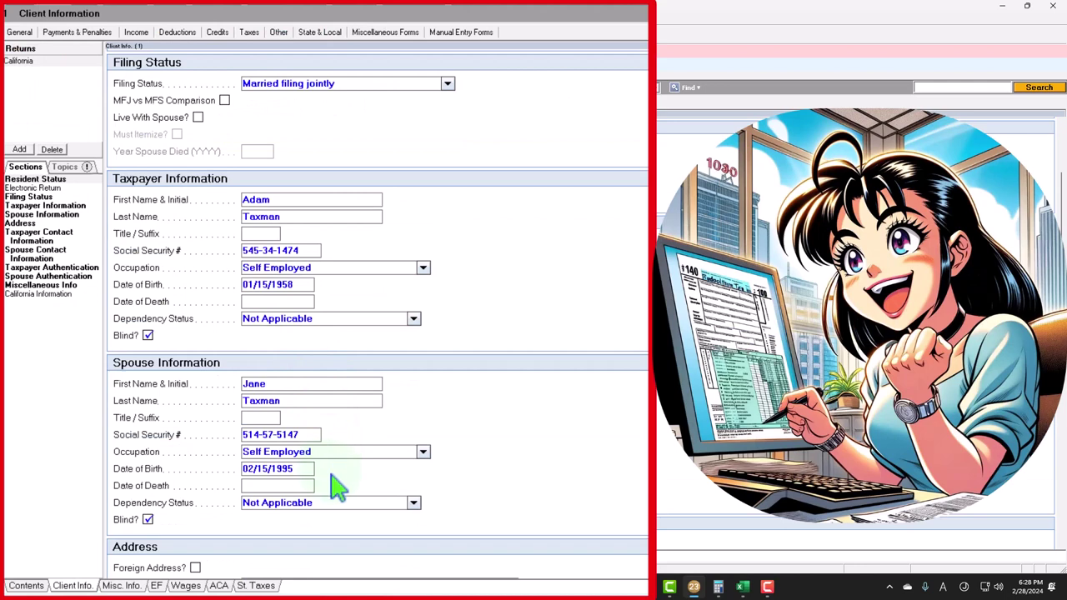
left_click(297, 470)
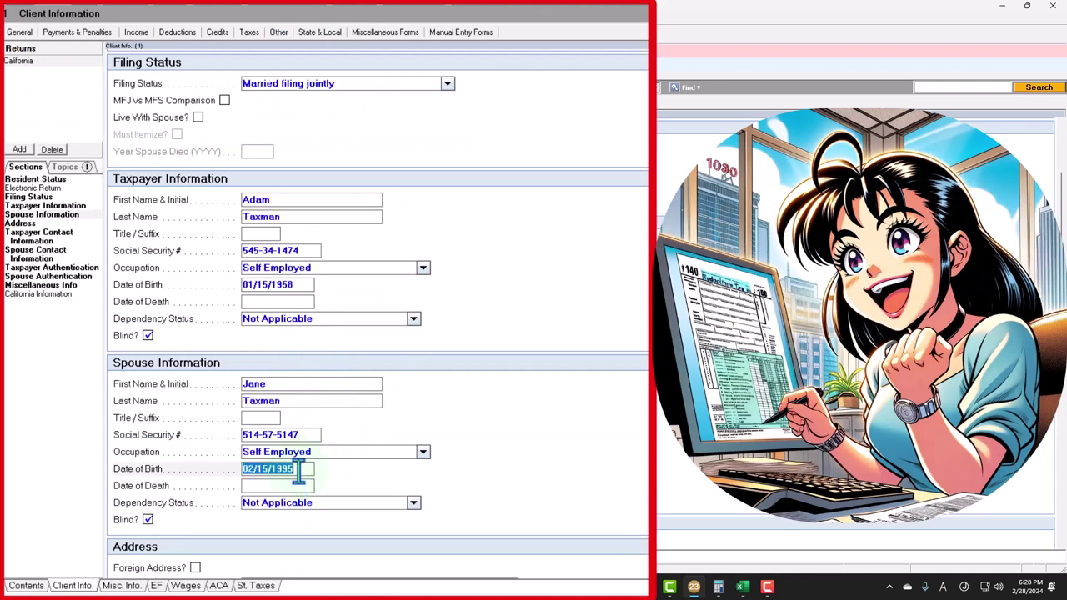
left_click(296, 469)
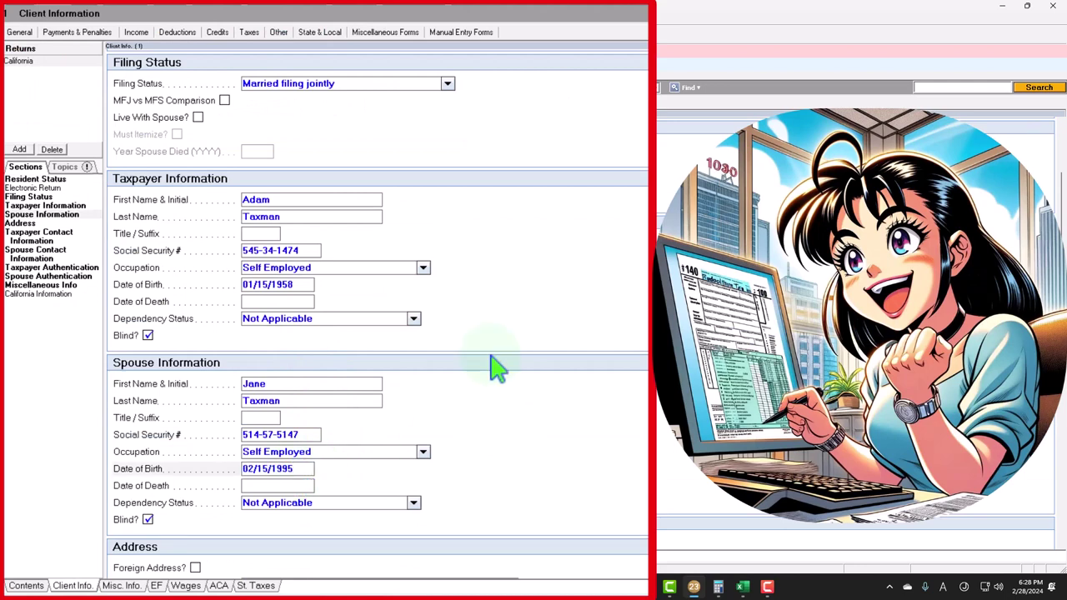
key("BackSpace")
key("BackSpace")
type("58")
key("Tab")
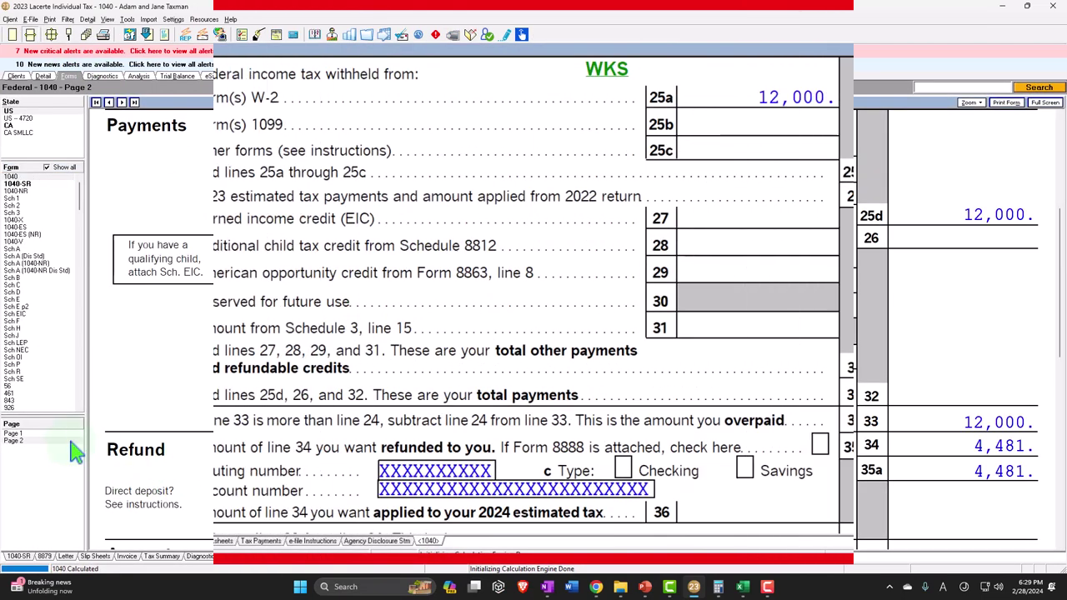
Step: Check the spouse's age and blindness boxes, the standard deduction and the taxable income on page 1 of Form 1040
scroll(433, 309, "up", 15)
scroll(434, 317, "down", 15)
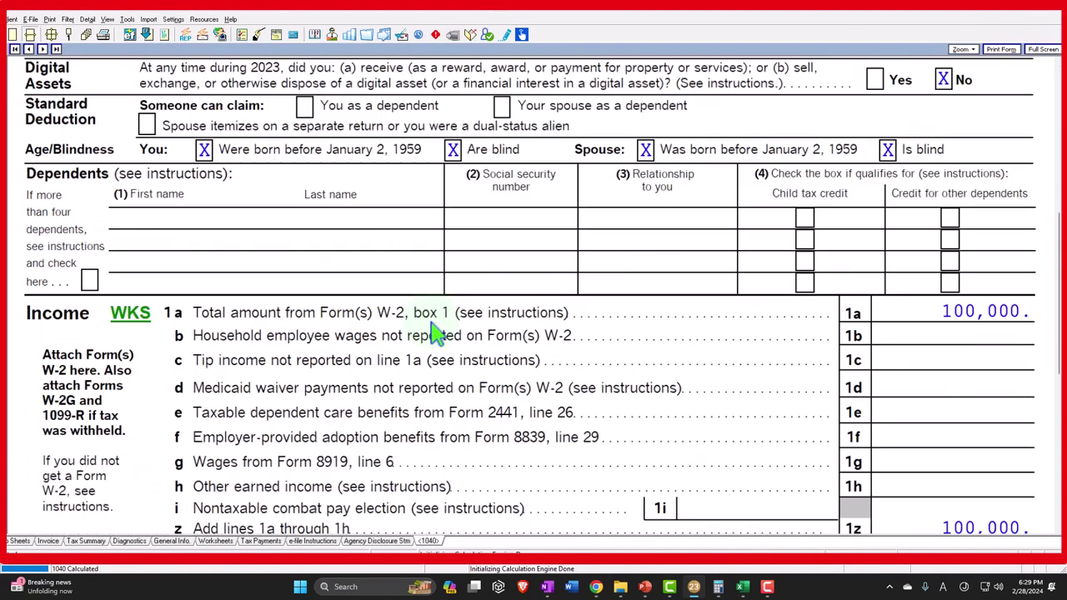
scroll(434, 329, "down", 5)
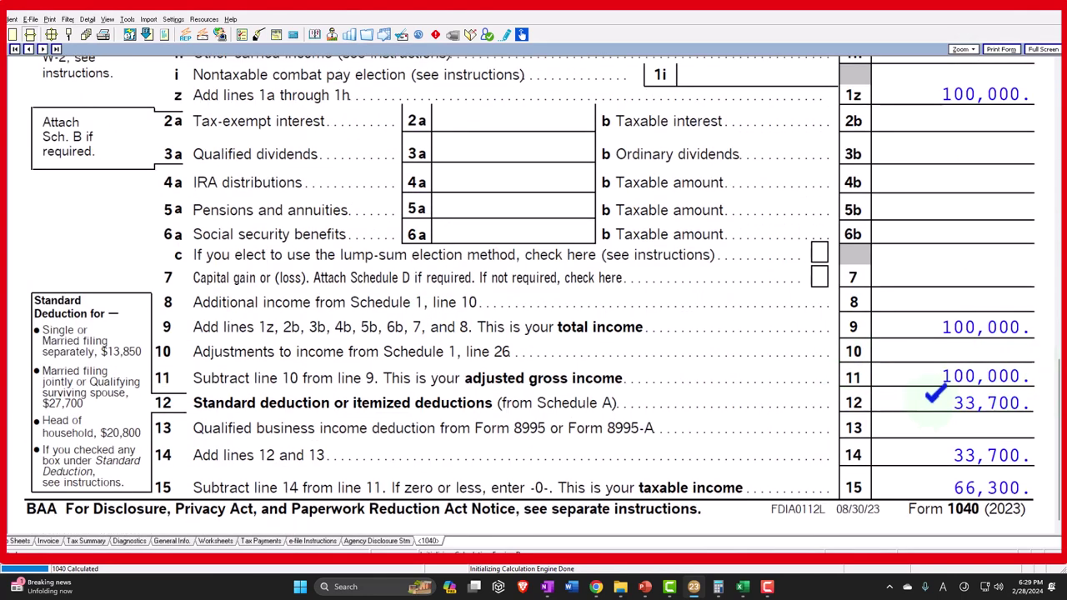
key("Escape")
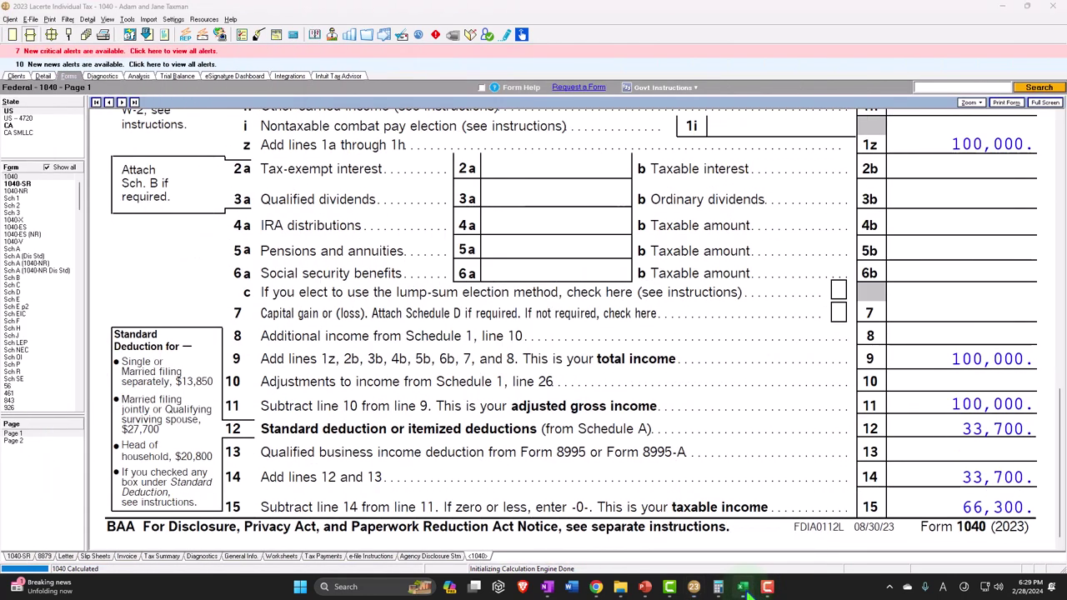
Step: Switch to Excel and add a fourth F25 to the C7 formula, making it =D23+F25+F25+F25+F25, then check the taxable income in D9
left_click(742, 587)
double_click(328, 230)
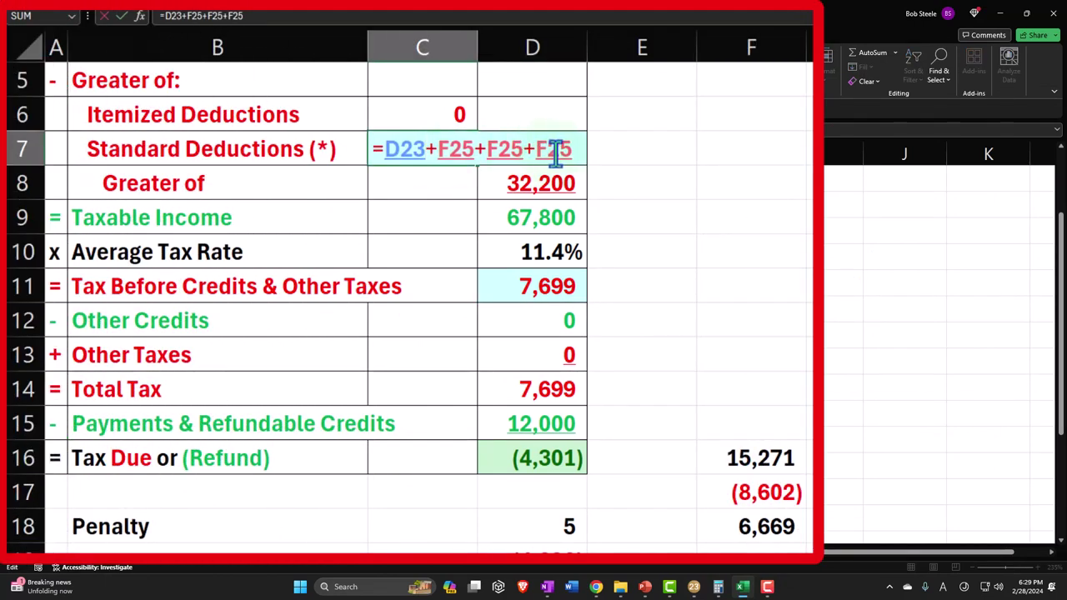
type("+")
scroll(572, 150, "down", 2)
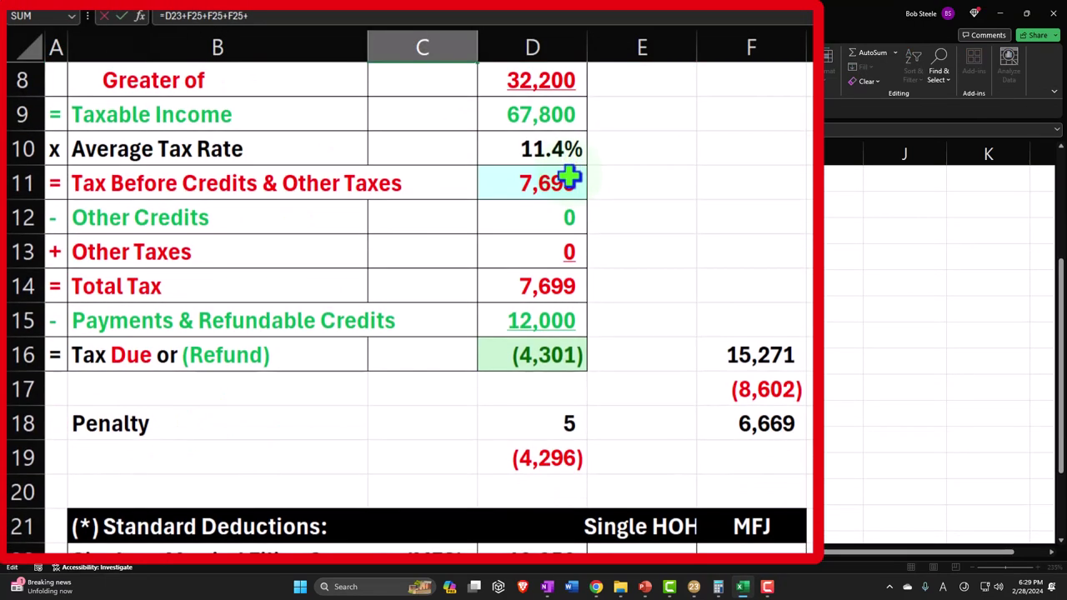
scroll(581, 251, "down", 1)
left_click(761, 467)
key("Return")
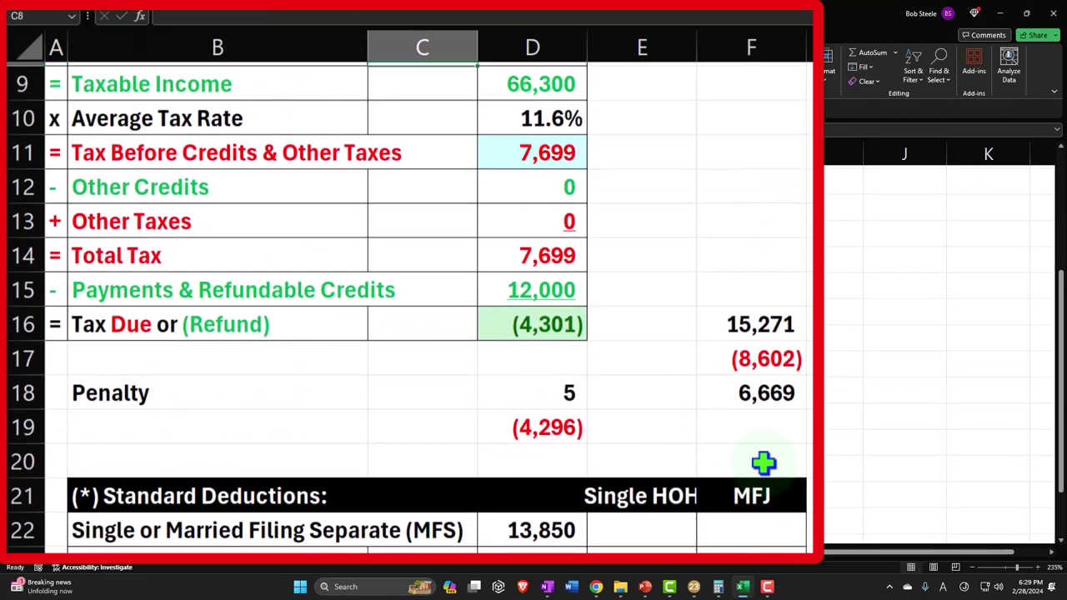
scroll(762, 467, "up", 1)
left_click(428, 252)
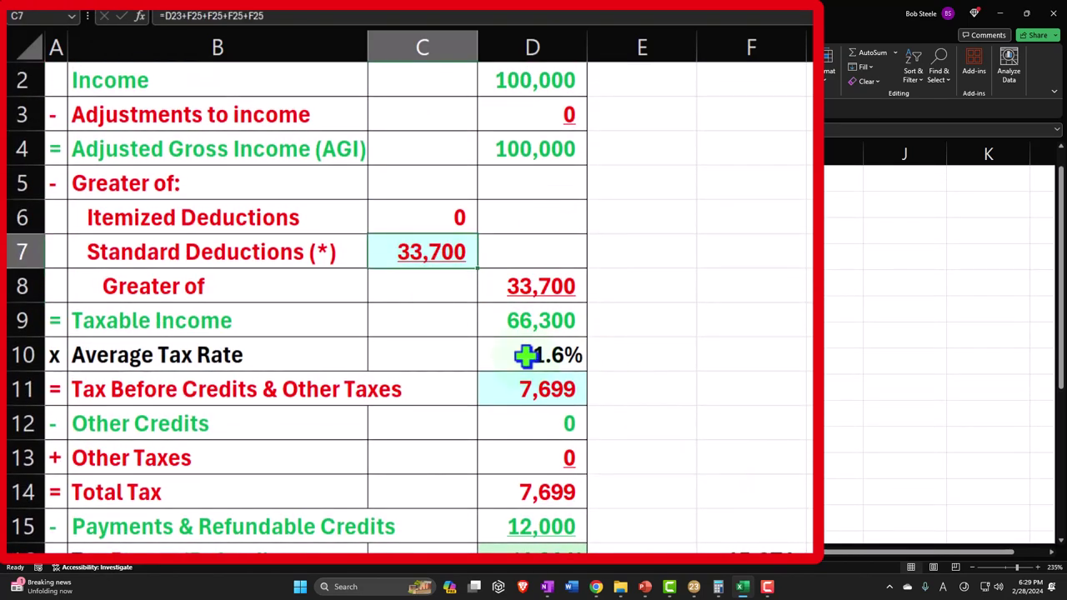
left_click(578, 328)
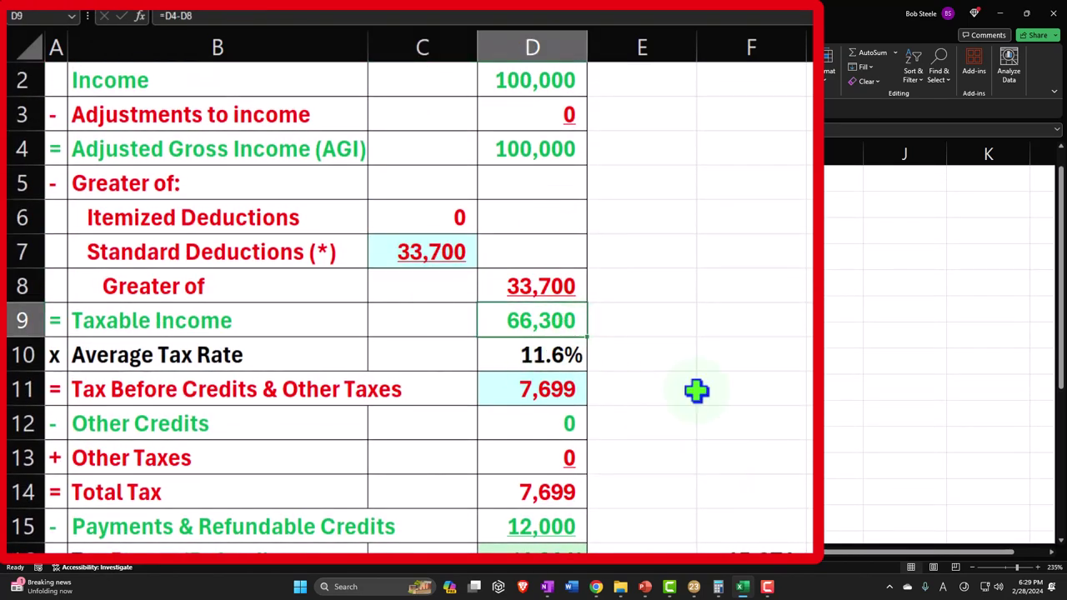
Step: Read the line 16 tax on page 2 of Form 1040 in Lacerte and set D11 in Excel to 7,519
left_click(744, 588)
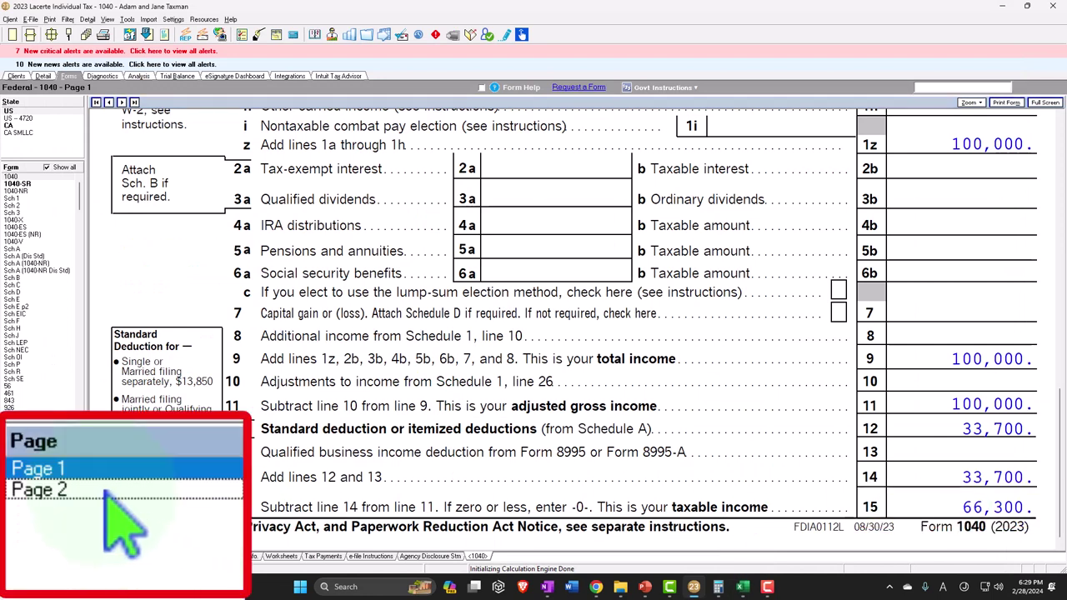
left_click(13, 440)
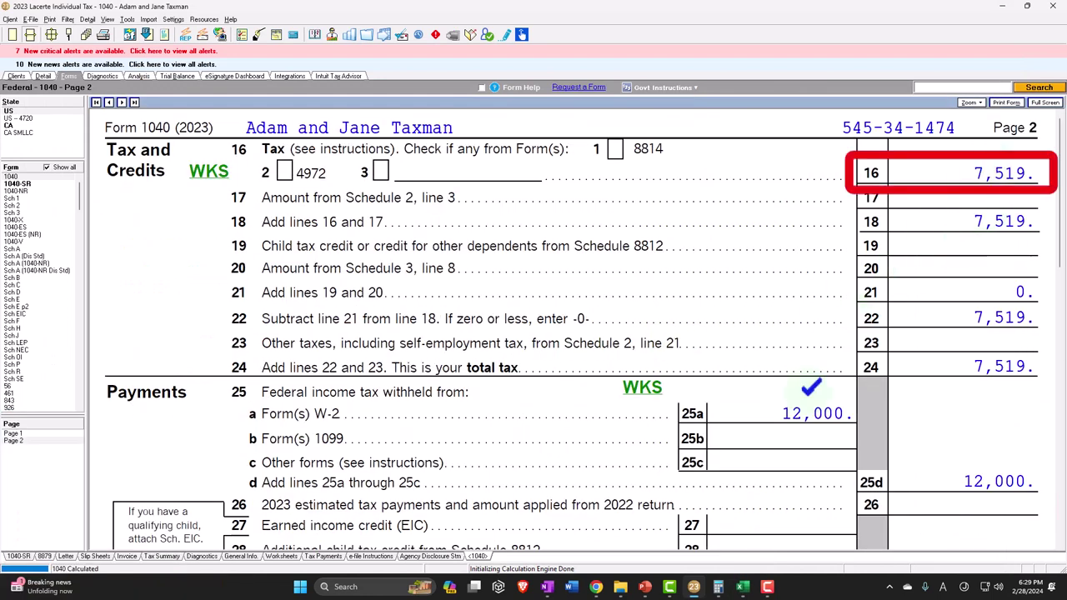
left_click(742, 585)
left_click(424, 414)
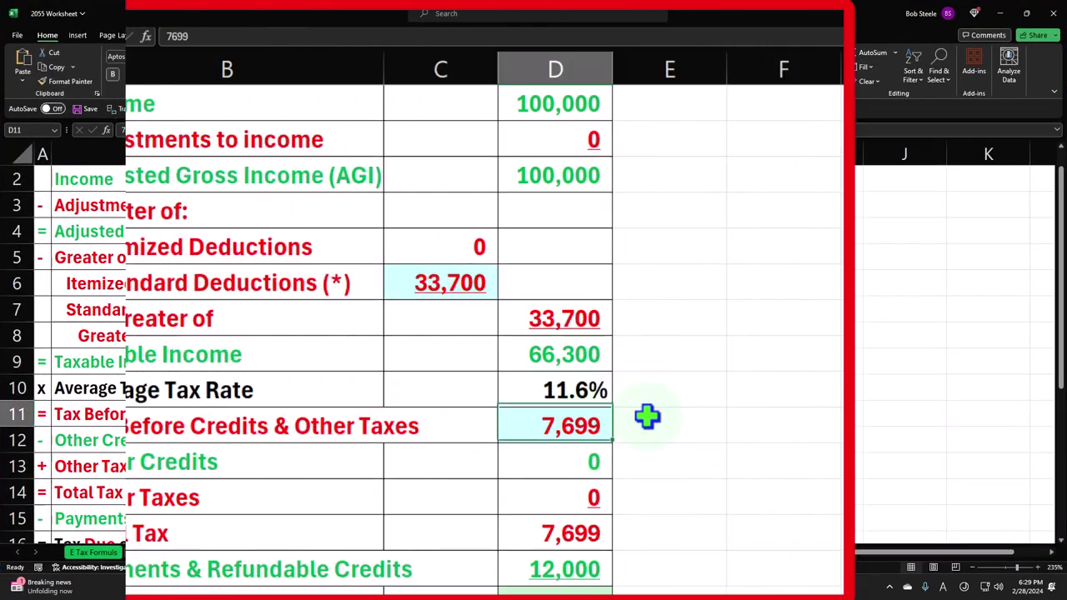
type("7,519")
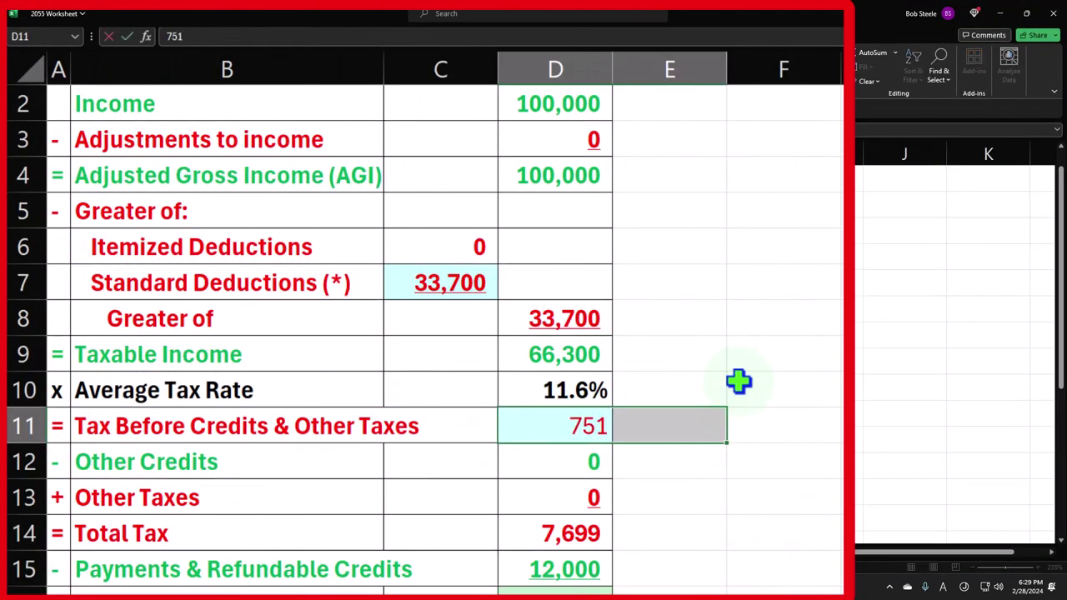
key("Tab")
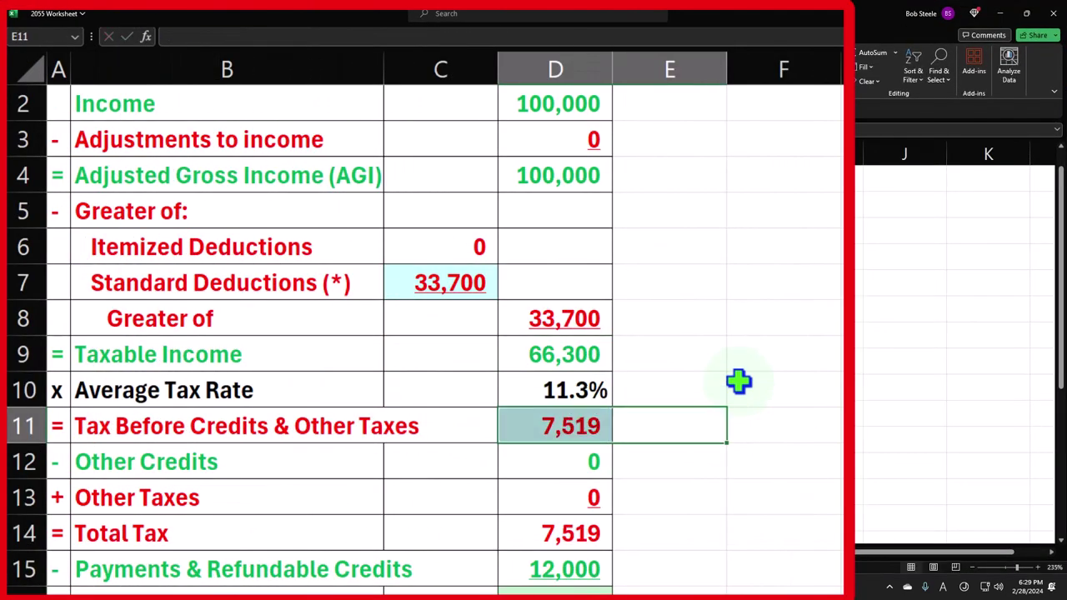
Step: Compare the worksheet's refund in D16 with the refund lines on page 2 of Form 1040 in Lacerte, then return to page 1
scroll(738, 381, "down", 1)
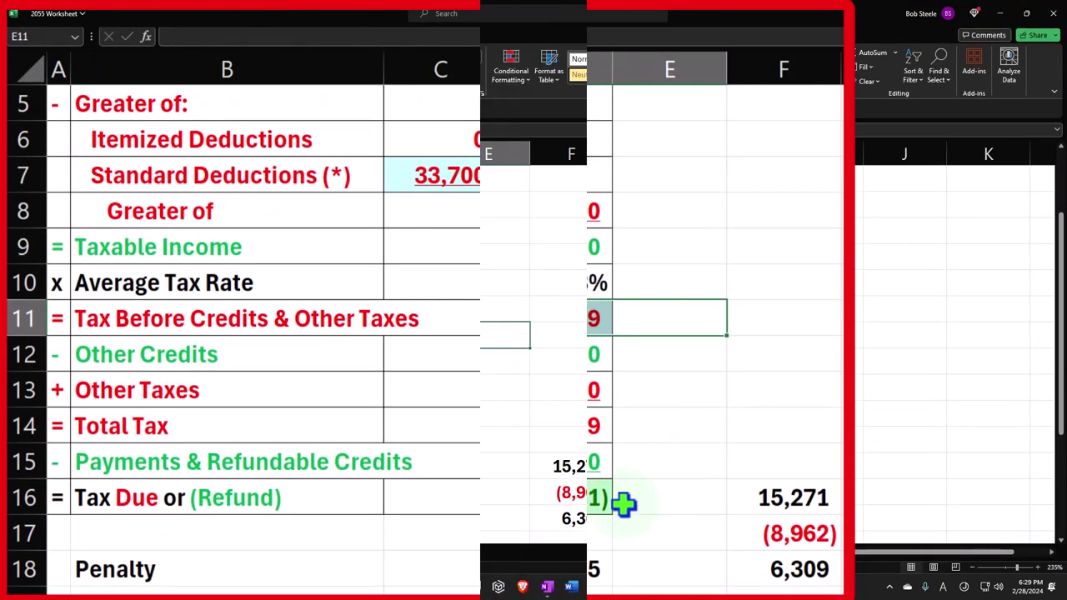
left_click(743, 583)
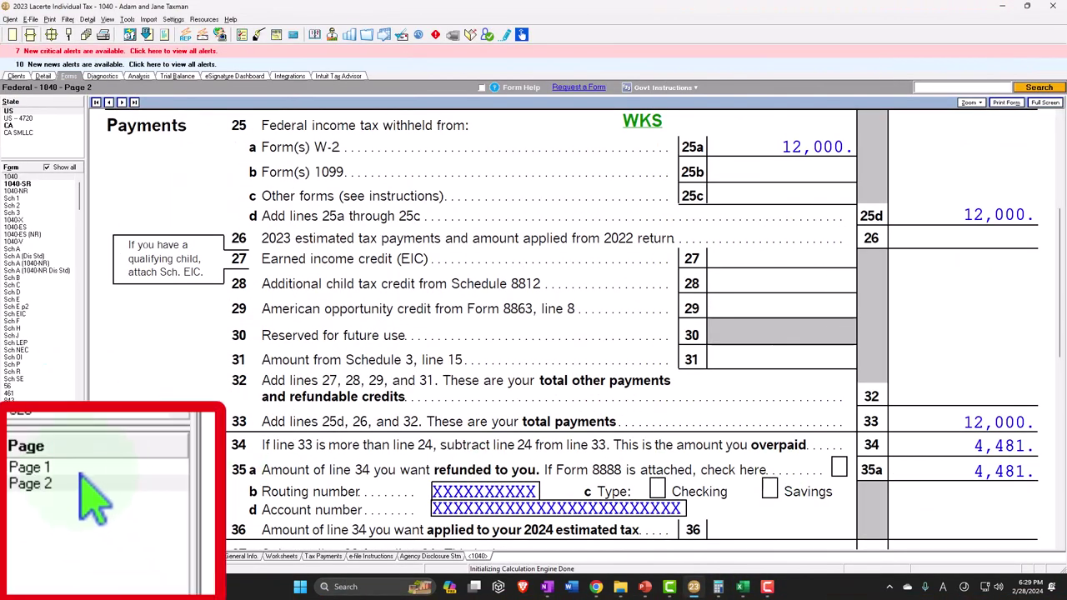
key("Page_Up")
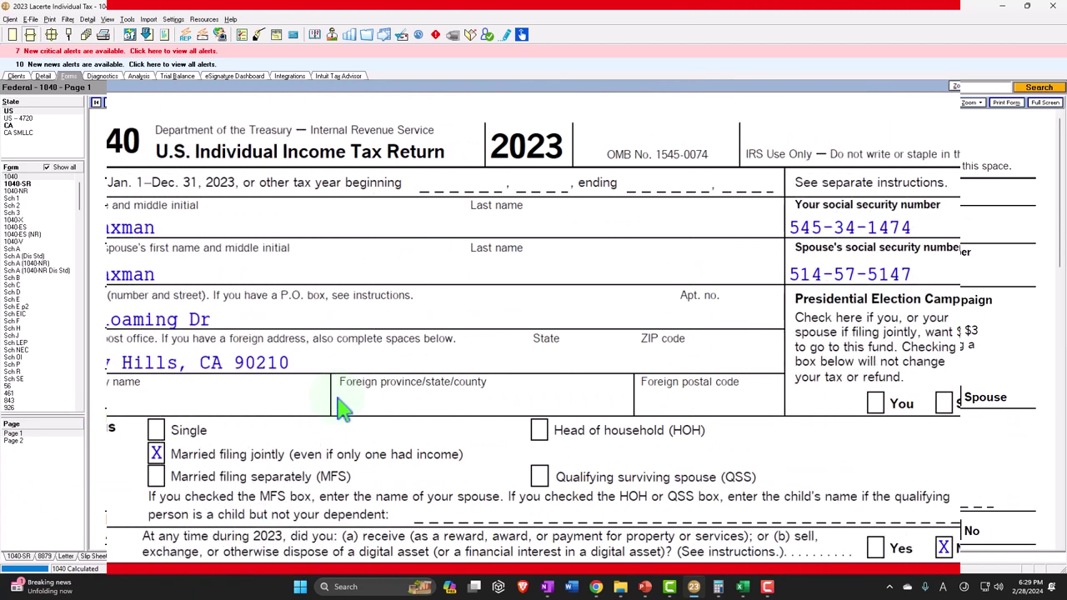